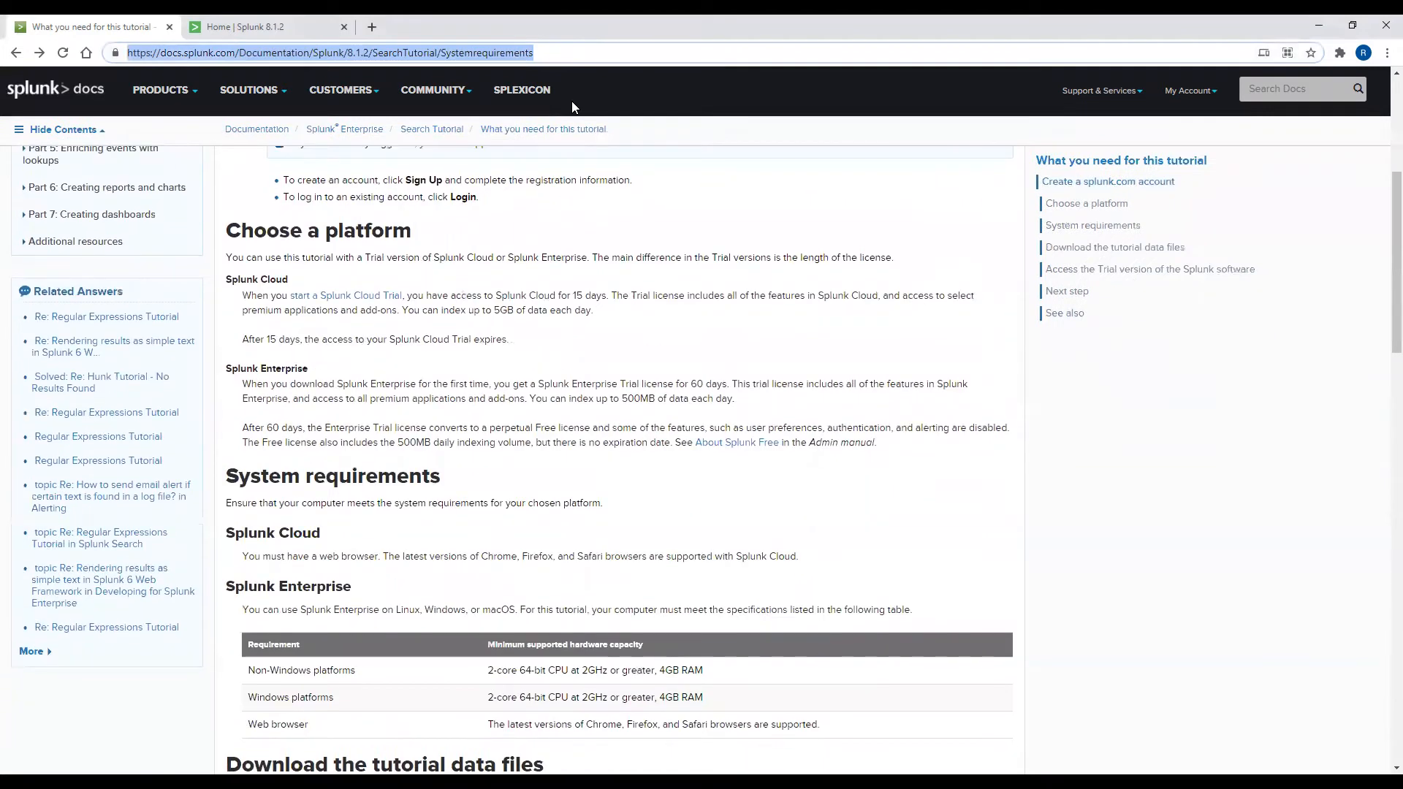
scroll(573, 101, "down", 6)
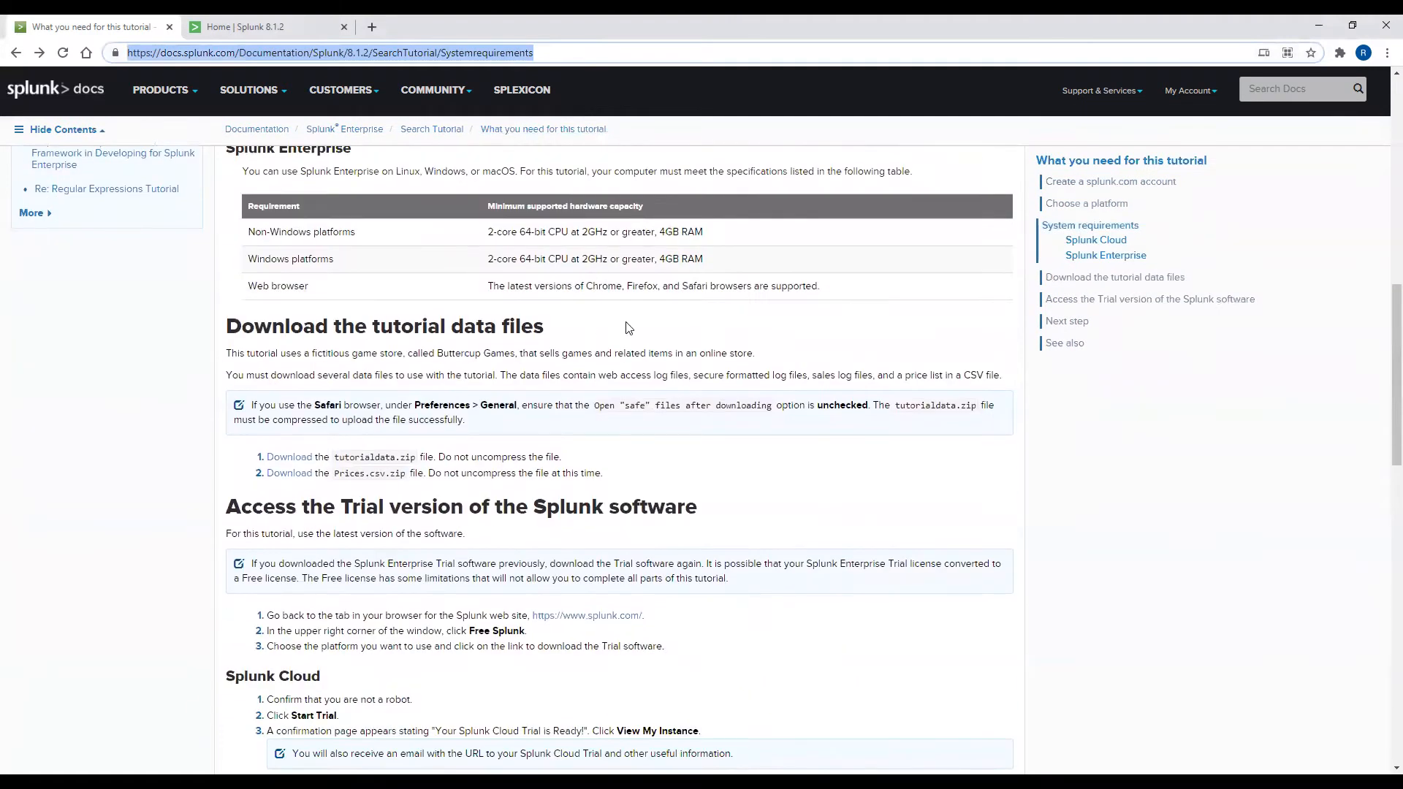
Step: Highlight the tutorialdata.zip download step, then go to the 'Upload the tutorial data' article
left_click_drag(582, 459, 257, 458)
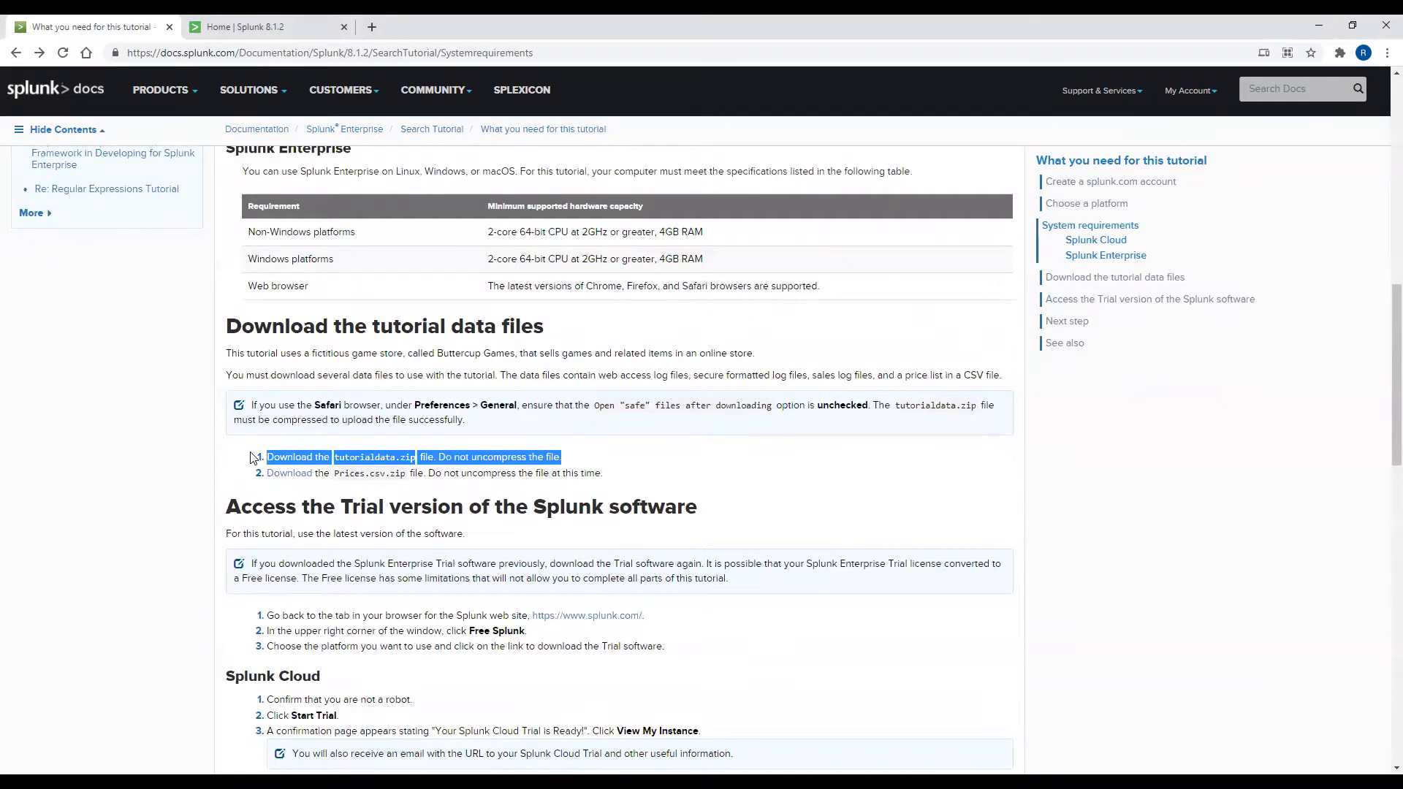
scroll(252, 458, "down", 4)
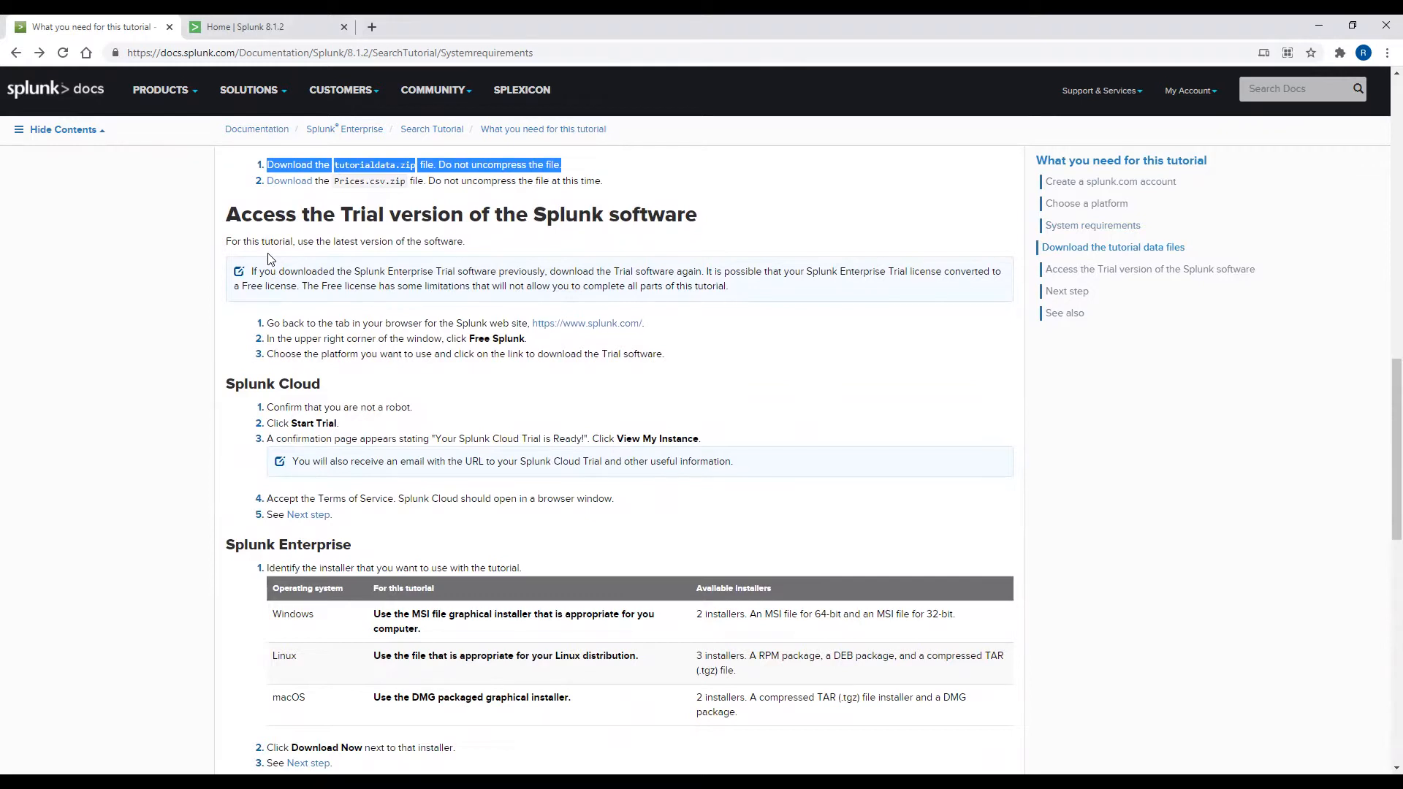
scroll(188, 270, "up", 10)
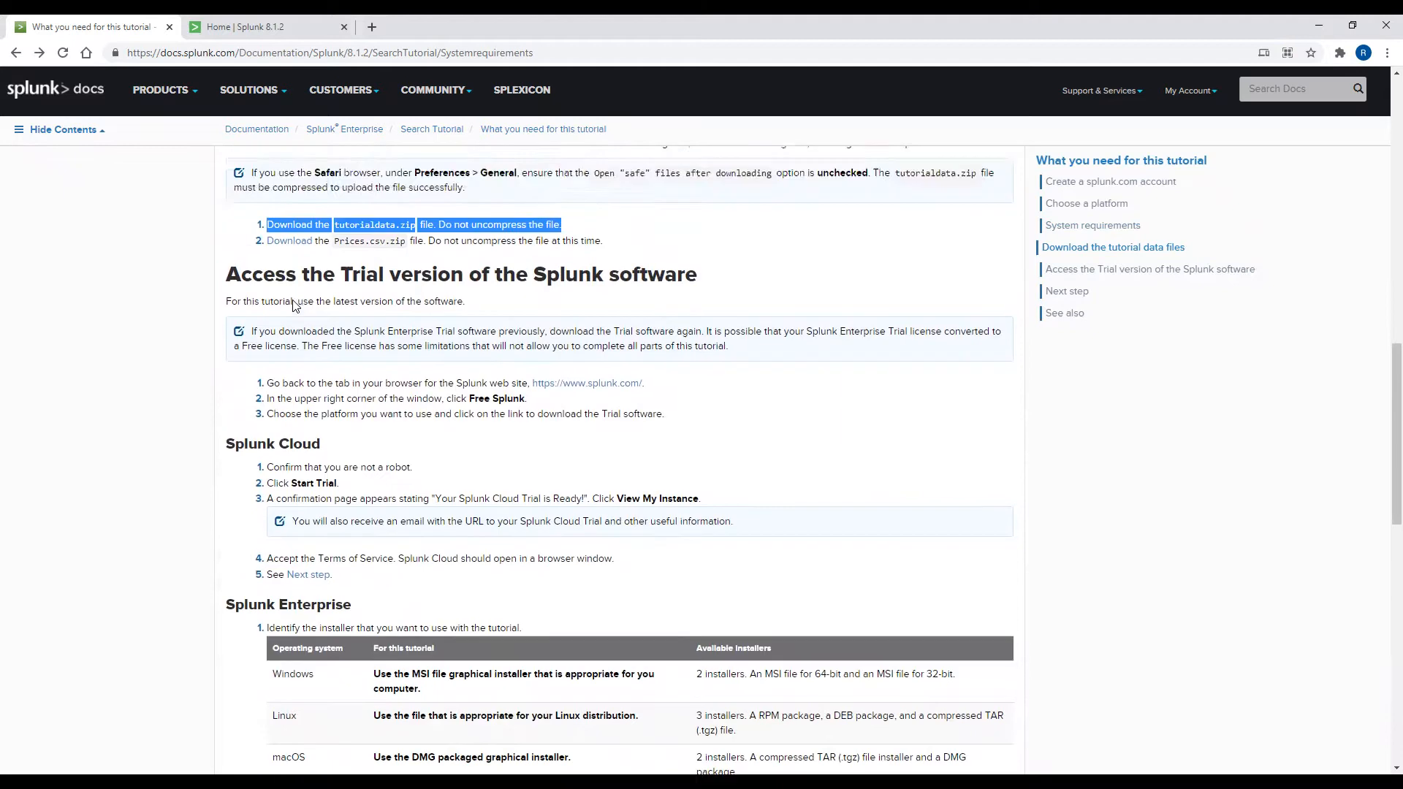
scroll(117, 259, "up", 3)
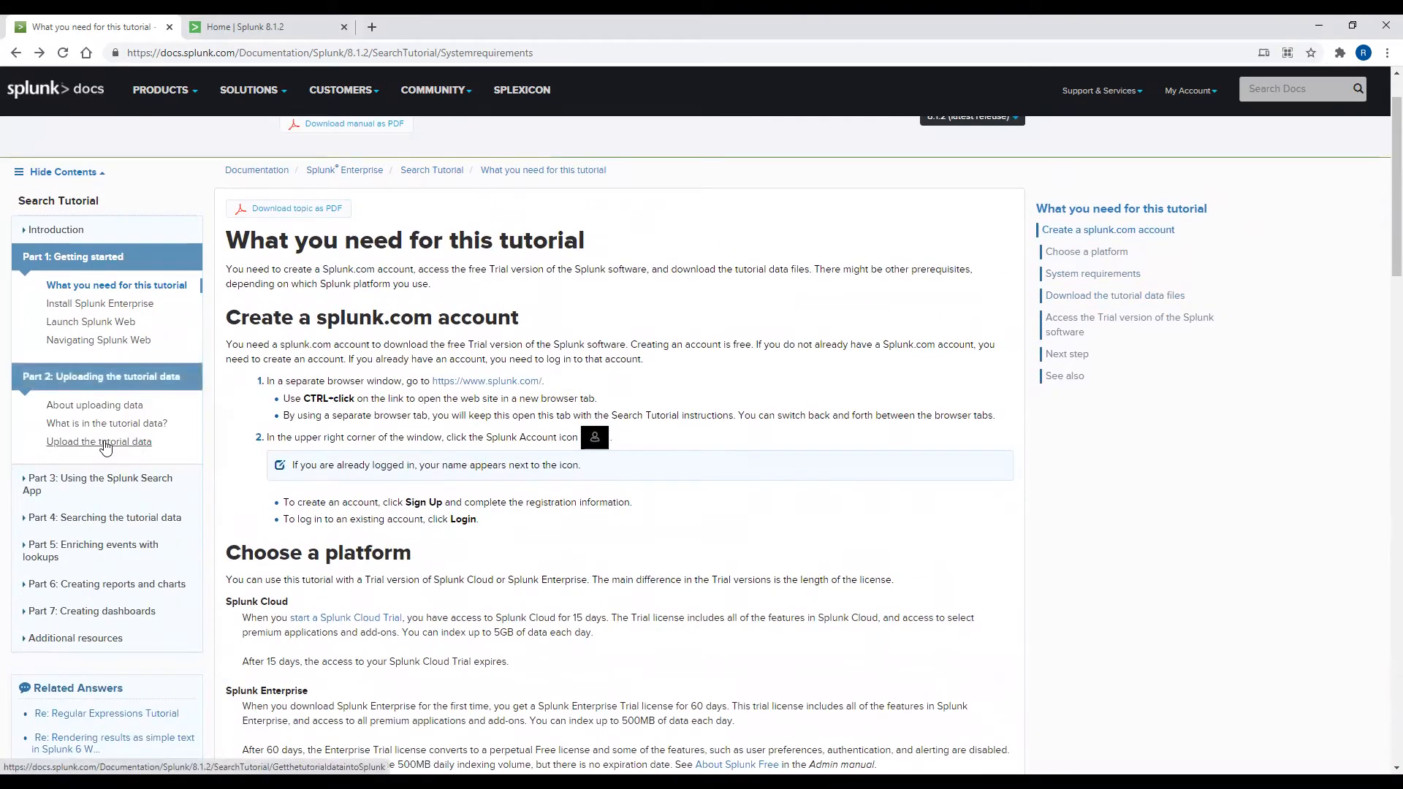
left_click(105, 443)
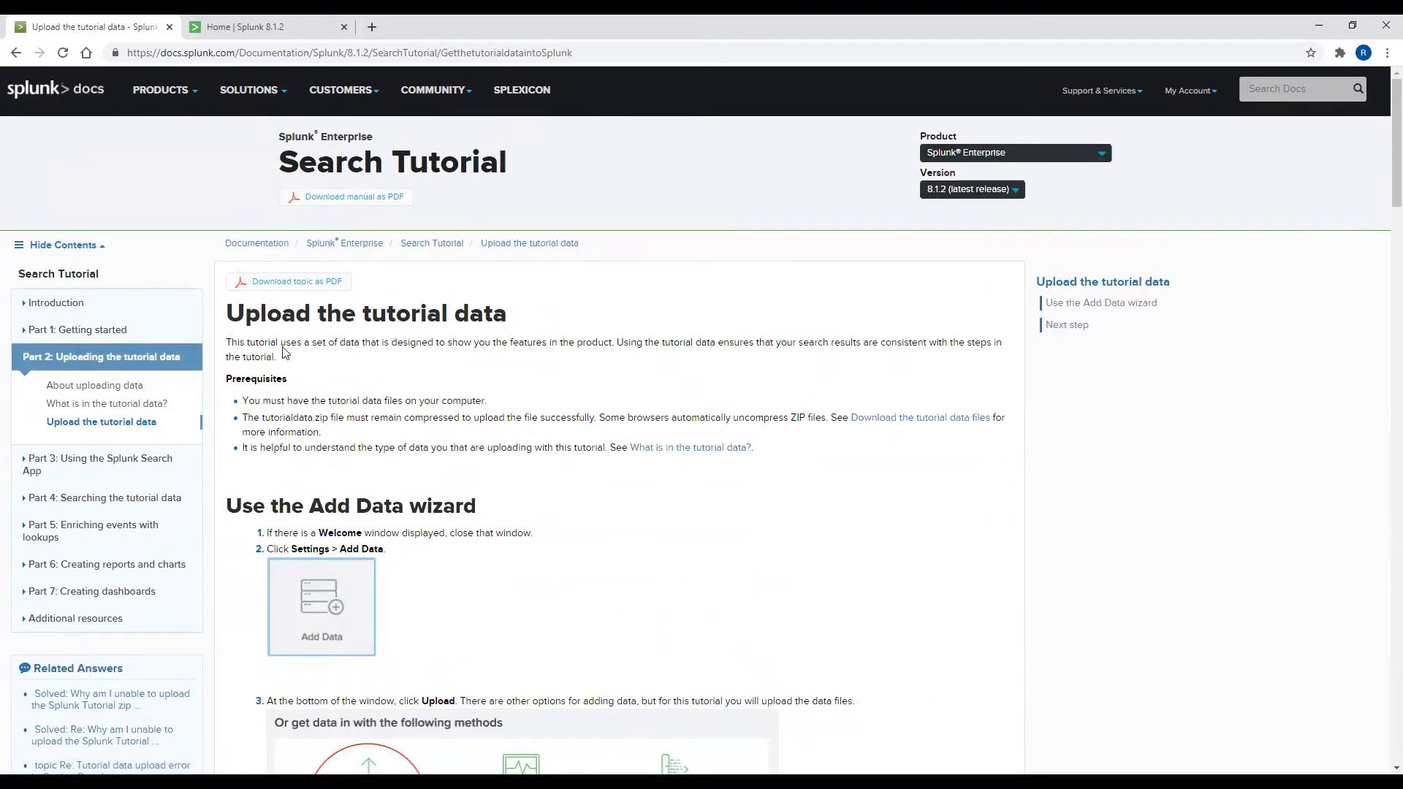
Step: In Splunk, start an Add Data upload and supply tutorialdata.zip as the file
left_click(293, 34)
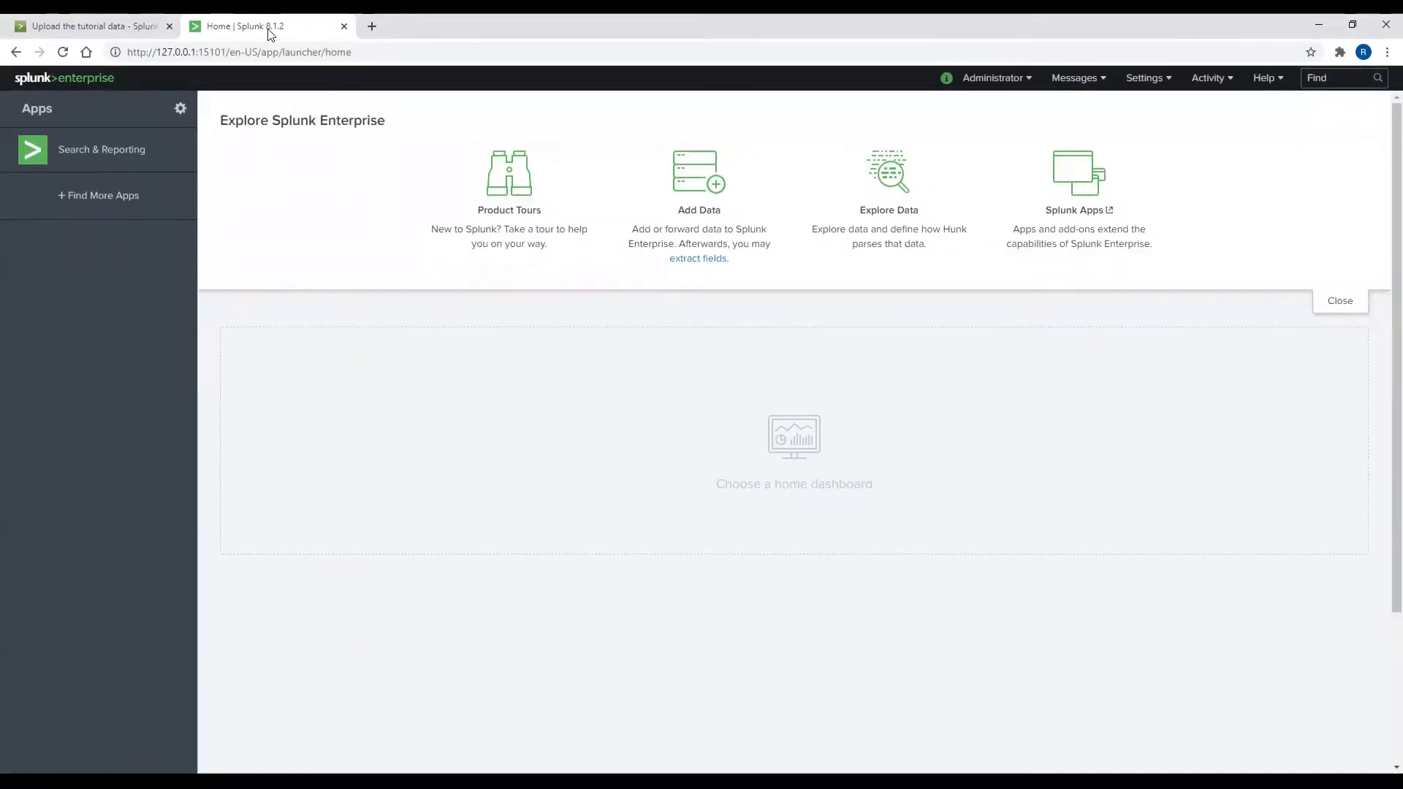
left_click(715, 195)
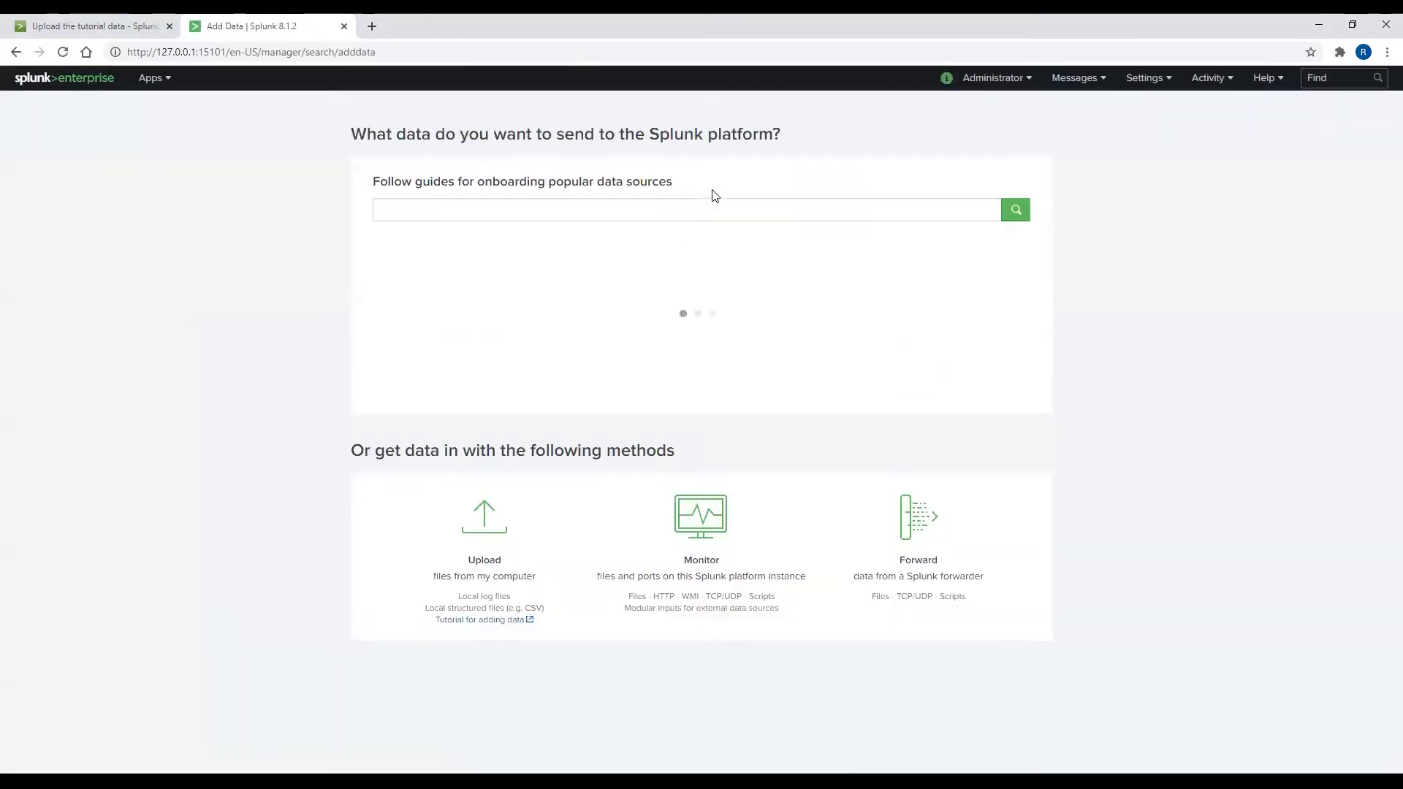
left_click(500, 593)
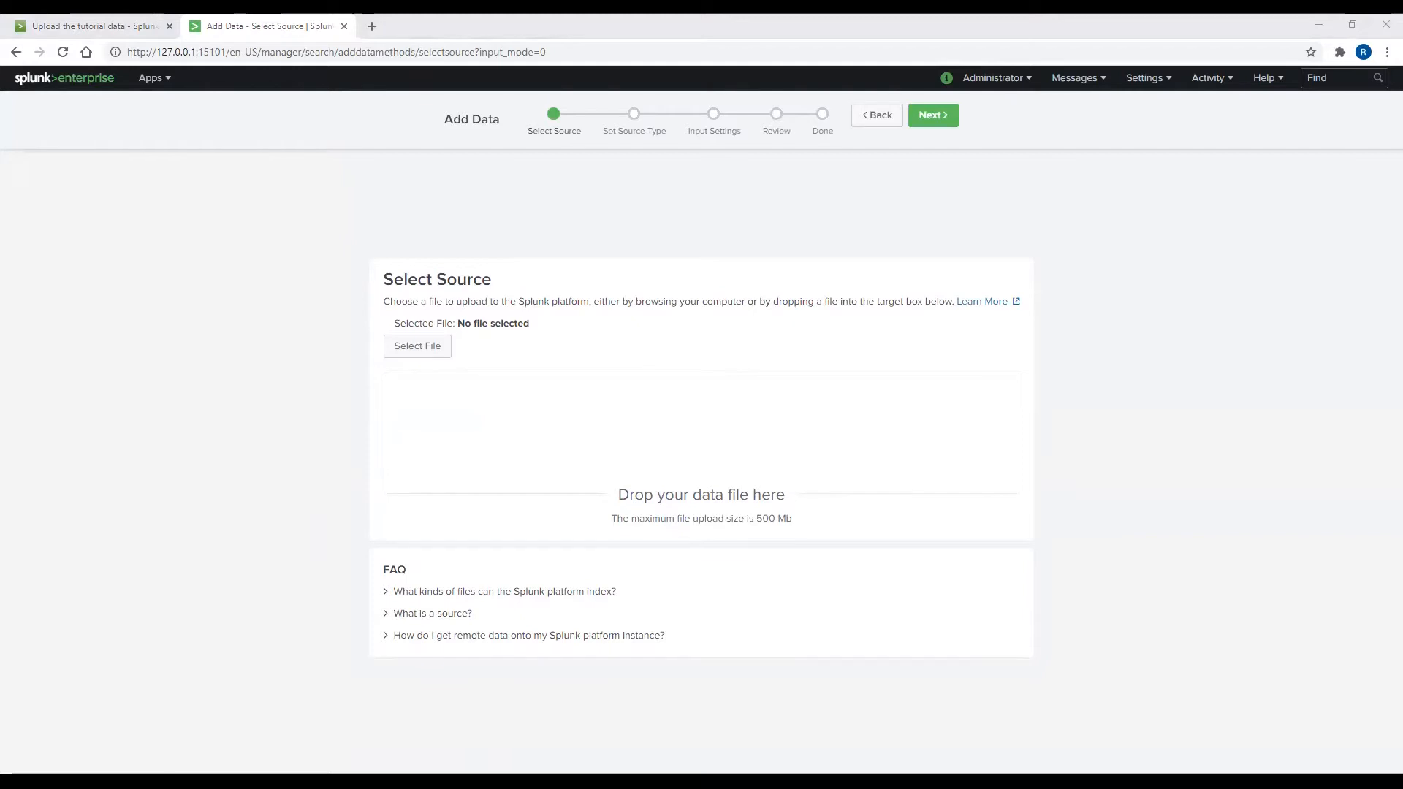
left_click_drag(598, 552, 603, 444)
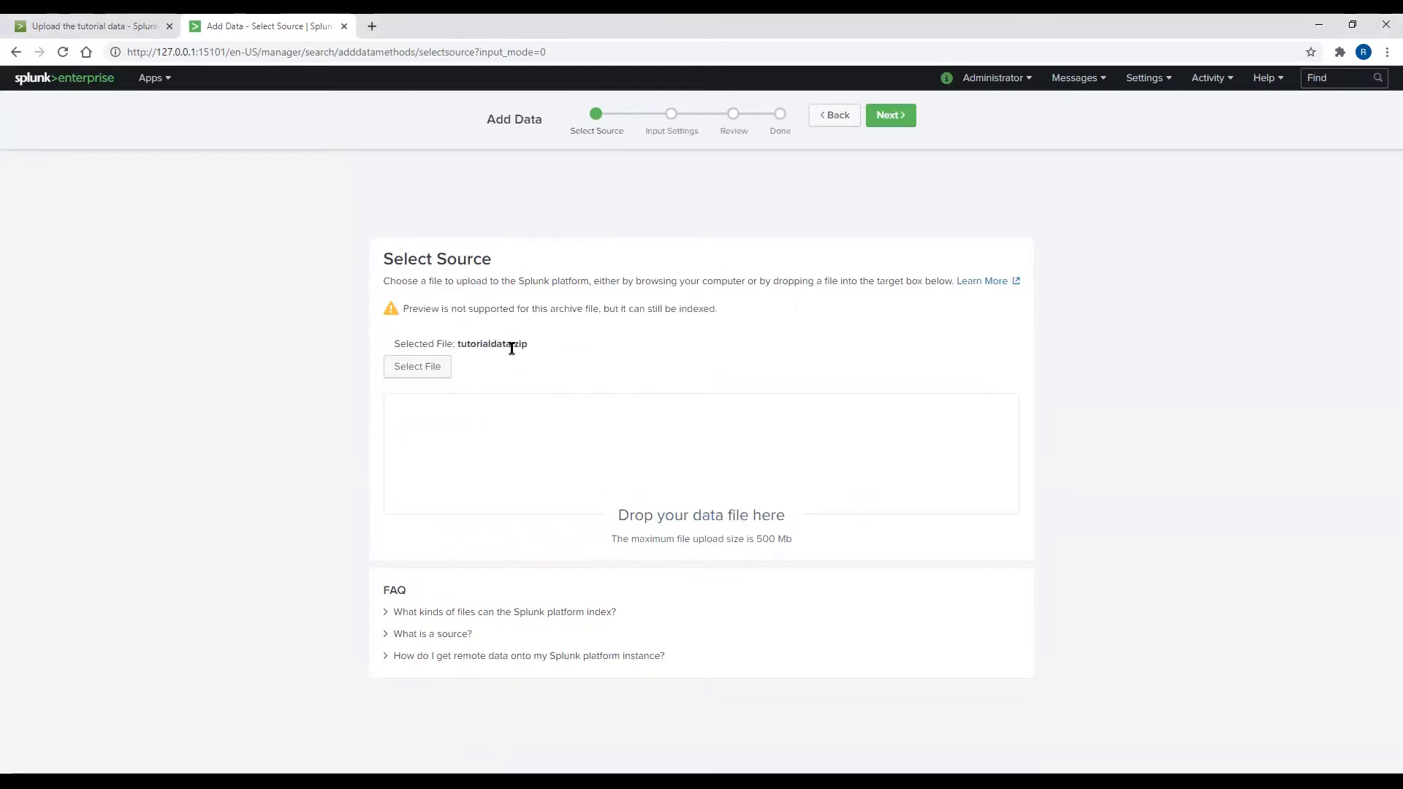
Step: Take the host from path segment 1, then review, submit and start searching the data
left_click(893, 119)
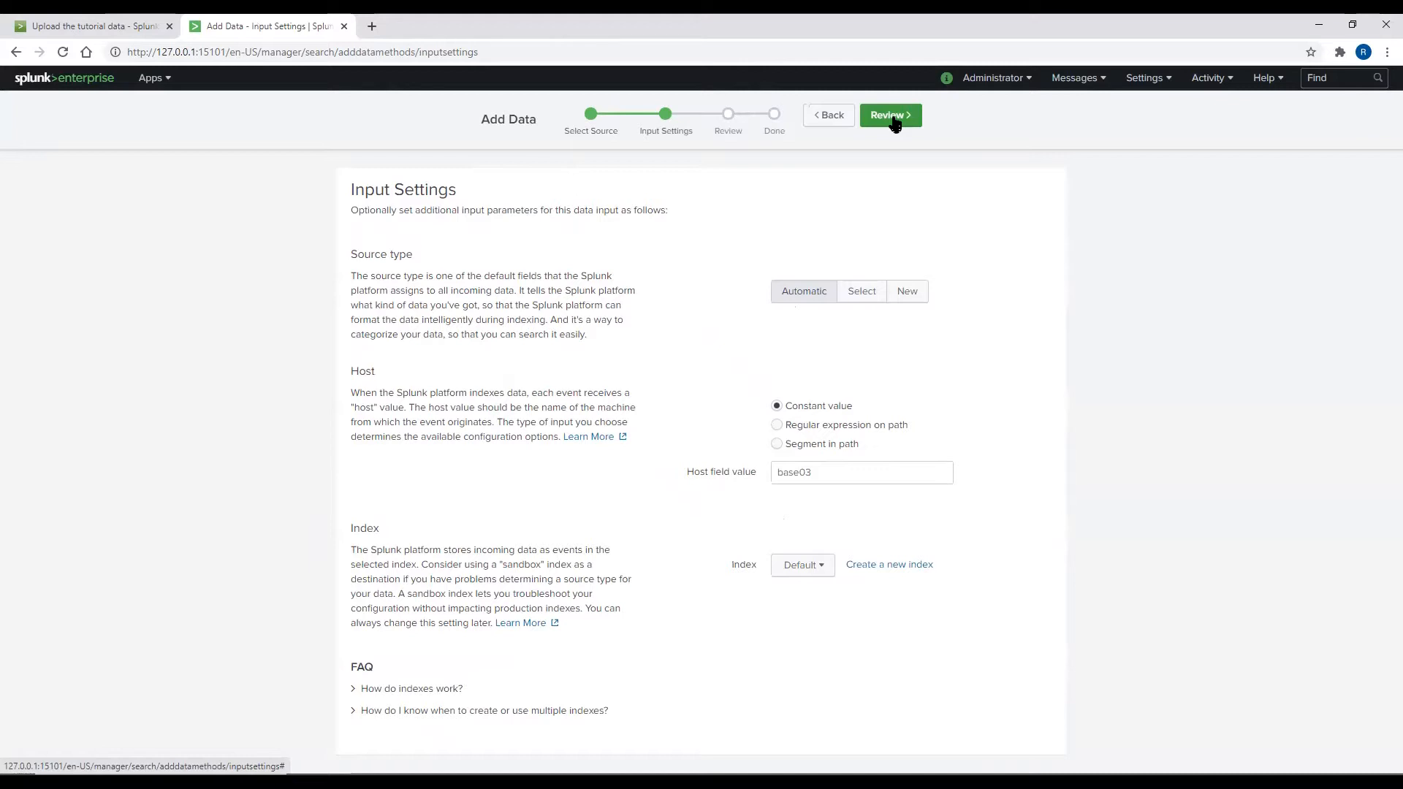
left_click(777, 444)
left_click(790, 474)
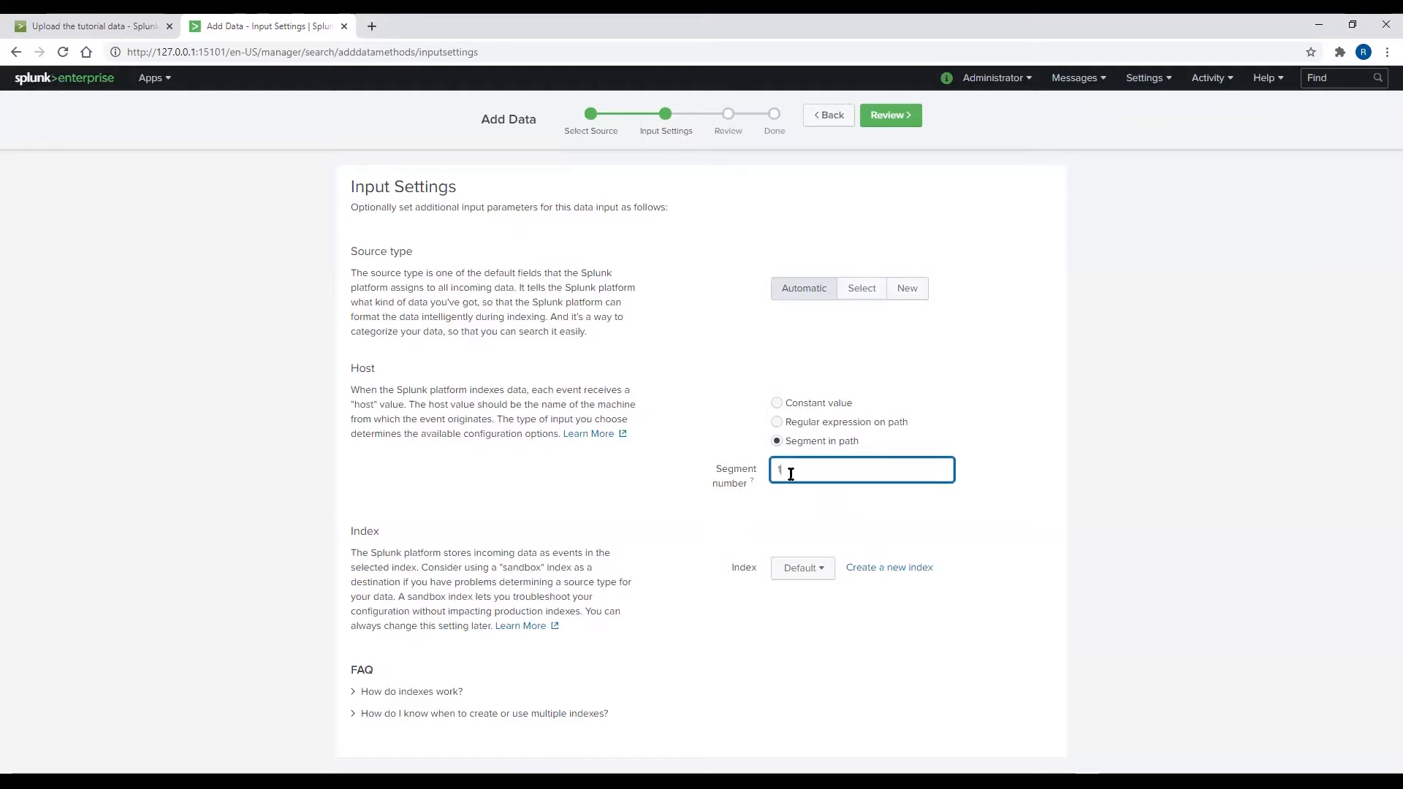
left_click(895, 123)
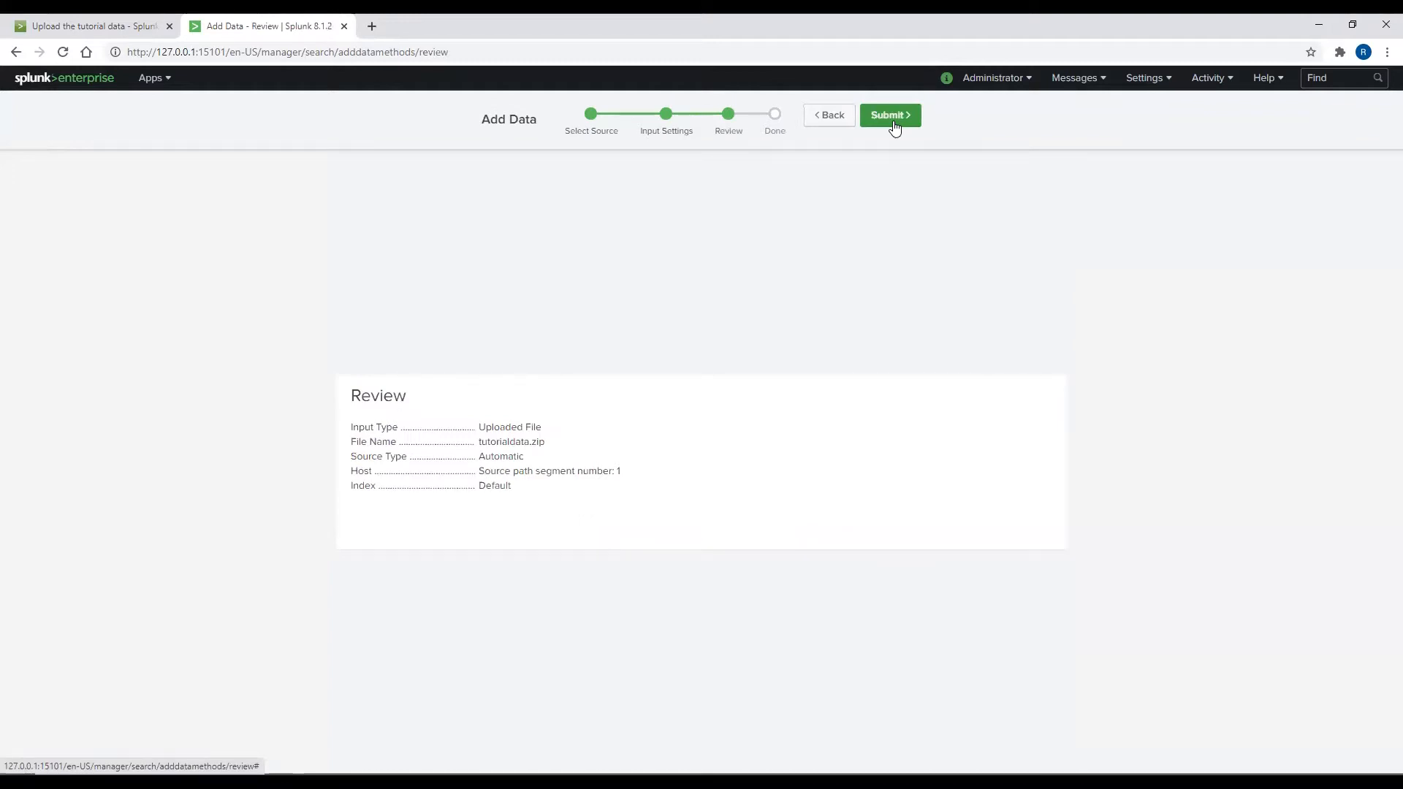
left_click(894, 126)
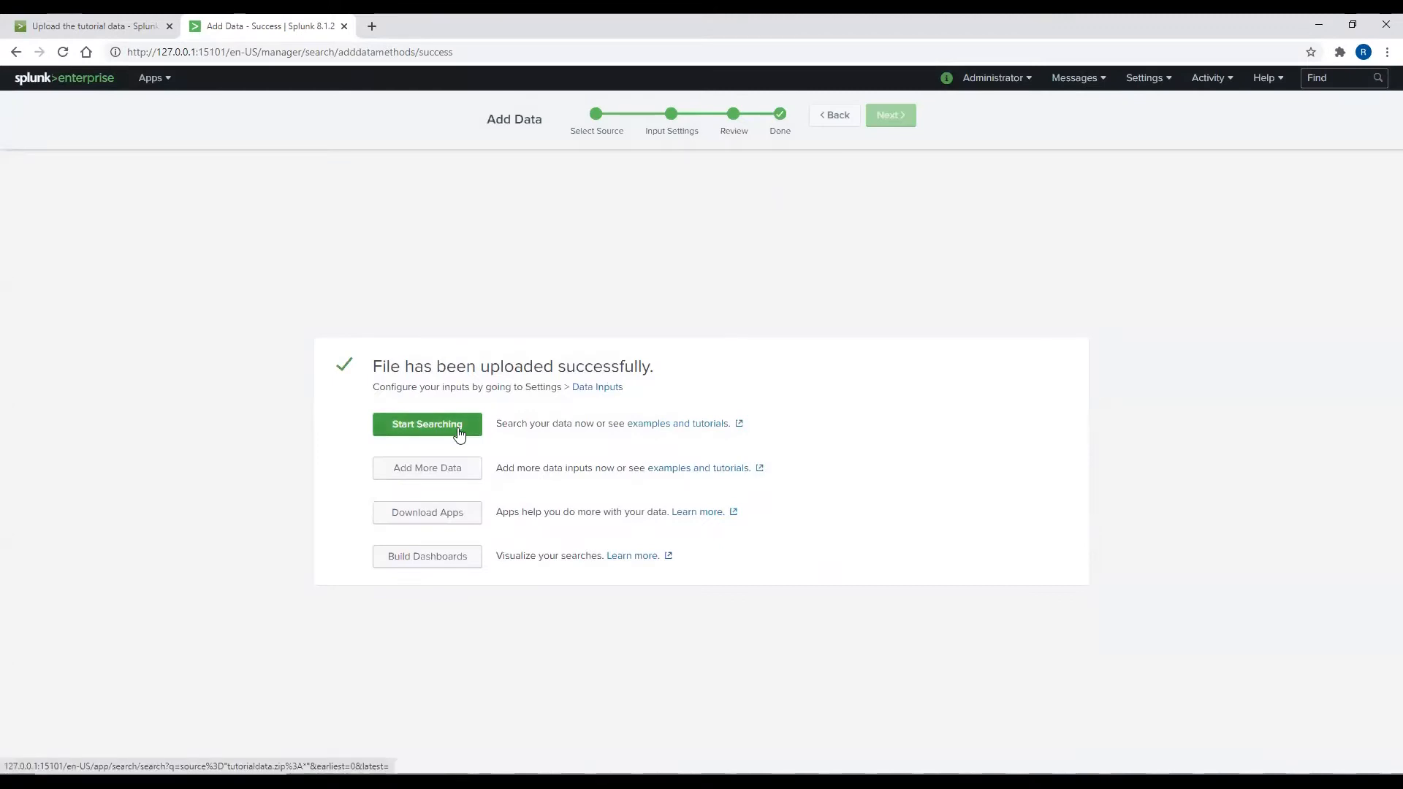
left_click(459, 431)
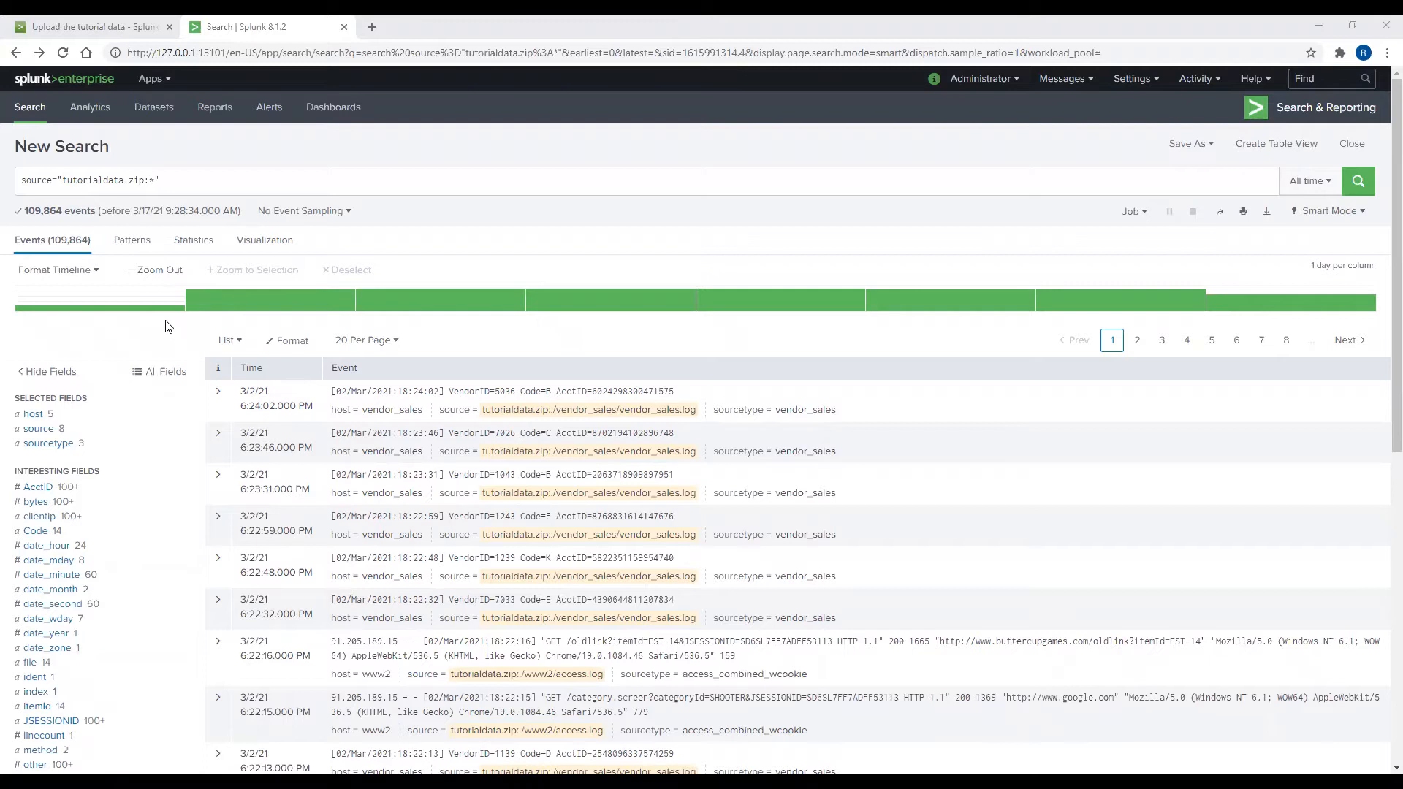
Step: Review the 109,864 tutorialdata.zip events, then close the documentation tab
mouse_move(155, 311)
left_click(169, 27)
Step: Reopen an empty Search & Reporting page, duplicate it into a second tab, and return to the first
left_click(162, 81)
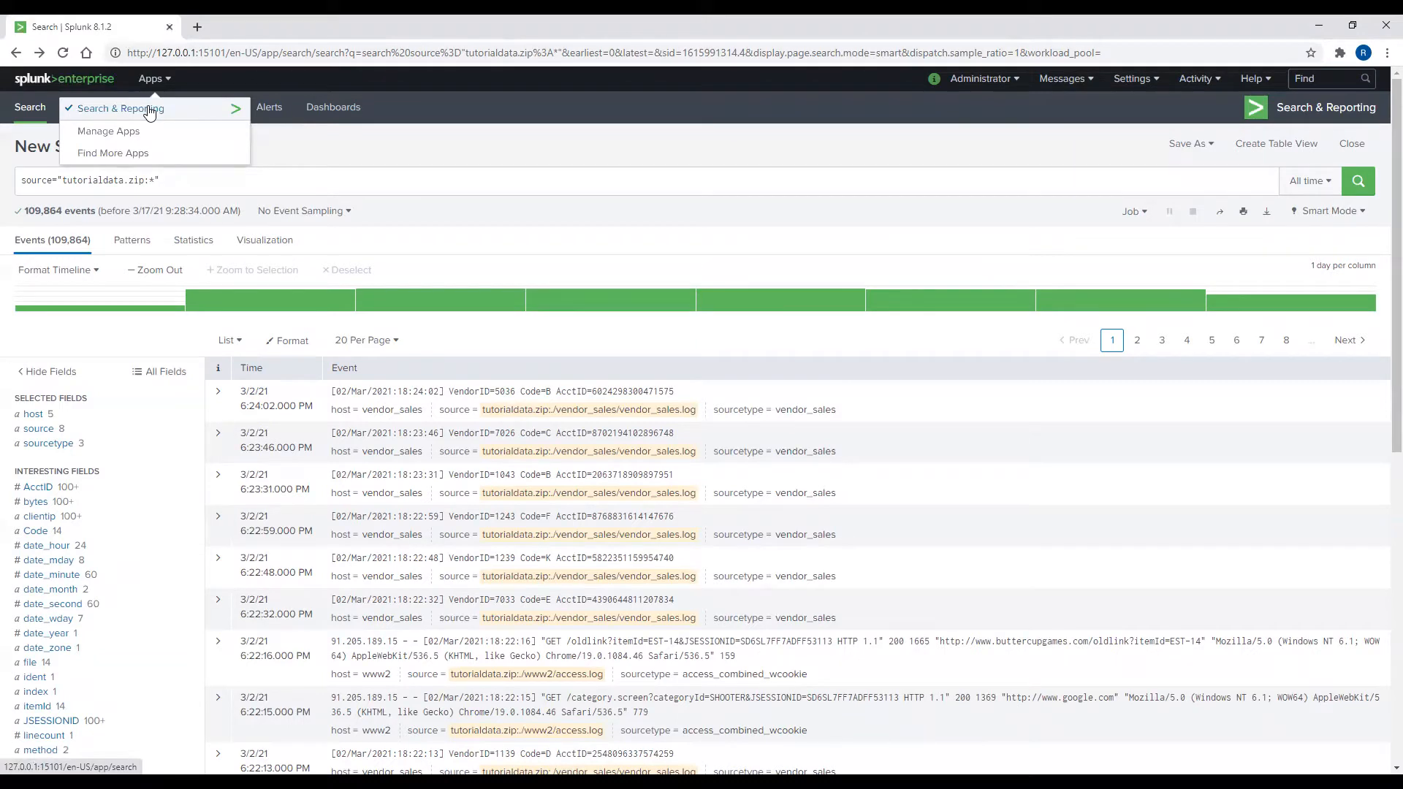
left_click(149, 109)
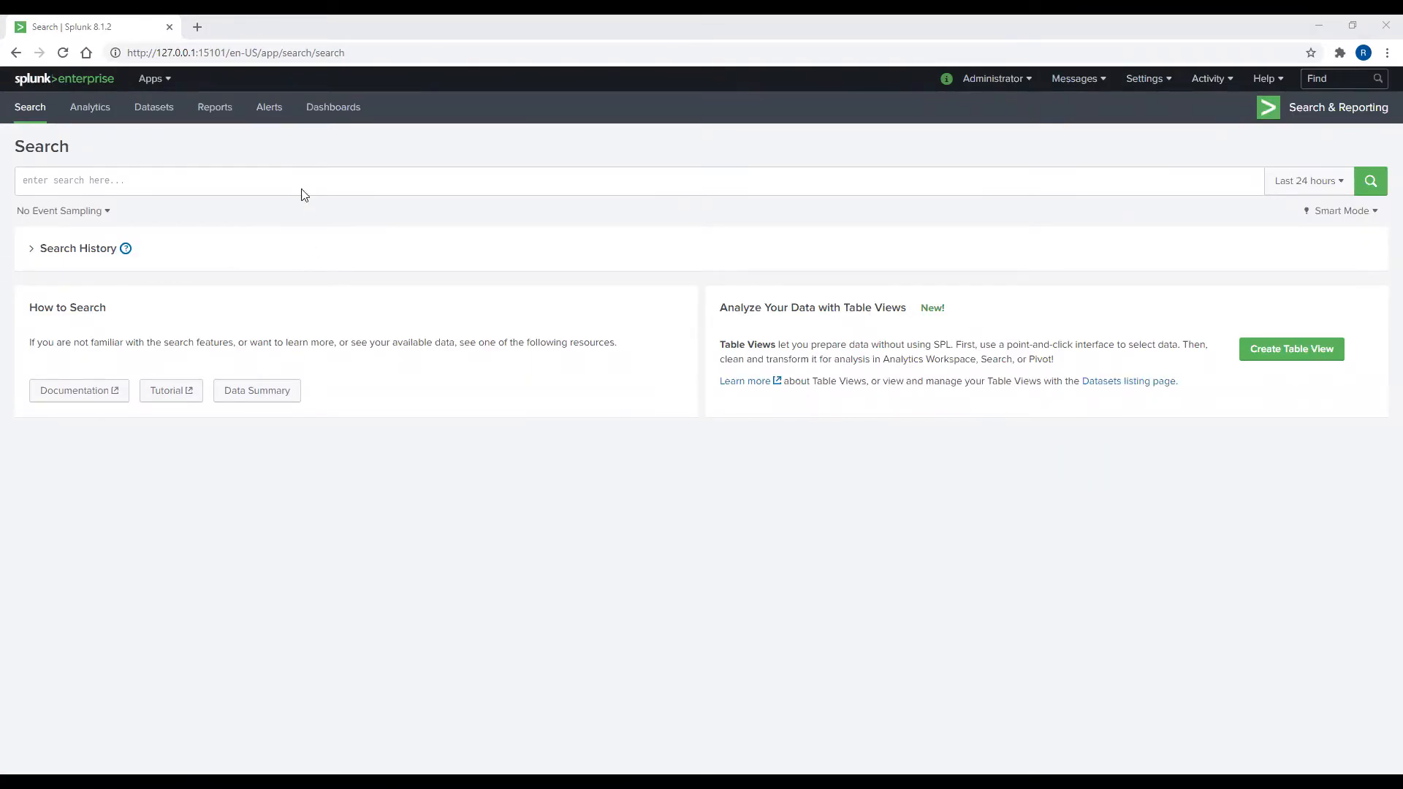
right_click(148, 32)
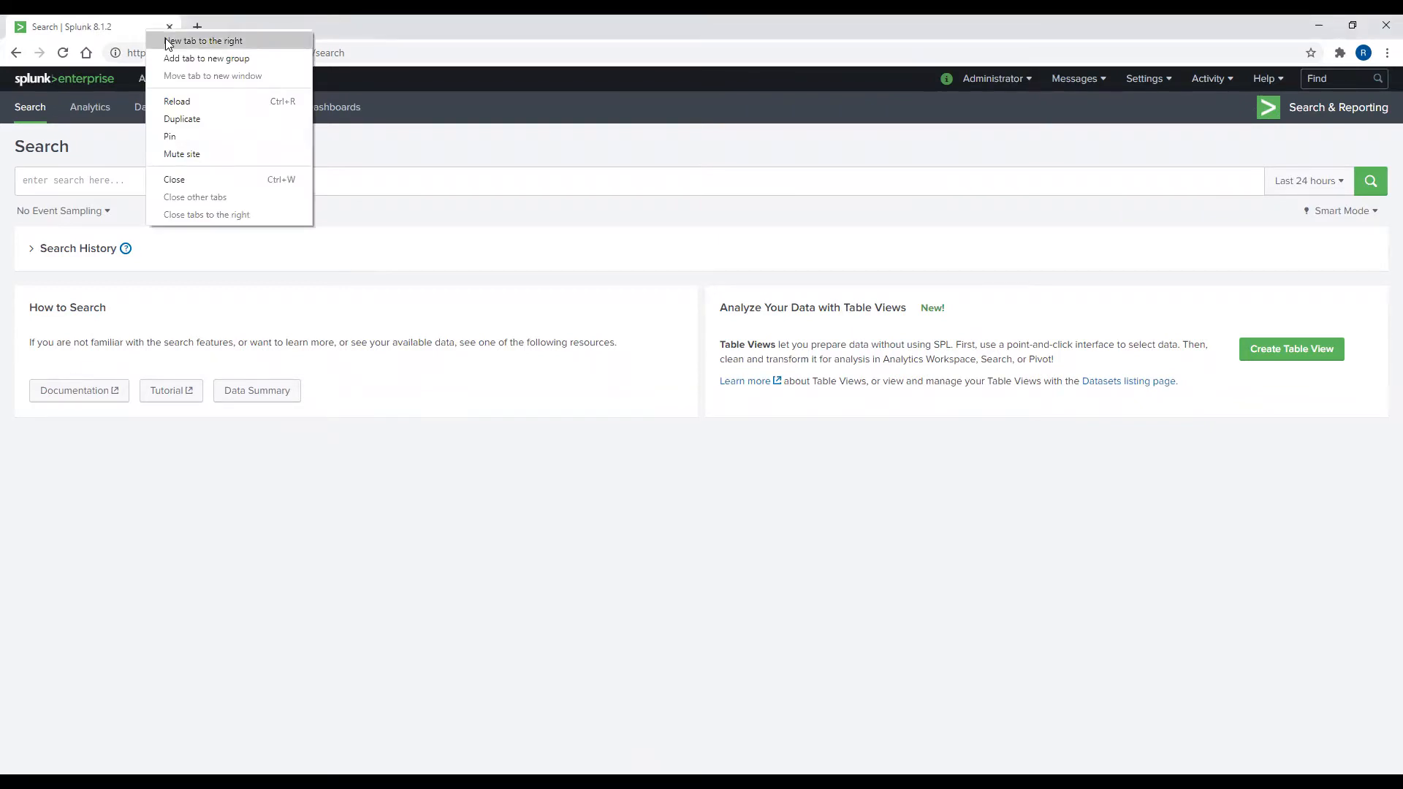
left_click(177, 118)
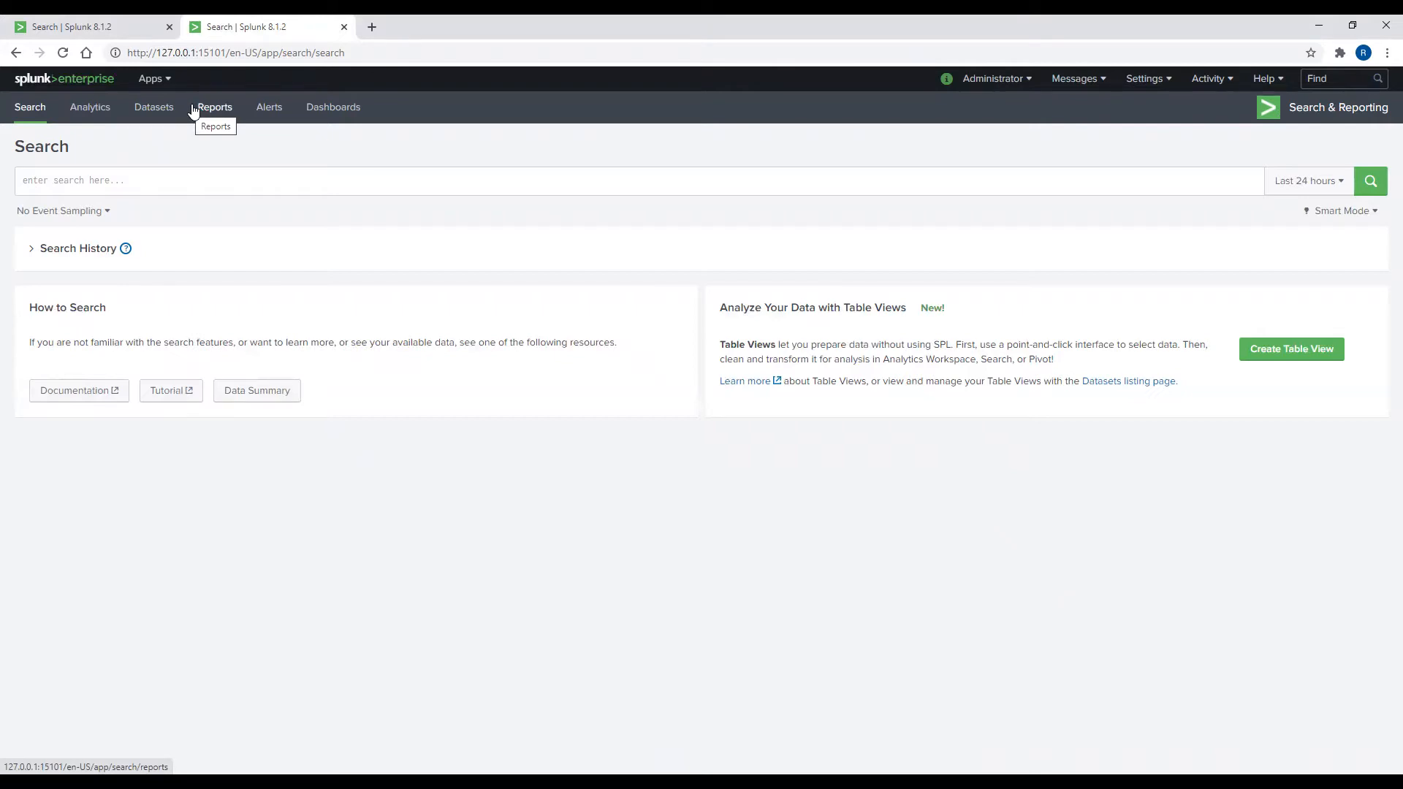
left_click(102, 32)
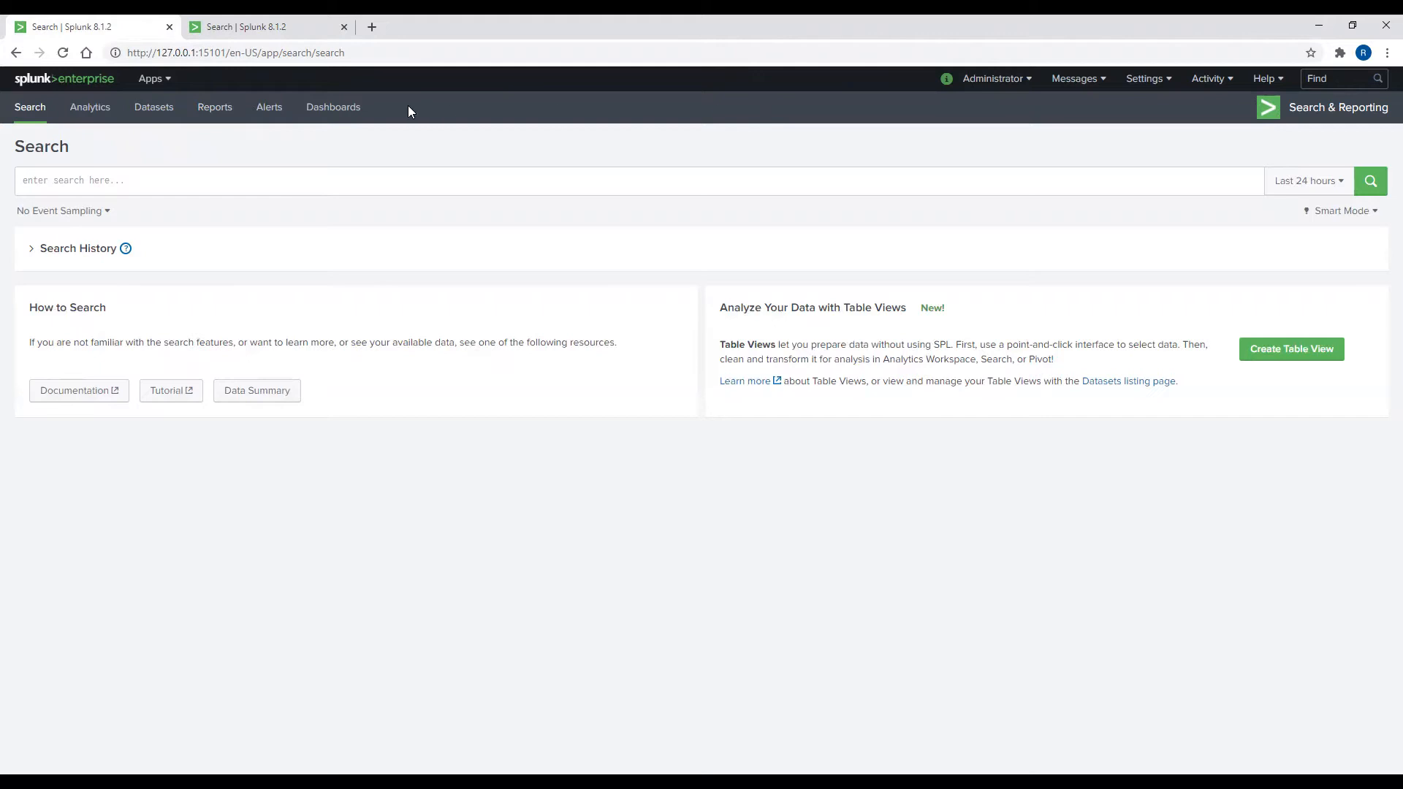
Step: From Dashboards, create a new dashboard titled 'Token Examples'
left_click(354, 114)
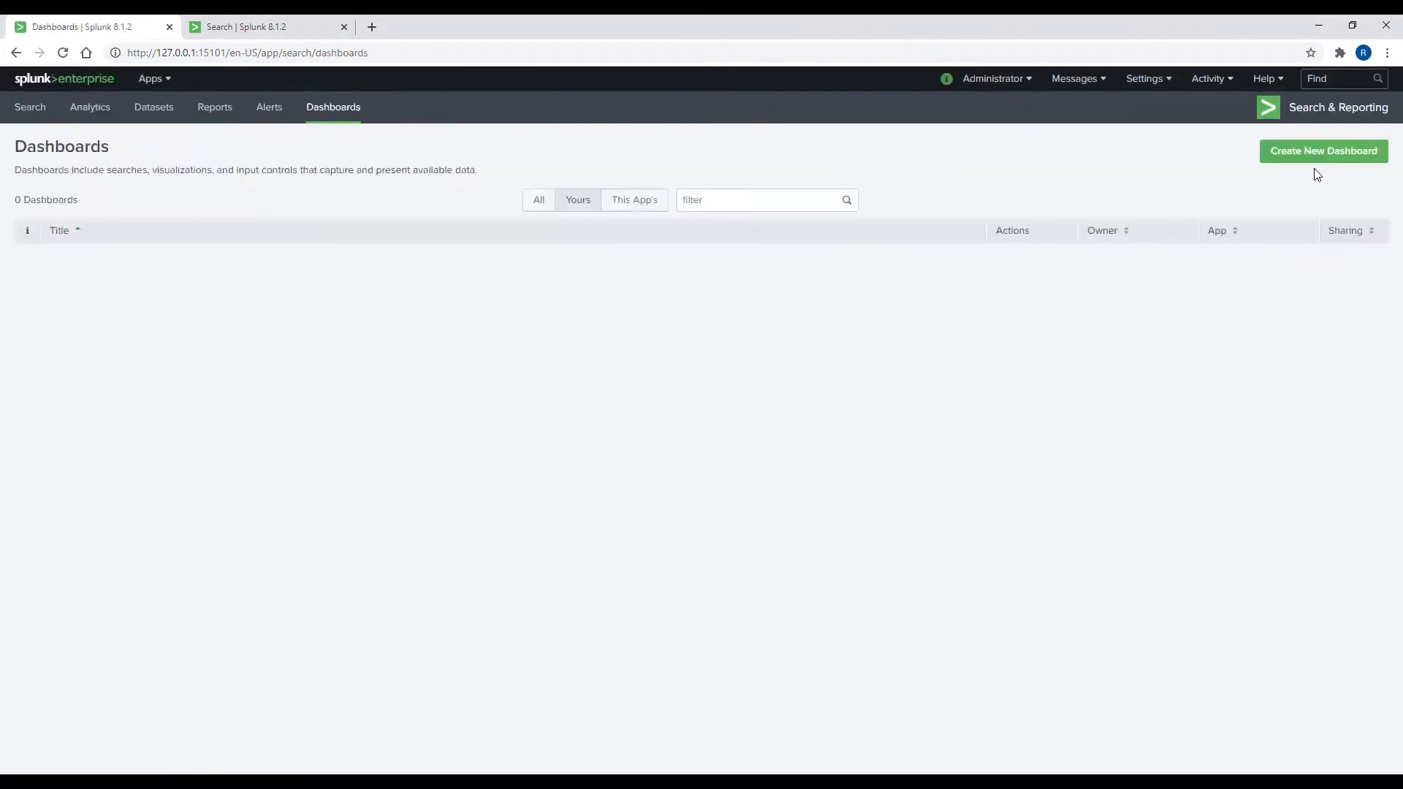
left_click(1324, 154)
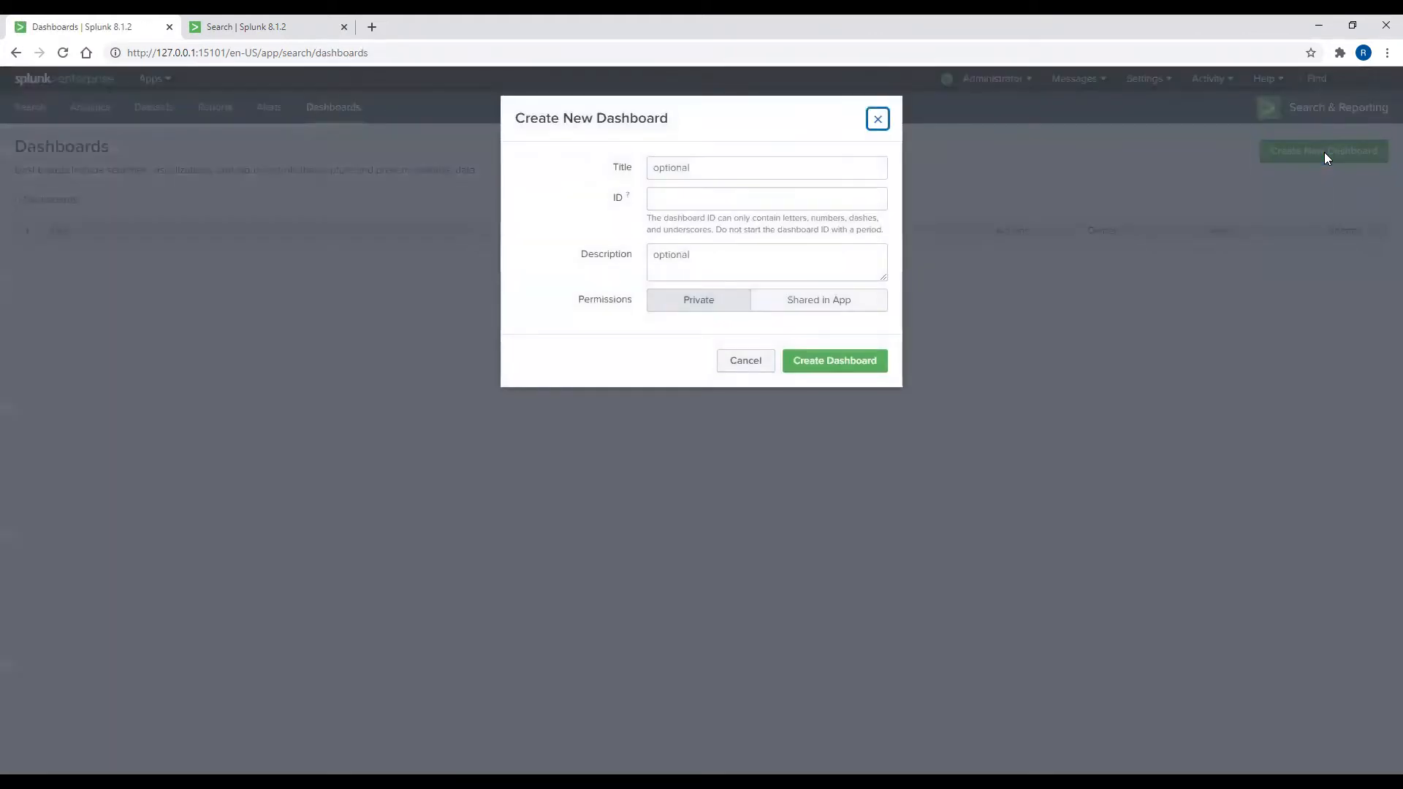
left_click(704, 170)
type("Token Examples")
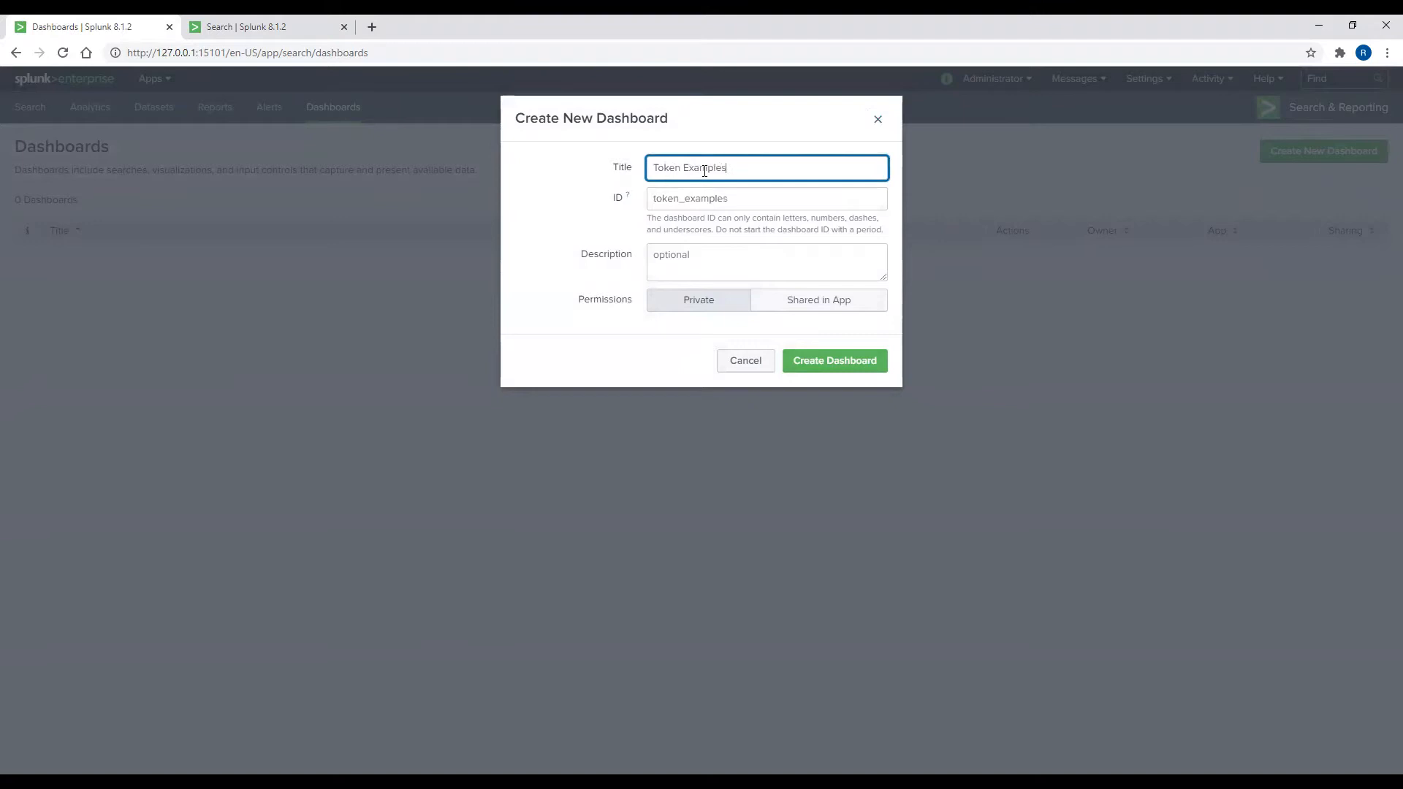
left_click(835, 366)
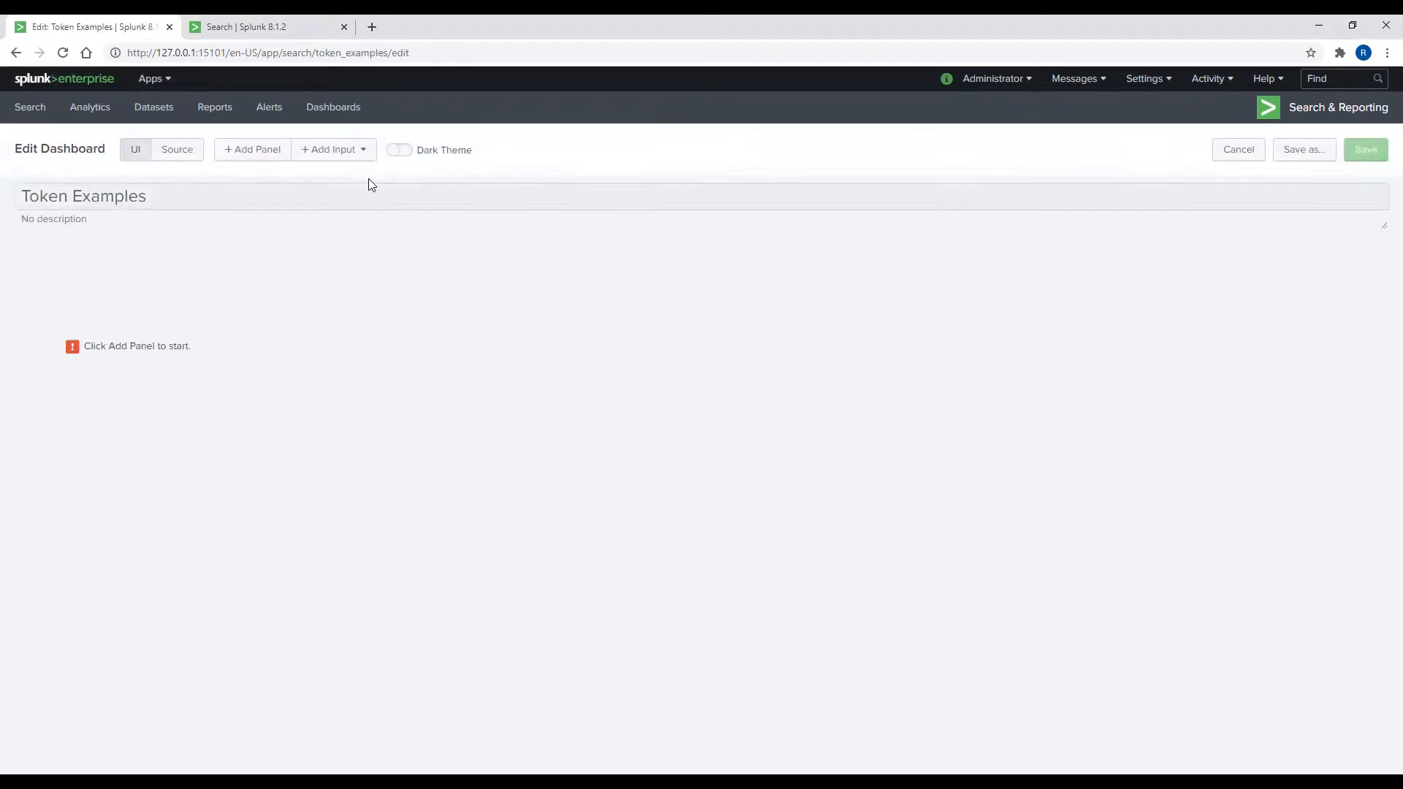
Step: Add a new column chart panel titled 'Count of All HTTP Error Response Codes for Host www1'
left_click(261, 154)
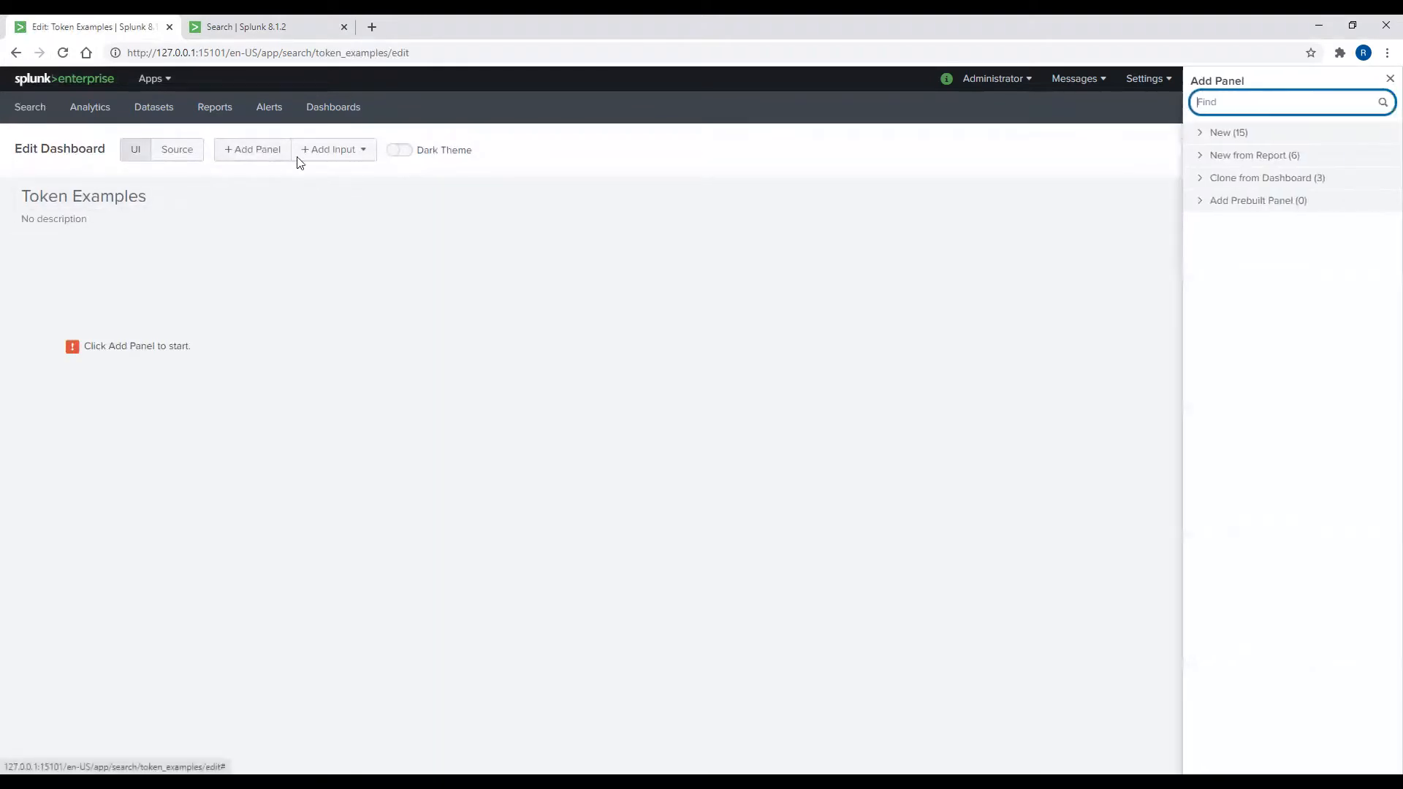
left_click(1231, 136)
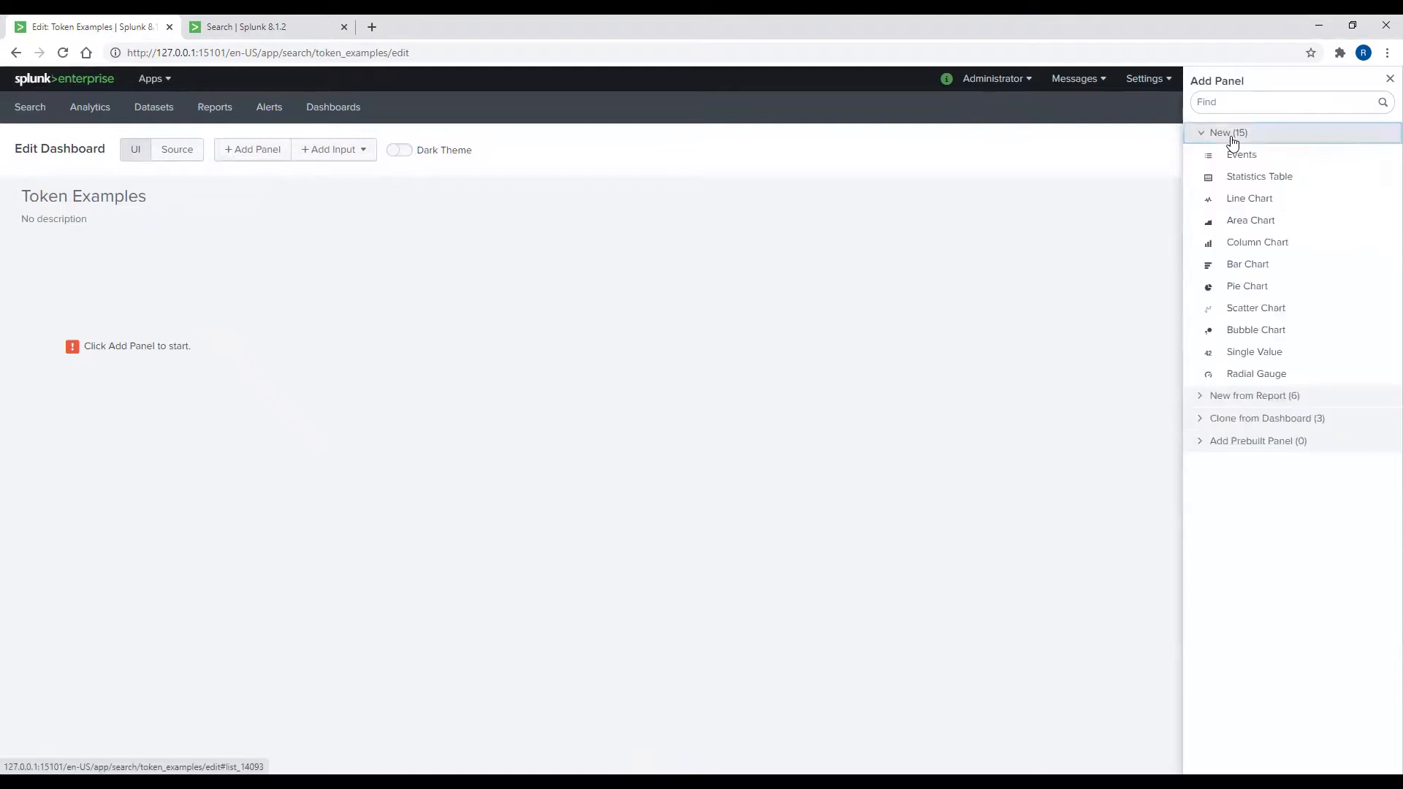
left_click(1239, 246)
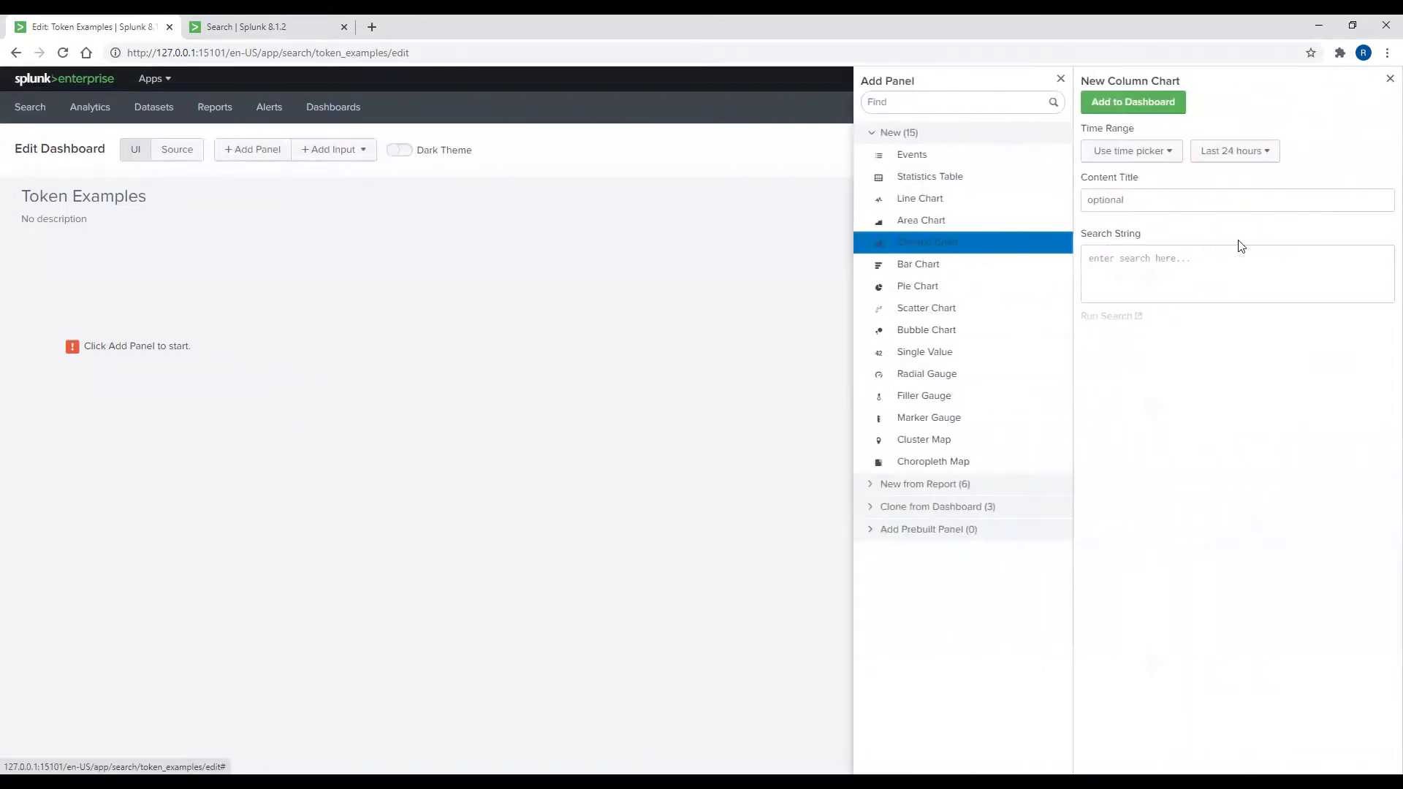
left_click(1106, 203)
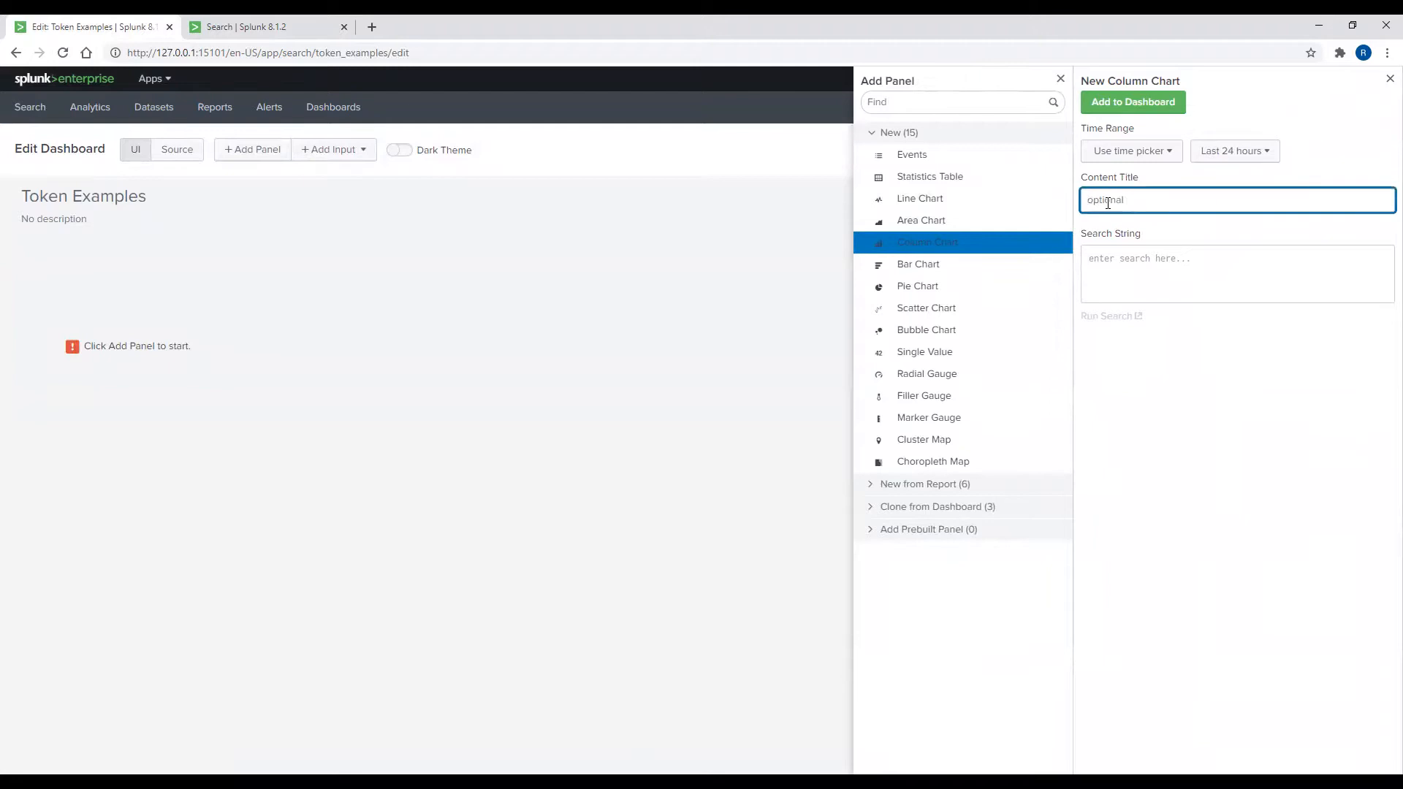
type("Count of")
type(" All H")
type("TT(P")
type(" Error Response")
type(" Codes for Ho")
type("st www1")
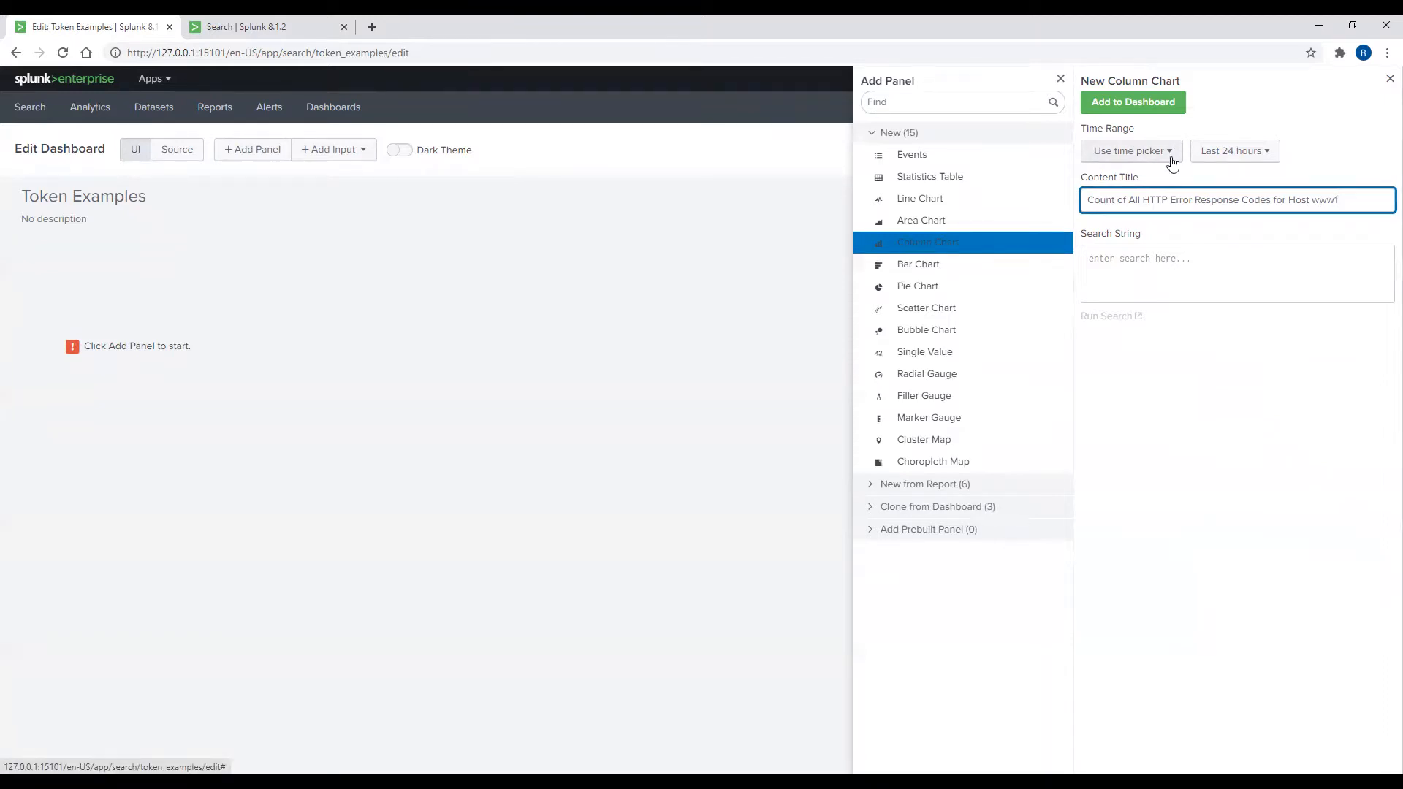
left_click(1228, 162)
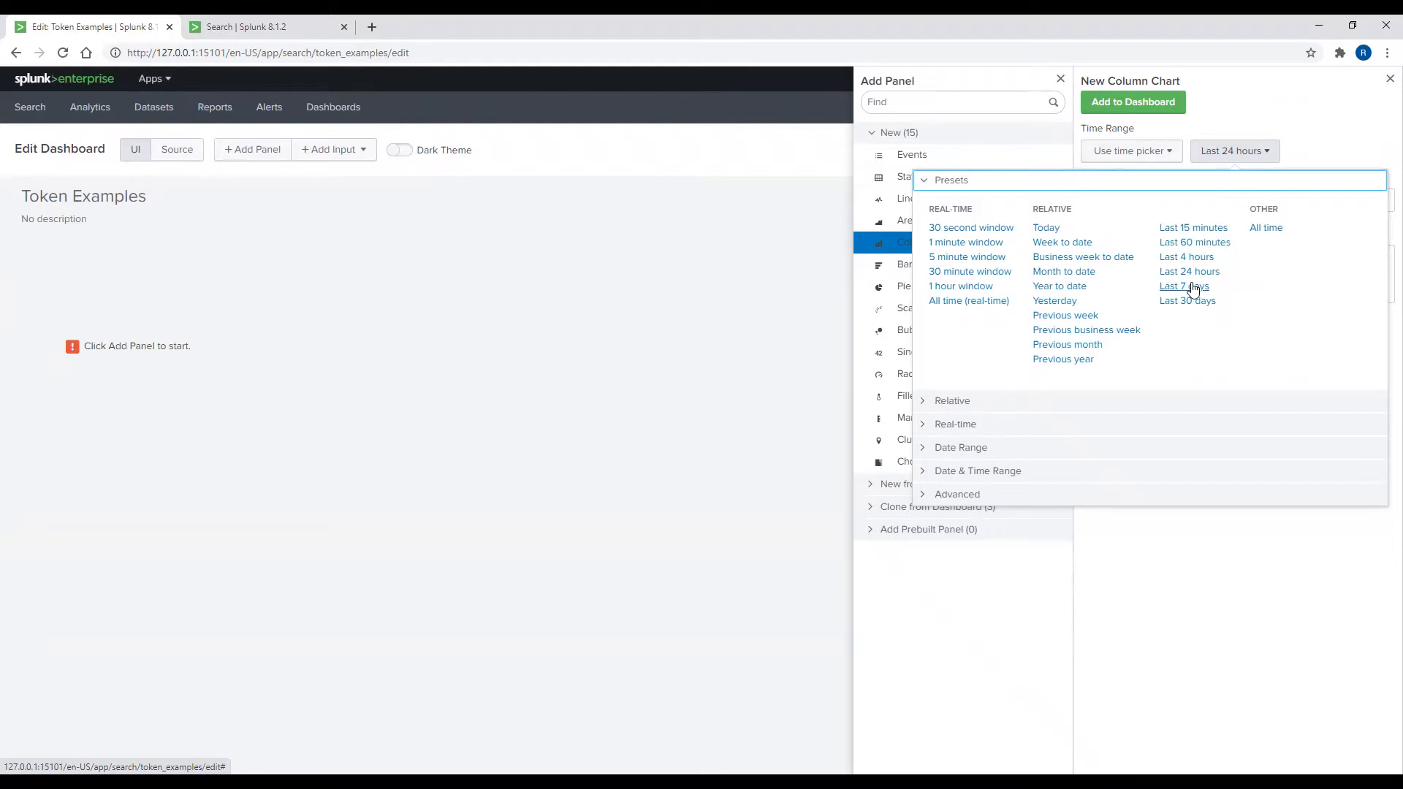
Step: Set the chart's date range to between 02/23/2021 and 03/03/2021
left_click(994, 447)
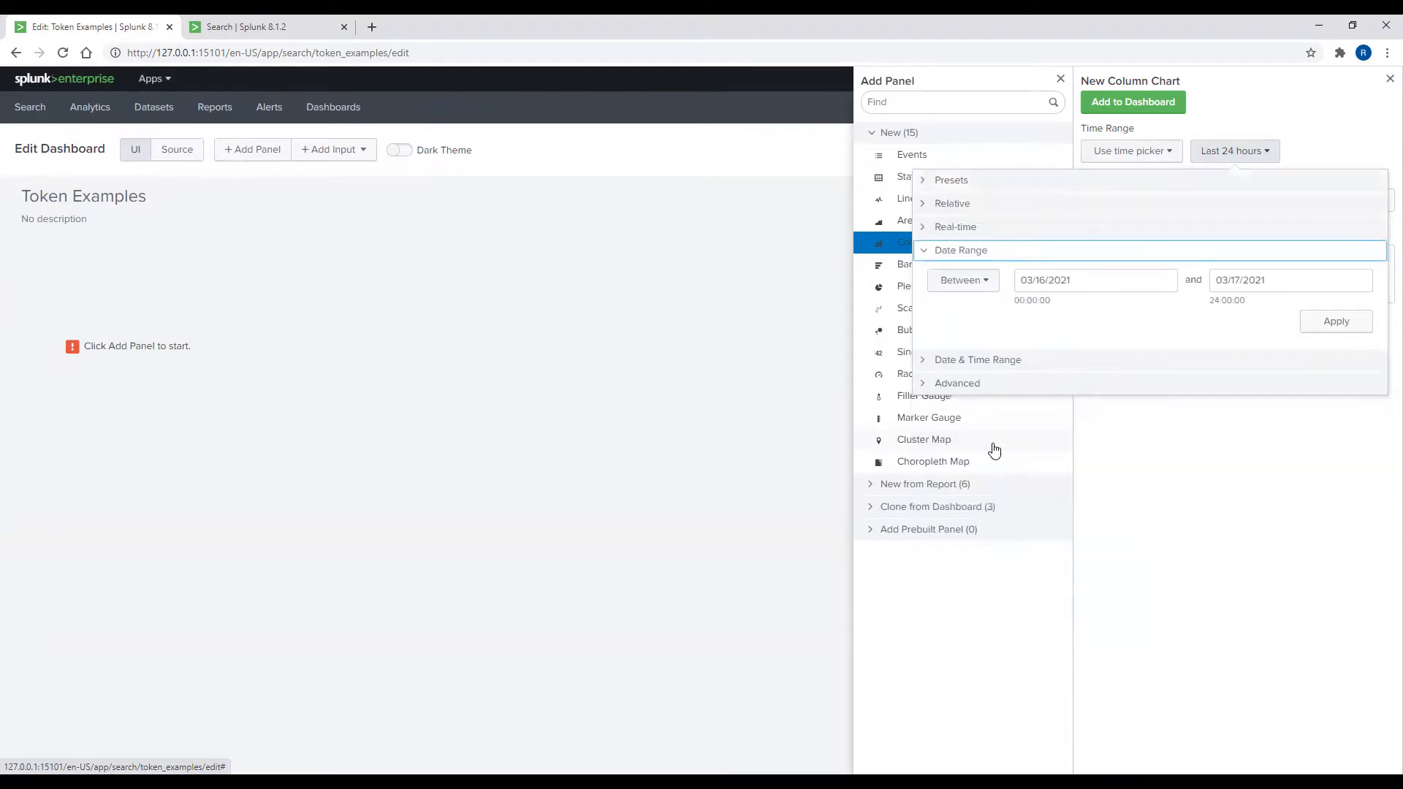
left_click(1102, 281)
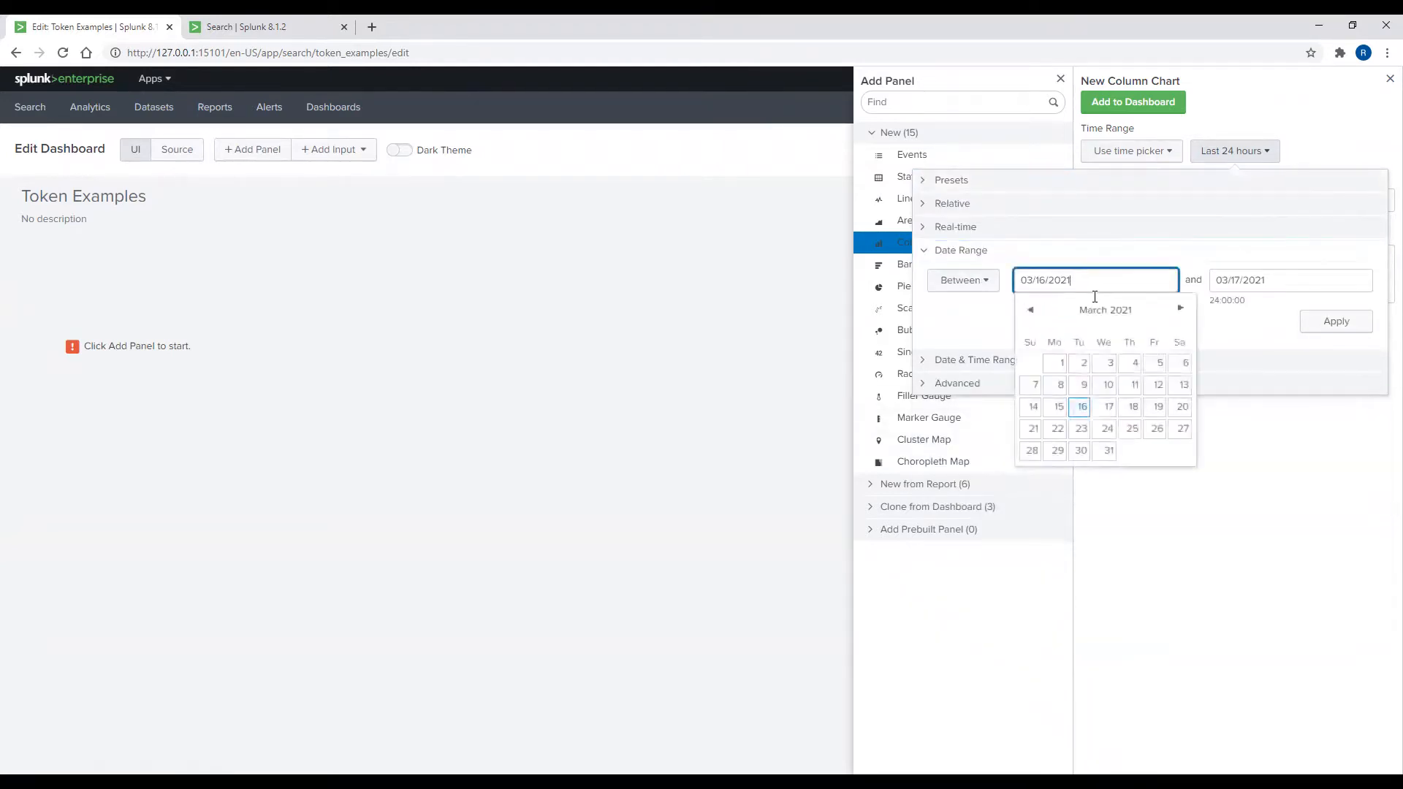
left_click(1031, 310)
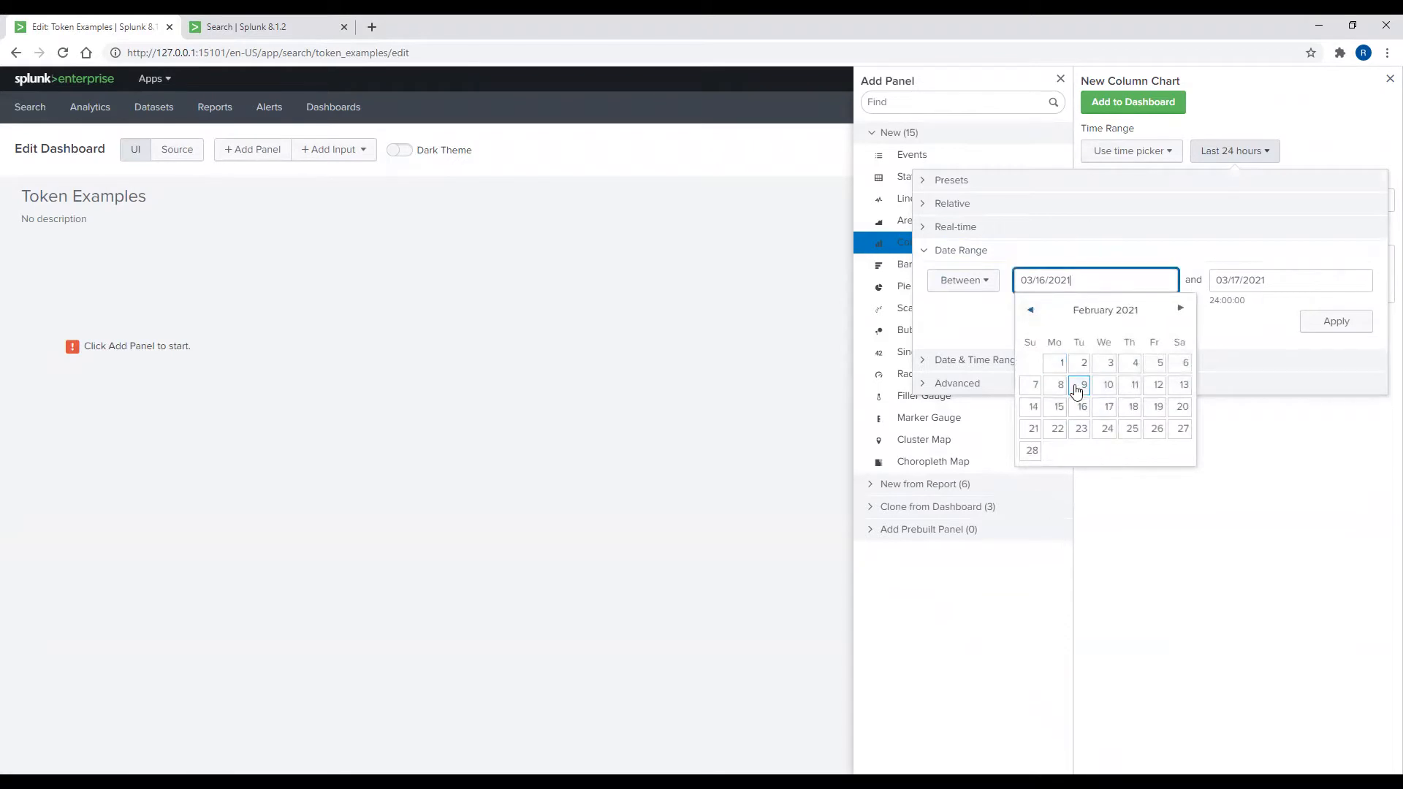
left_click(1080, 431)
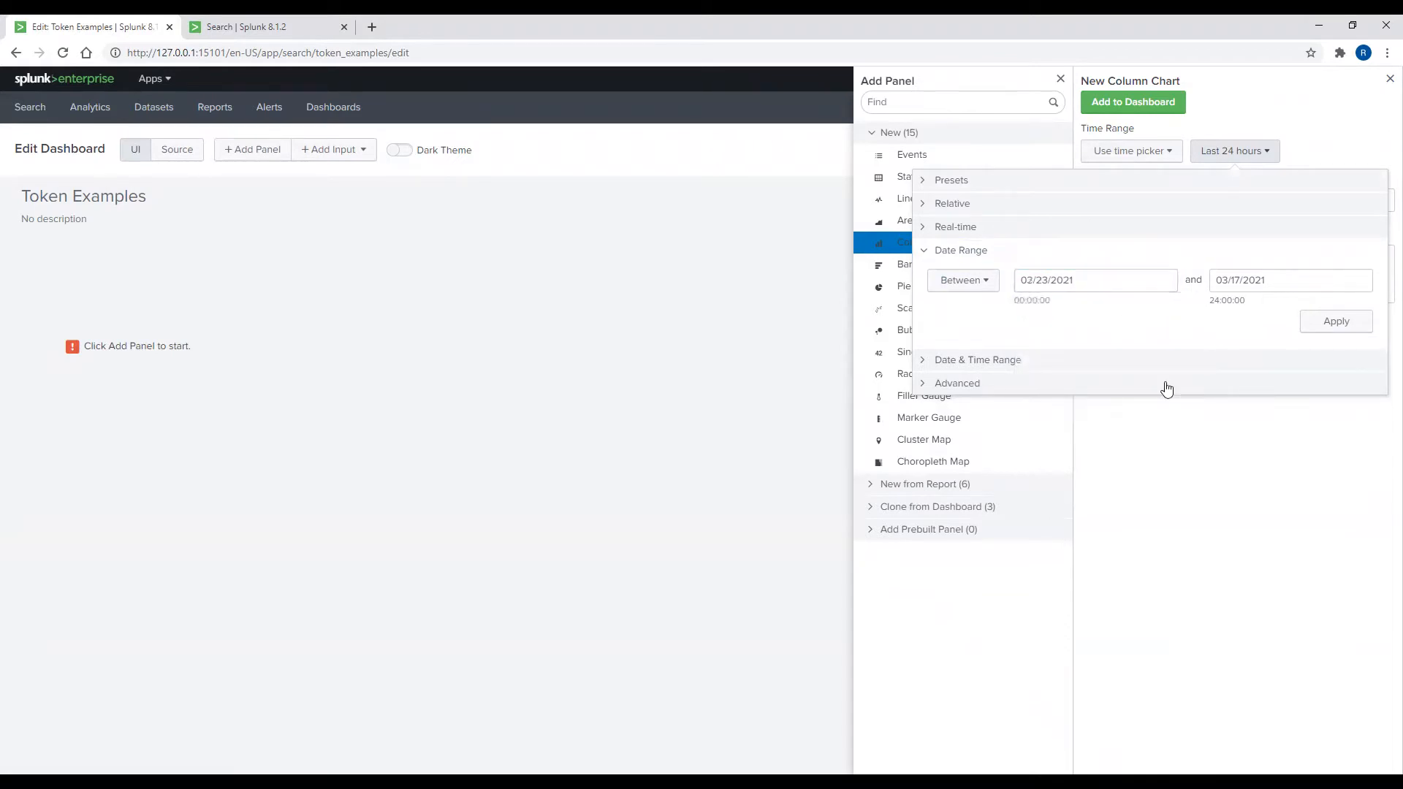
left_click(1234, 288)
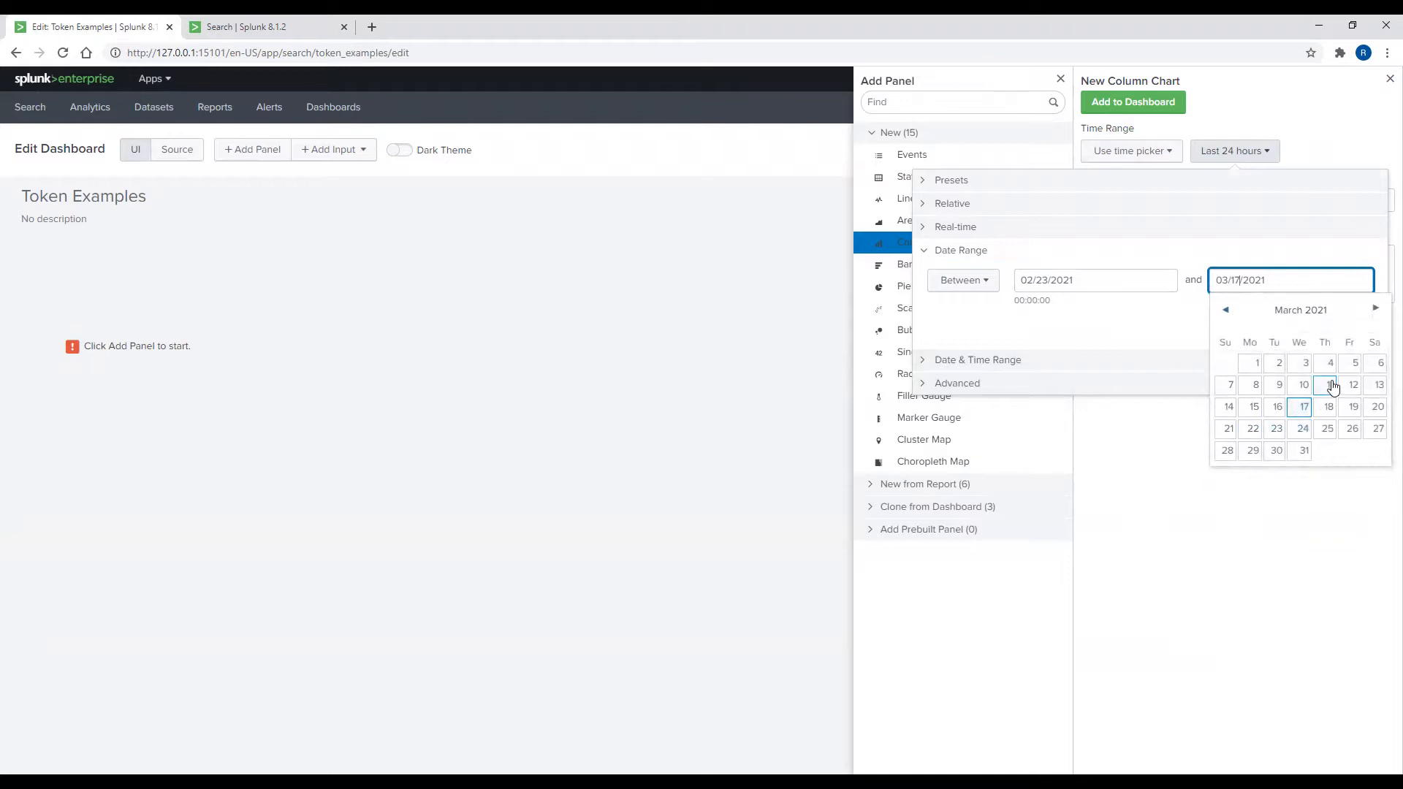
left_click(1306, 366)
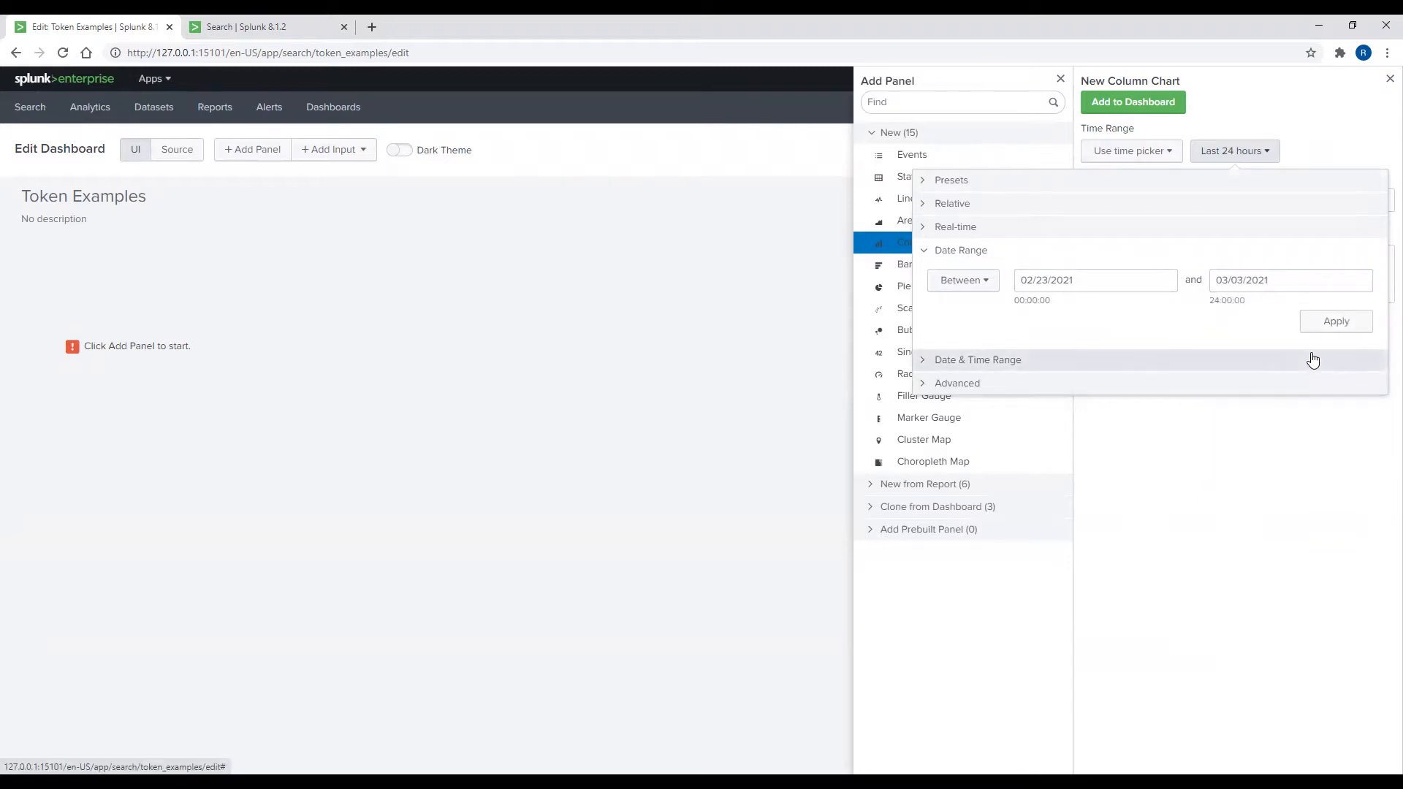
left_click(1327, 329)
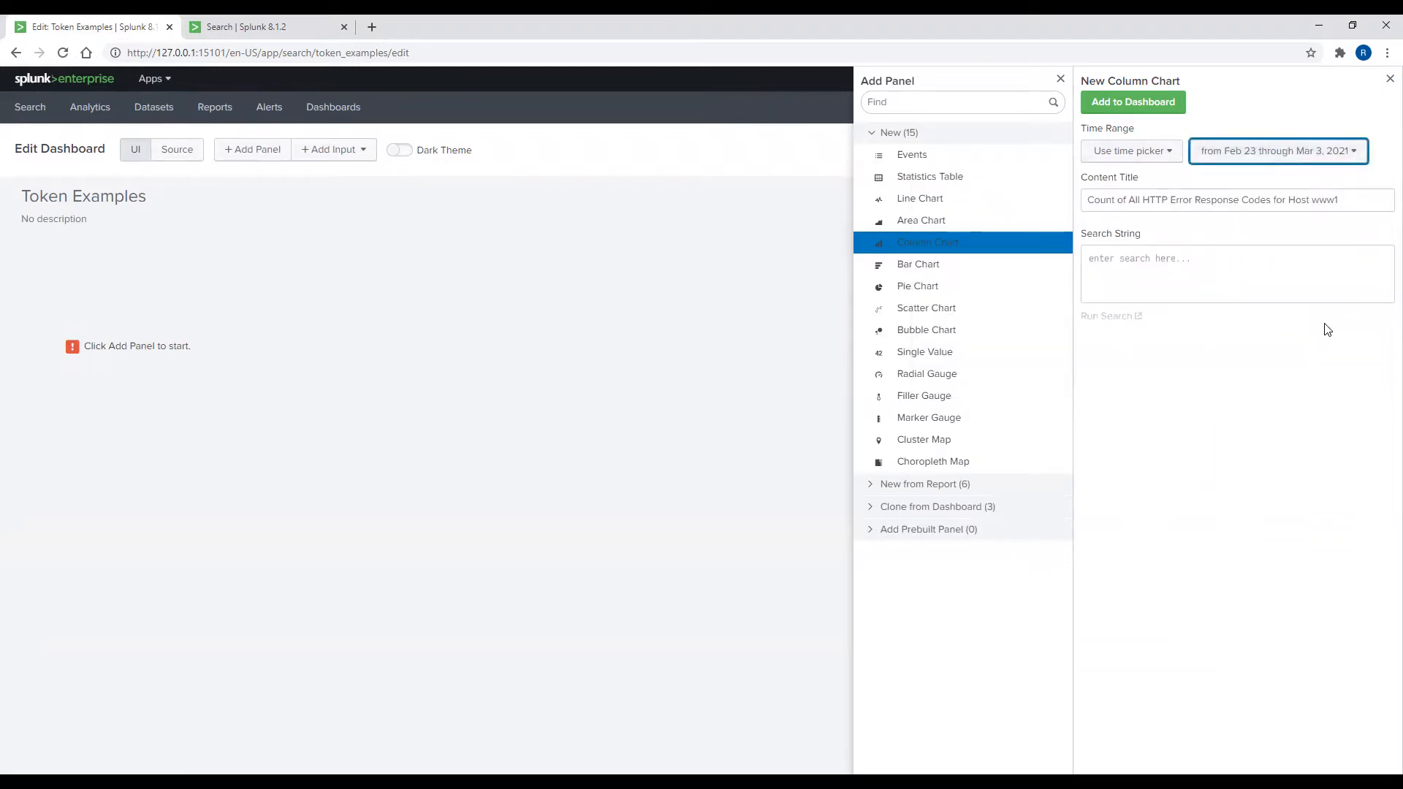
left_click(1223, 293)
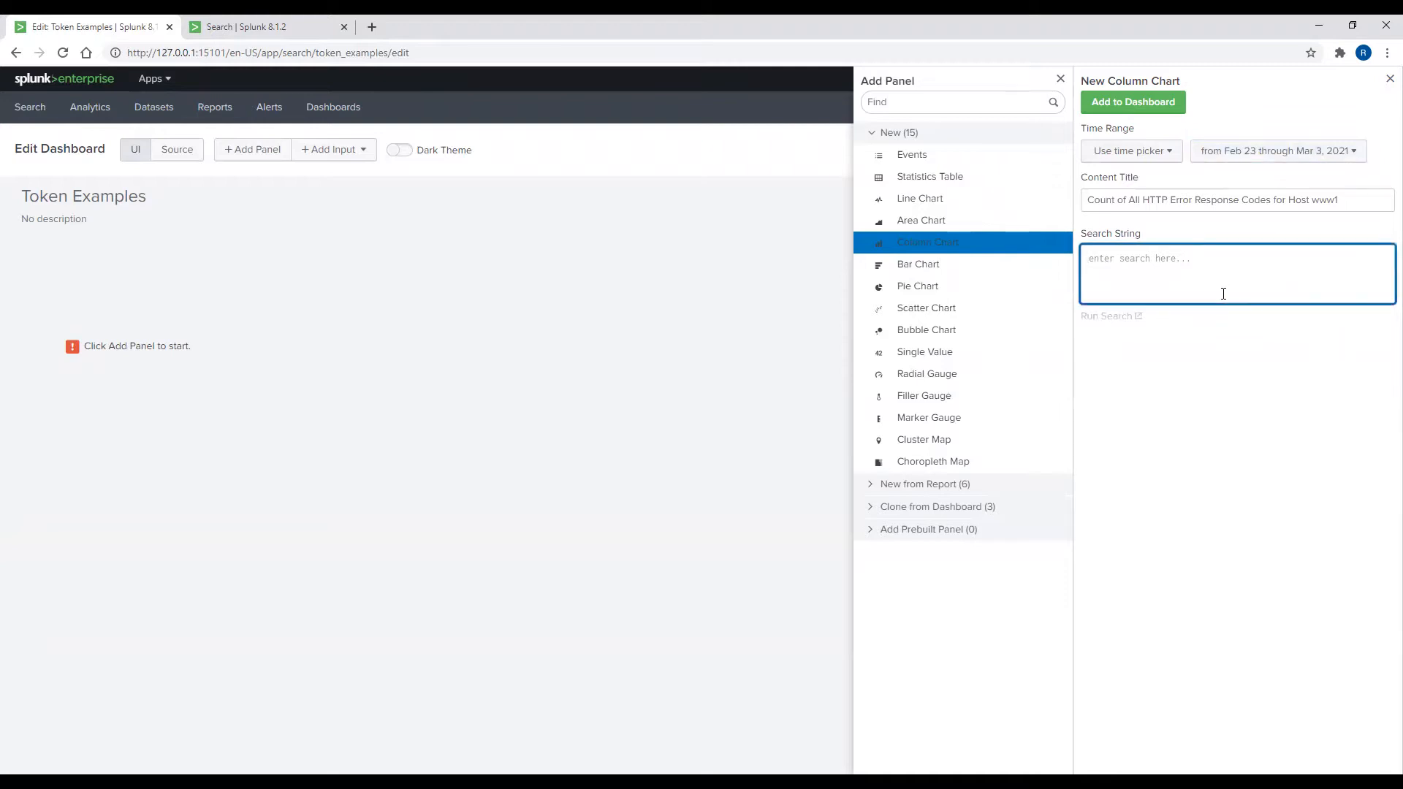
Step: Enter the search index="main" sourcetype="access_combined_wcookie" host="www1" status>399 | timechart count(status) by host
type("index=\"")
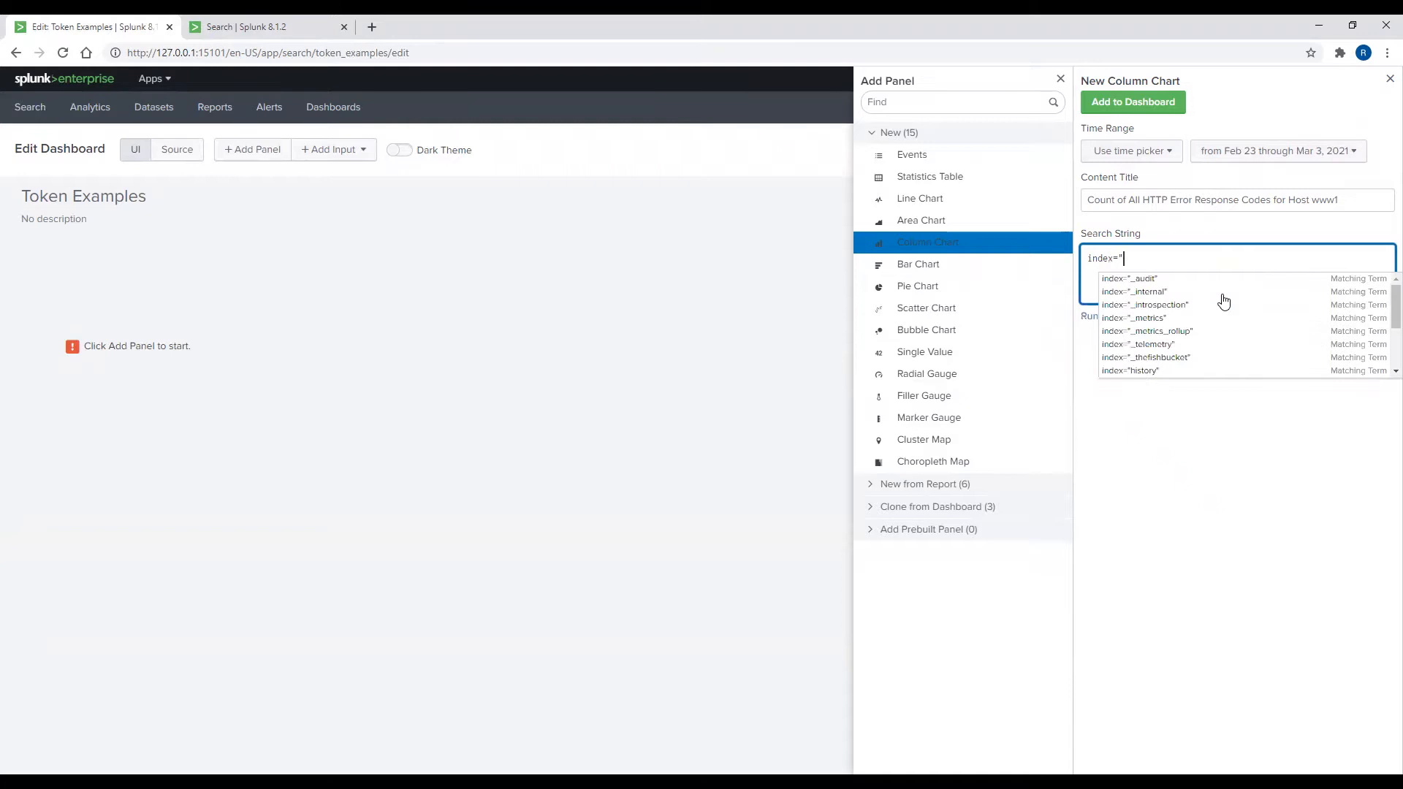
type("main\" ")
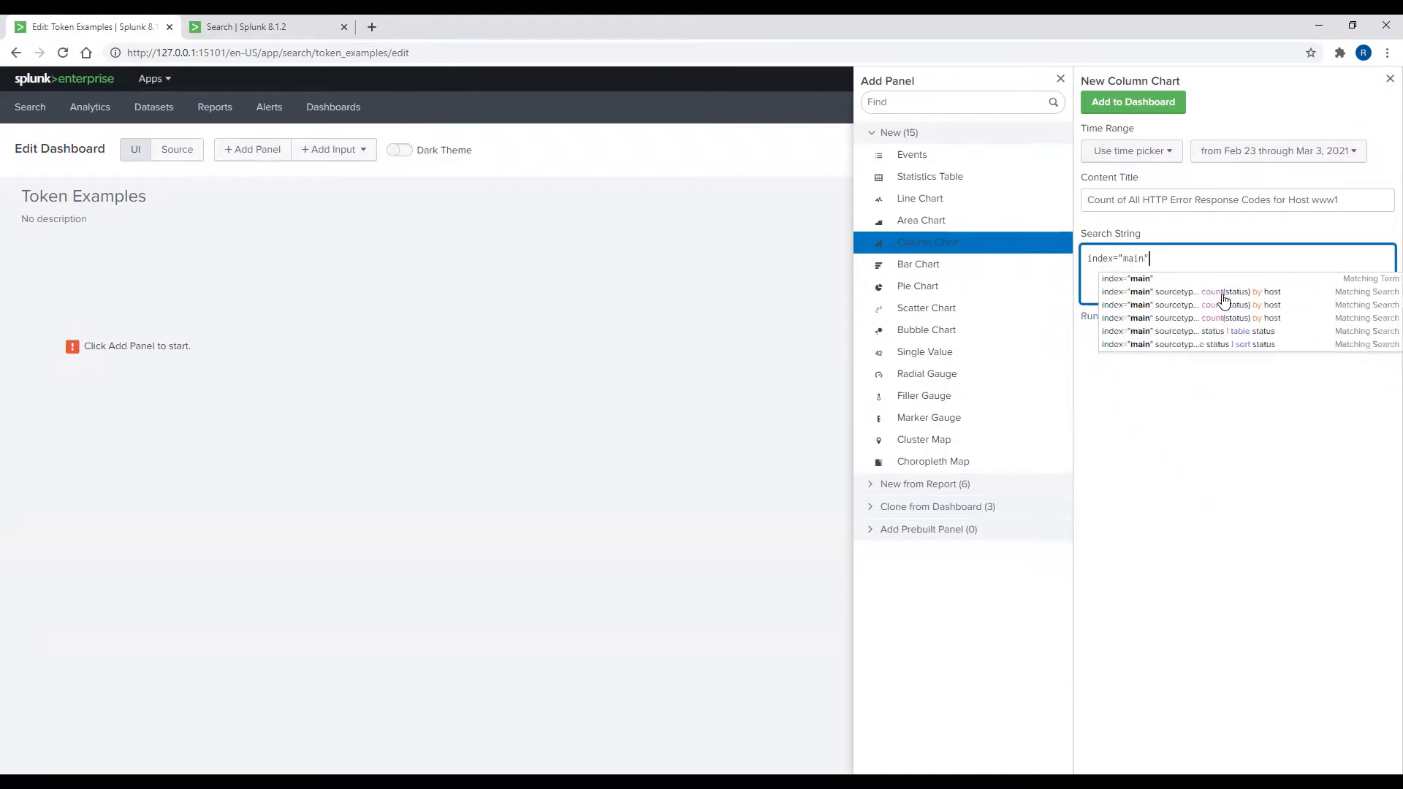
type("source")
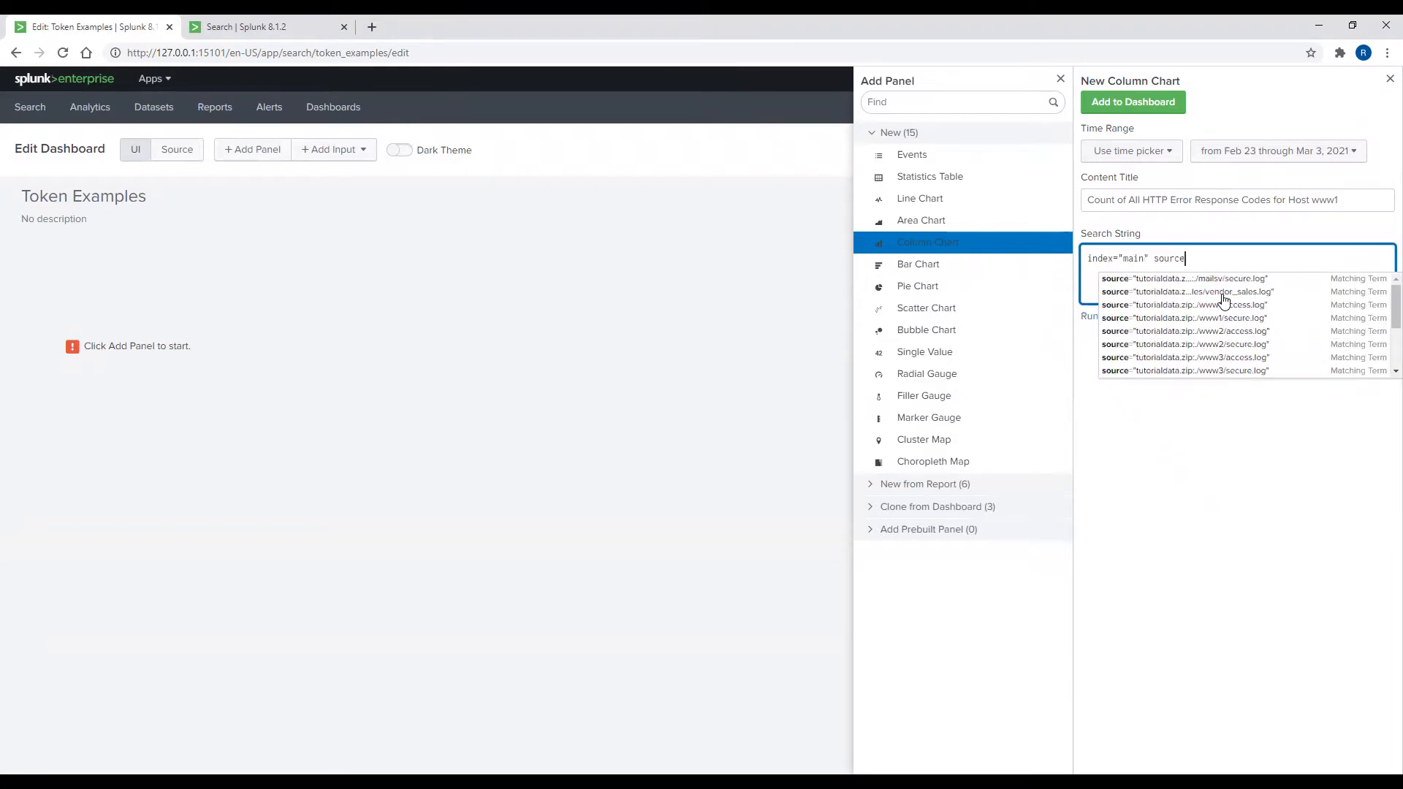
type("type")
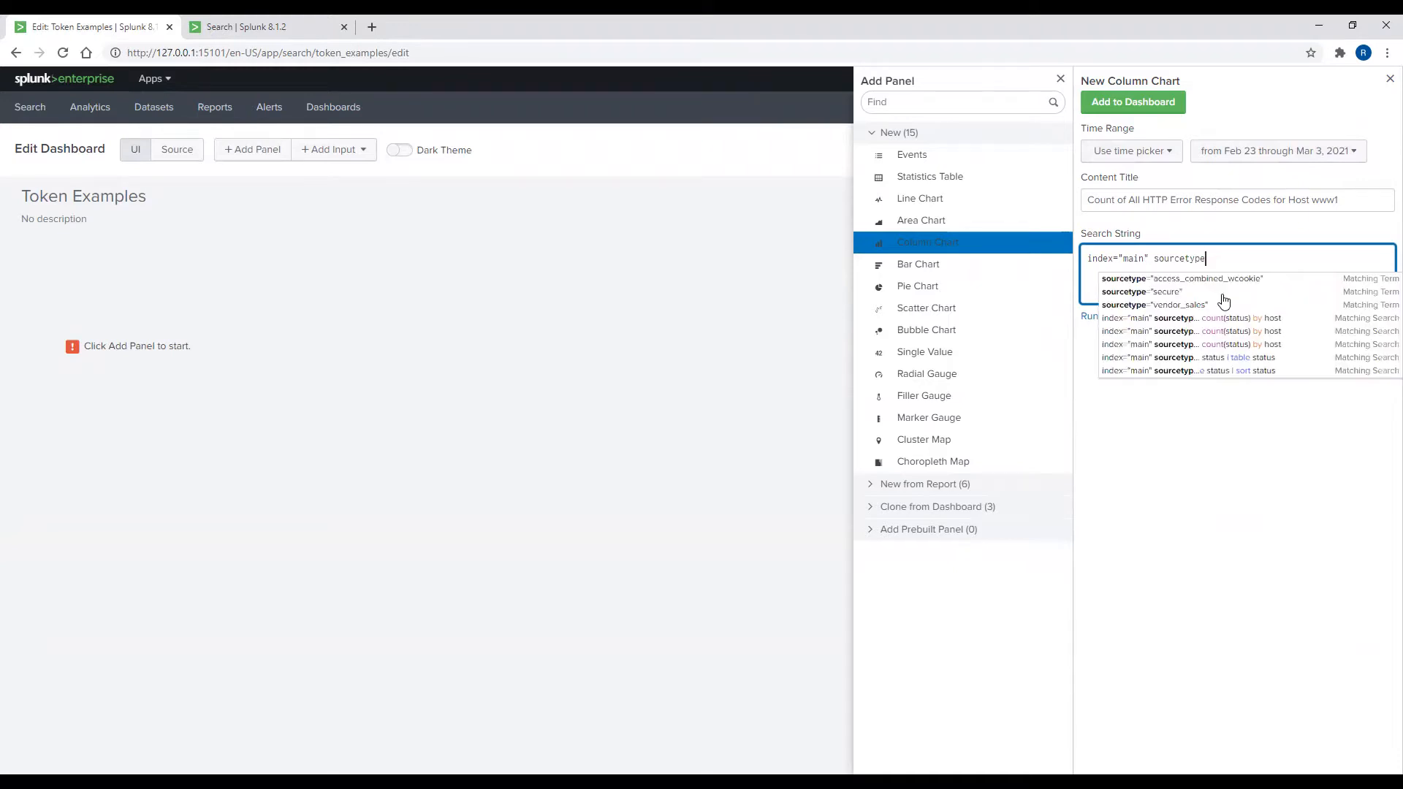
type("=")
type("\"access")
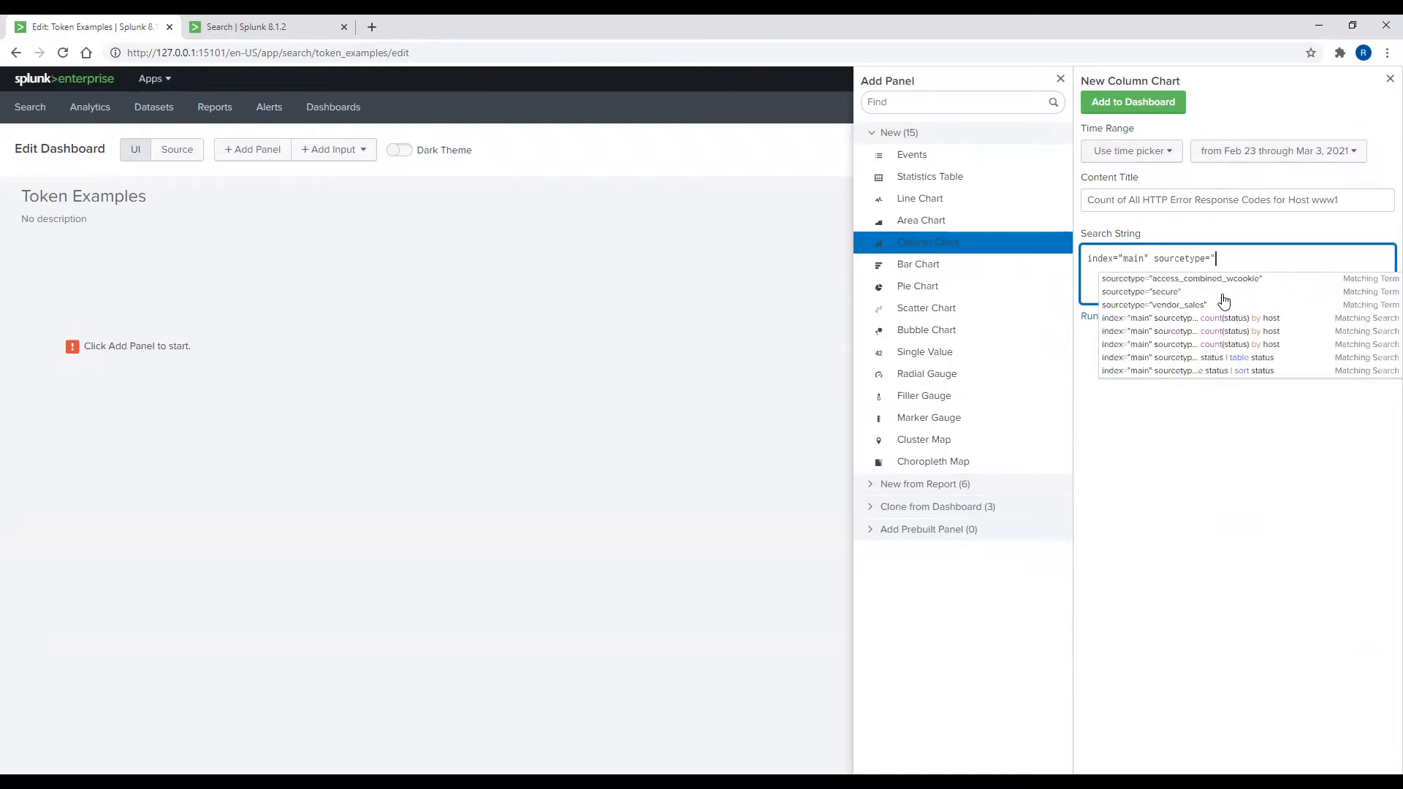
key("Down")
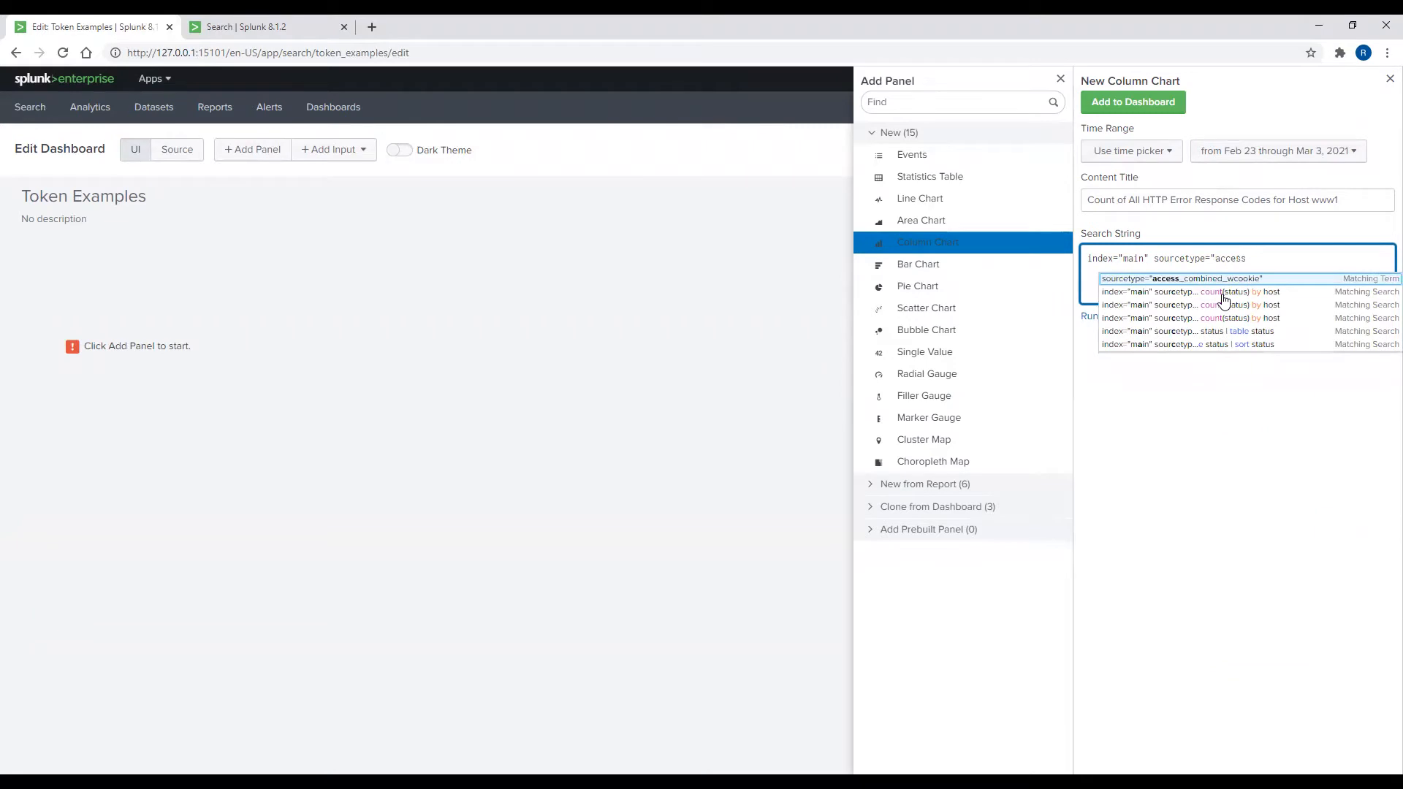
key("Return")
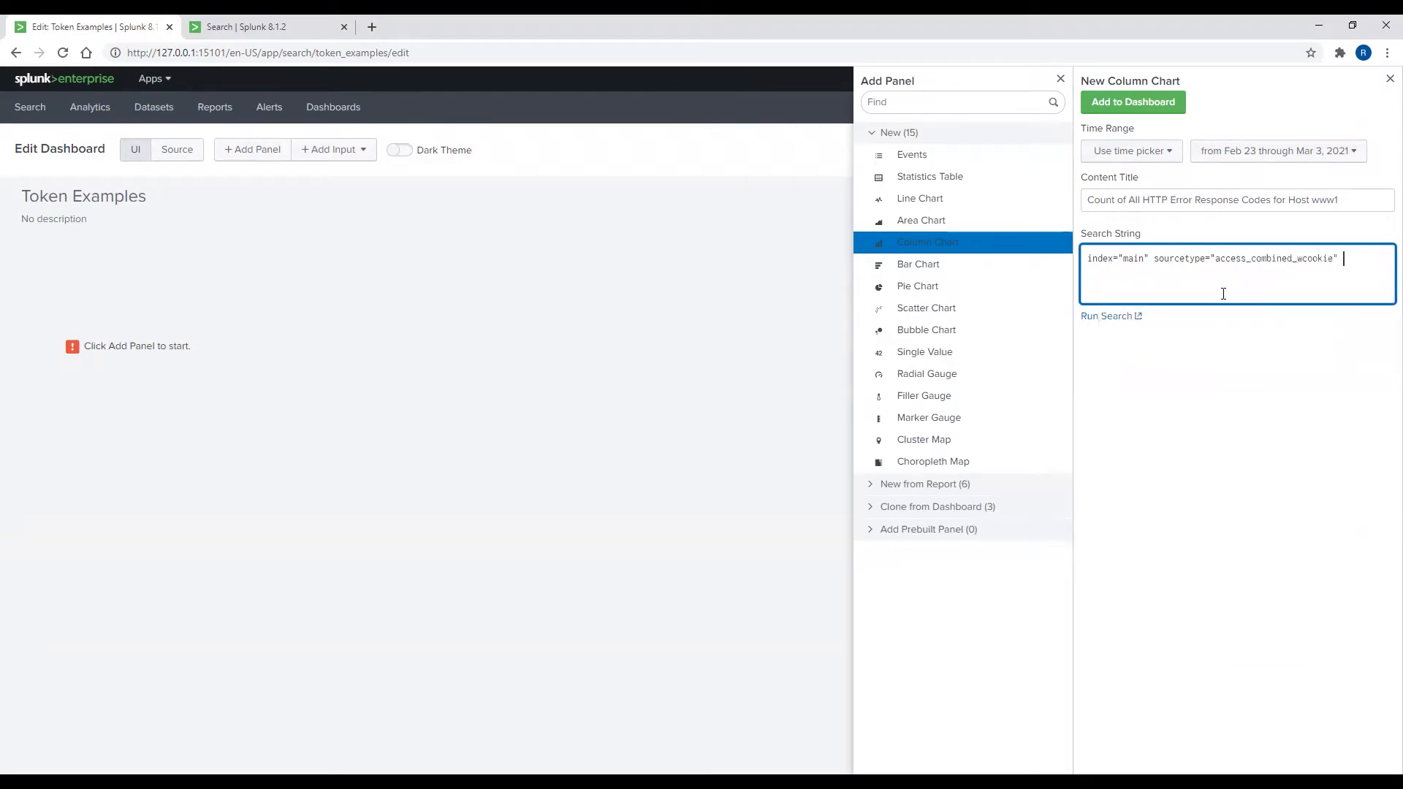
type("host=\"www1\" st")
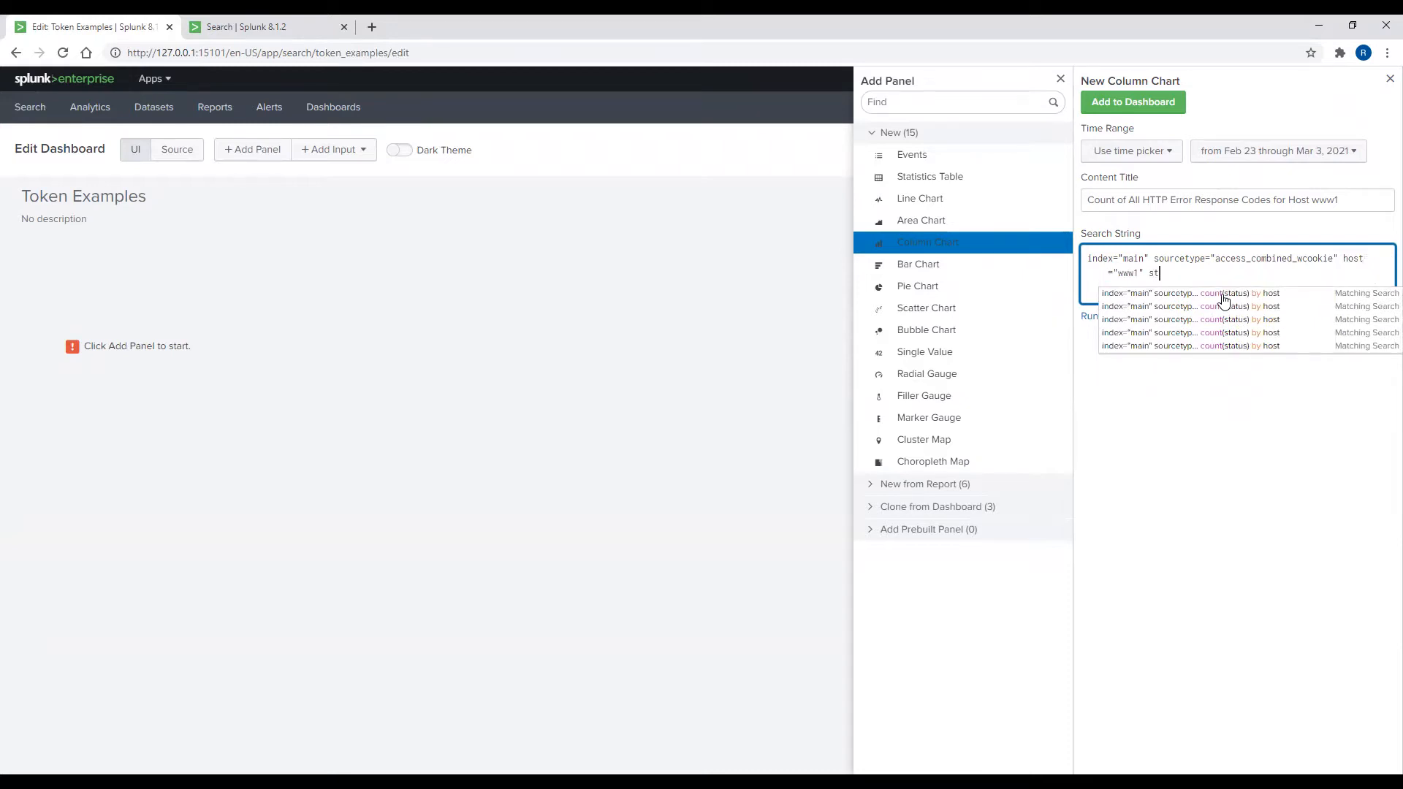
type("atus>399")
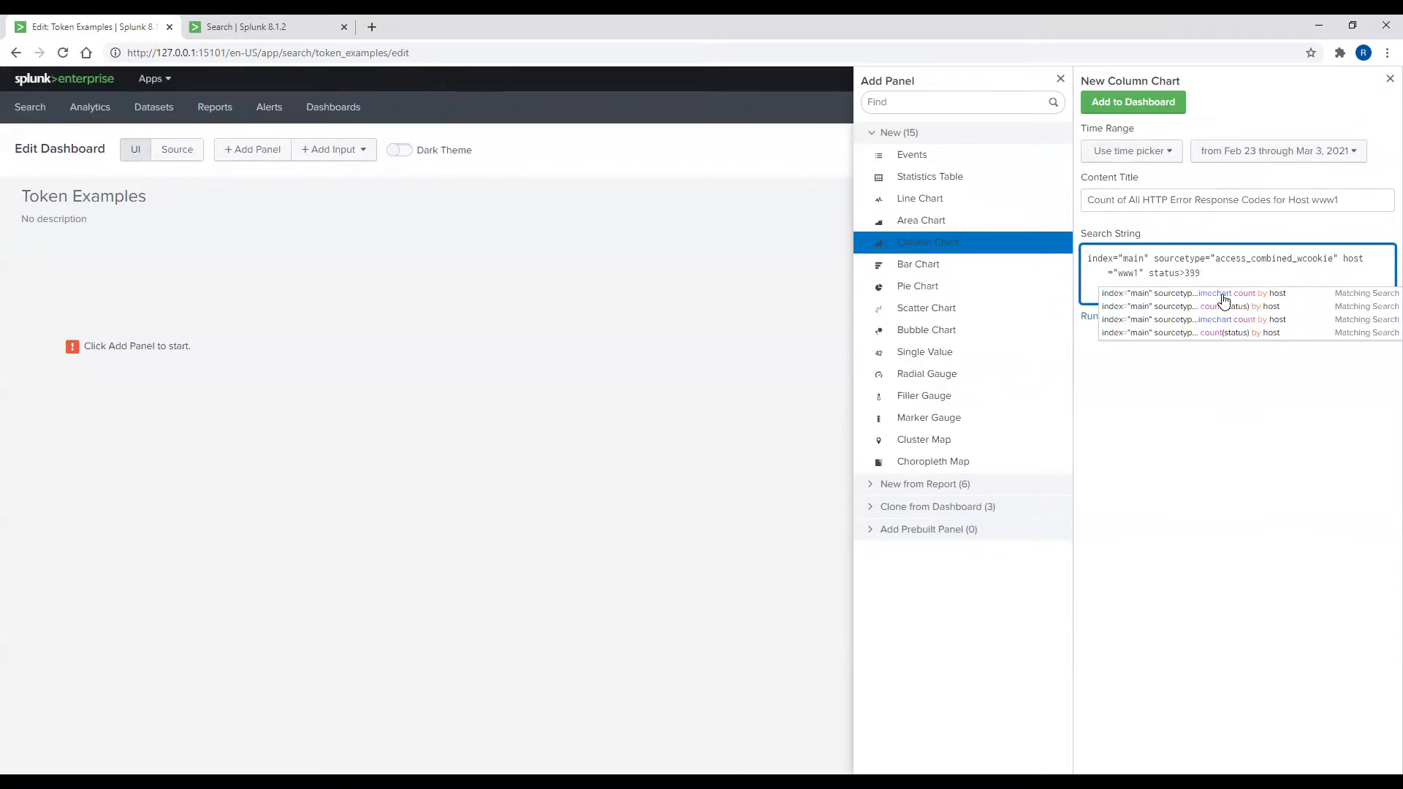
type(" | timechart count(")
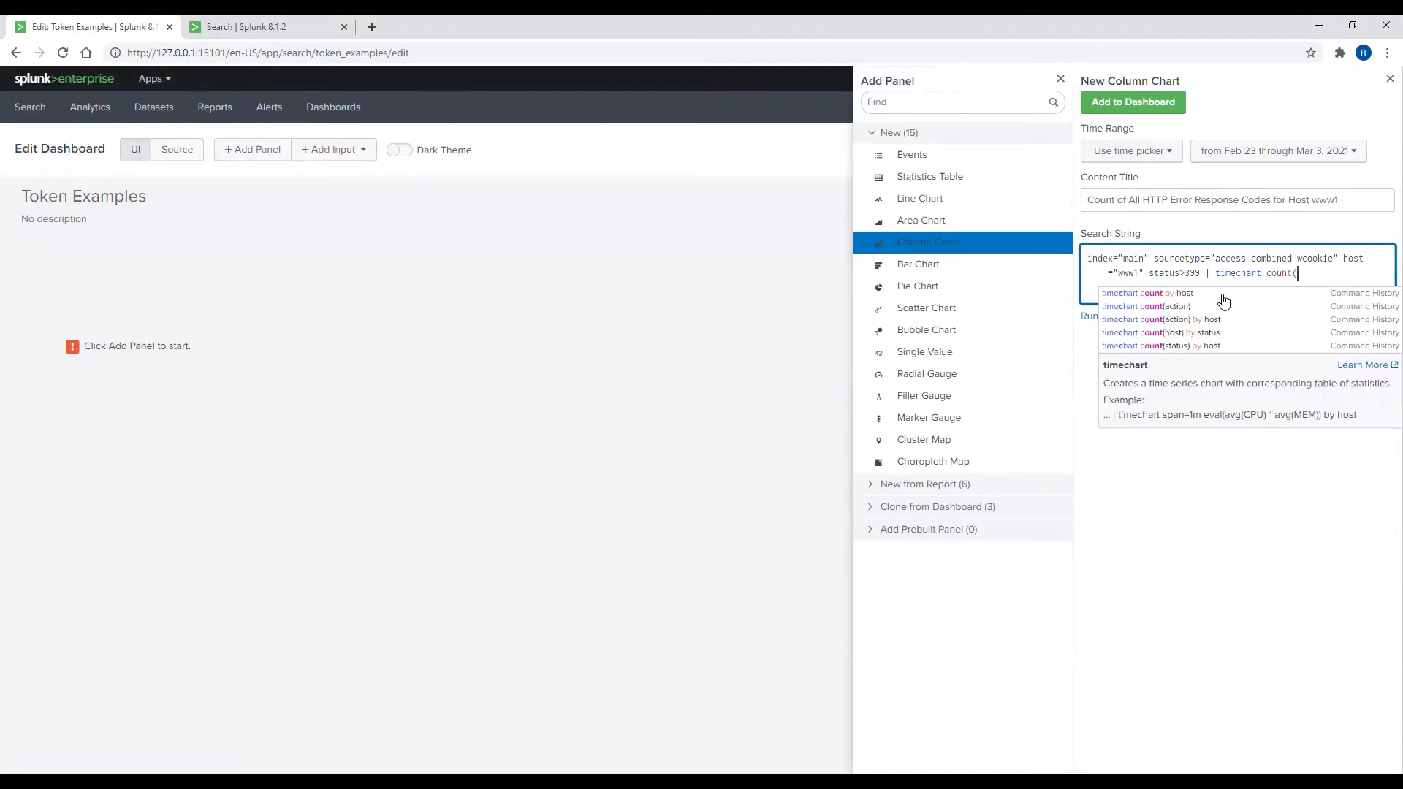
type("status) by host")
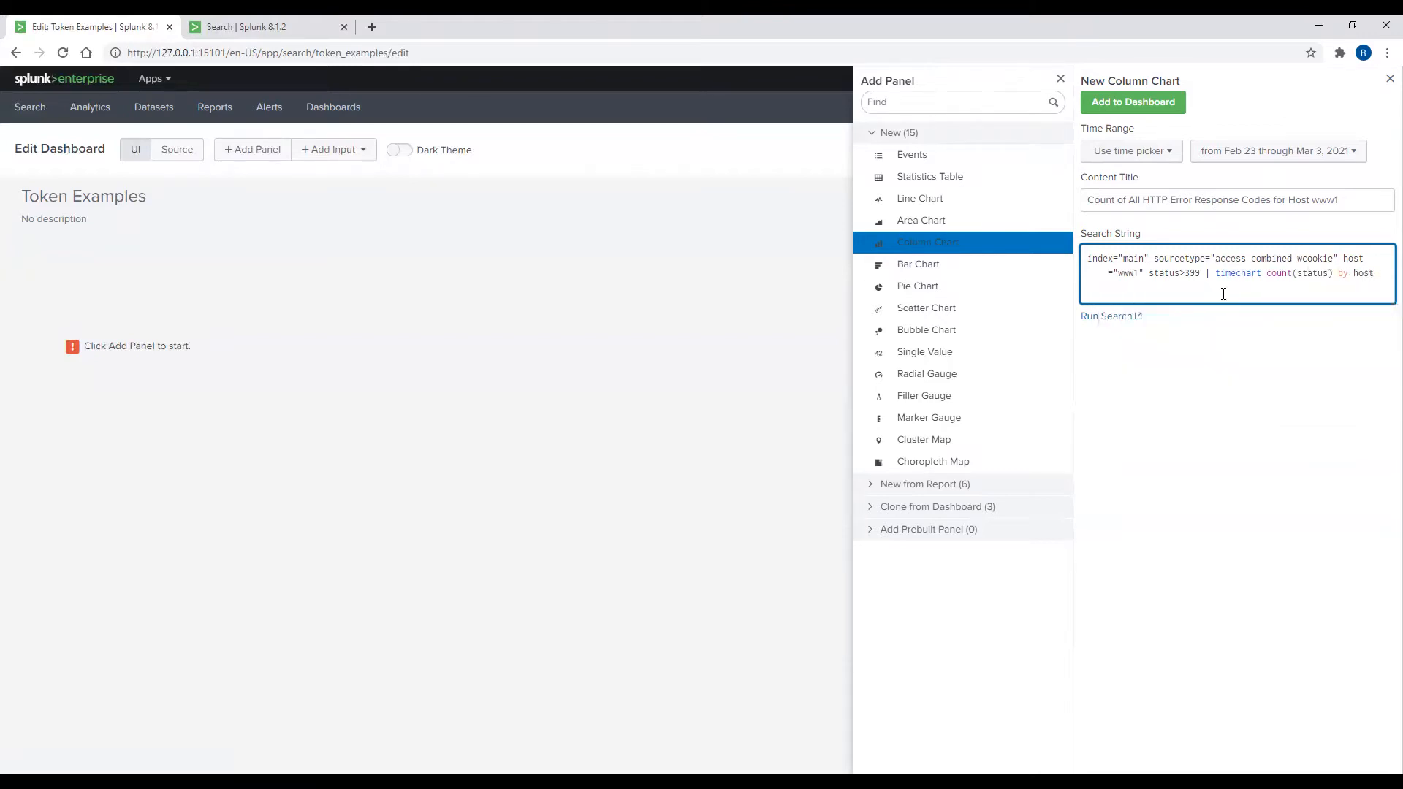
Step: Add the www1 error chart to Token Examples, save the dashboard, then return to edit mode
left_click(1246, 333)
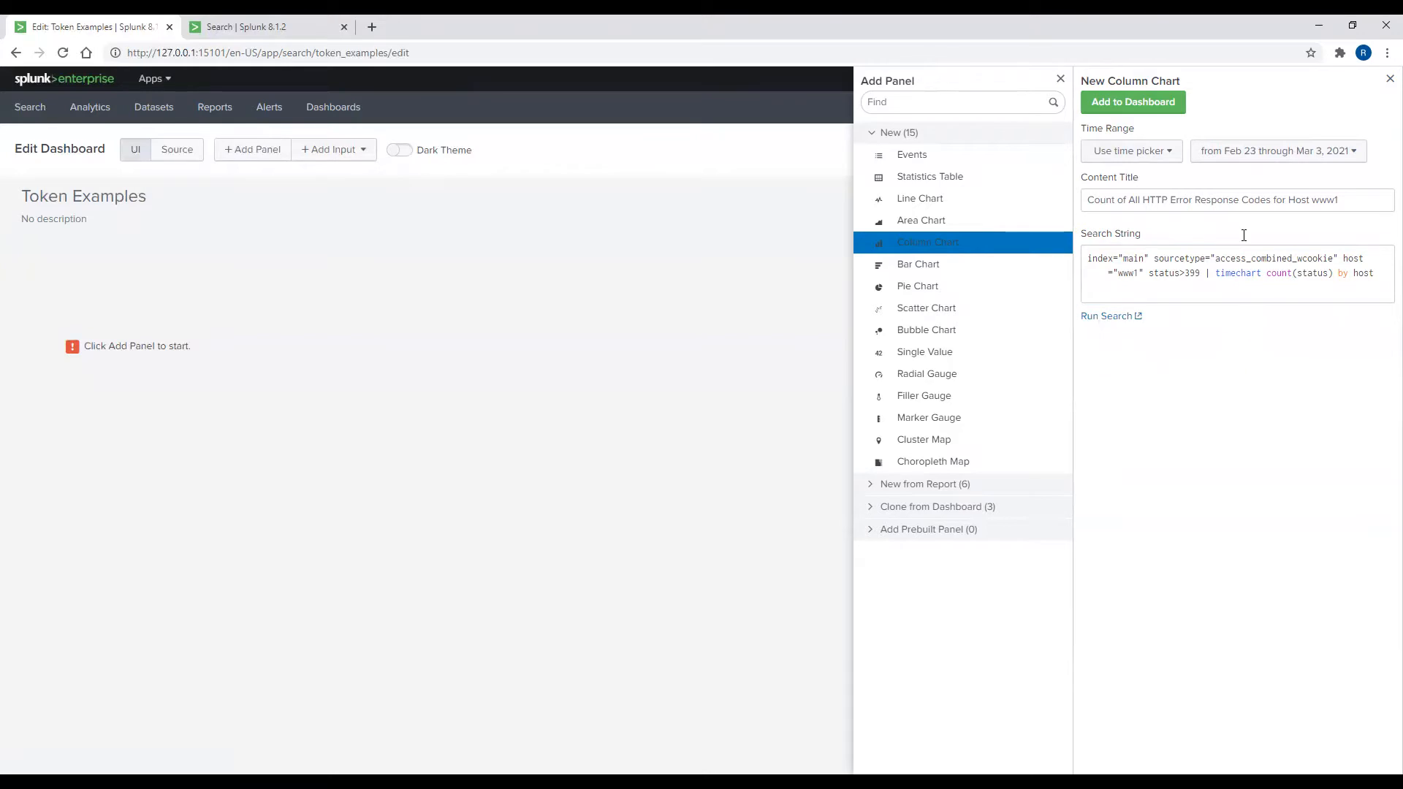
left_click(1148, 107)
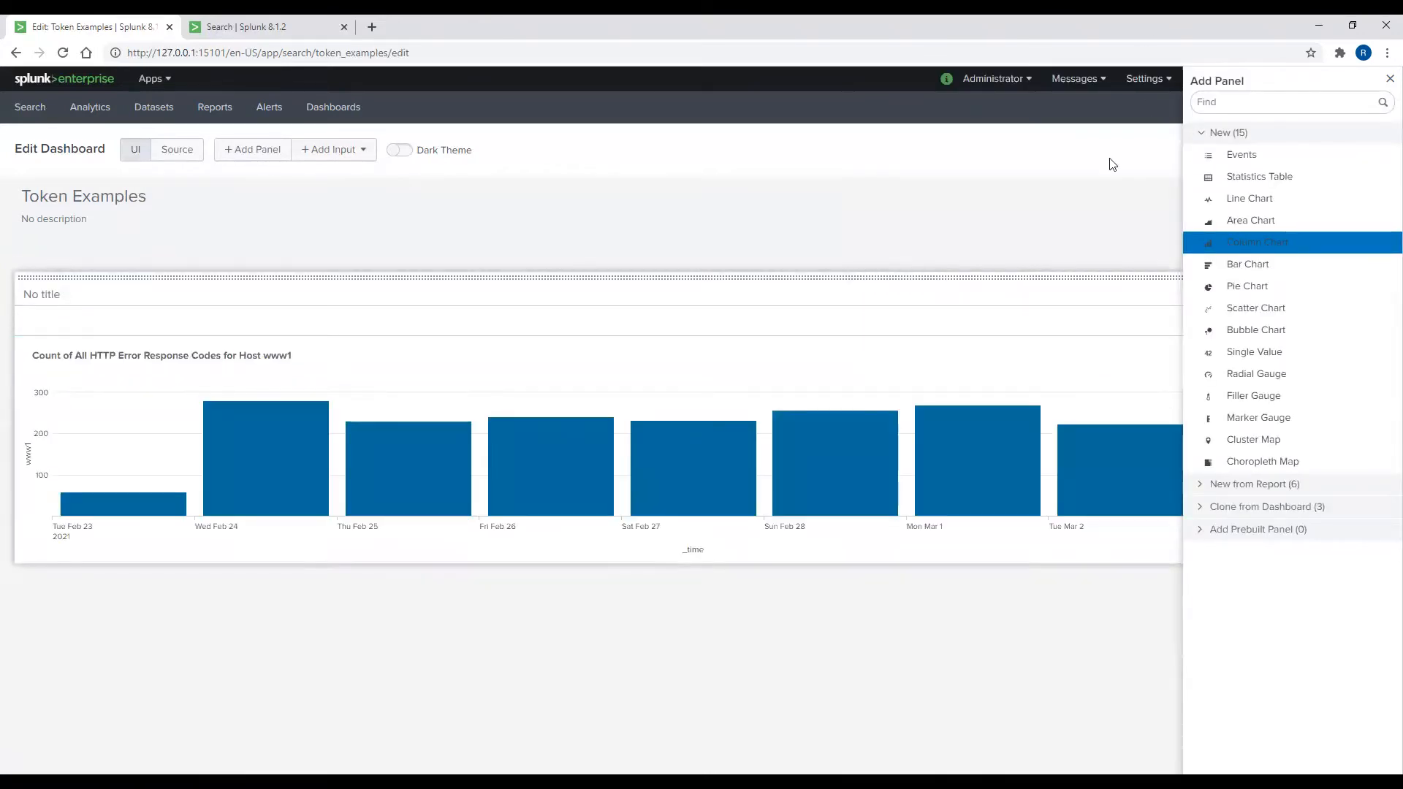
left_click(1387, 81)
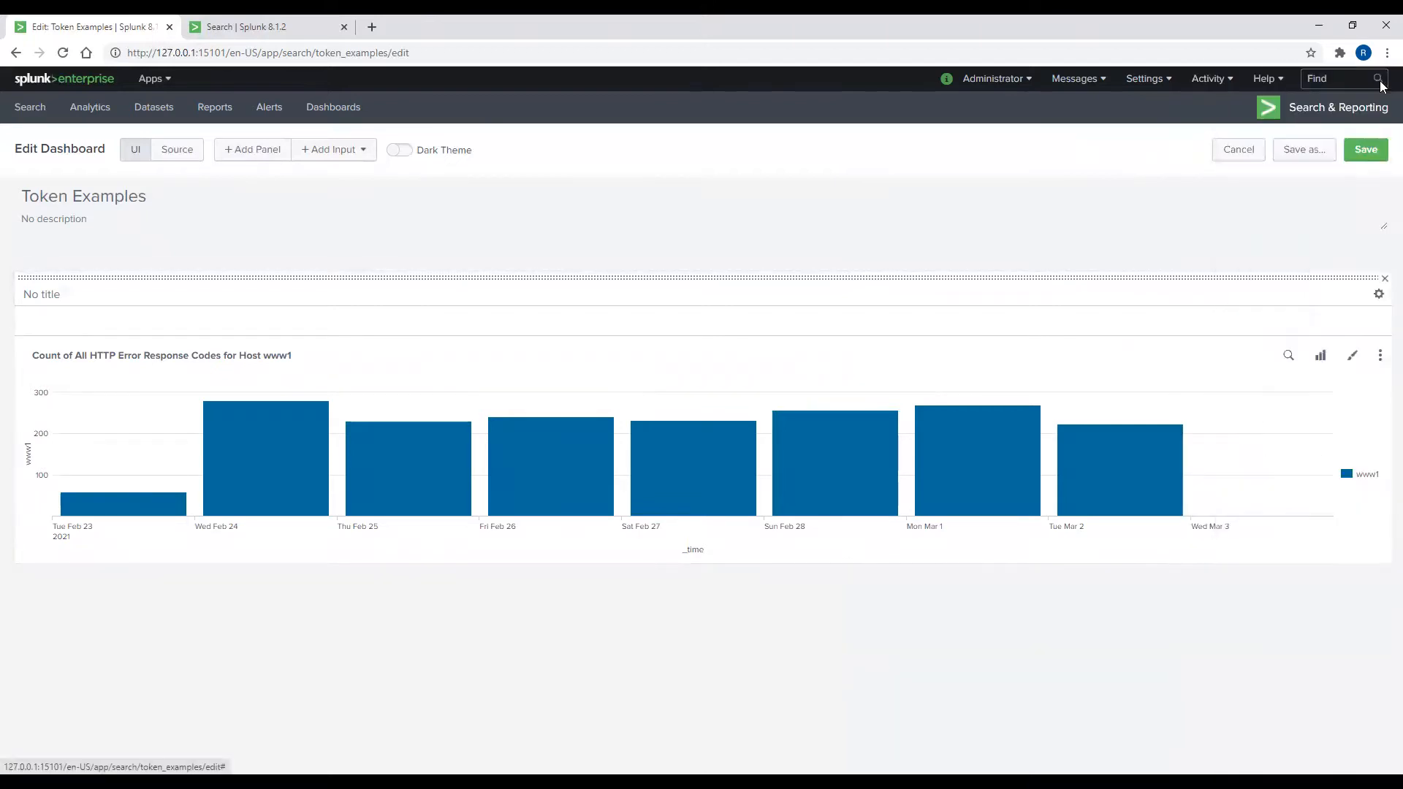
left_click(1366, 149)
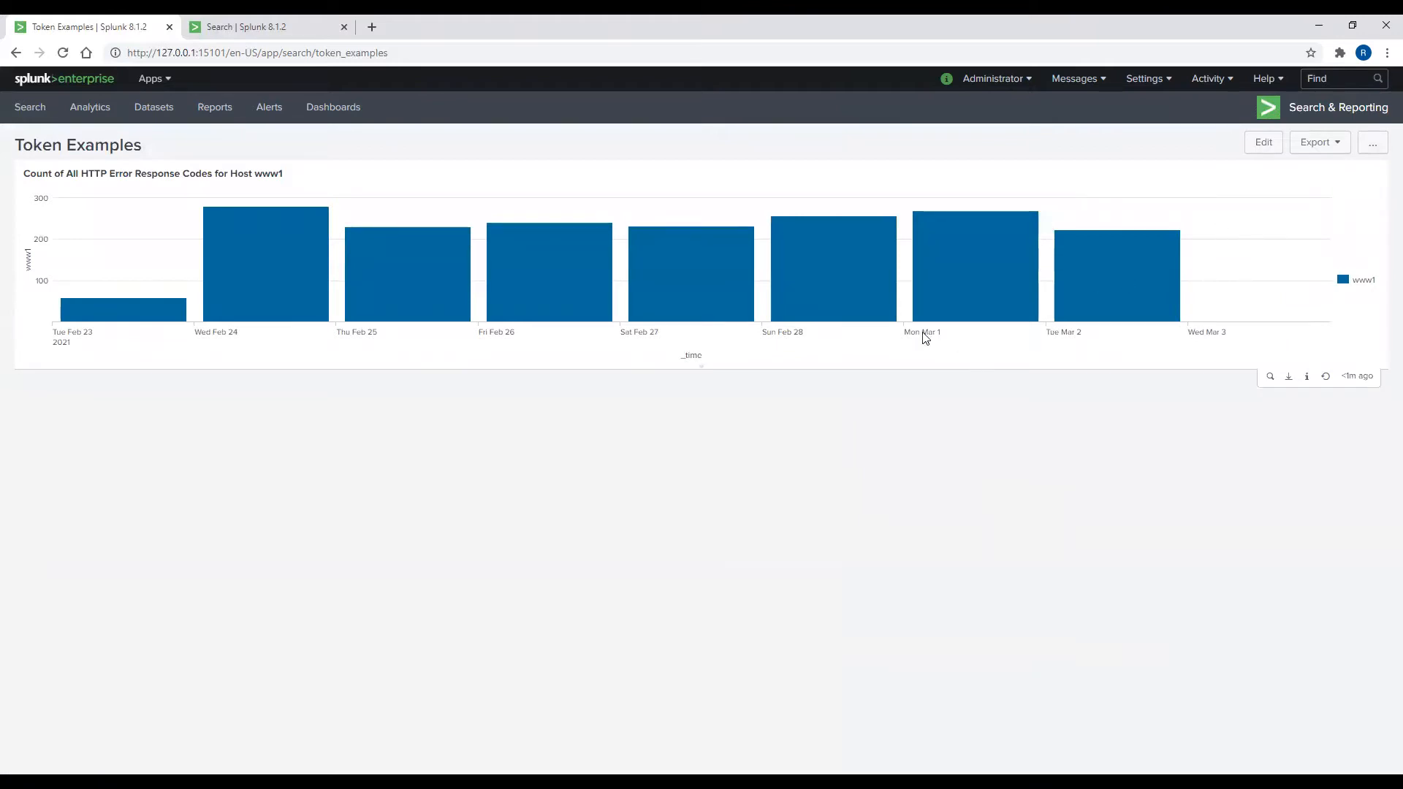
mouse_move(843, 305)
mouse_move(727, 310)
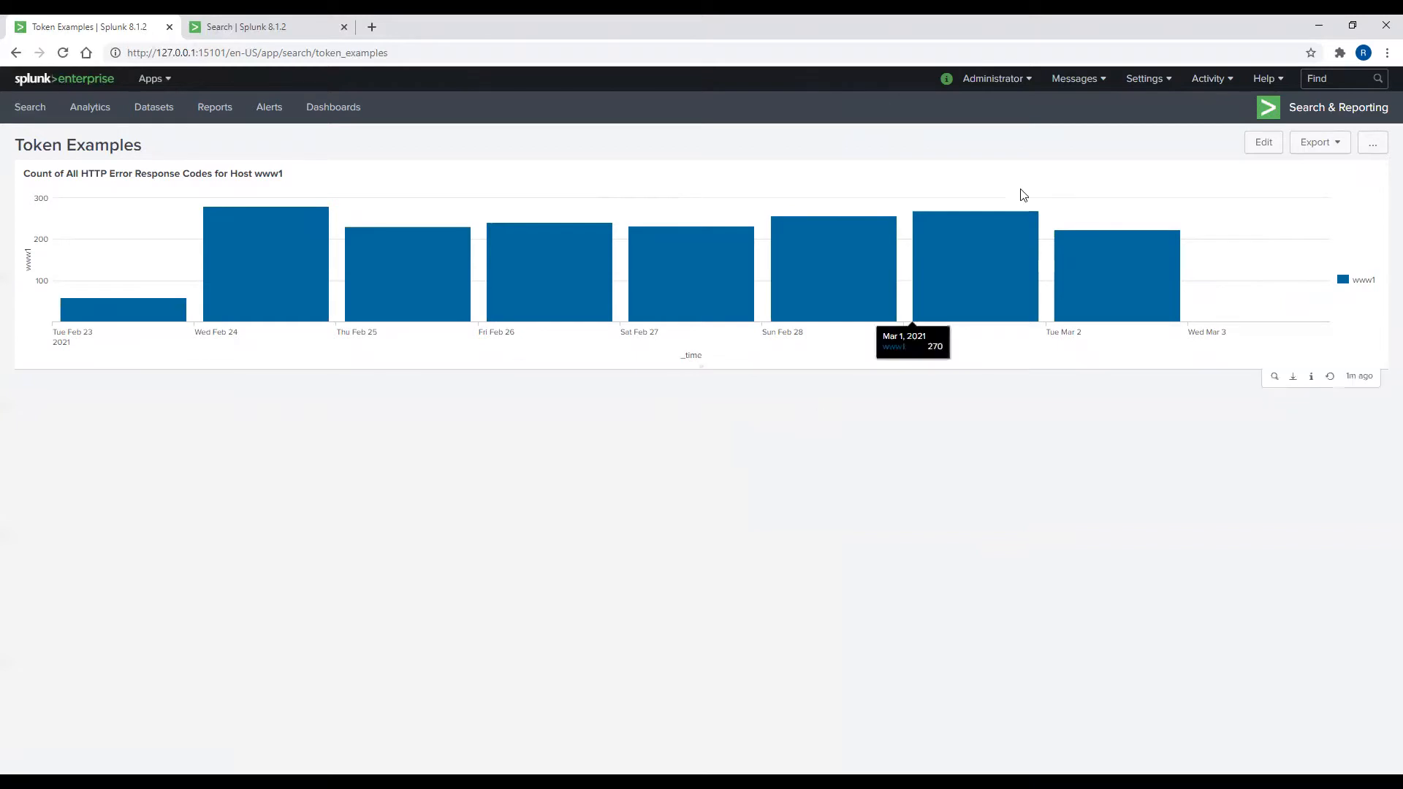
left_click(1263, 142)
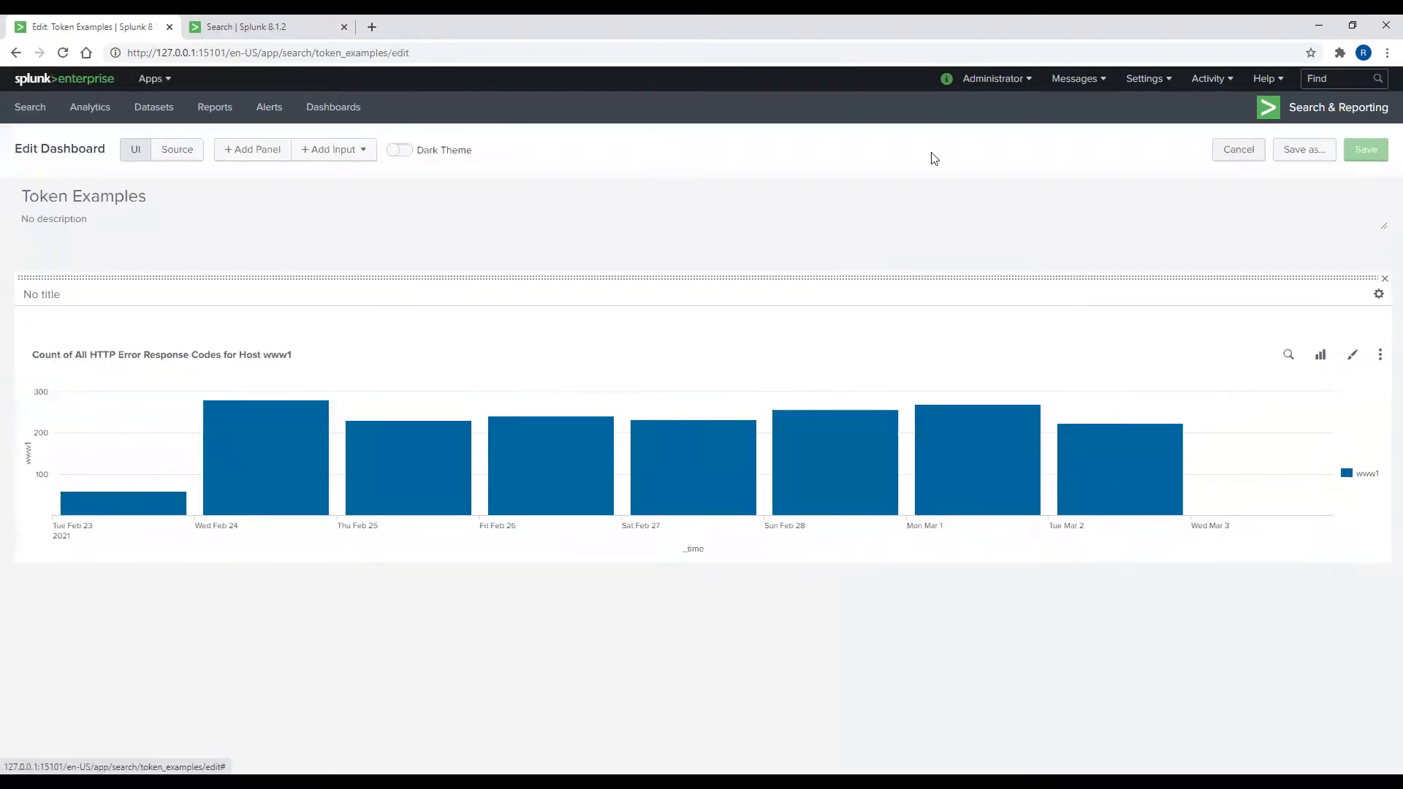
Step: Add a dropdown input and relabel it from field1 to 'HTTP Error Code'
left_click(348, 153)
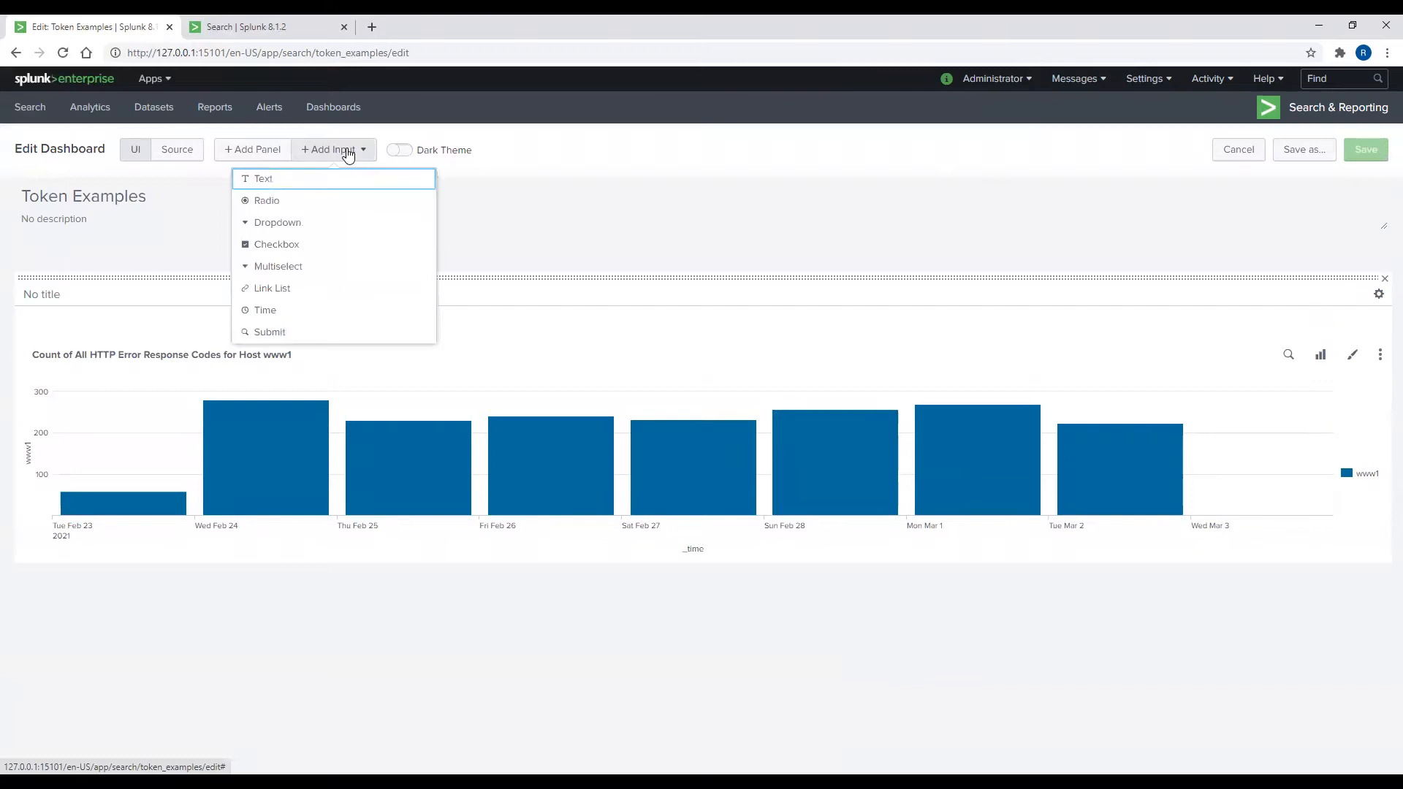
left_click(303, 223)
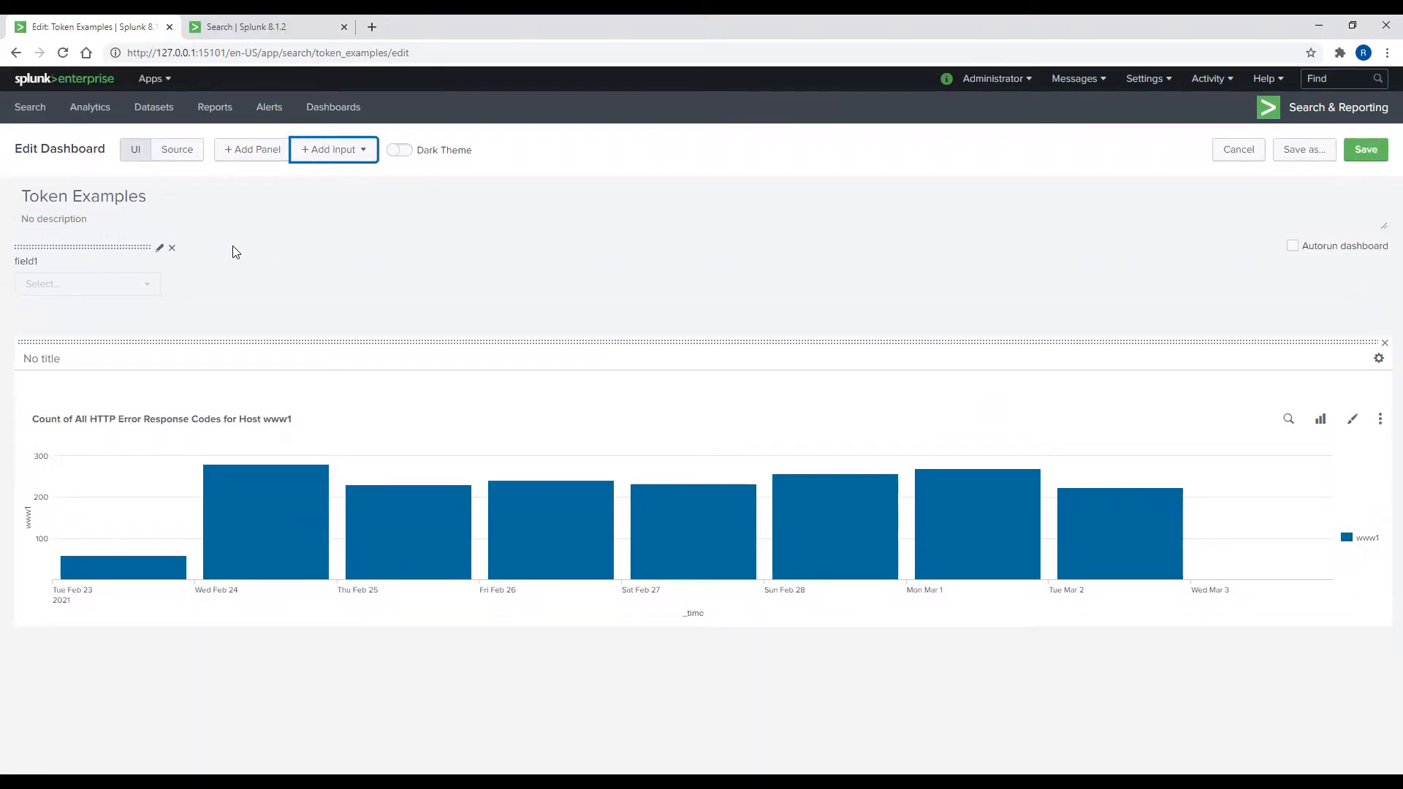
left_click(160, 249)
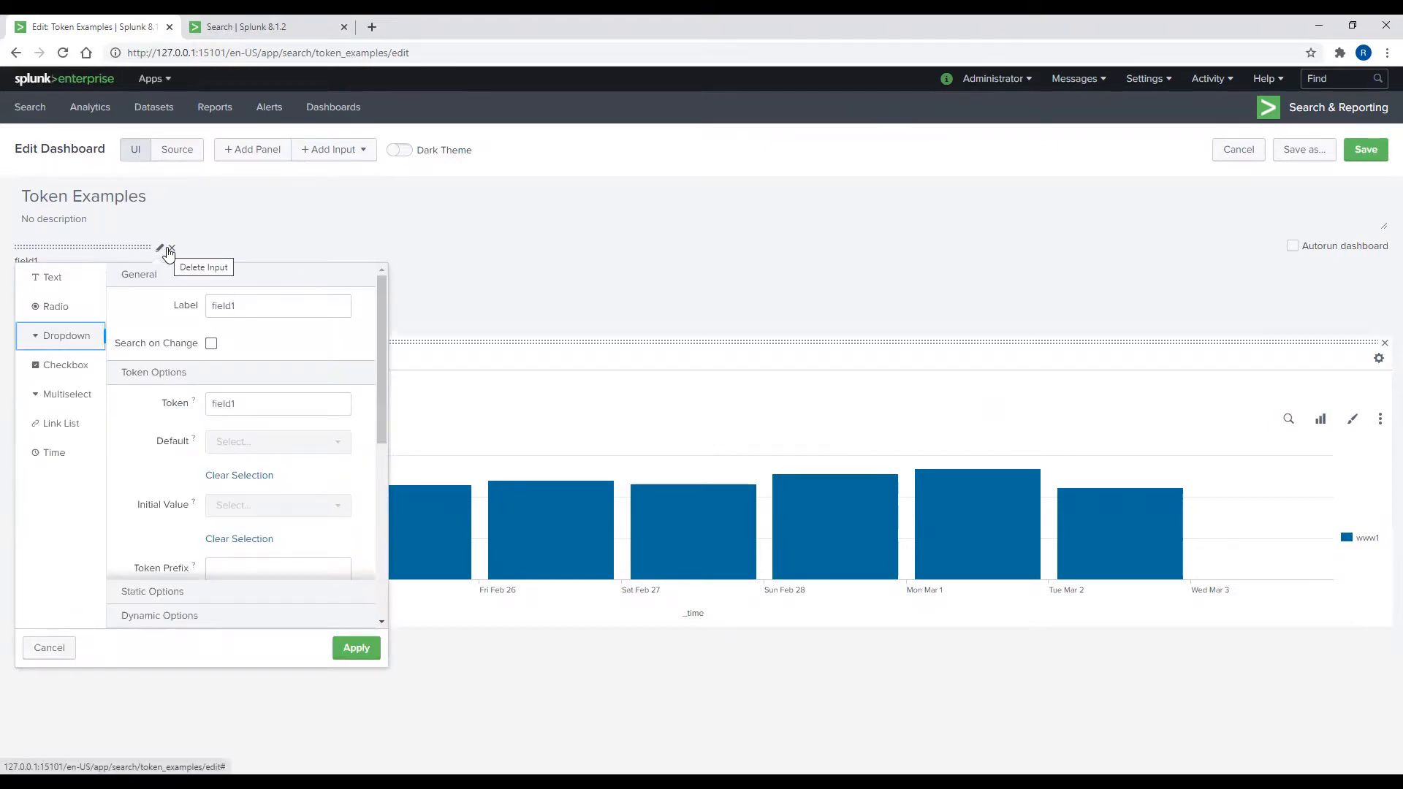
left_click(227, 306)
double_click(247, 307)
type("HTTP")
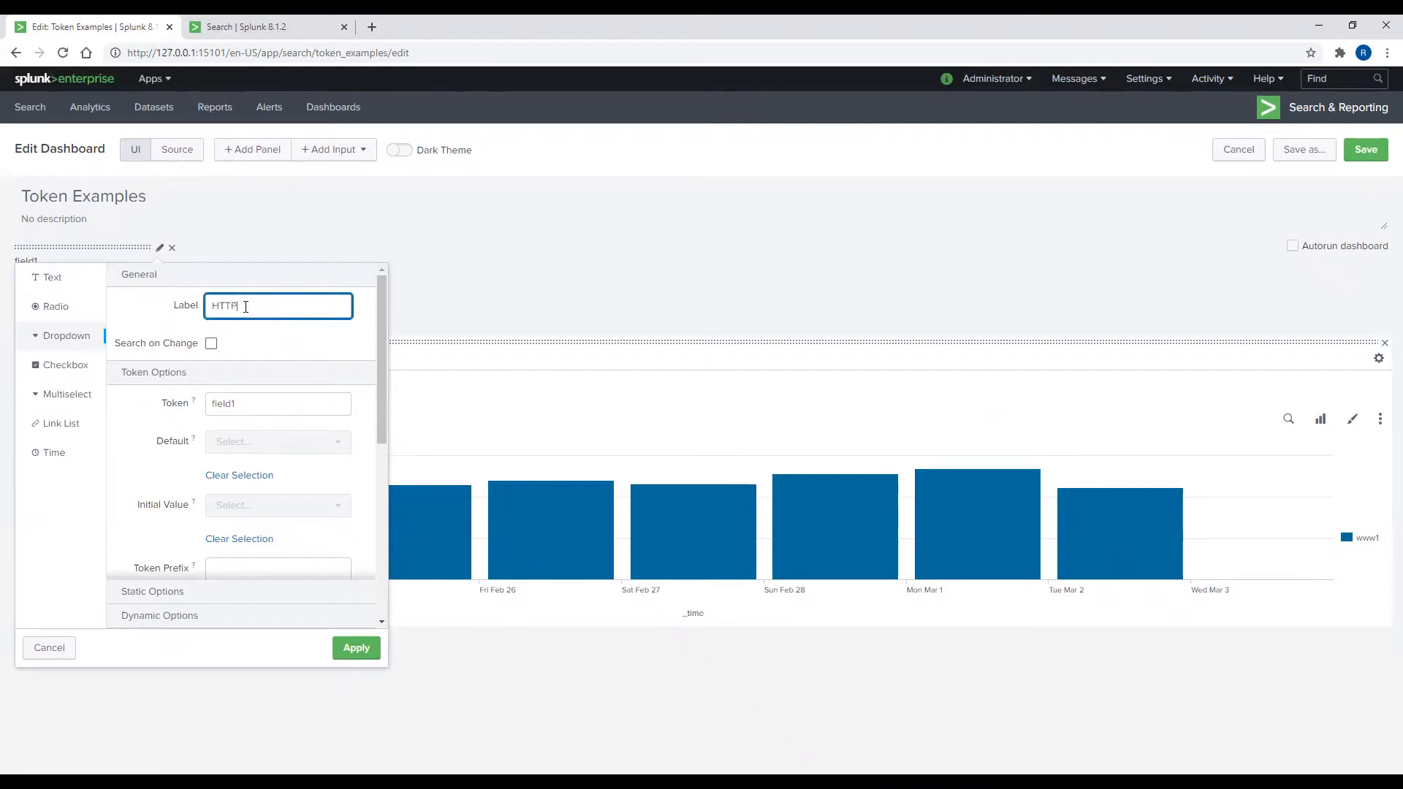
type(" Error Code")
Step: Make the dropdown search on change and rename its token to statusToken
left_click(211, 343)
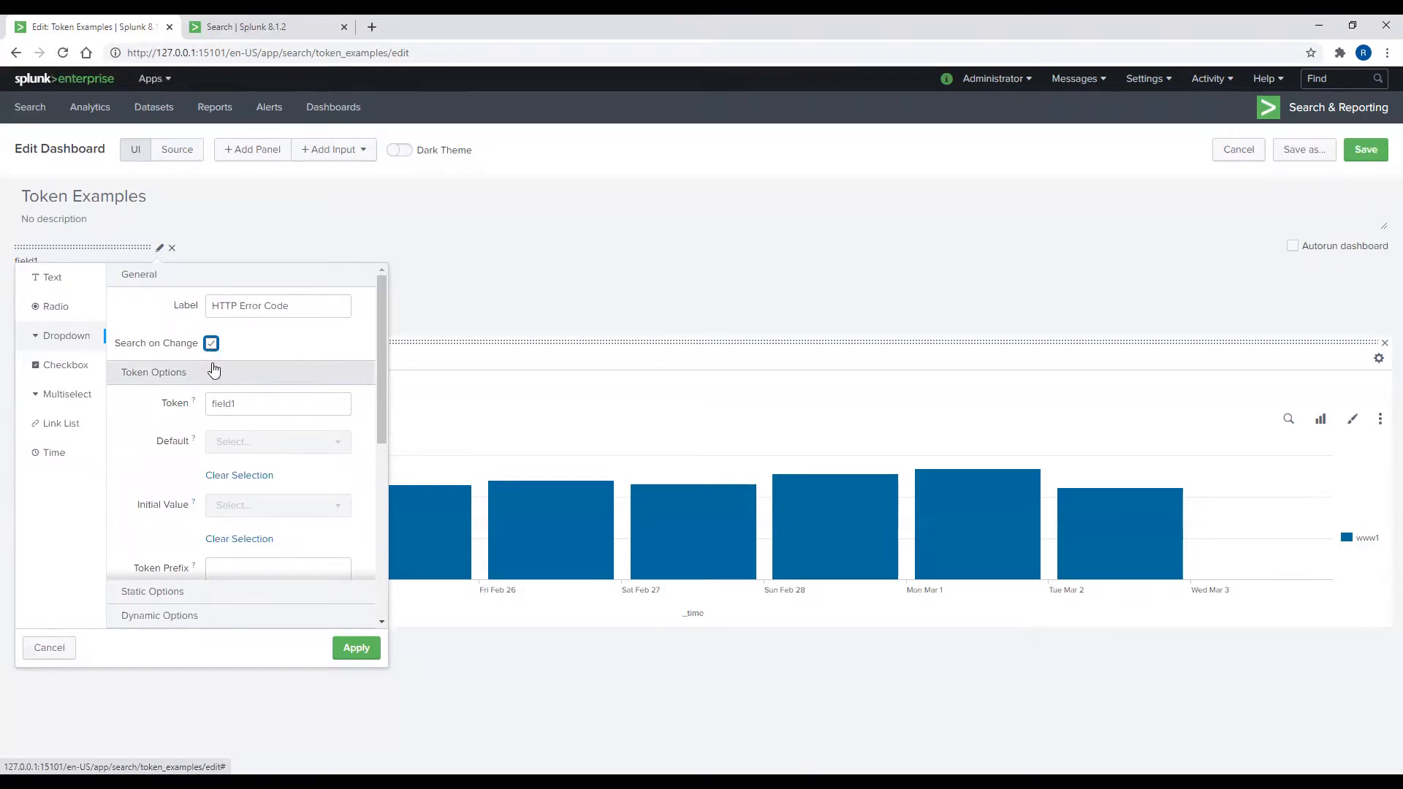
left_click_drag(240, 404, 201, 414)
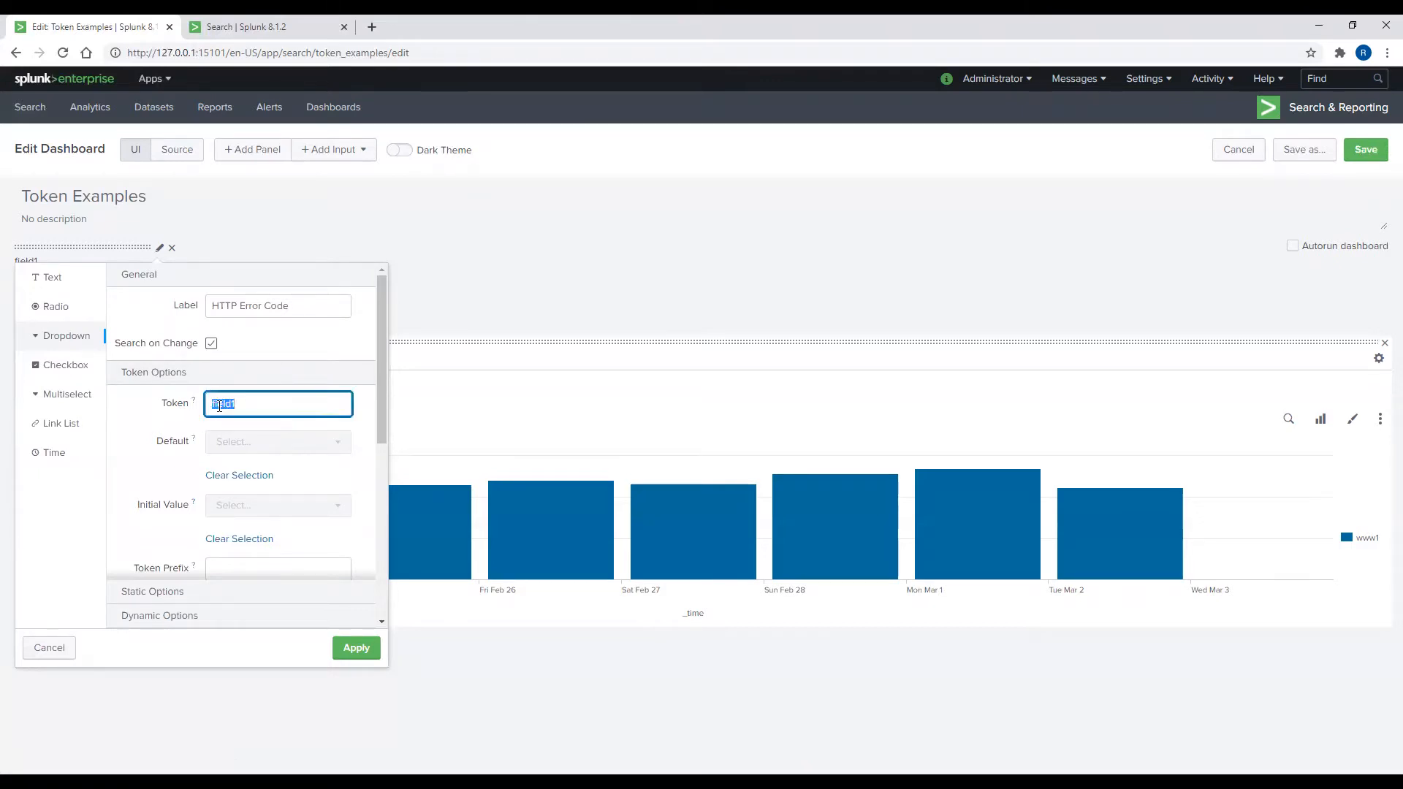
type("statusToken")
Step: Add a static dropdown option named 'All', then bring the Search | Splunk tab to the front
scroll(217, 443, "down", 3)
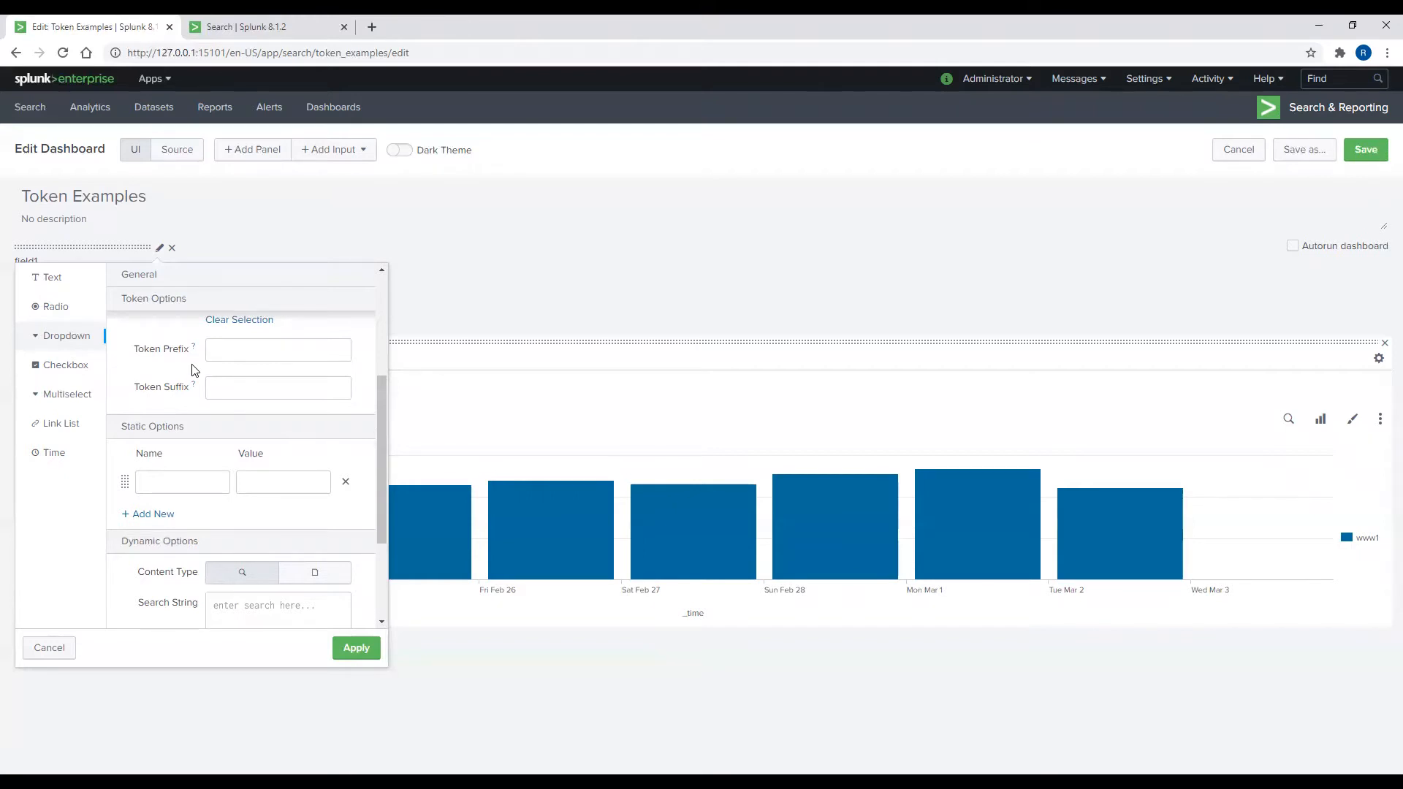
scroll(194, 368, "down", 2)
scroll(193, 368, "up", 1)
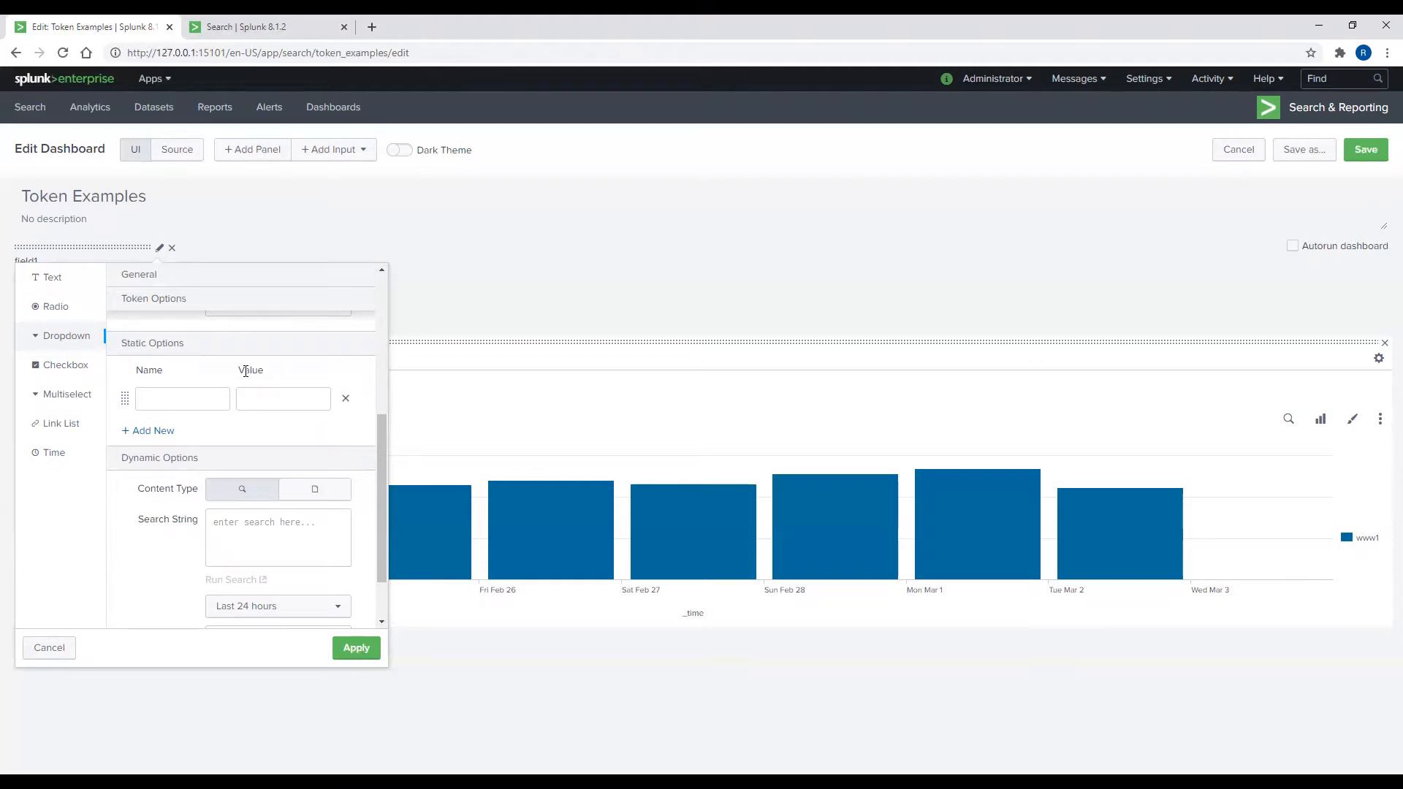
left_click(214, 396)
type("All")
key("Tab")
scroll(228, 394, "down", 1)
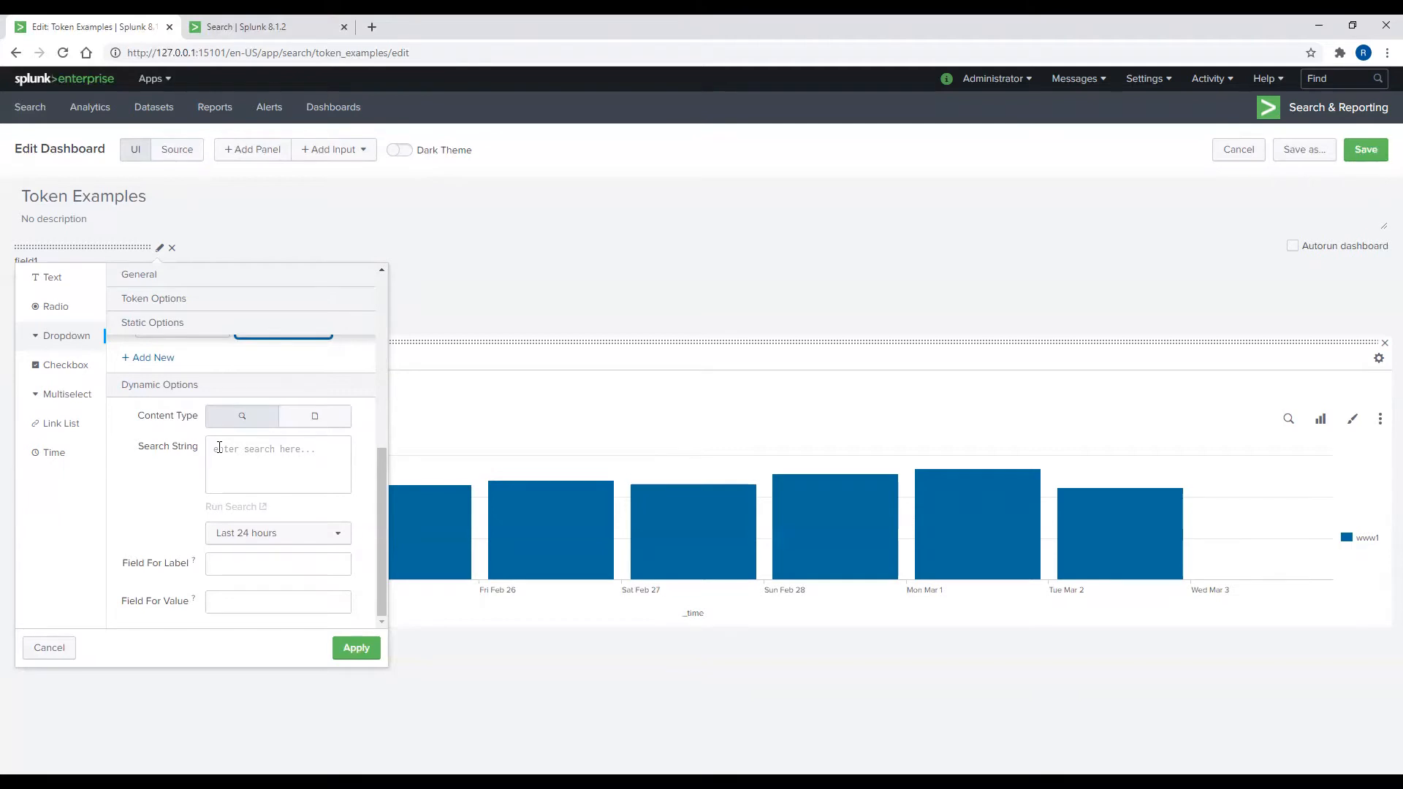
left_click(282, 28)
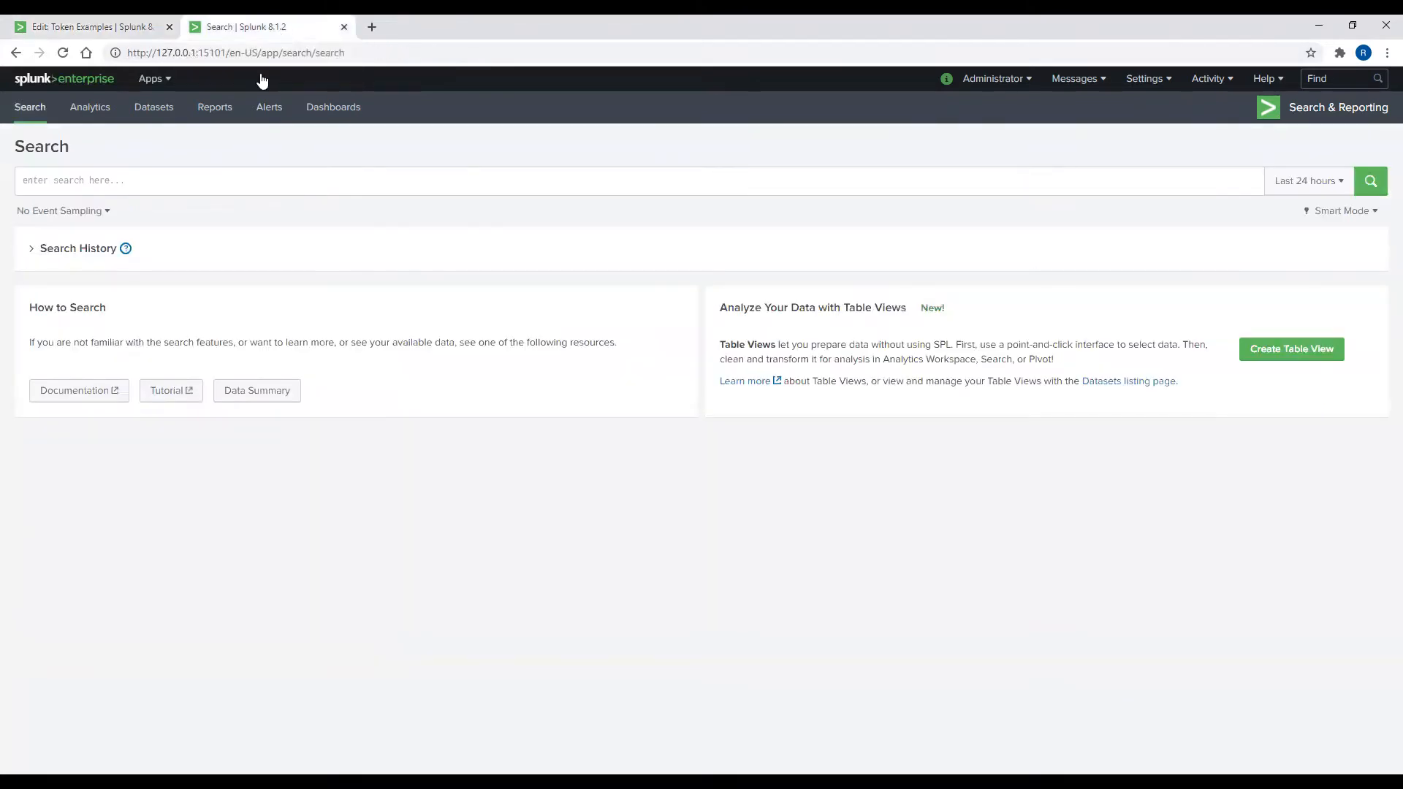
Step: Write a query for index main, sourcetype access_combined_wcookie, status>399, with dedup, table and sort on status
left_click(219, 185)
type("index=\"")
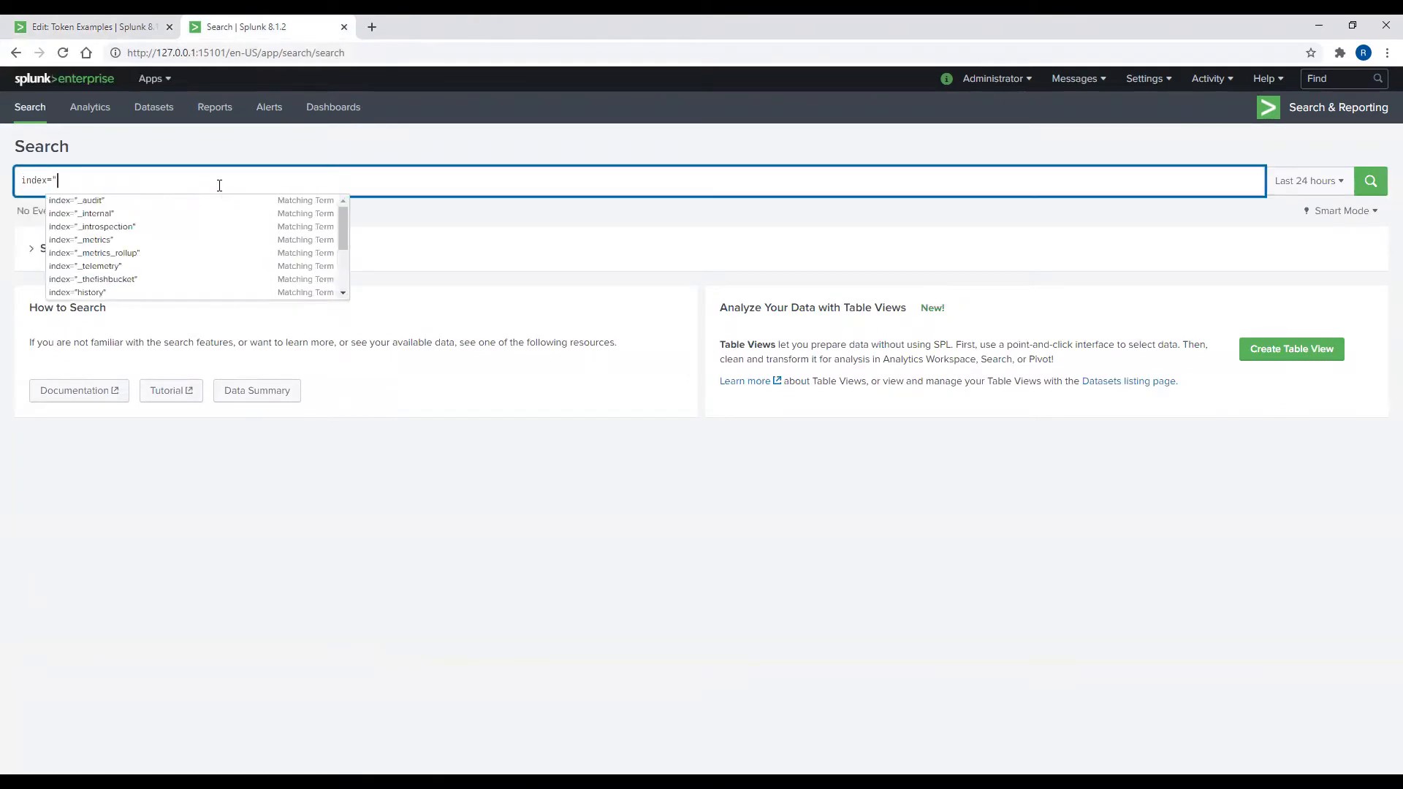
type("main\" s")
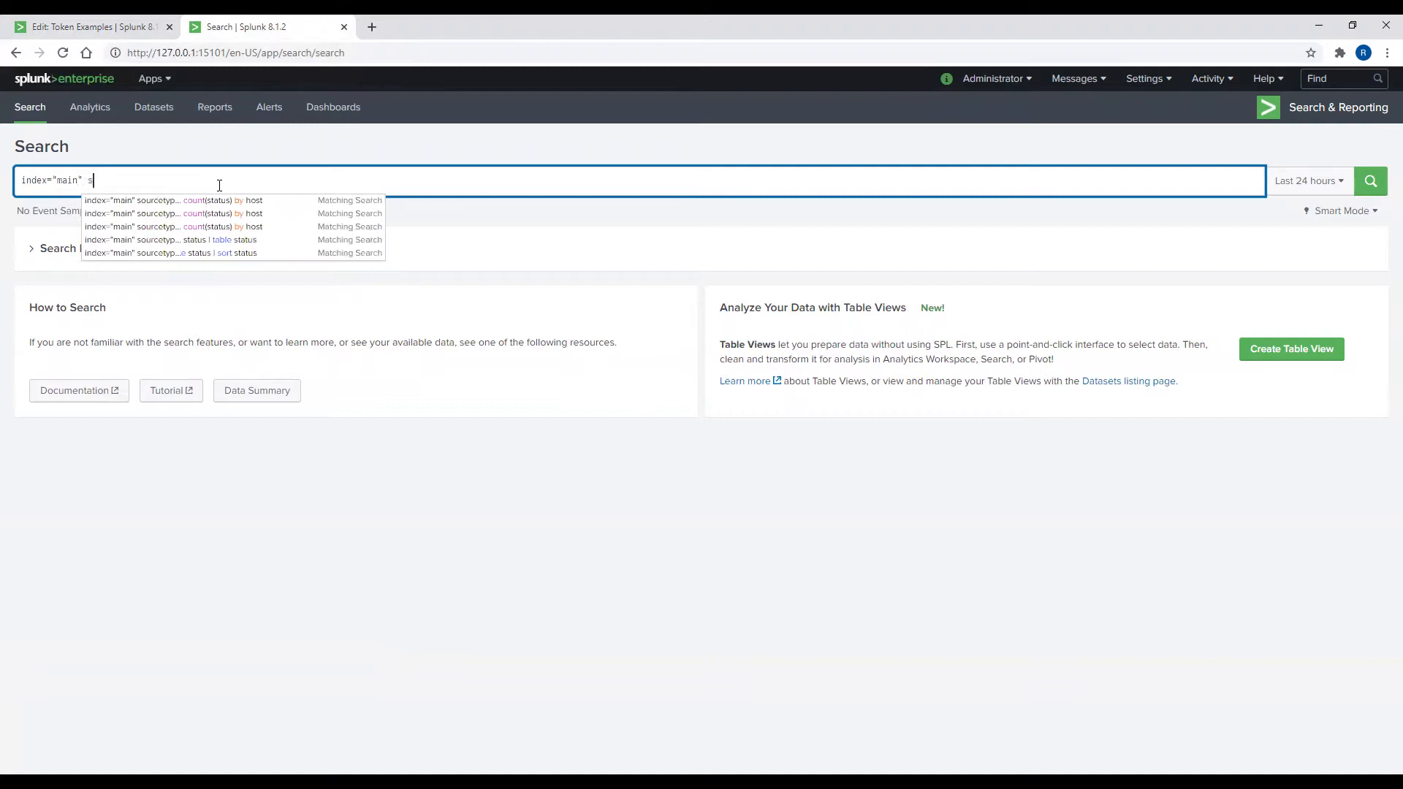
type("ourcetype")
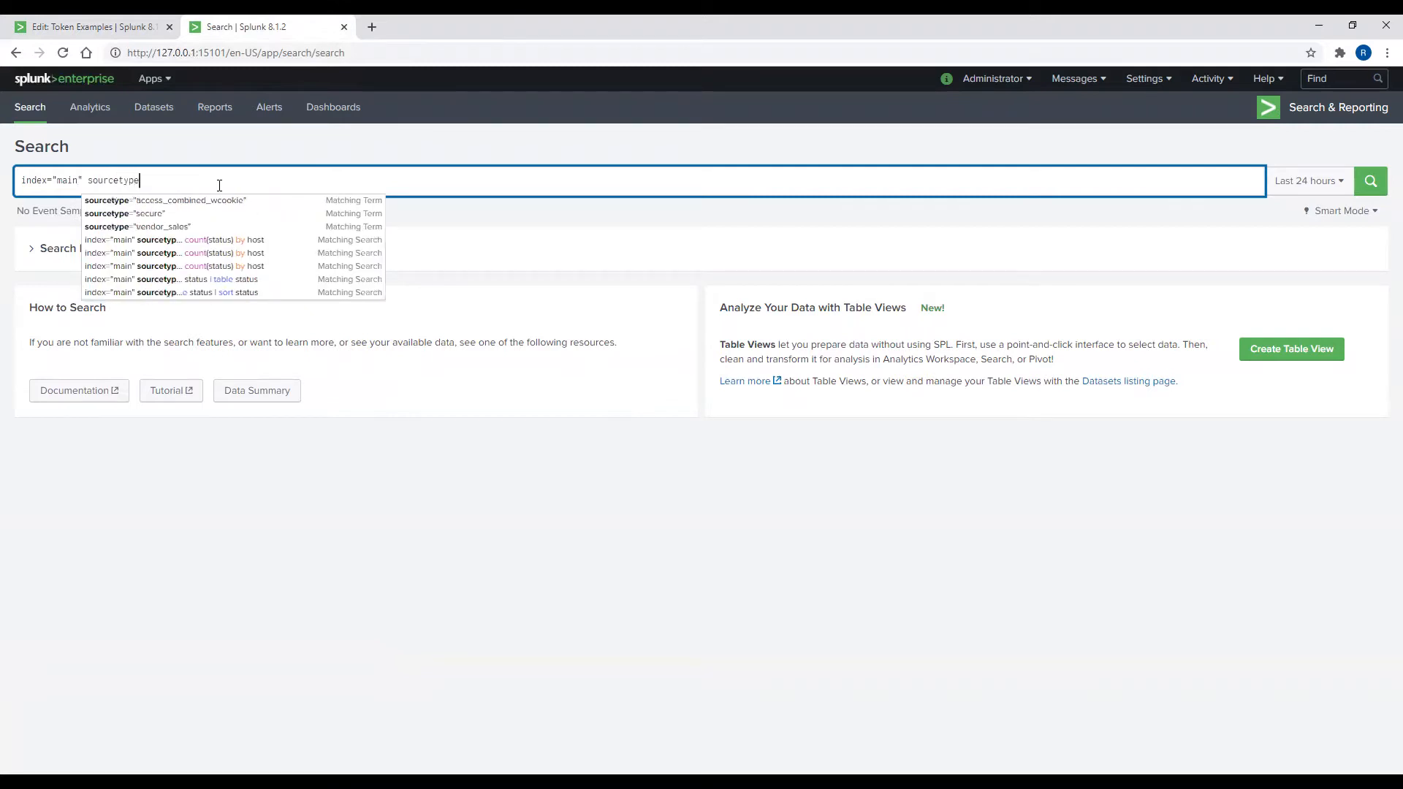
key("Down")
key("Return")
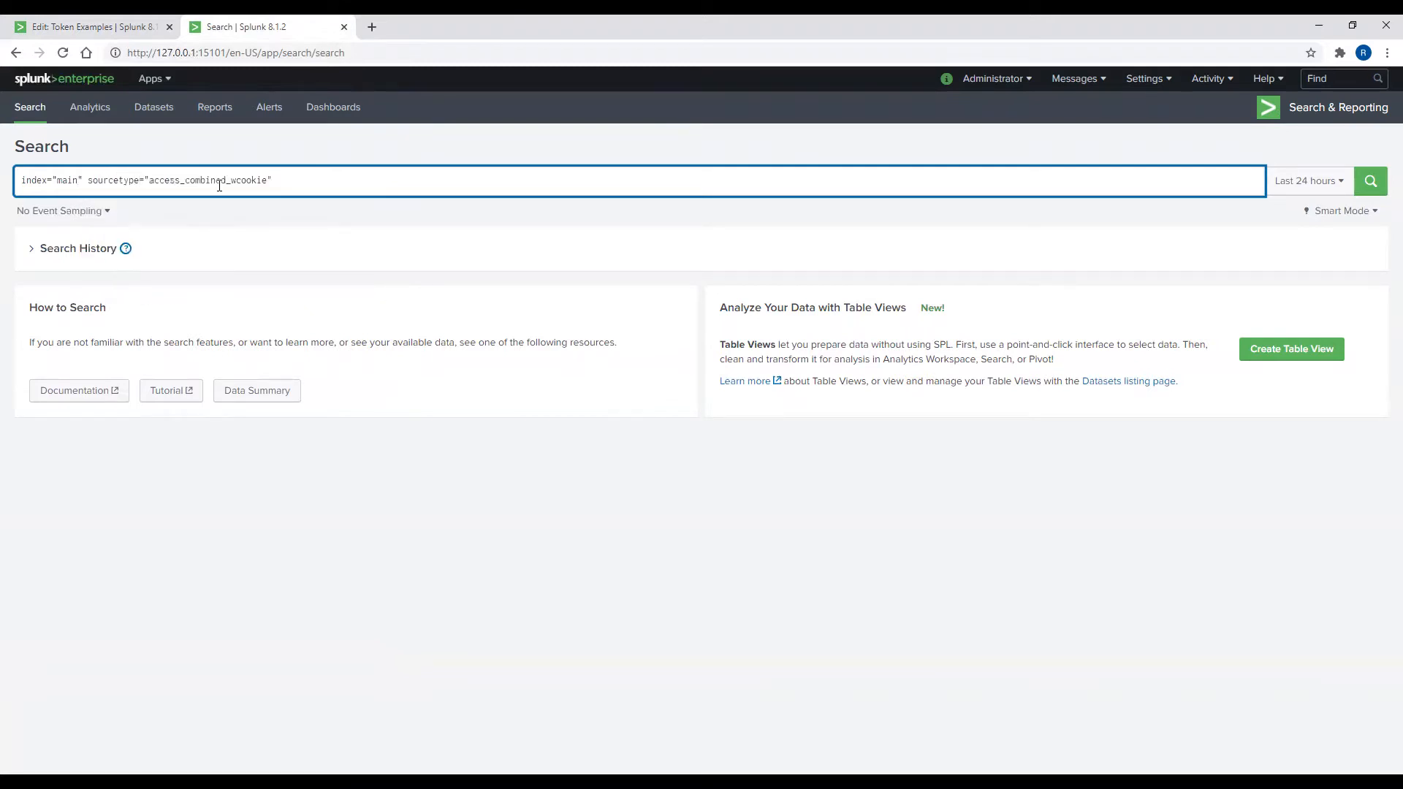
type("status")
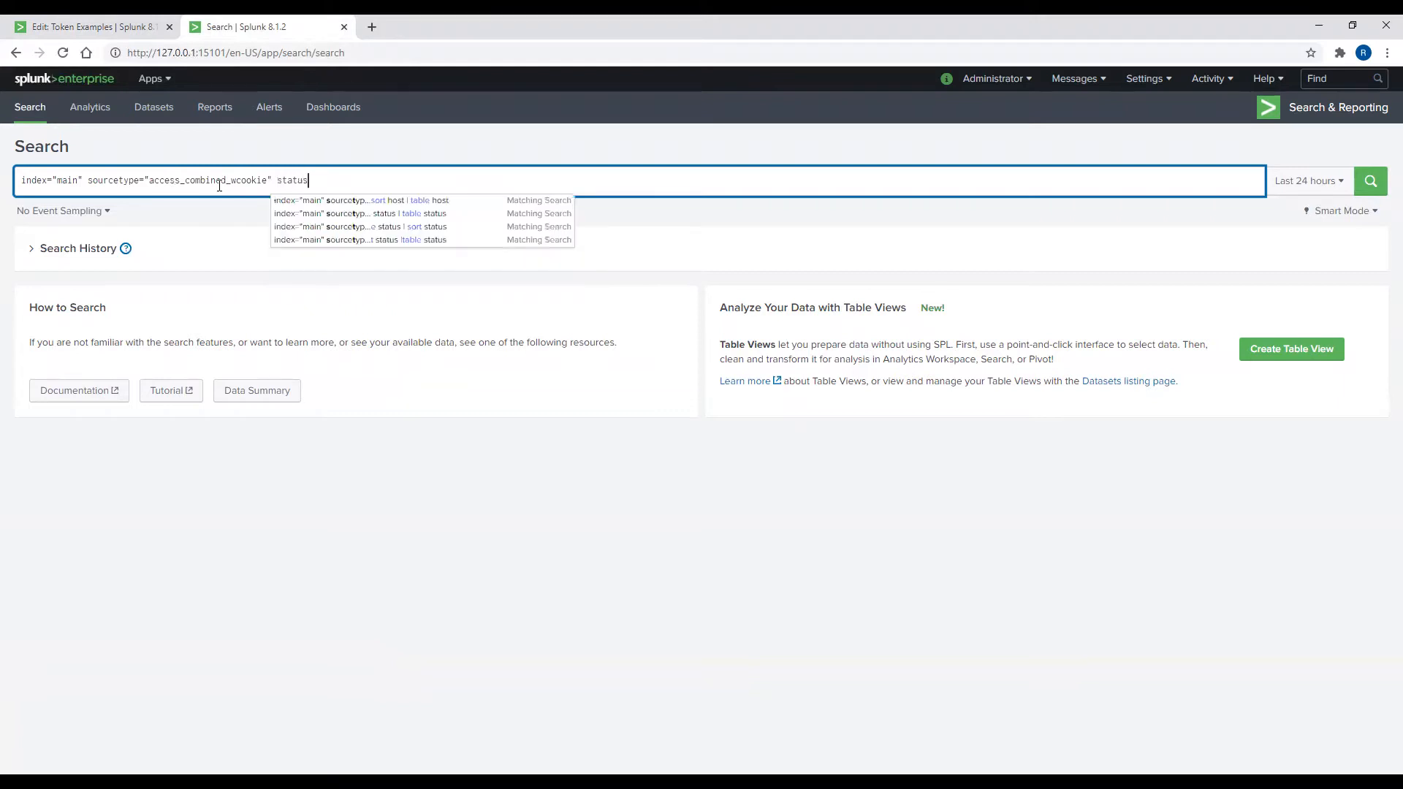
type(">399")
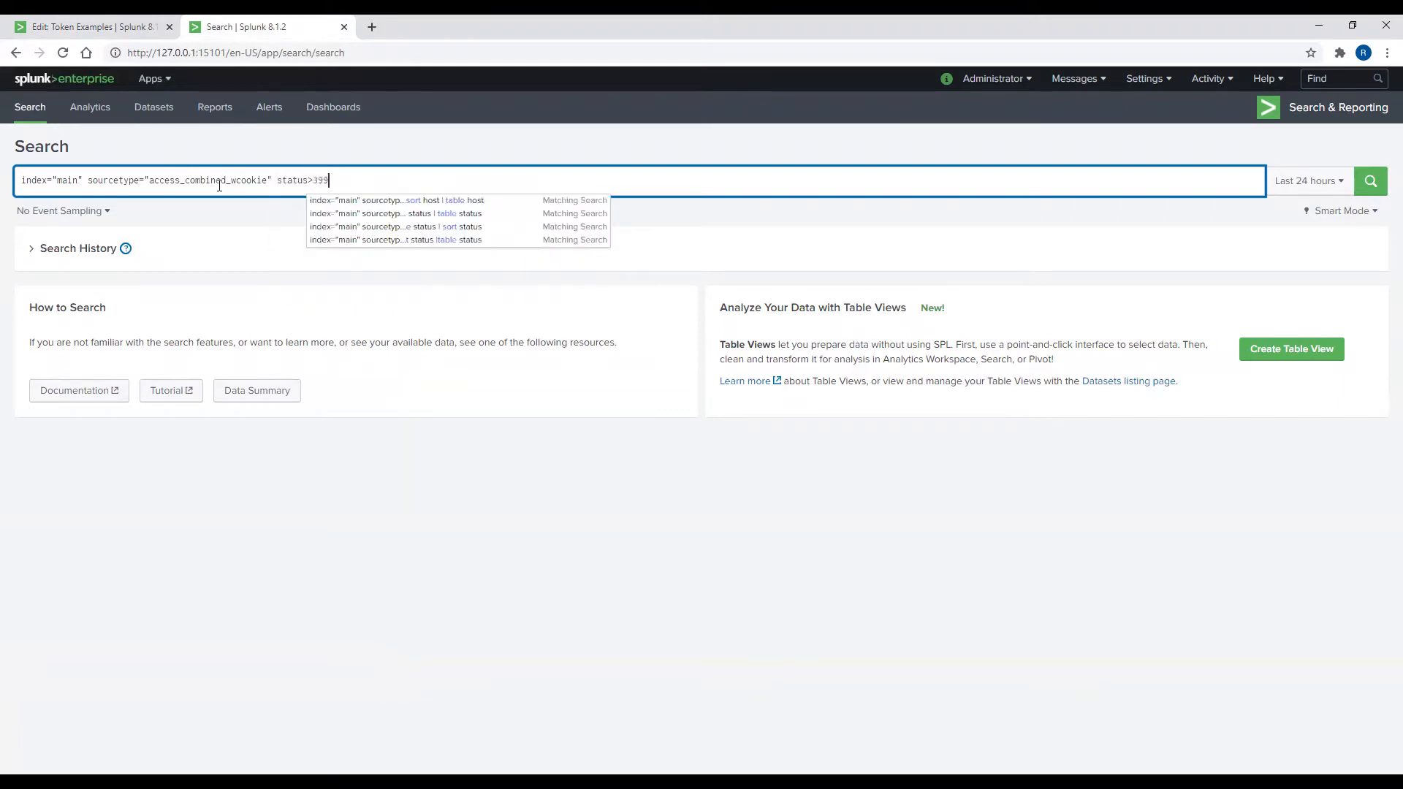
key("shift+Return")
type("| ")
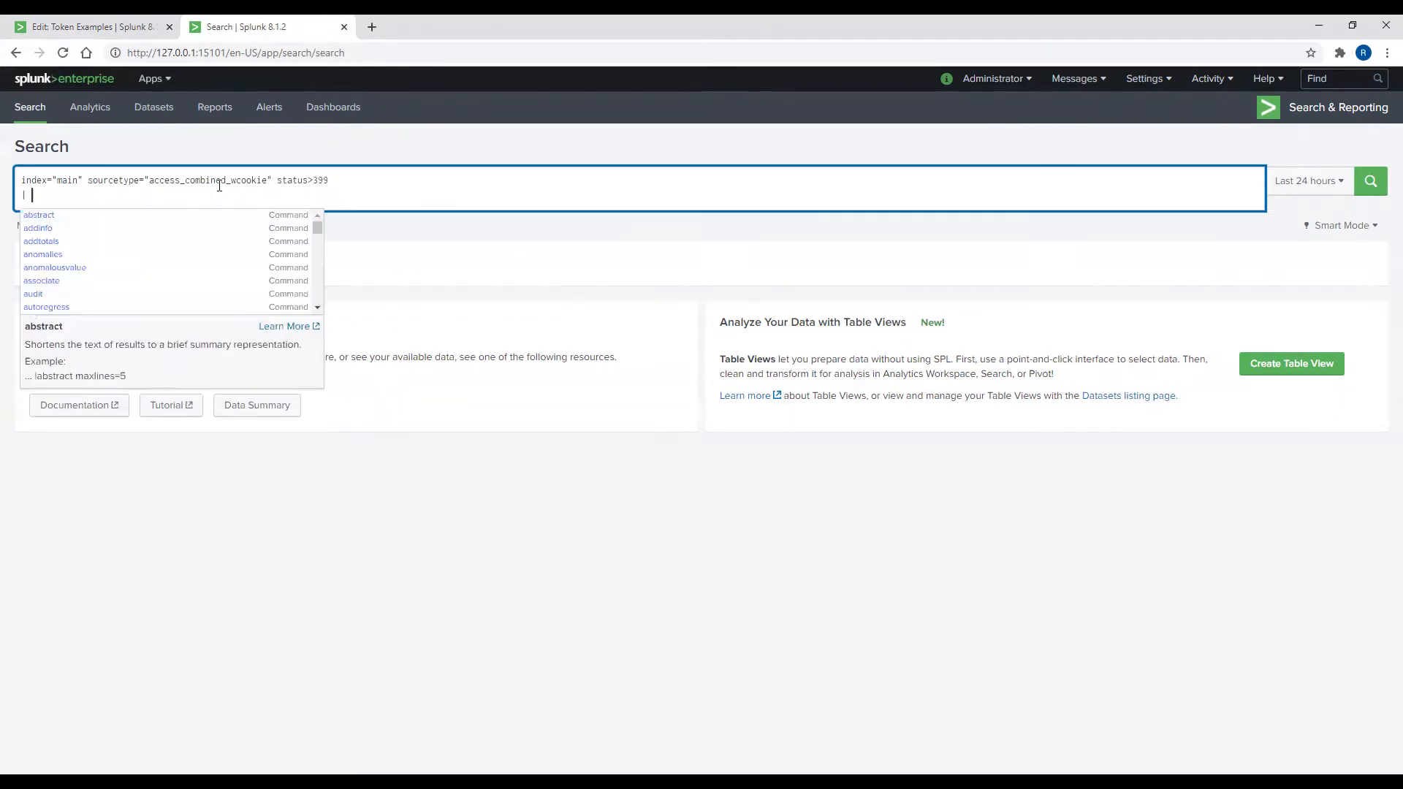
type("dedup status")
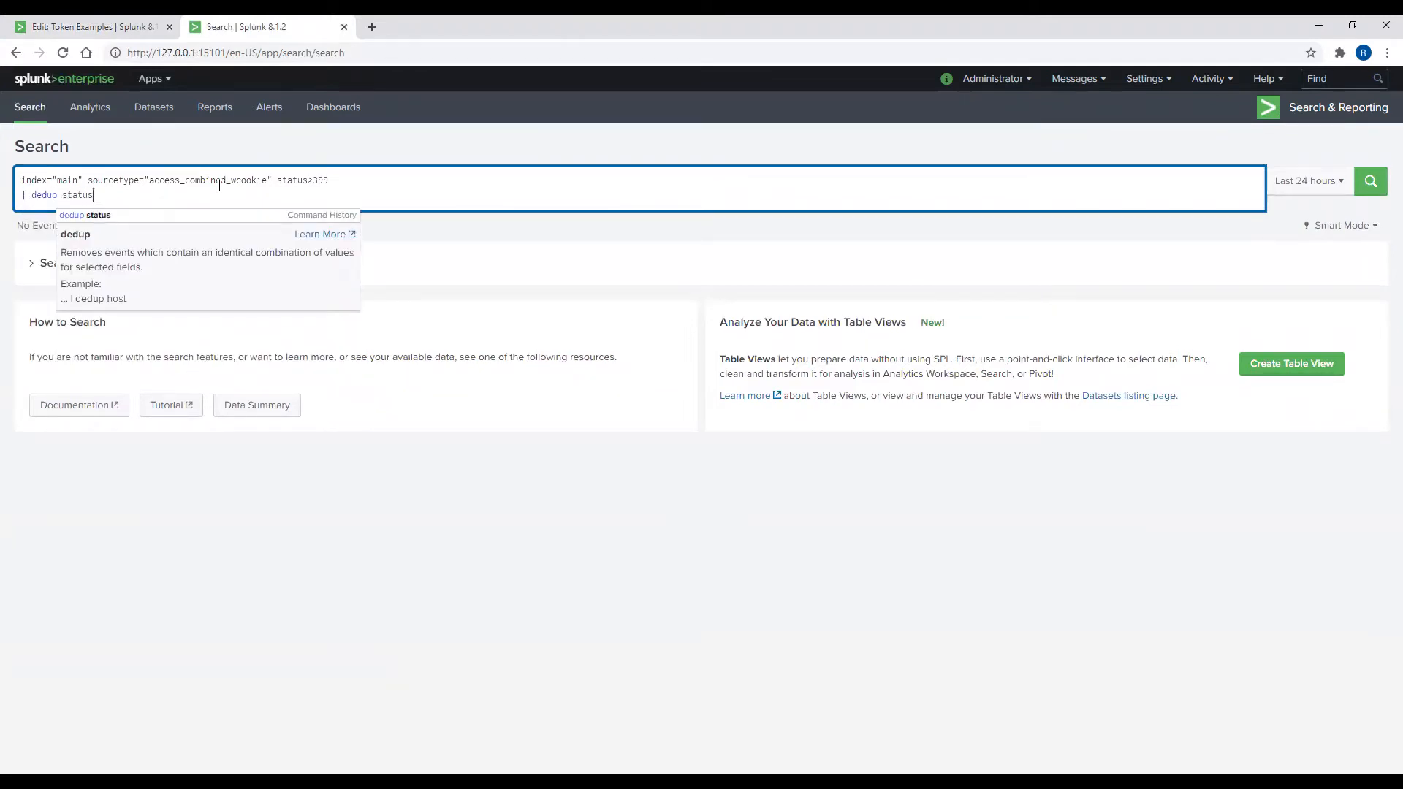
key("shift+Return")
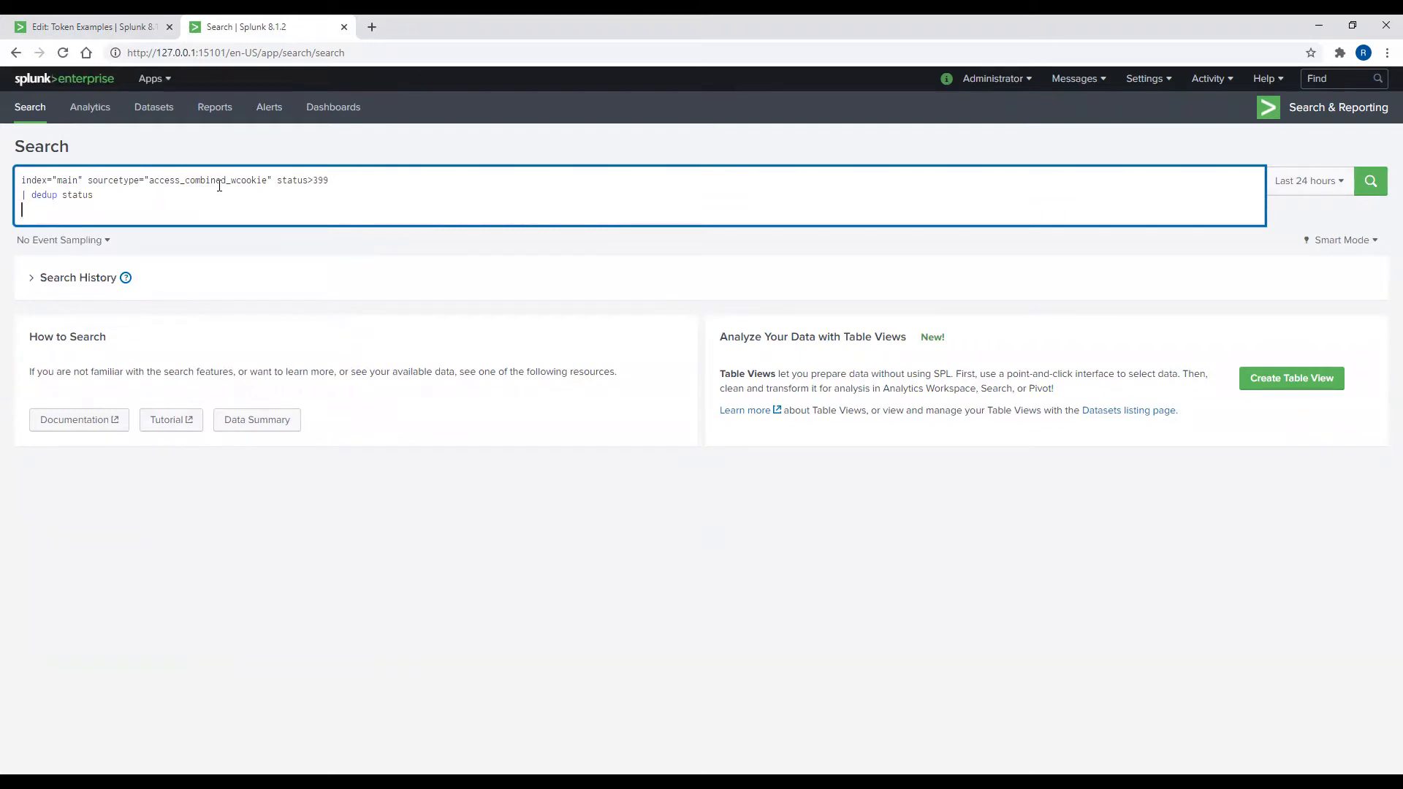
type("| table status")
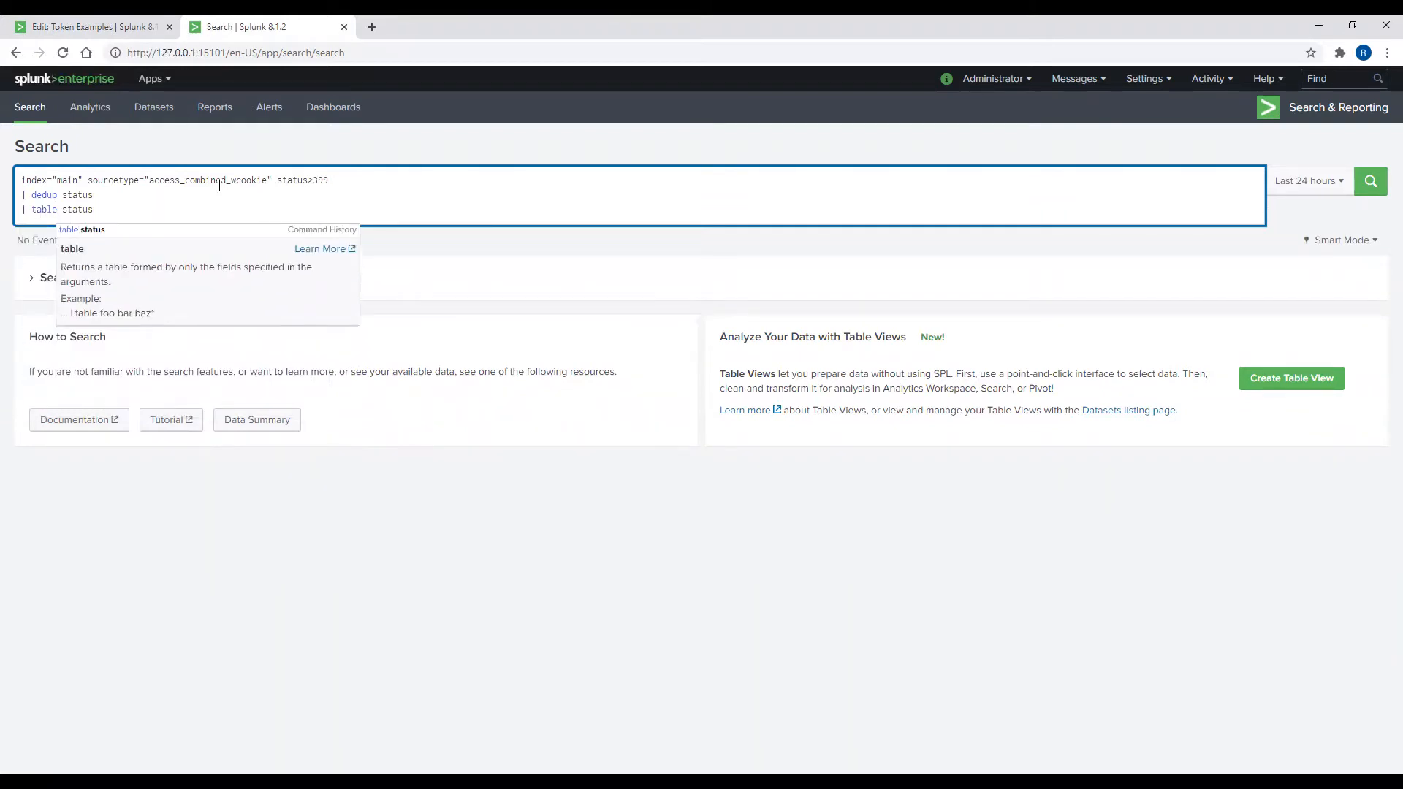
key("shift+Return")
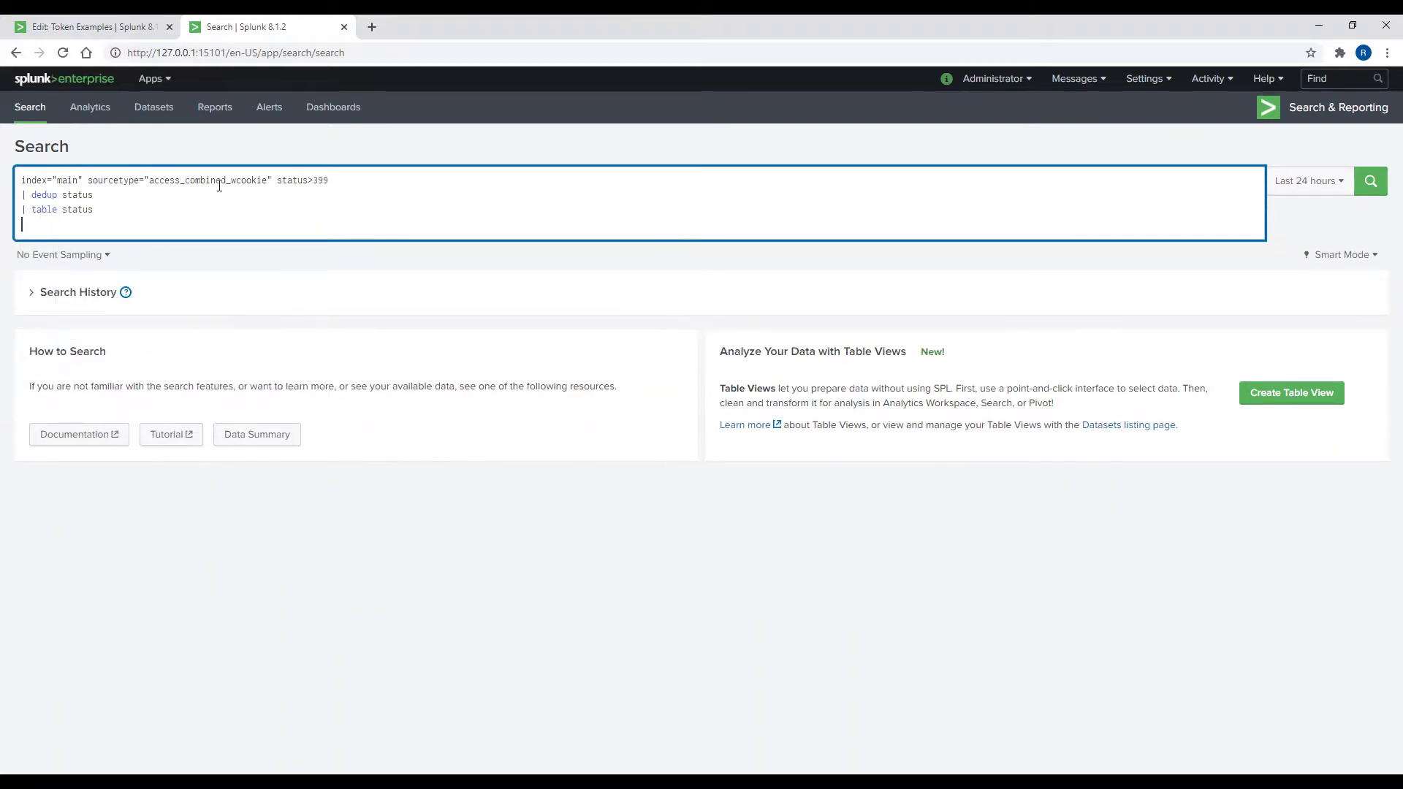
type("| sort status")
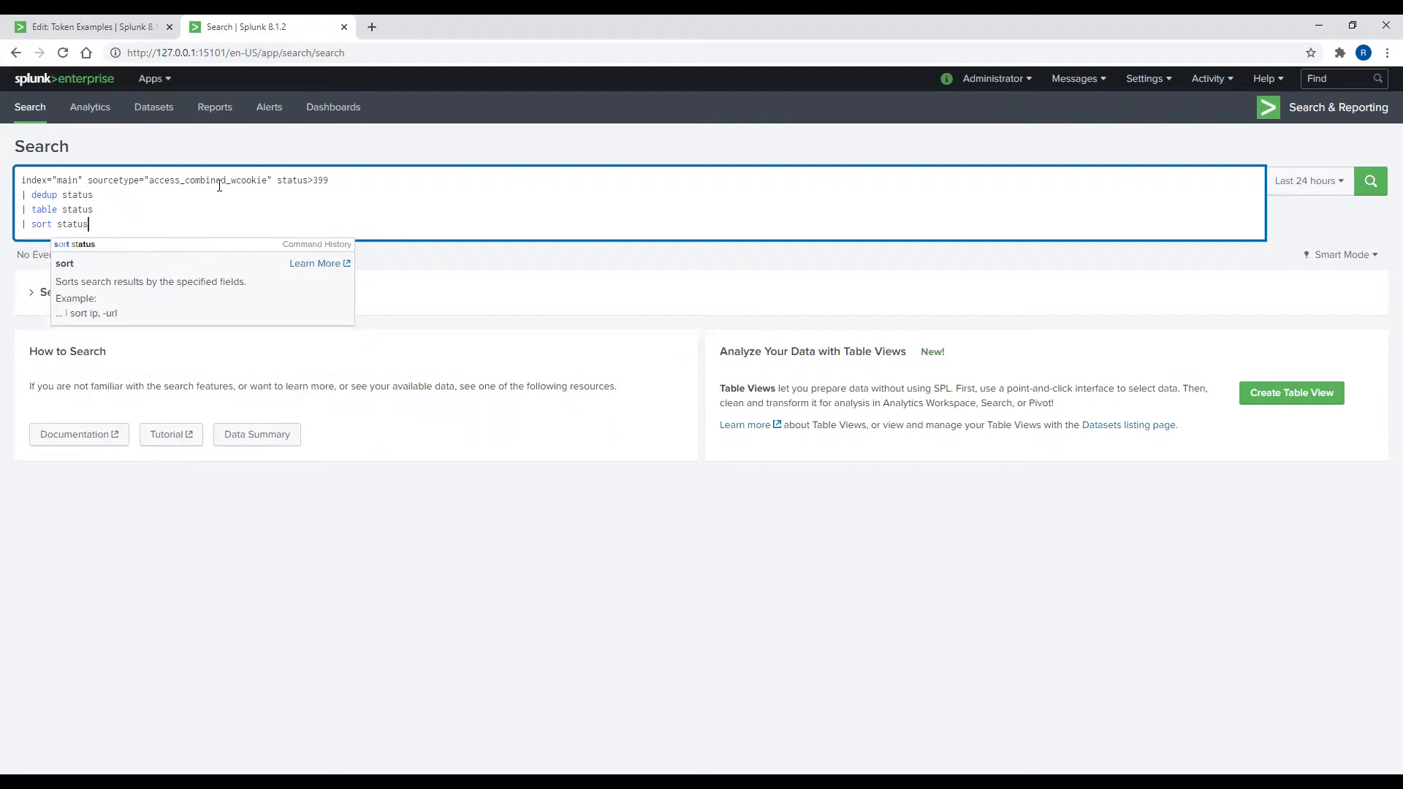
Step: Run the search over All time, select the query for copying, and return to the Token Examples editor
left_click(1290, 182)
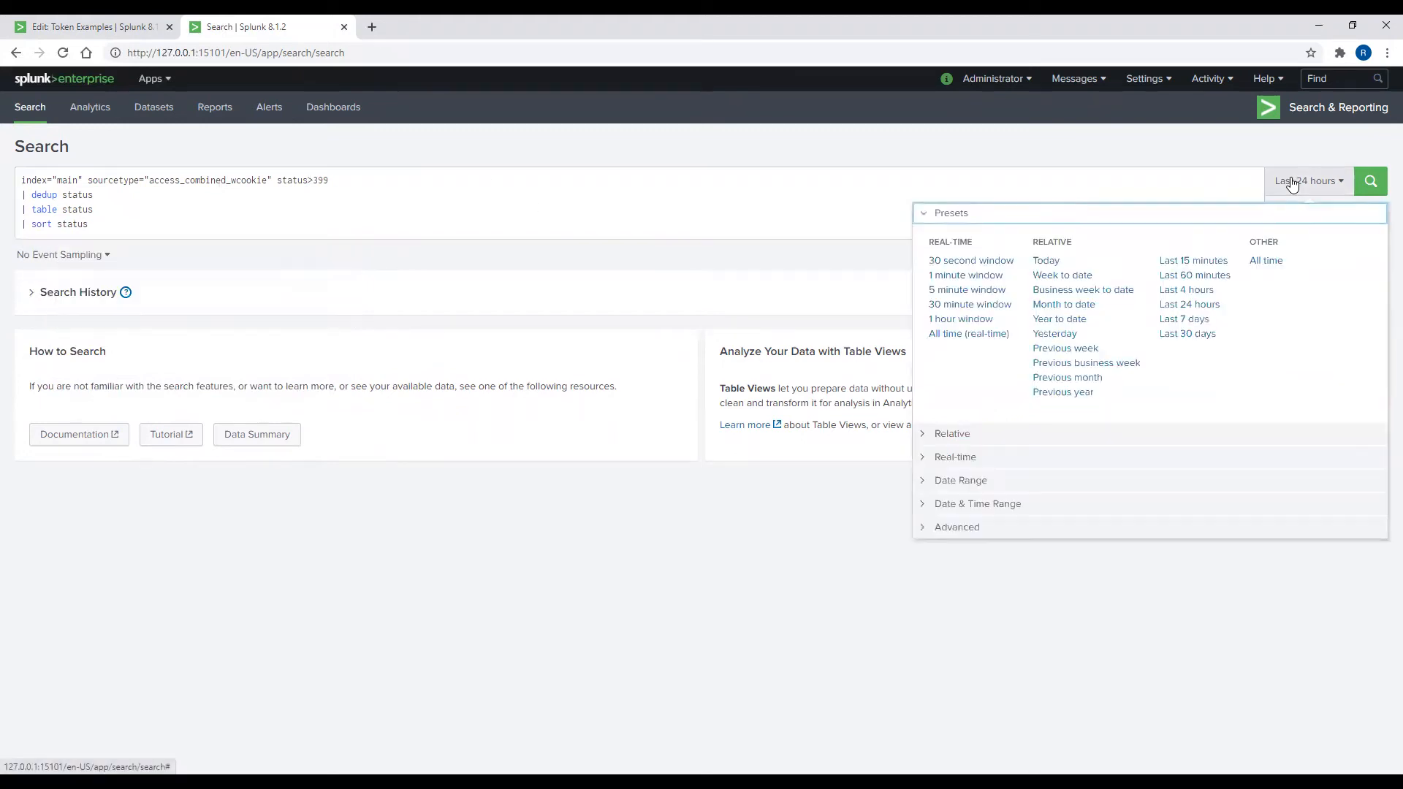
left_click(1267, 261)
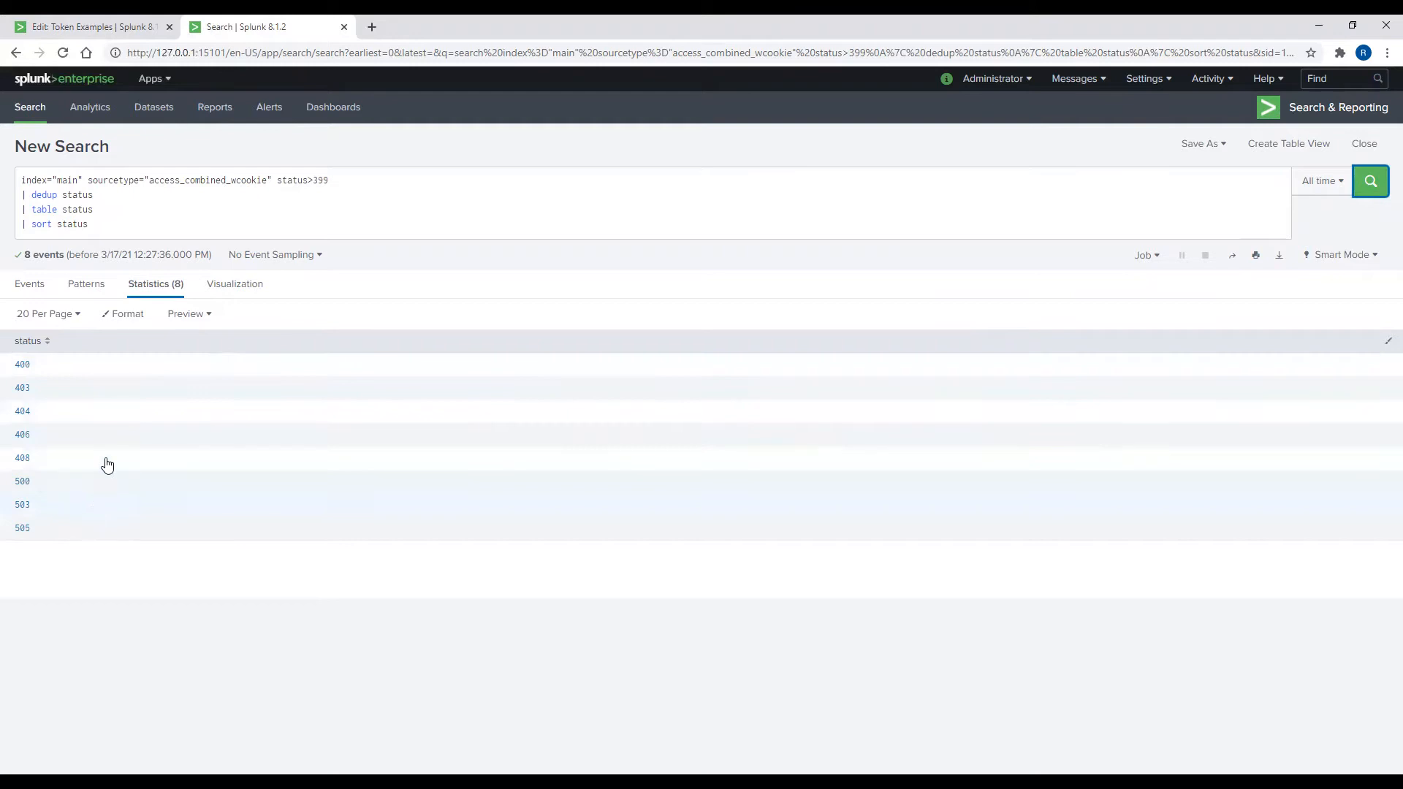
left_click_drag(87, 224, 7, 181)
key("ctrl+c")
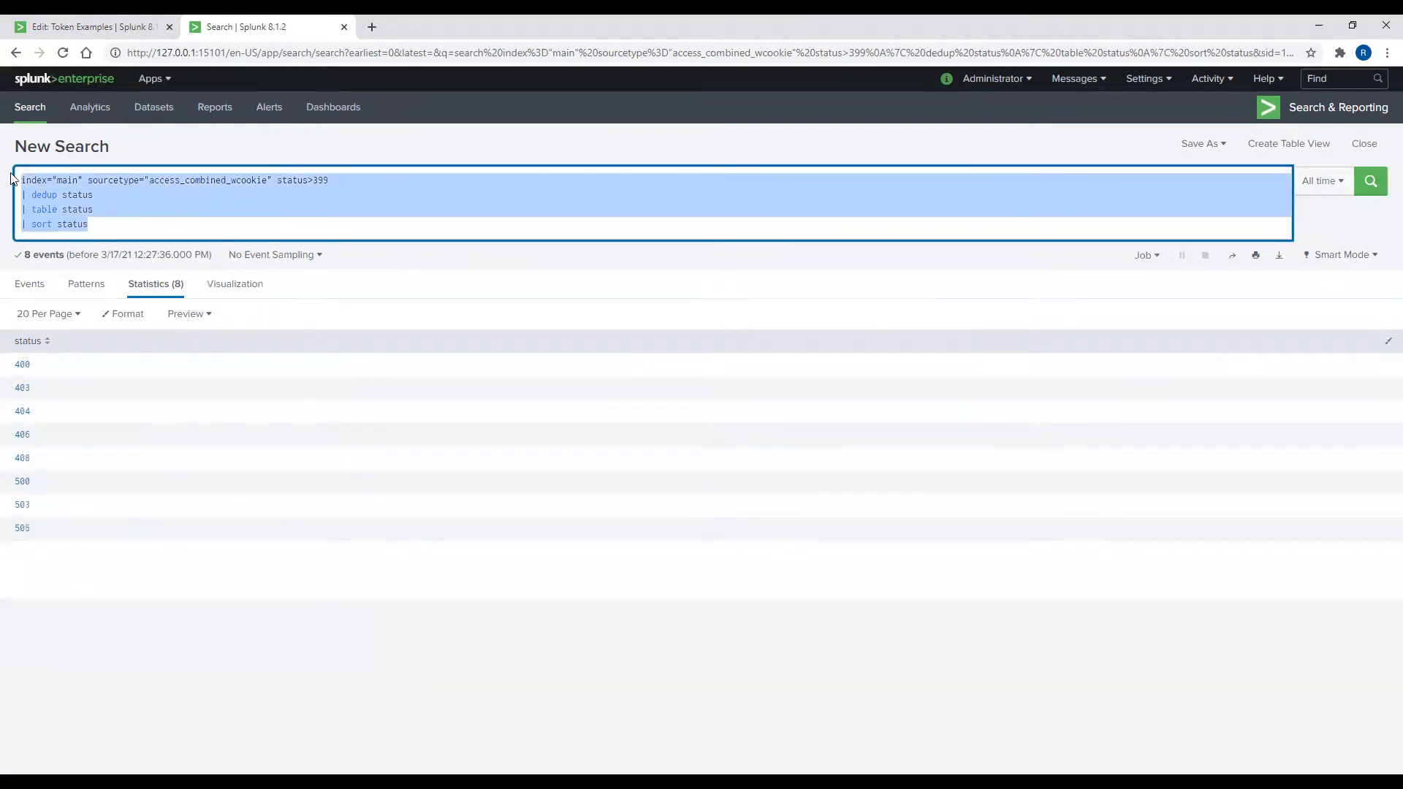
left_click(82, 29)
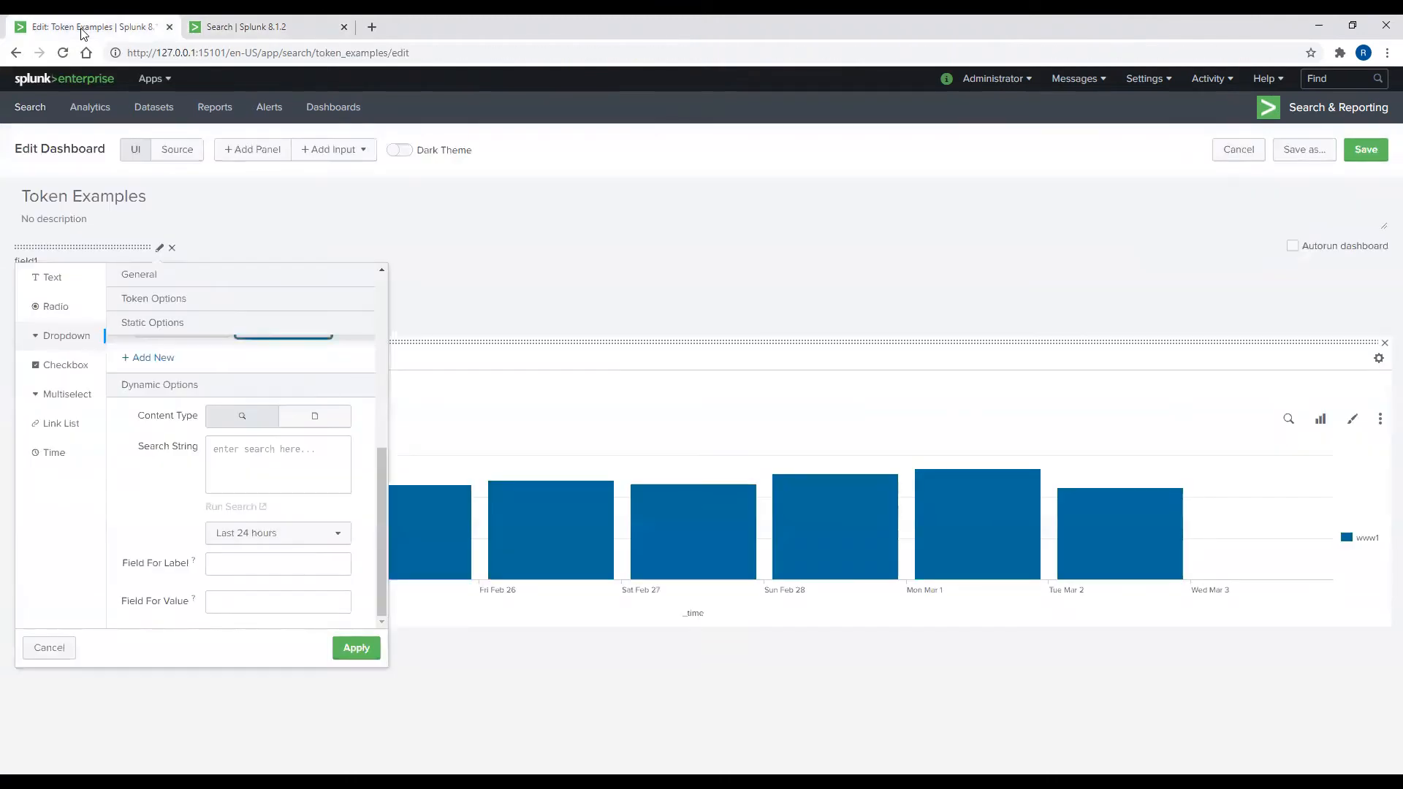
Step: Paste the status-code query as the dropdown's populating search and run it over All time
left_click(230, 456)
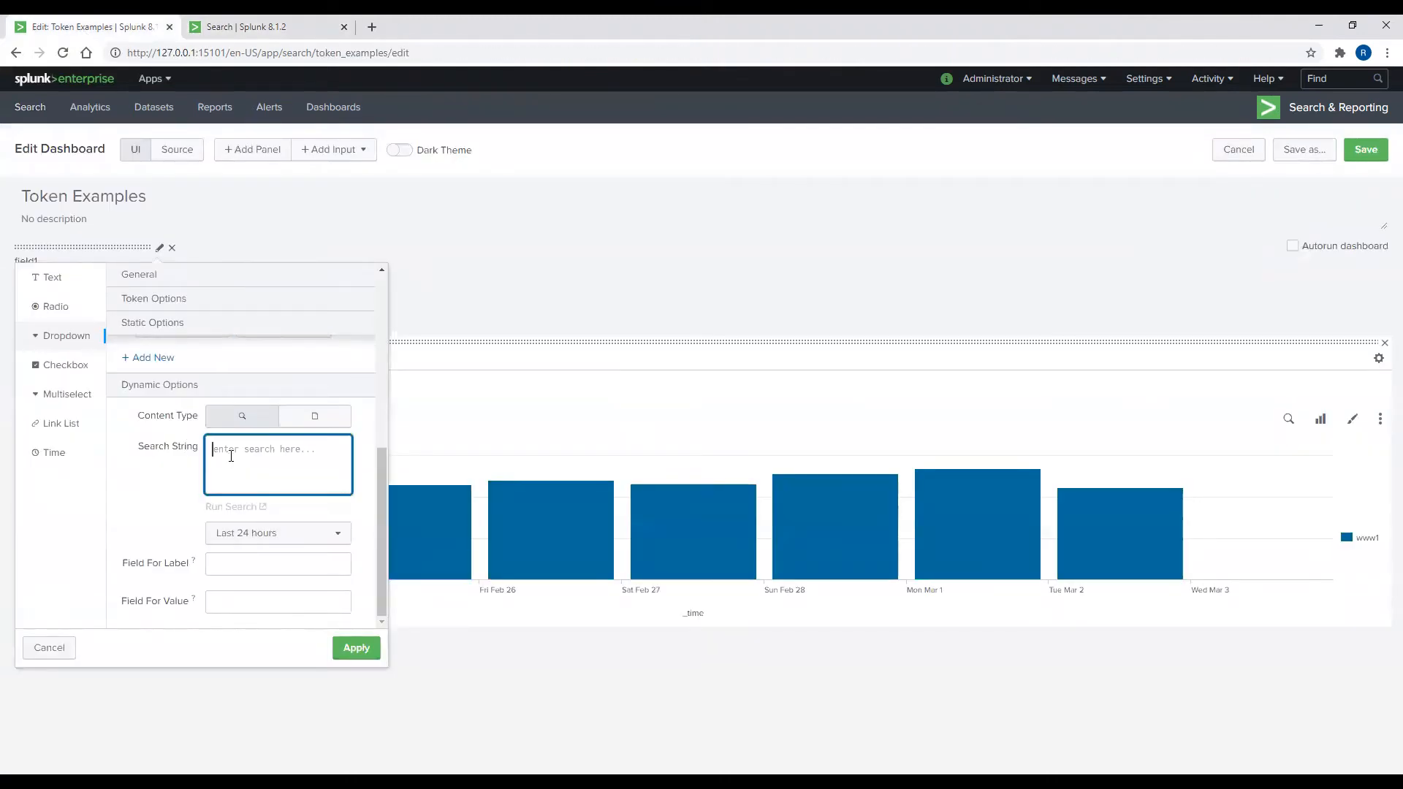
key("ctrl+v")
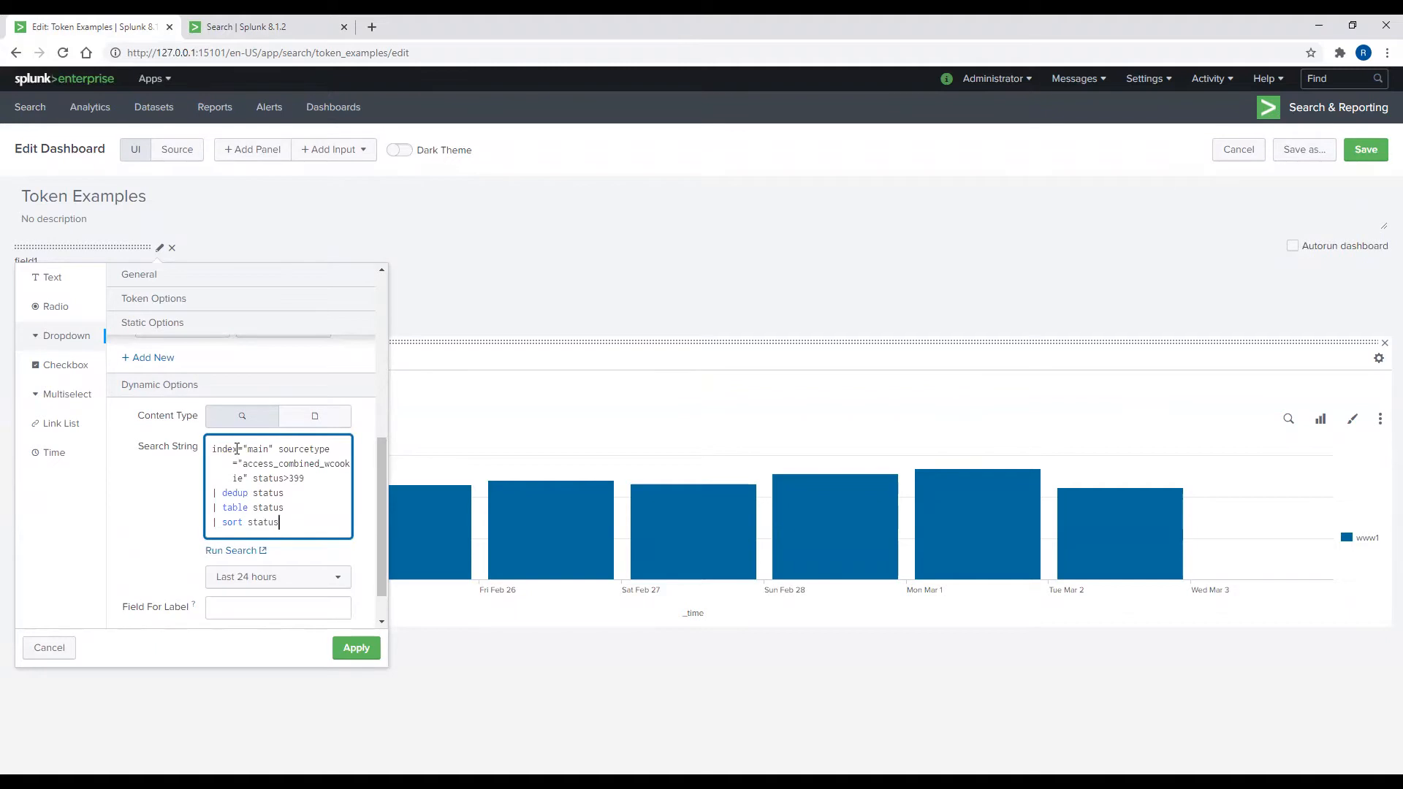
left_click(182, 516)
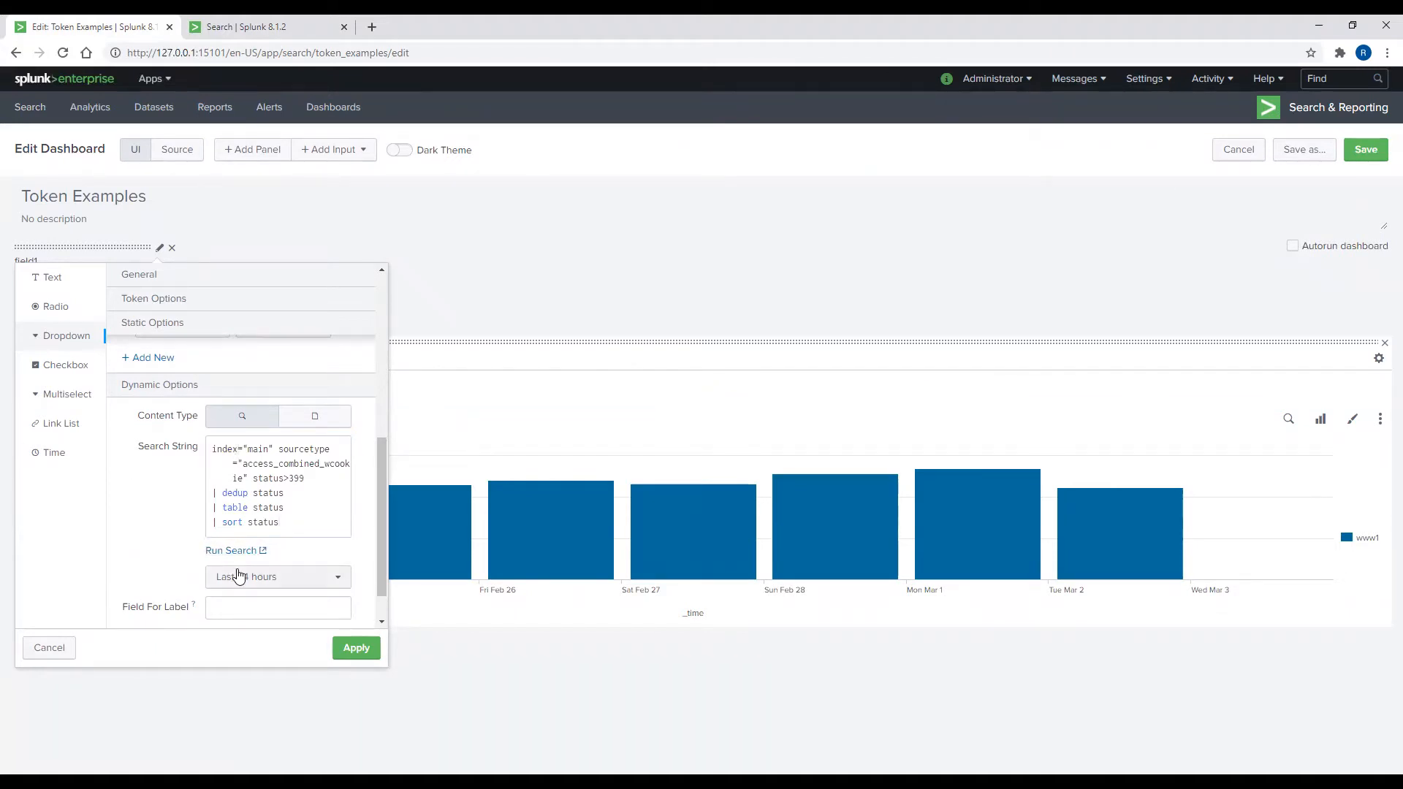
left_click(285, 577)
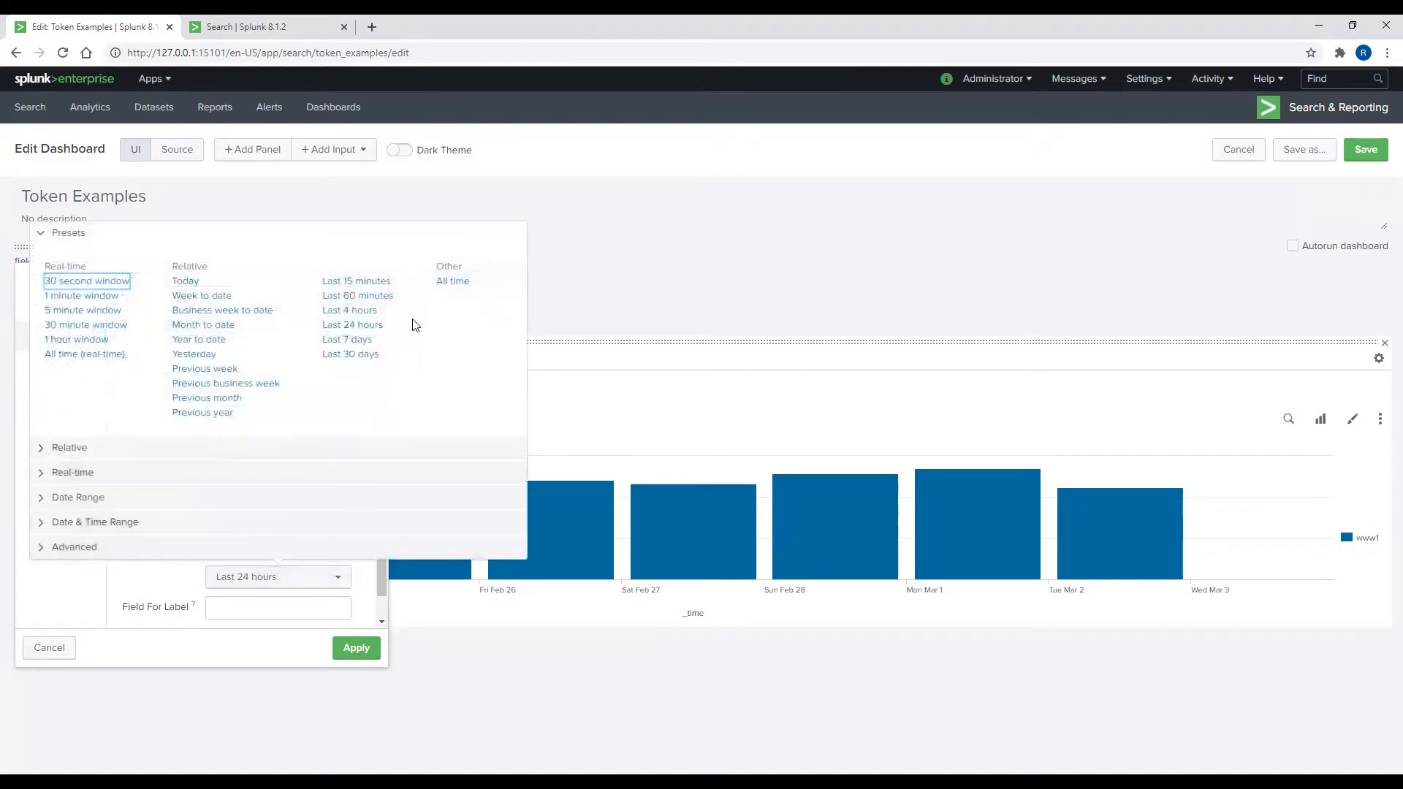
left_click(447, 284)
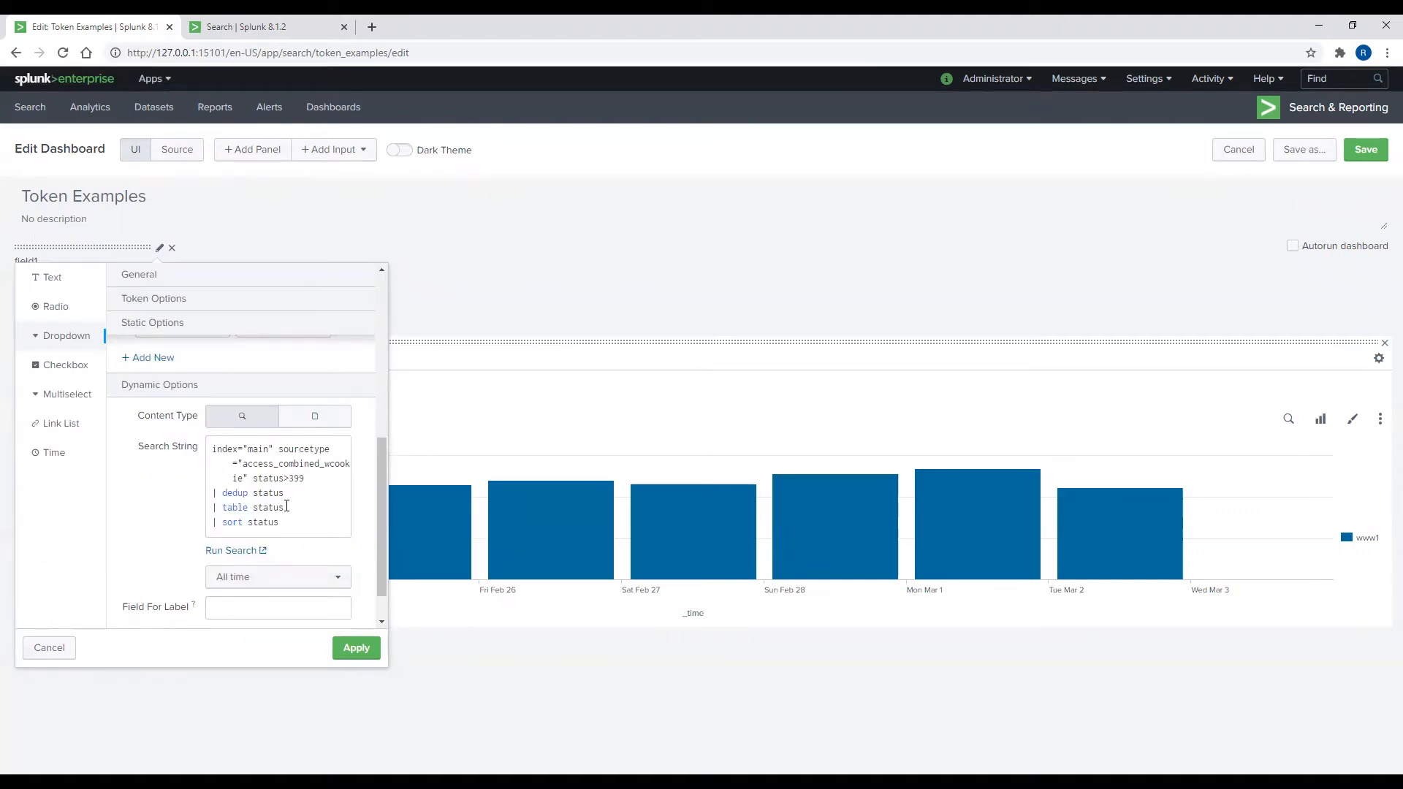
Step: Set both the option label field and the option value field to status
scroll(288, 506, "down", 1)
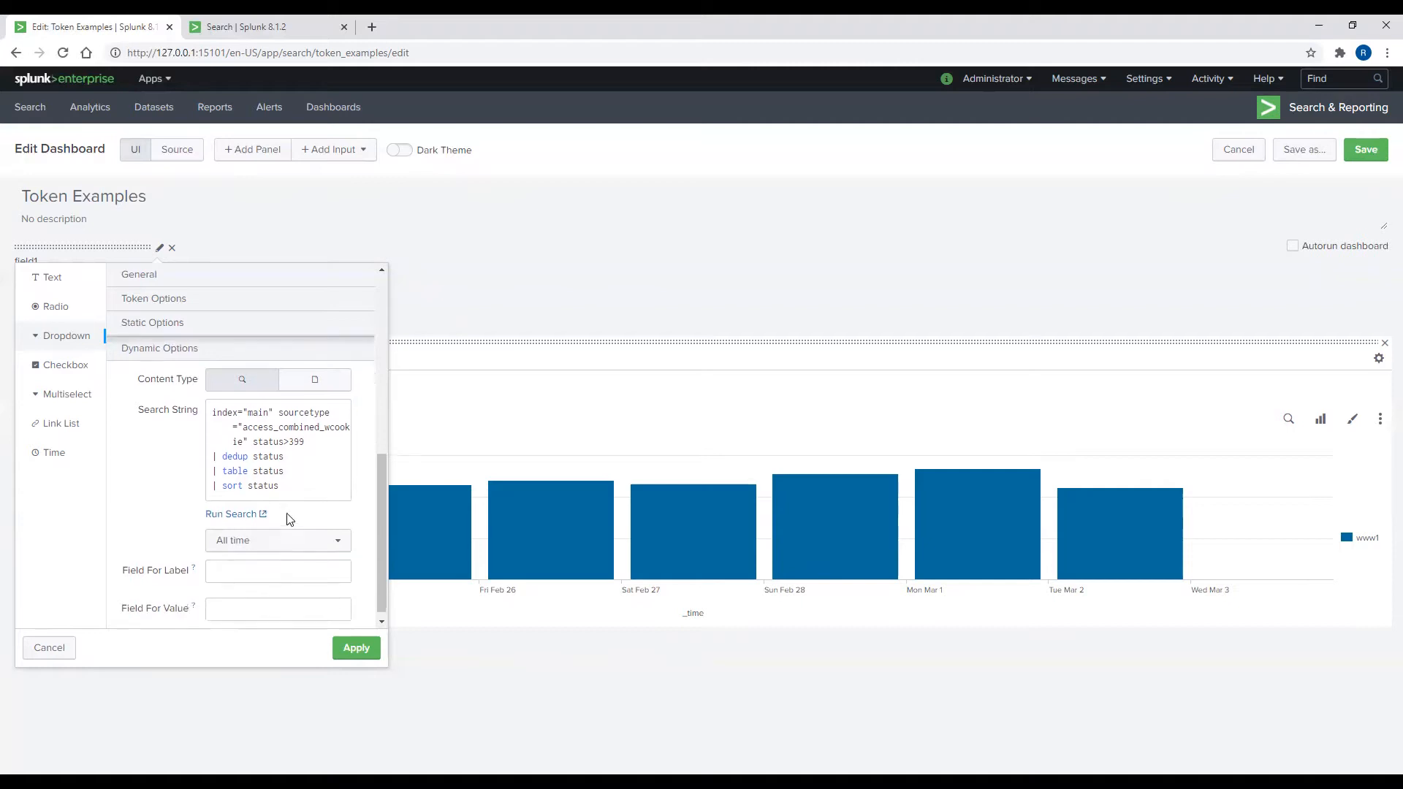
left_click(264, 561)
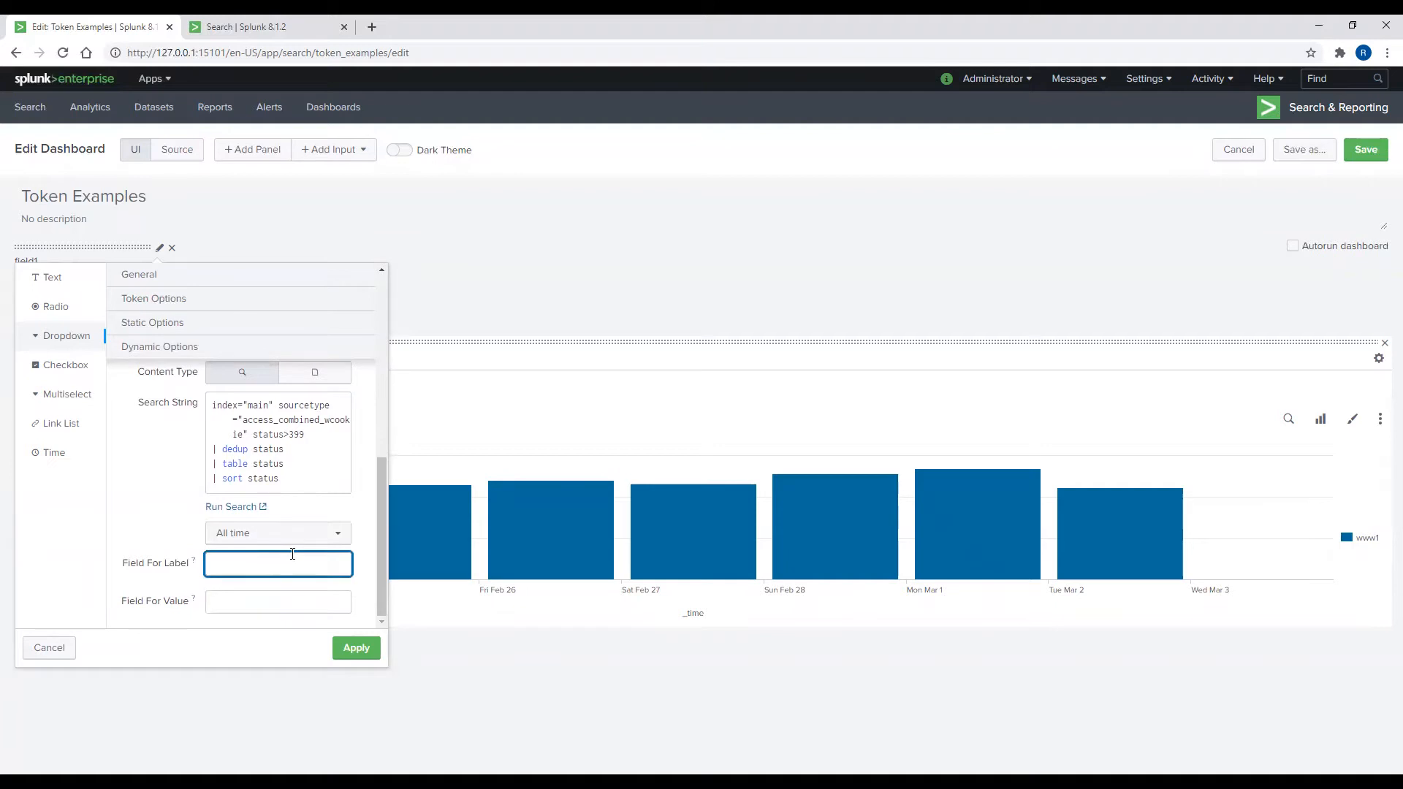
type("status")
key("Tab")
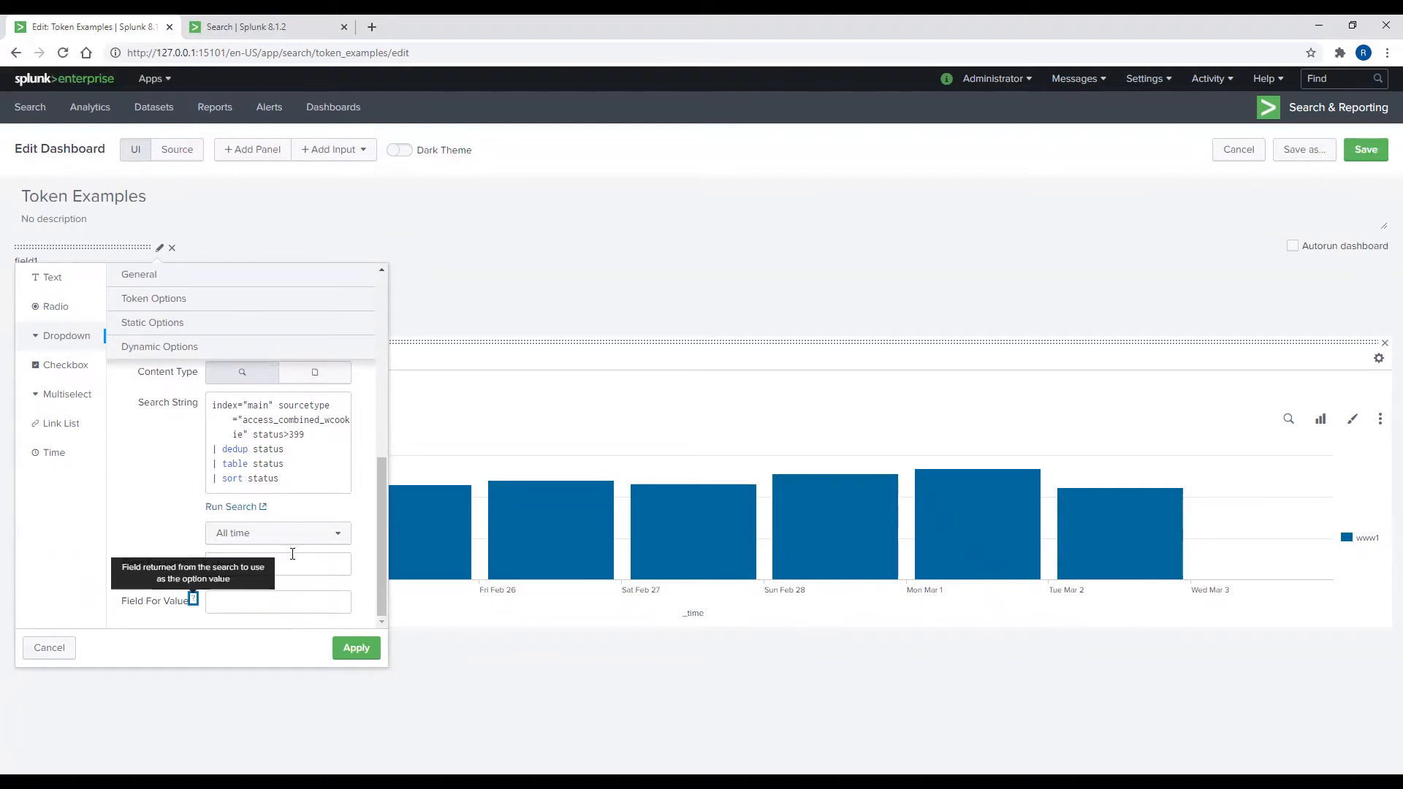
key("Tab")
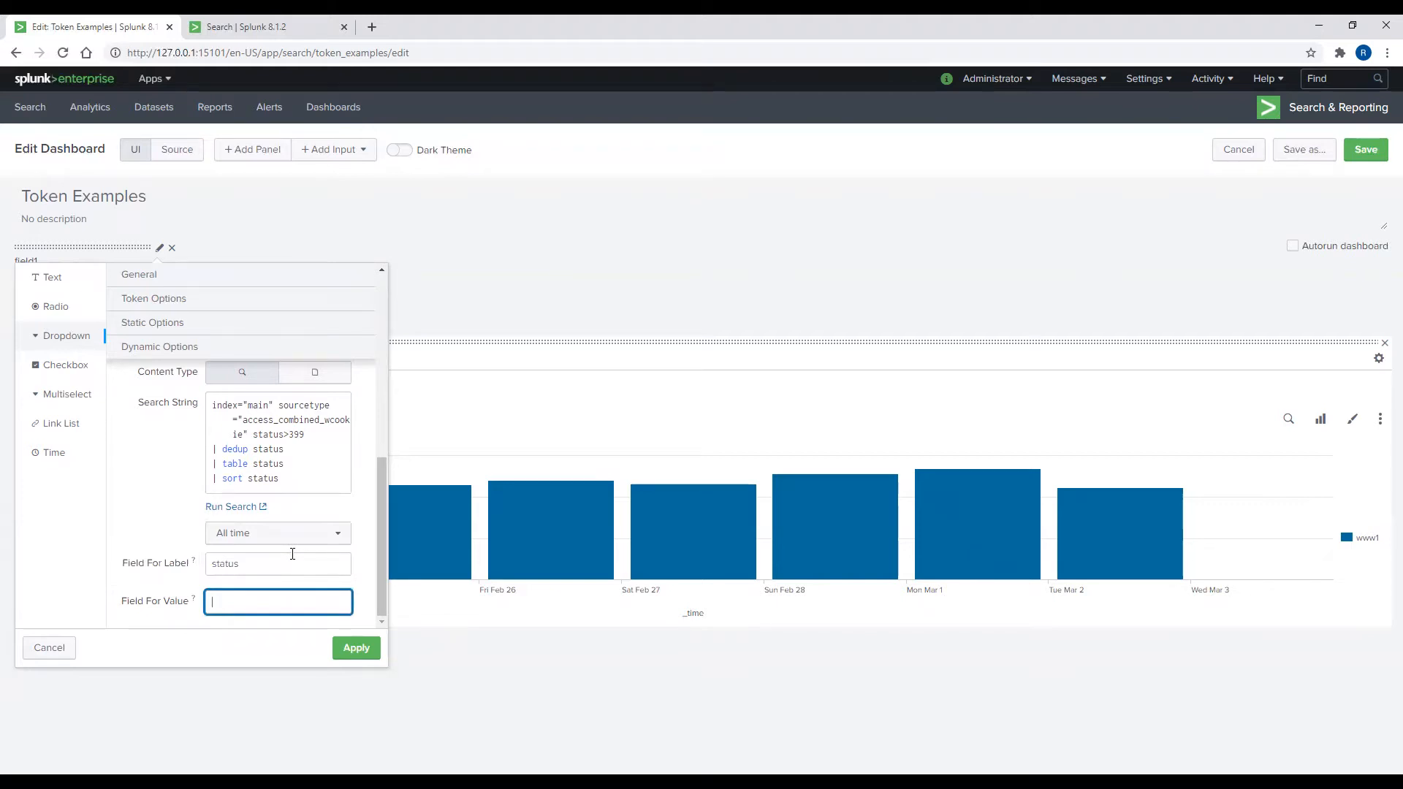
type("status")
Step: Make All the dropdown's default, apply the settings, and save the dashboard
scroll(309, 553, "up", 5)
scroll(309, 554, "up", 1)
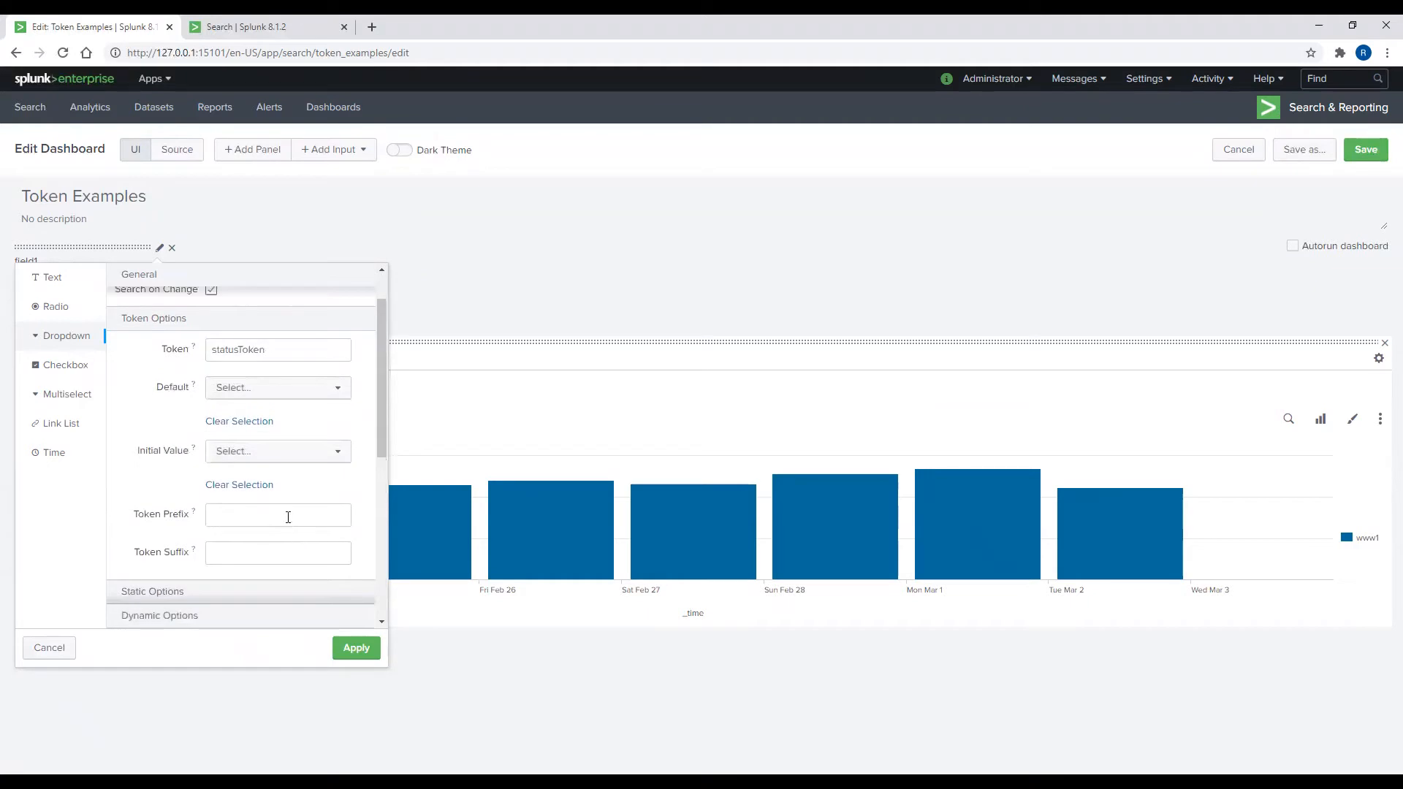
left_click(250, 393)
left_click(248, 418)
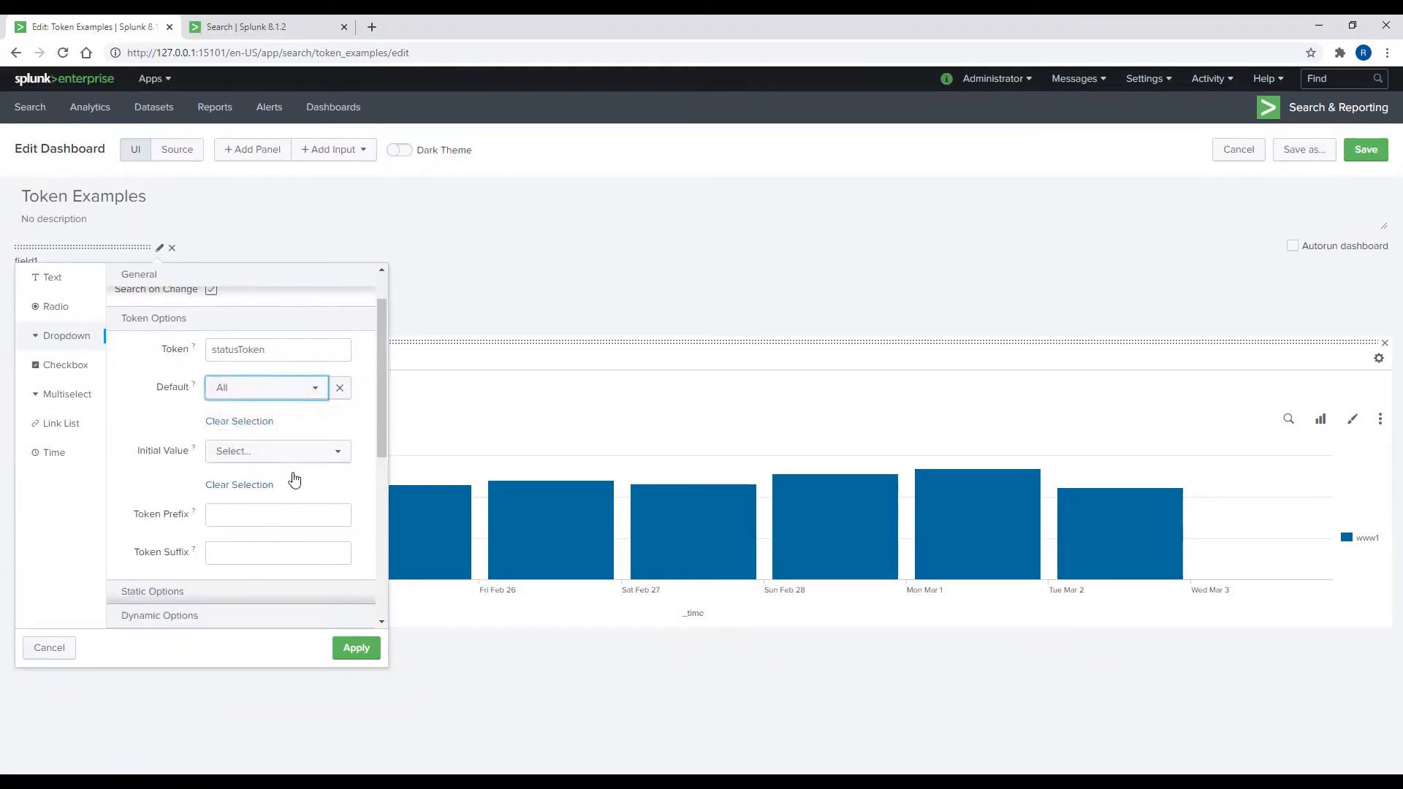
left_click(365, 651)
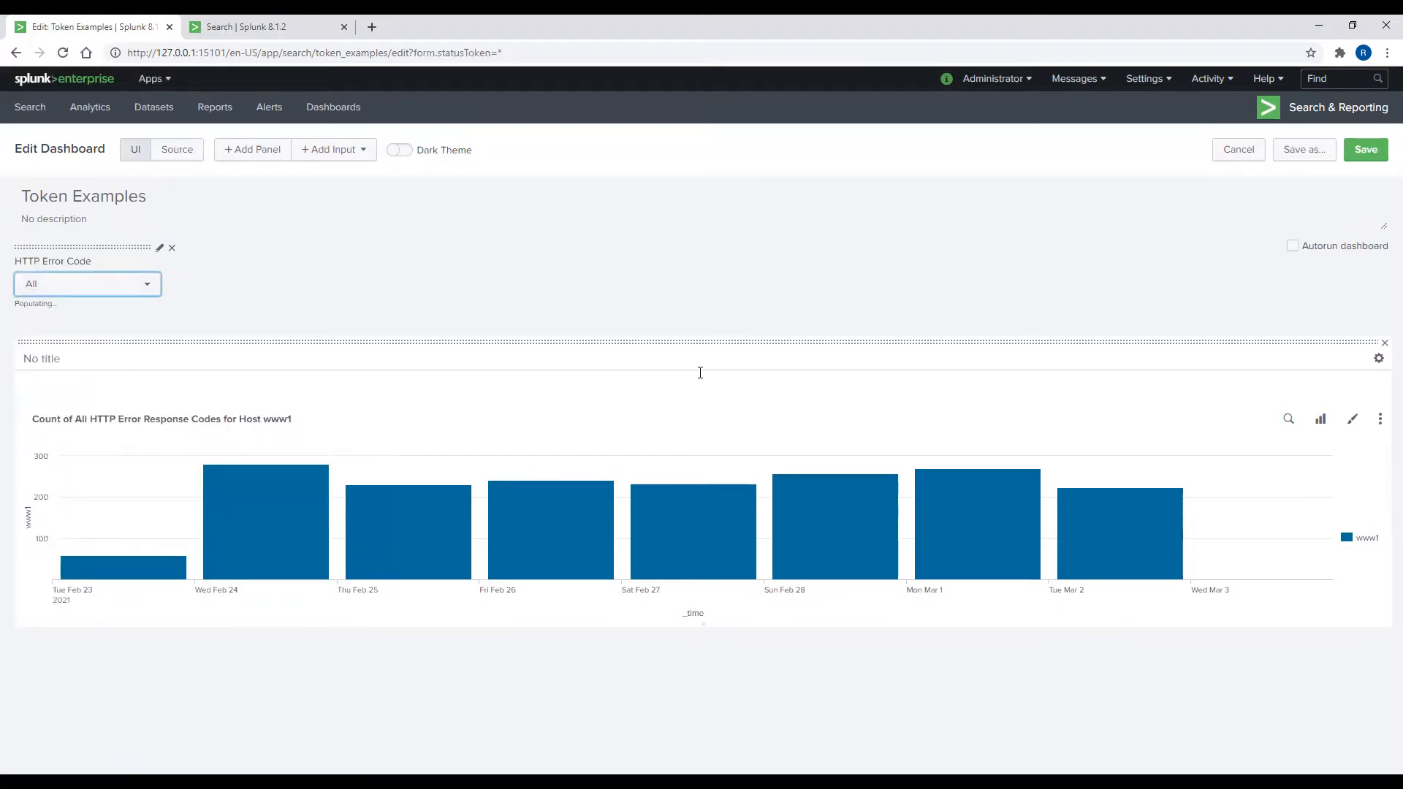
left_click(1365, 150)
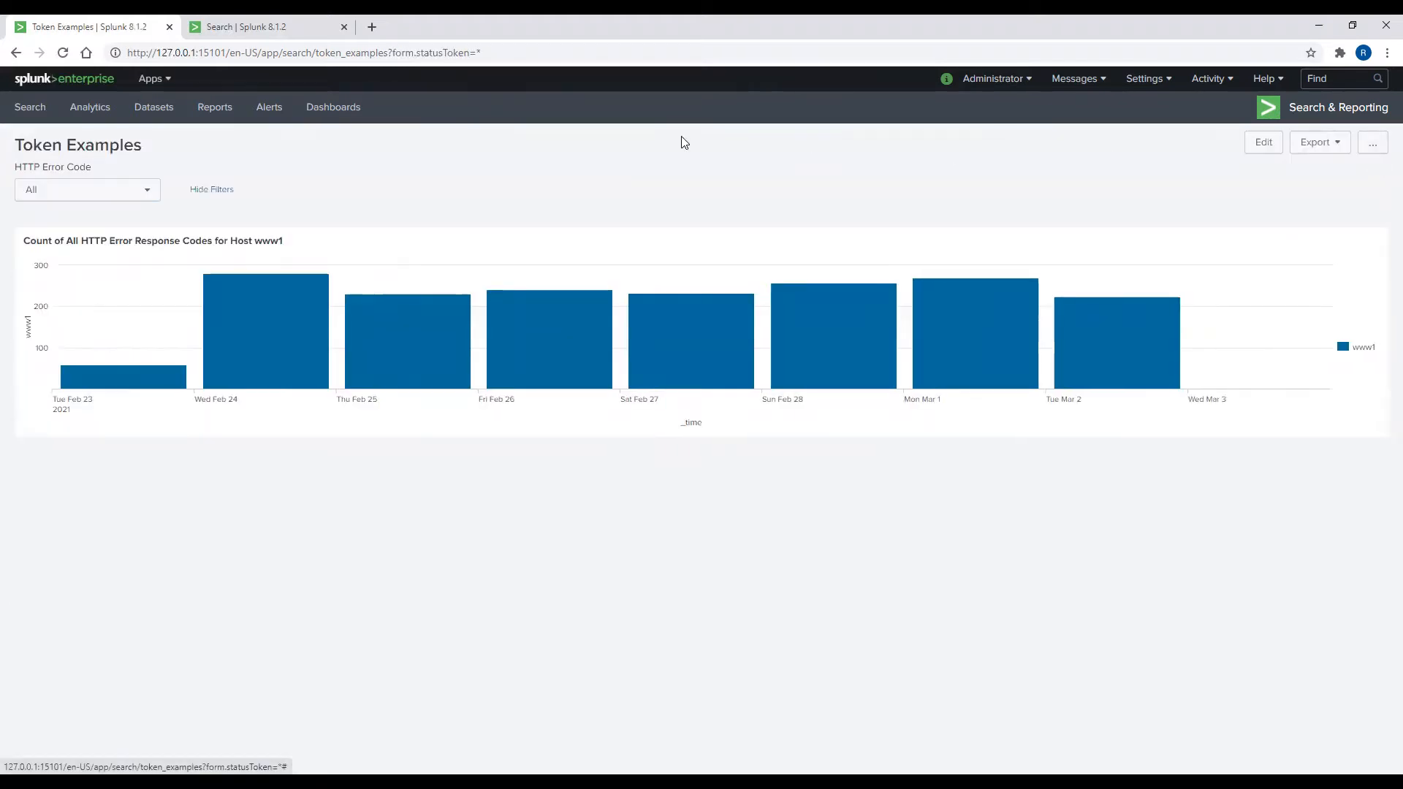
Step: Reload the dashboard, view the error codes offered in the HTTP Error Code dropdown, and enter edit mode
left_click(65, 54)
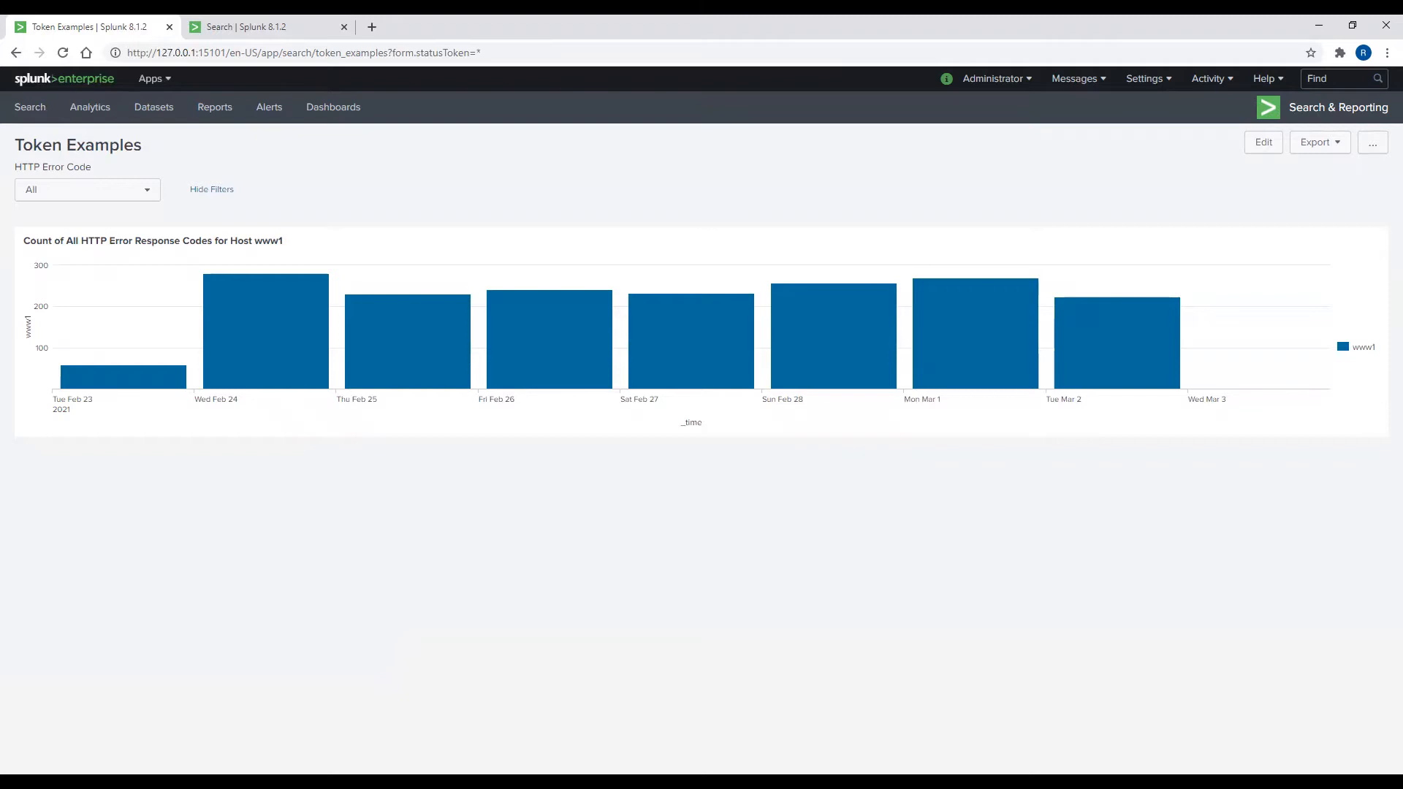
left_click(150, 196)
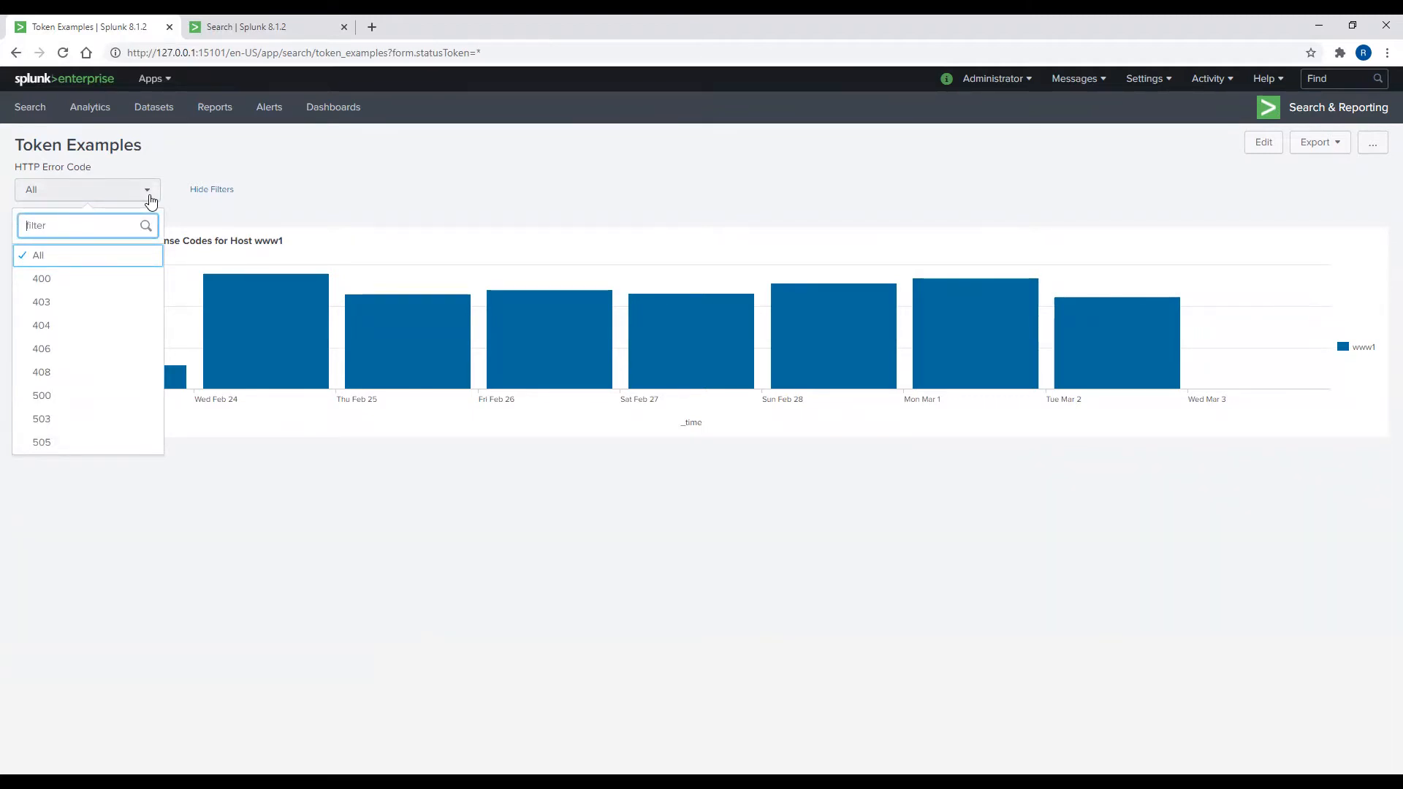
left_click(1263, 146)
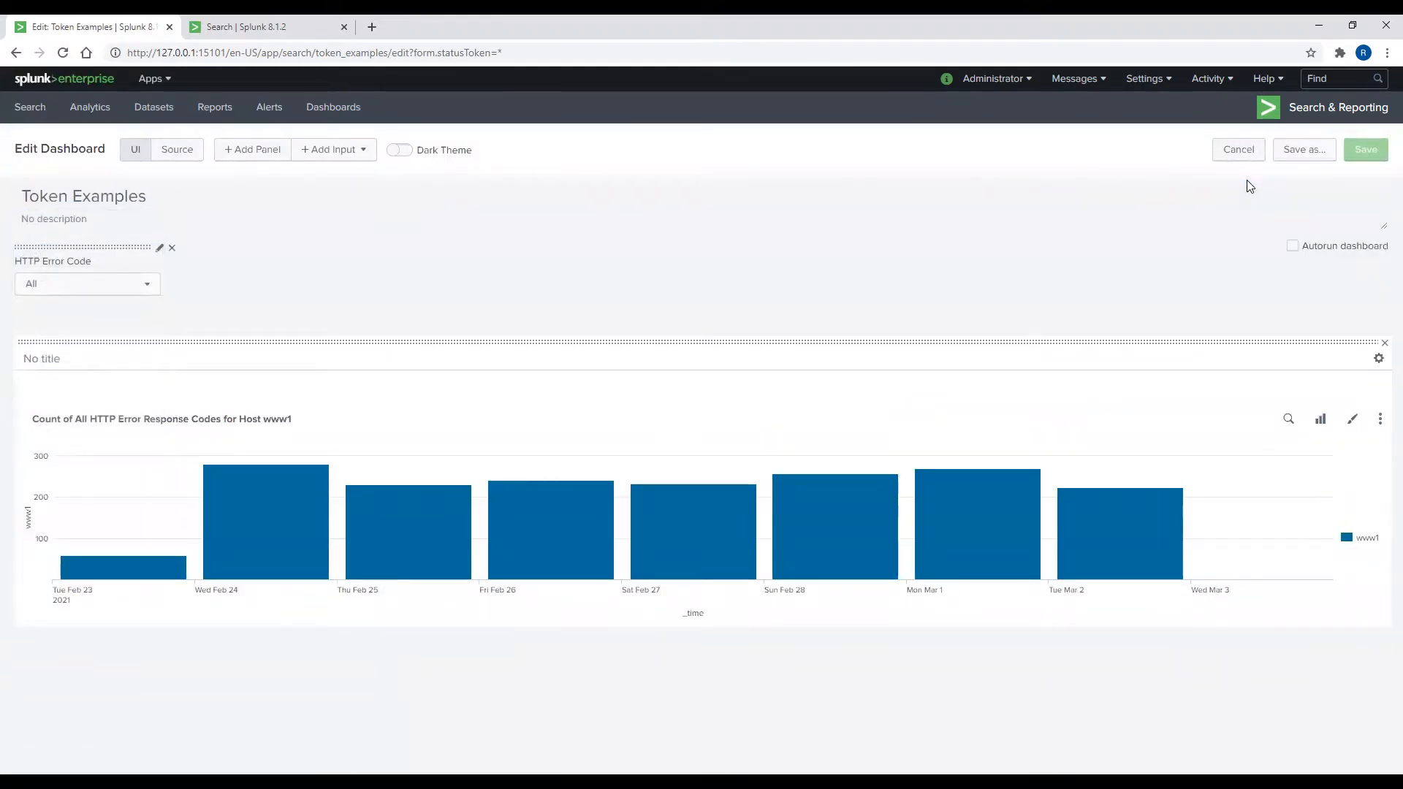
Step: In the XML source, highlight the dropdown input, the chart panel, and the statusToken attribute
left_click(189, 154)
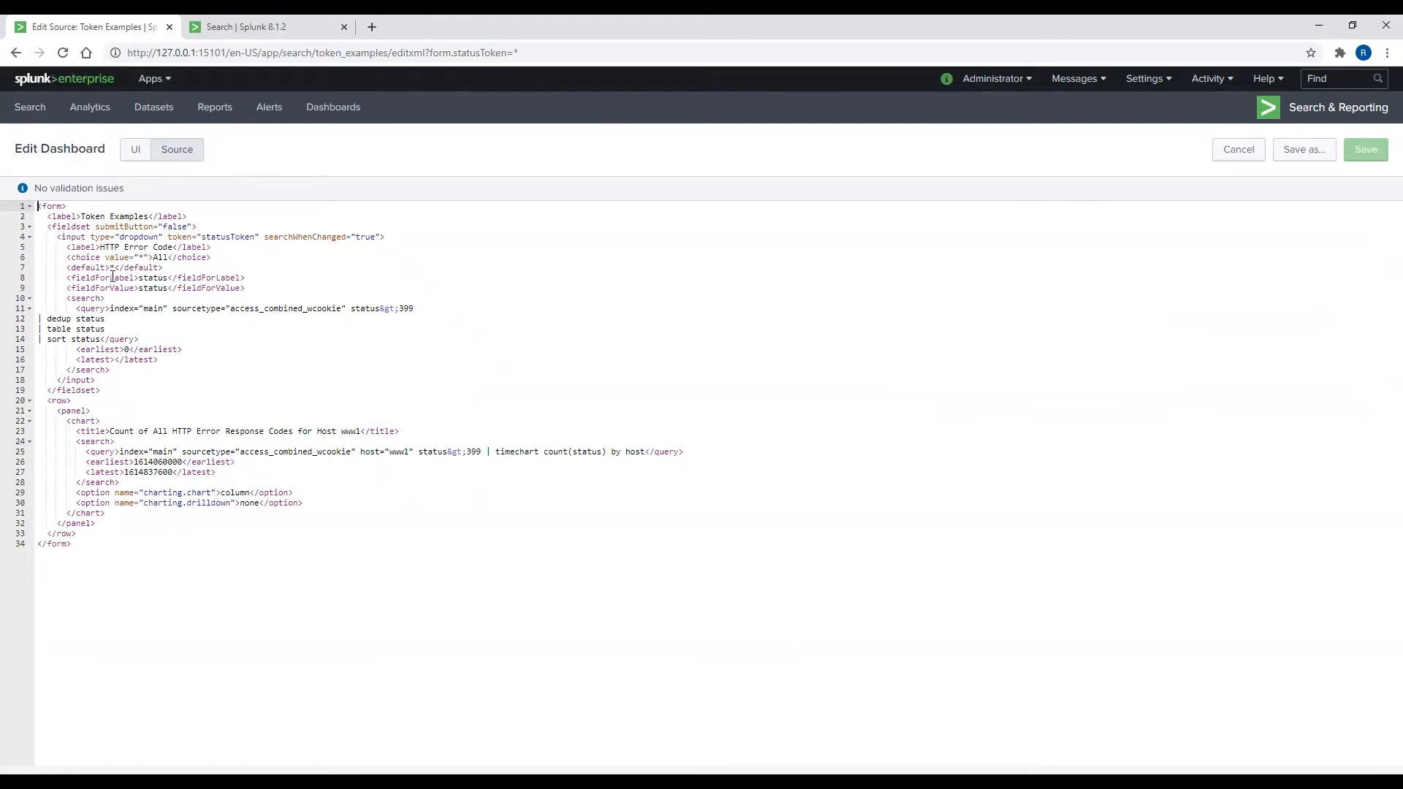
left_click_drag(58, 238, 226, 379)
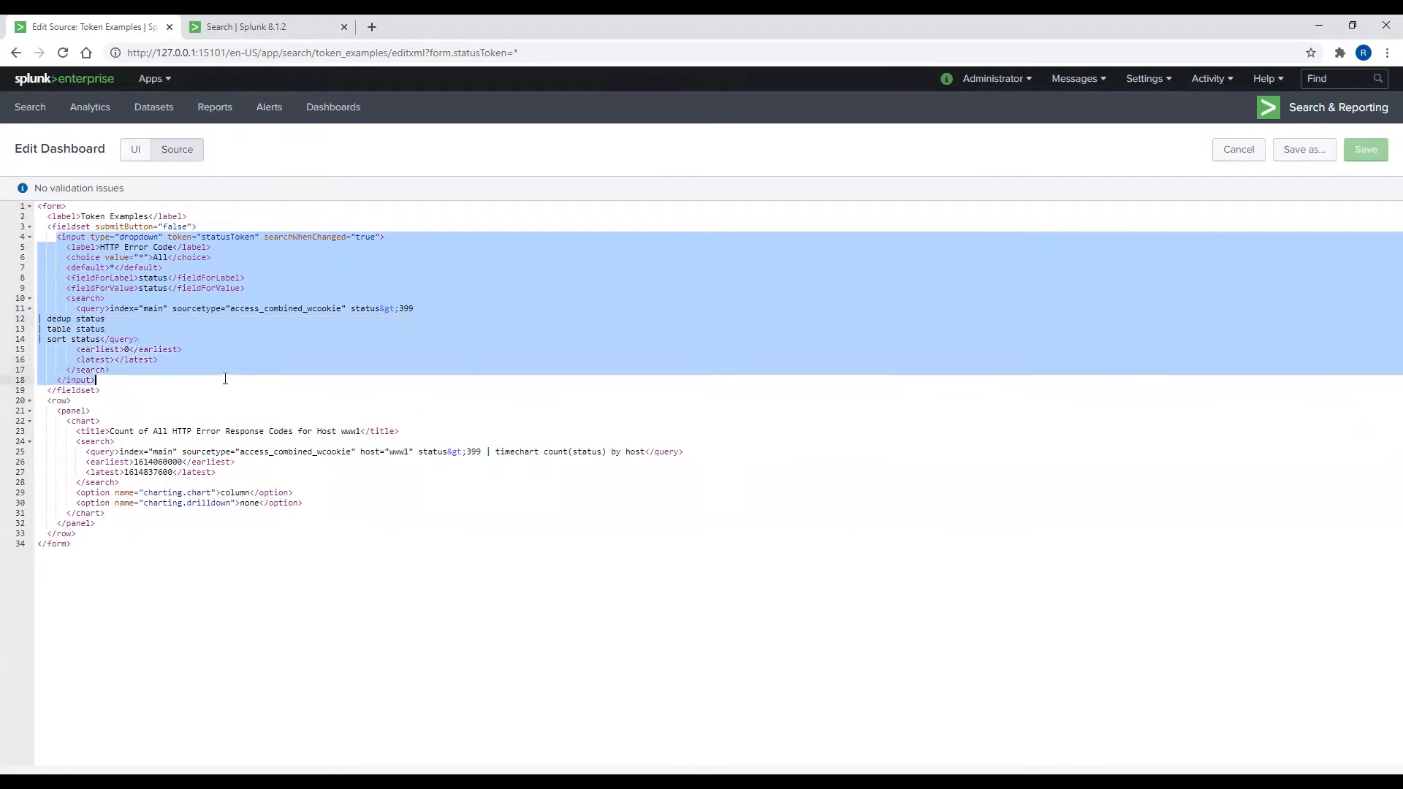
left_click_drag(68, 422, 163, 511)
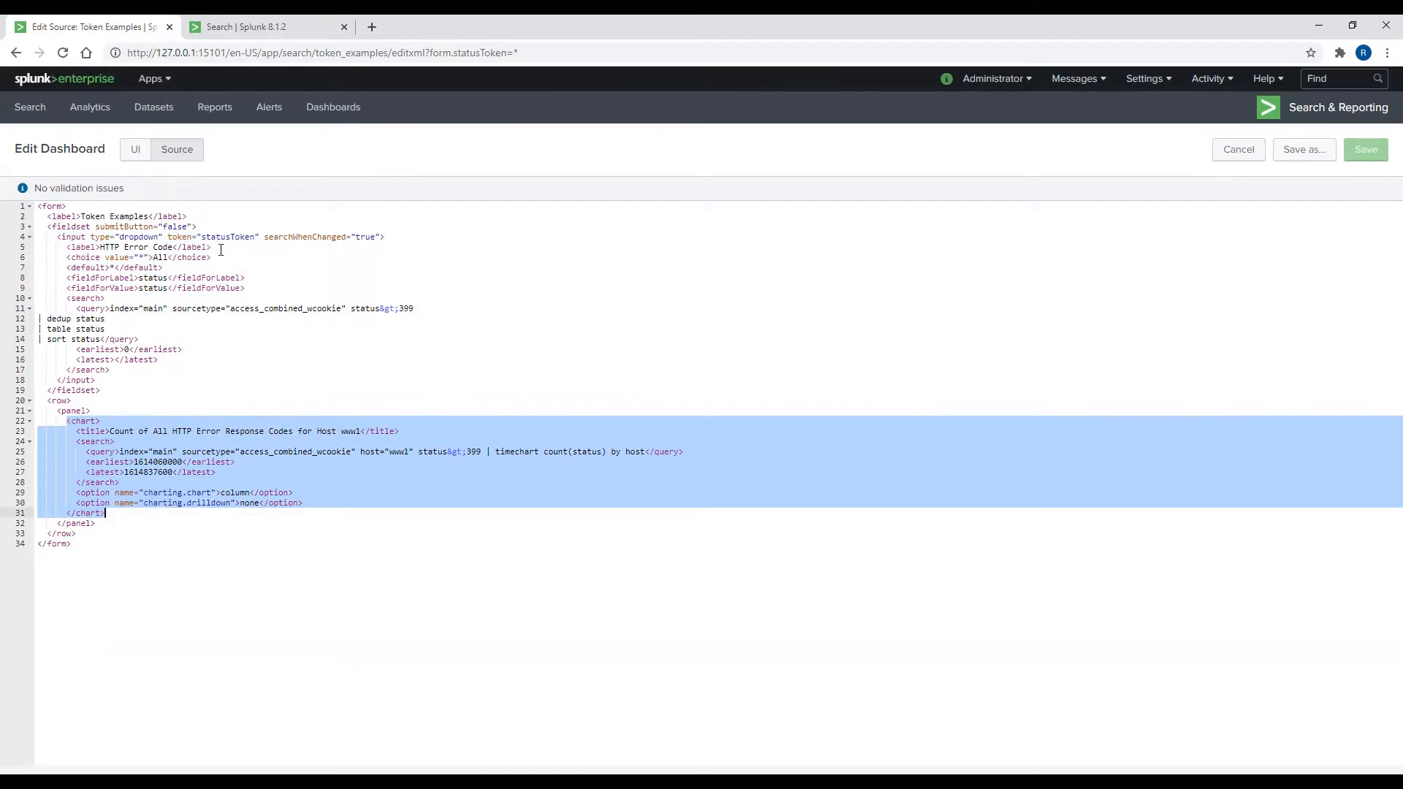
left_click_drag(167, 238, 257, 243)
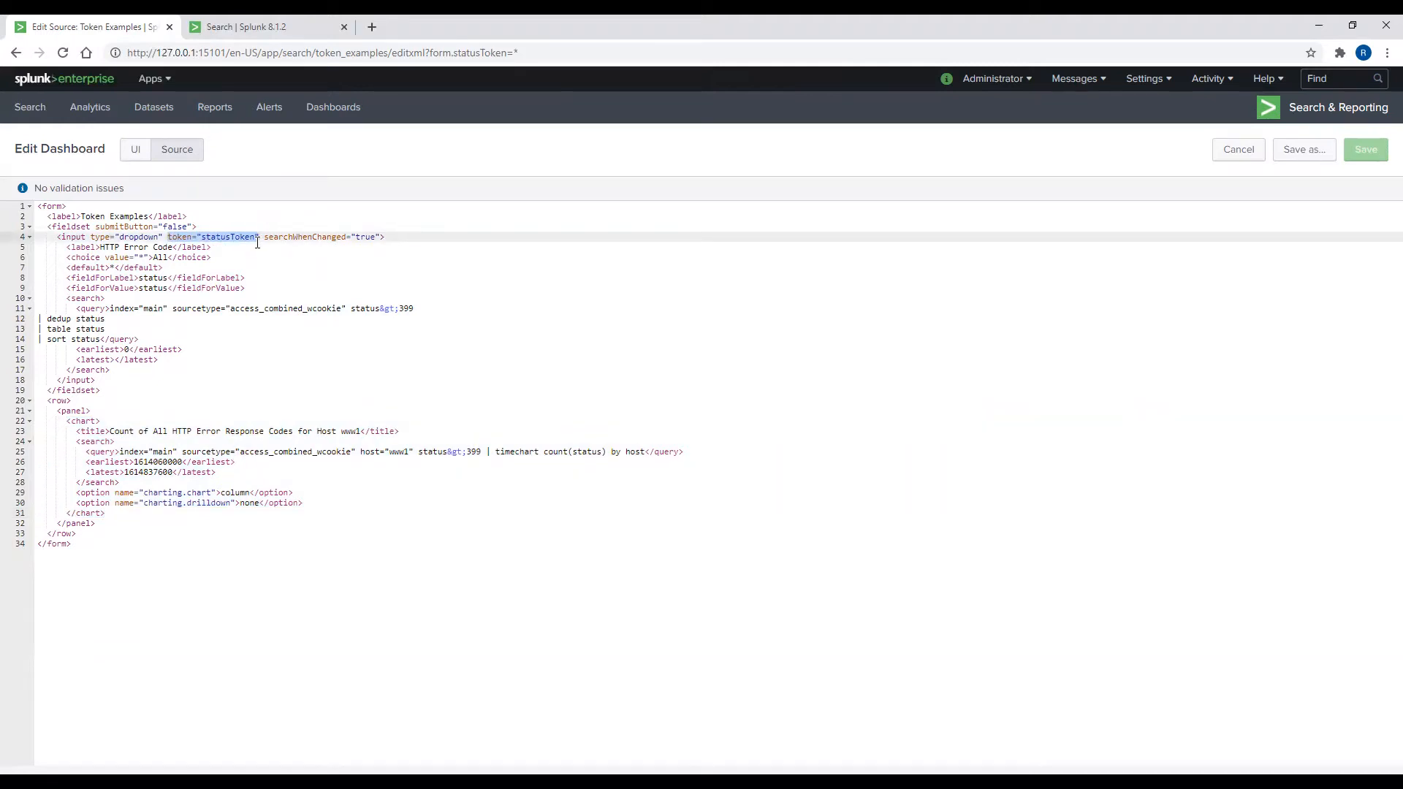
left_click(130, 390)
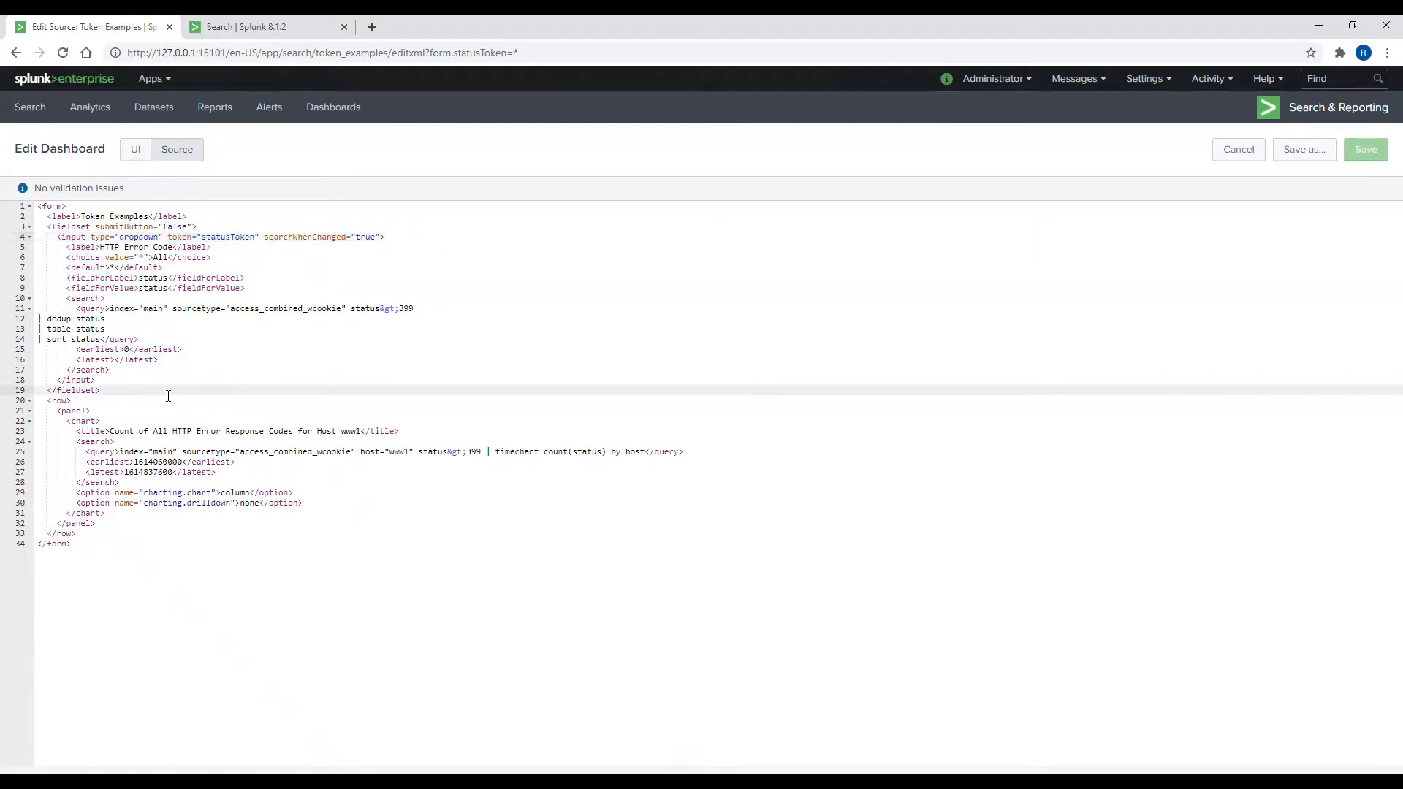
Step: After the fieldset, insert a row with a panel titled TOKEN DEBUG containing an html block
key("Return")
type("<row>")
key("Return")
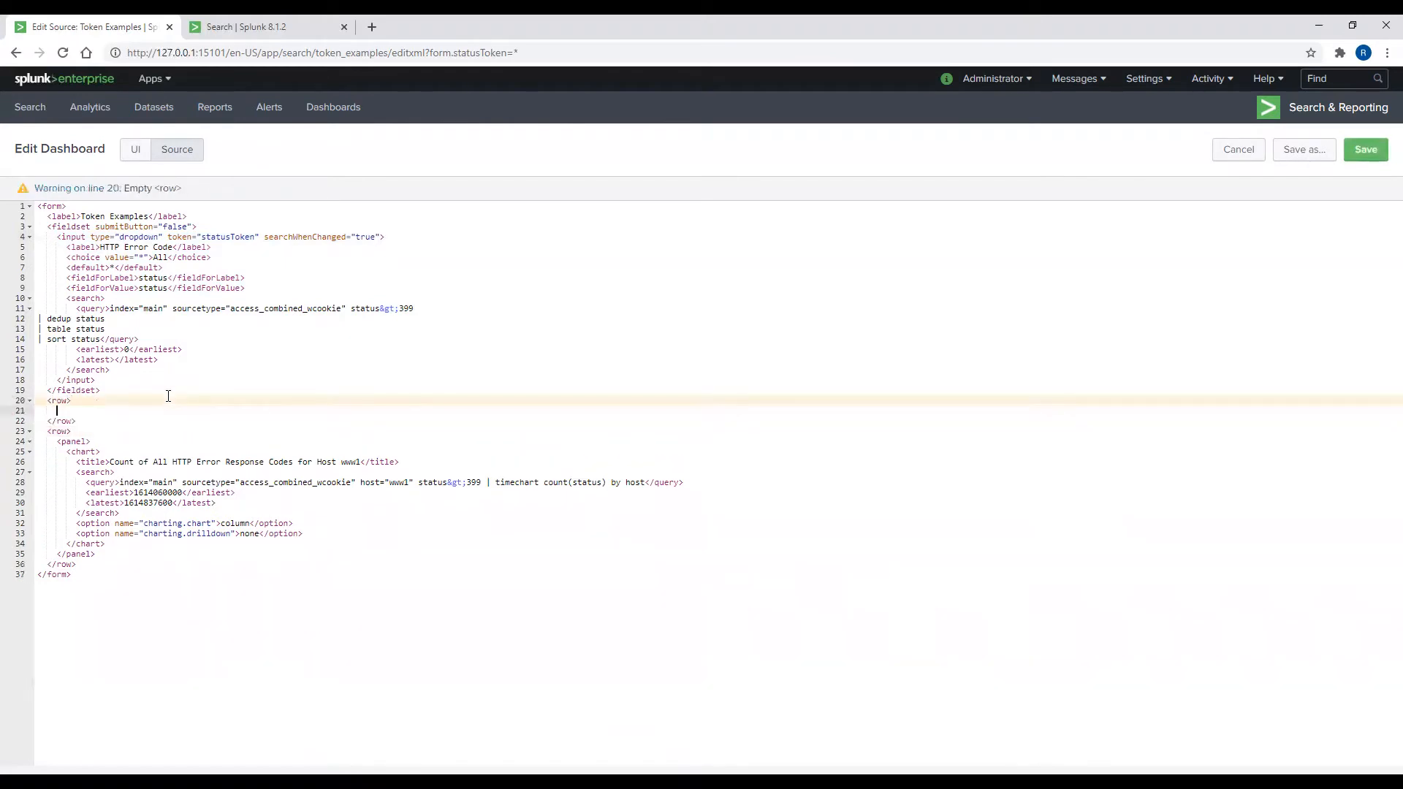
type("<panel></panel>")
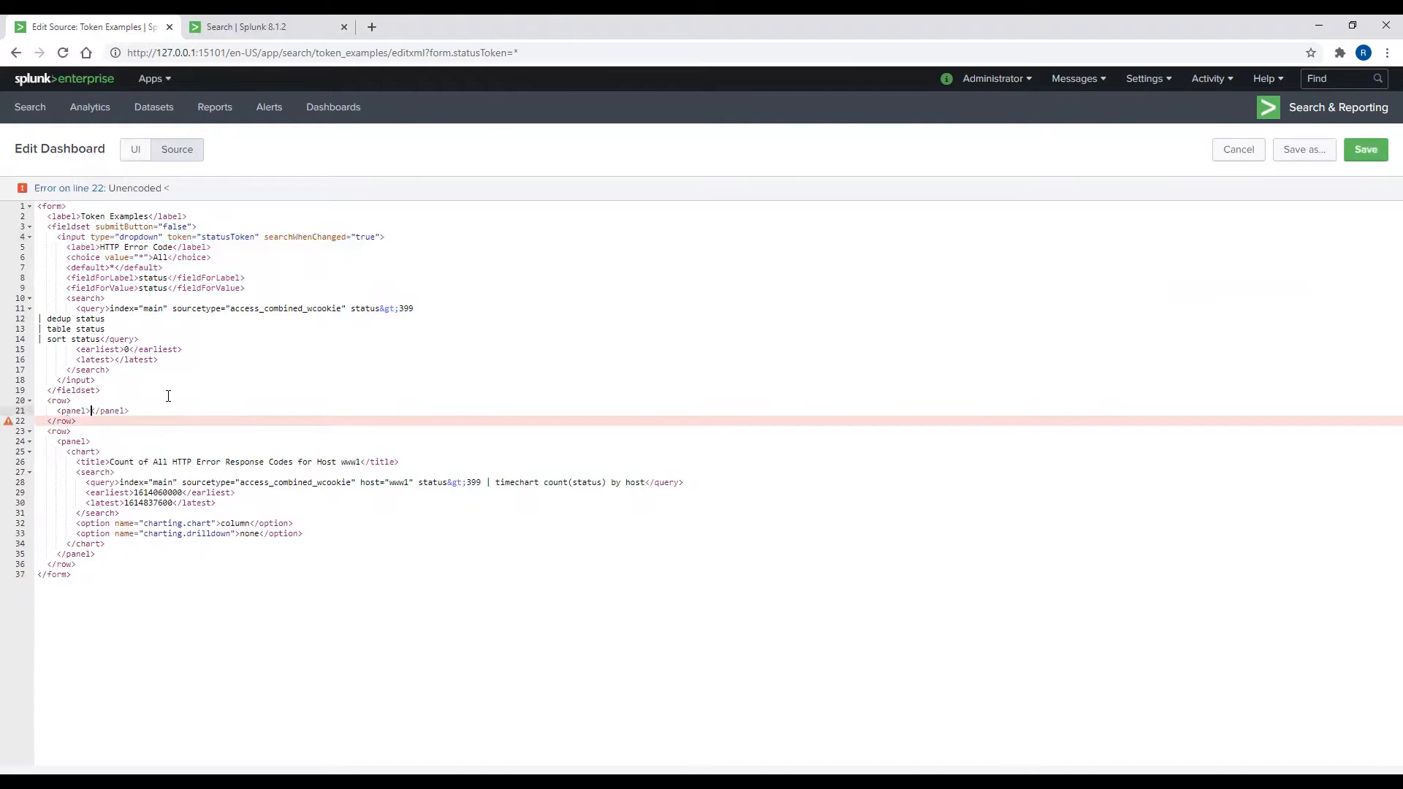
key("Return")
type("<title>")
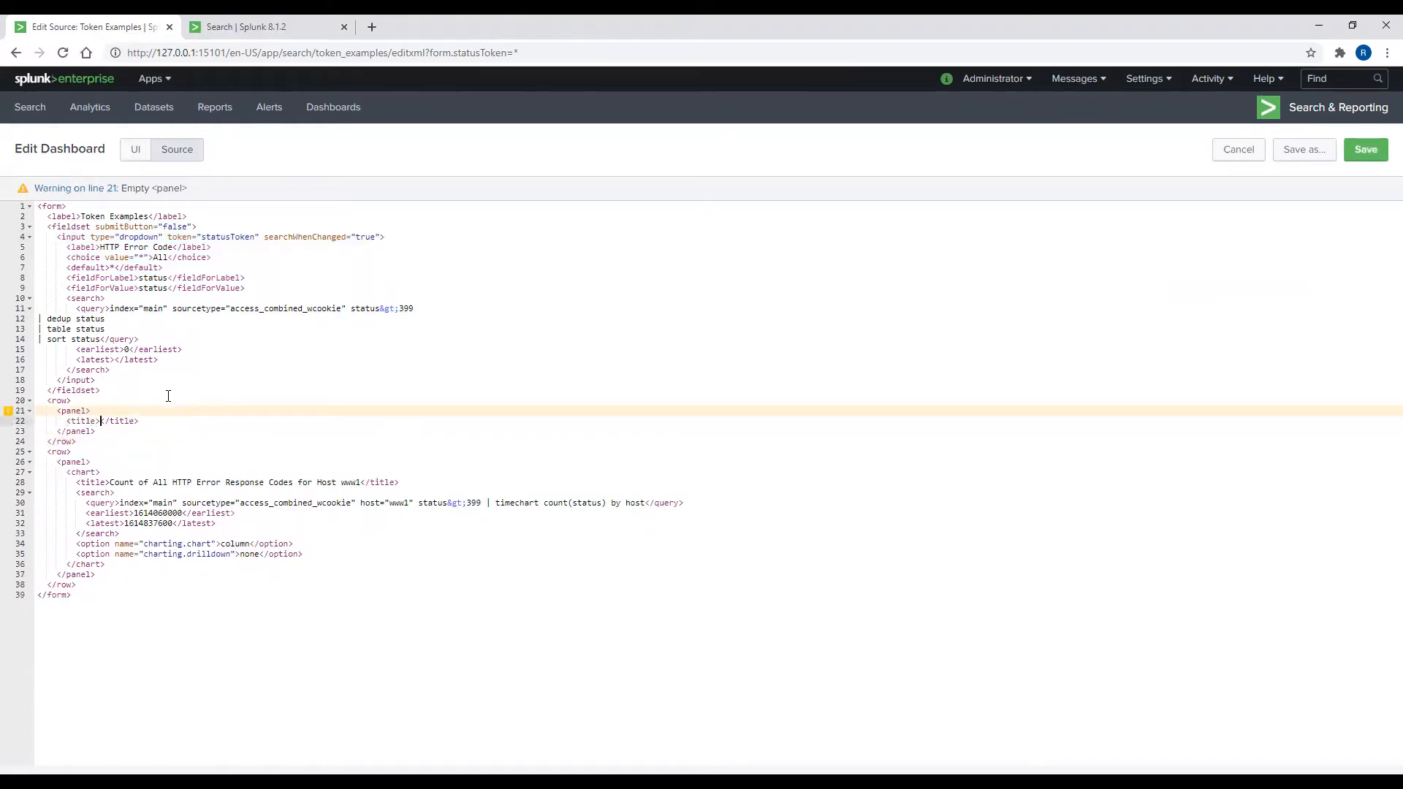
type("TOKEN DEBUG")
key("Return")
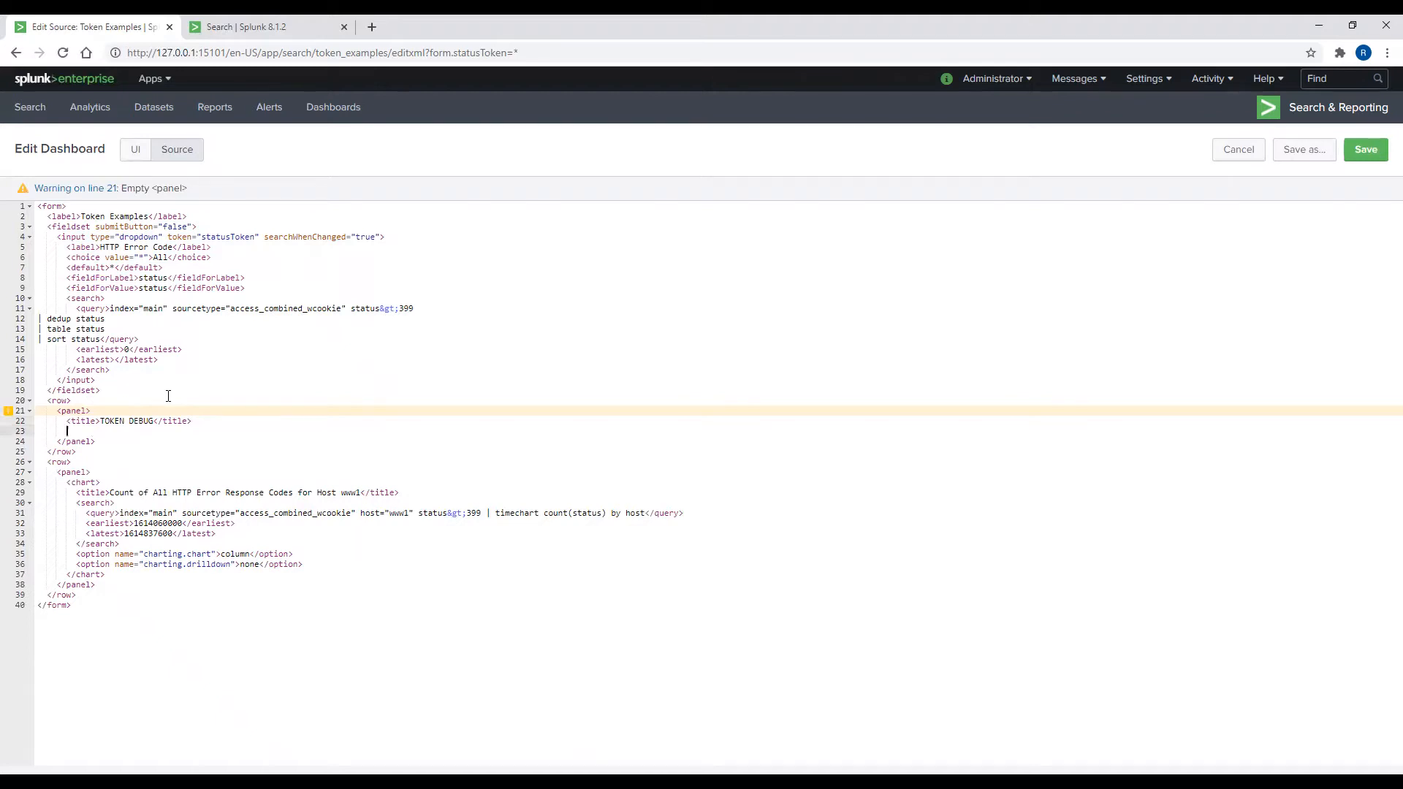
type("<html>")
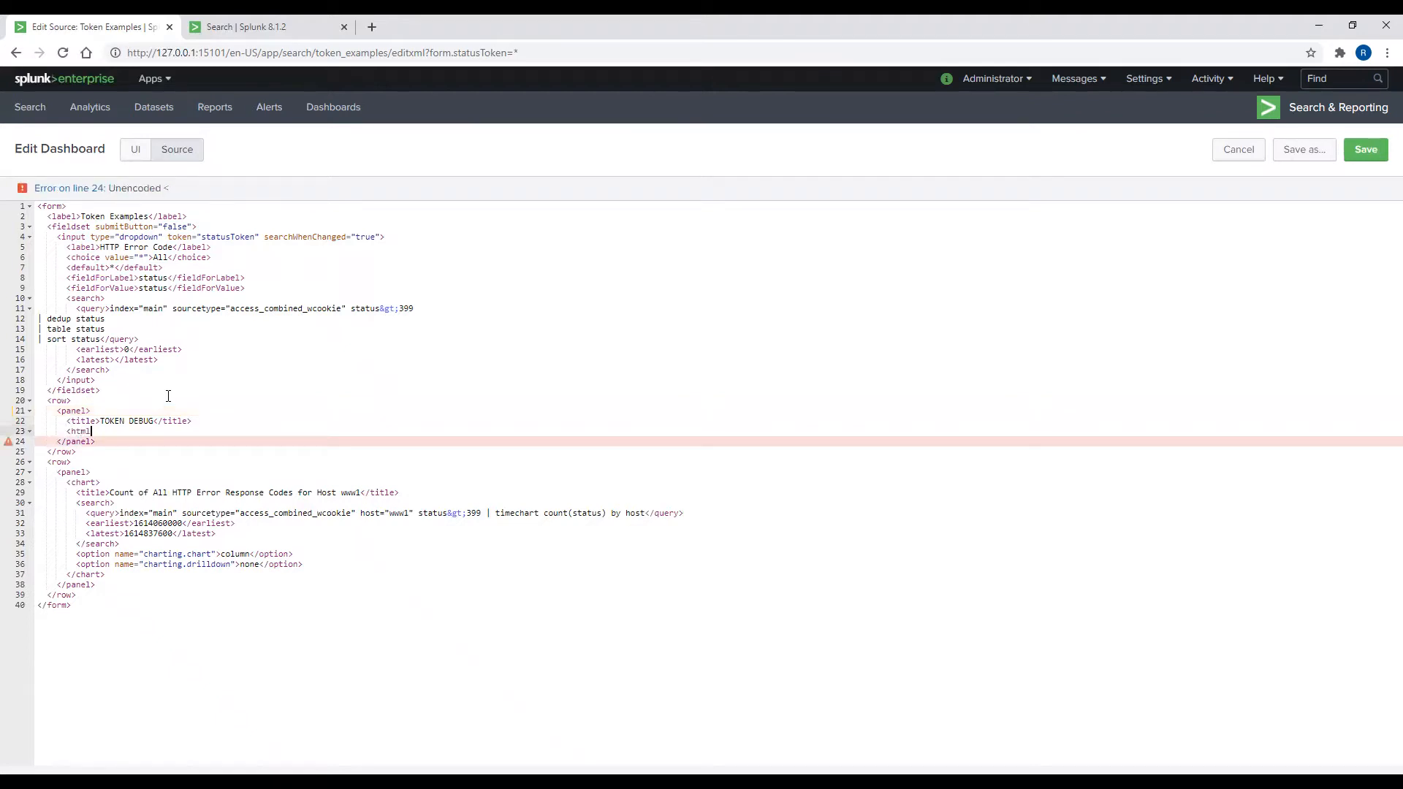
key("Return")
Step: Add an h2 heading 'statusToken = $statusToken$' to the html block and save the dashboard
type("</hw")
type(">")
key("BackSpace")
key("BackSpace")
type("2")
key("Delete")
key("Delete")
key("Delete")
key("Delete")
type(">")
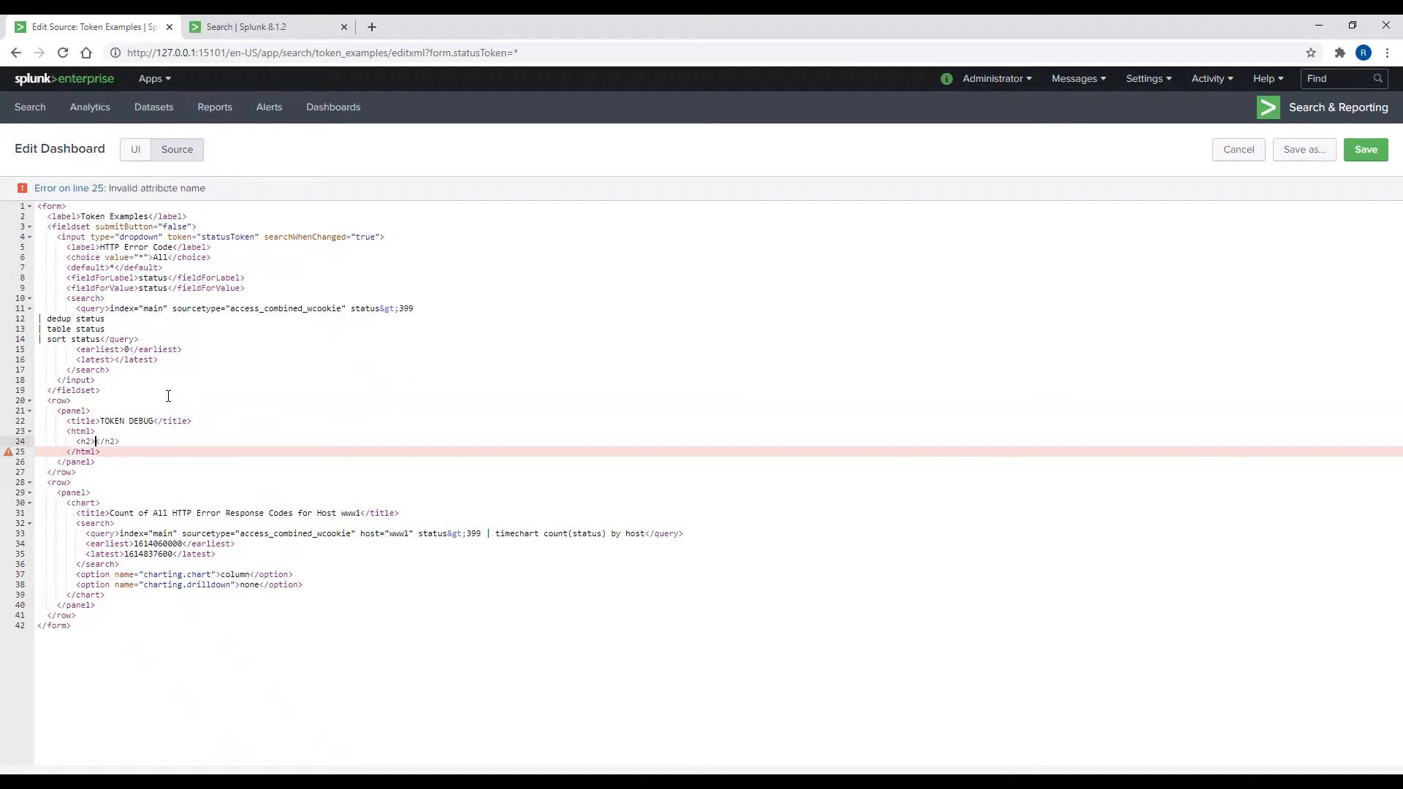
type("status")
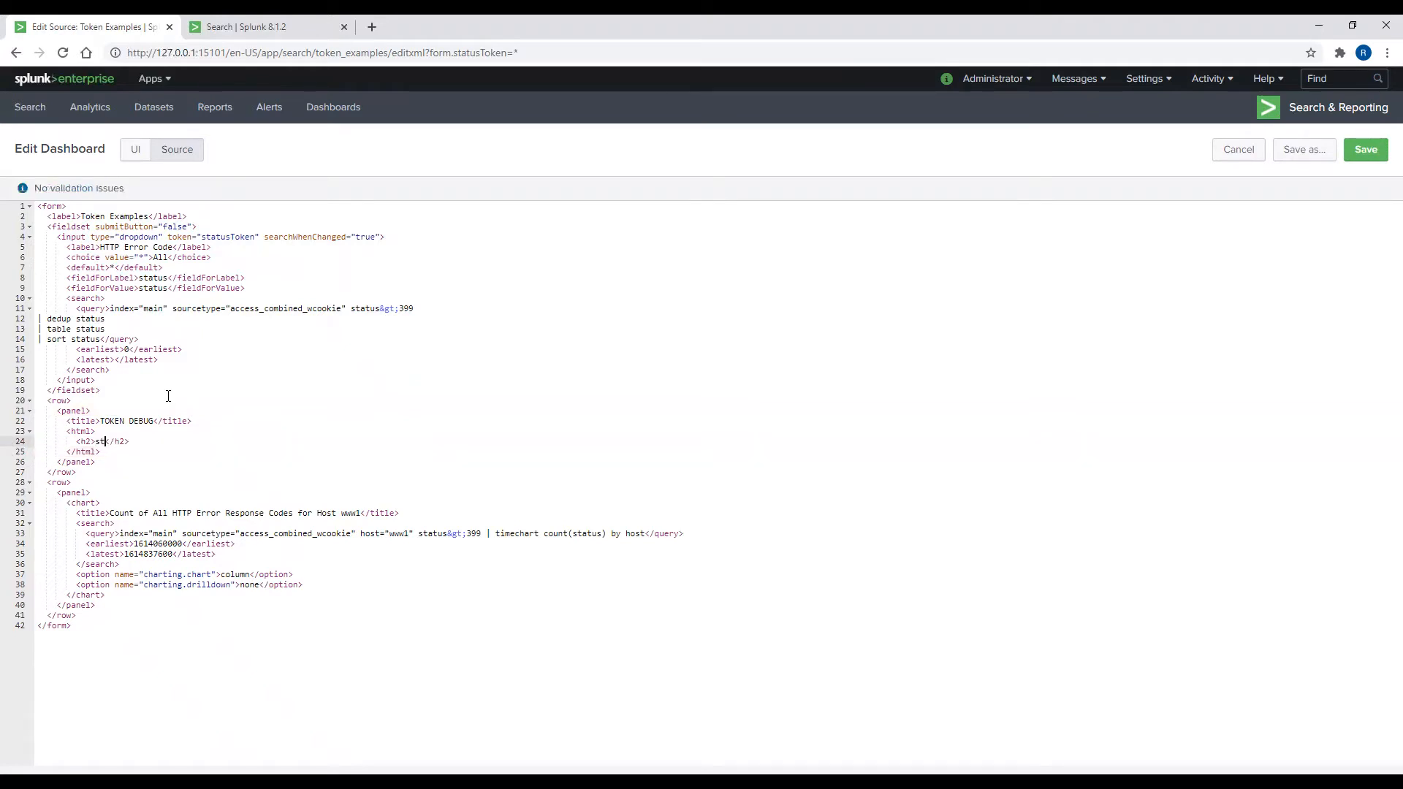
type("Token = $statusToken$")
left_click(1354, 152)
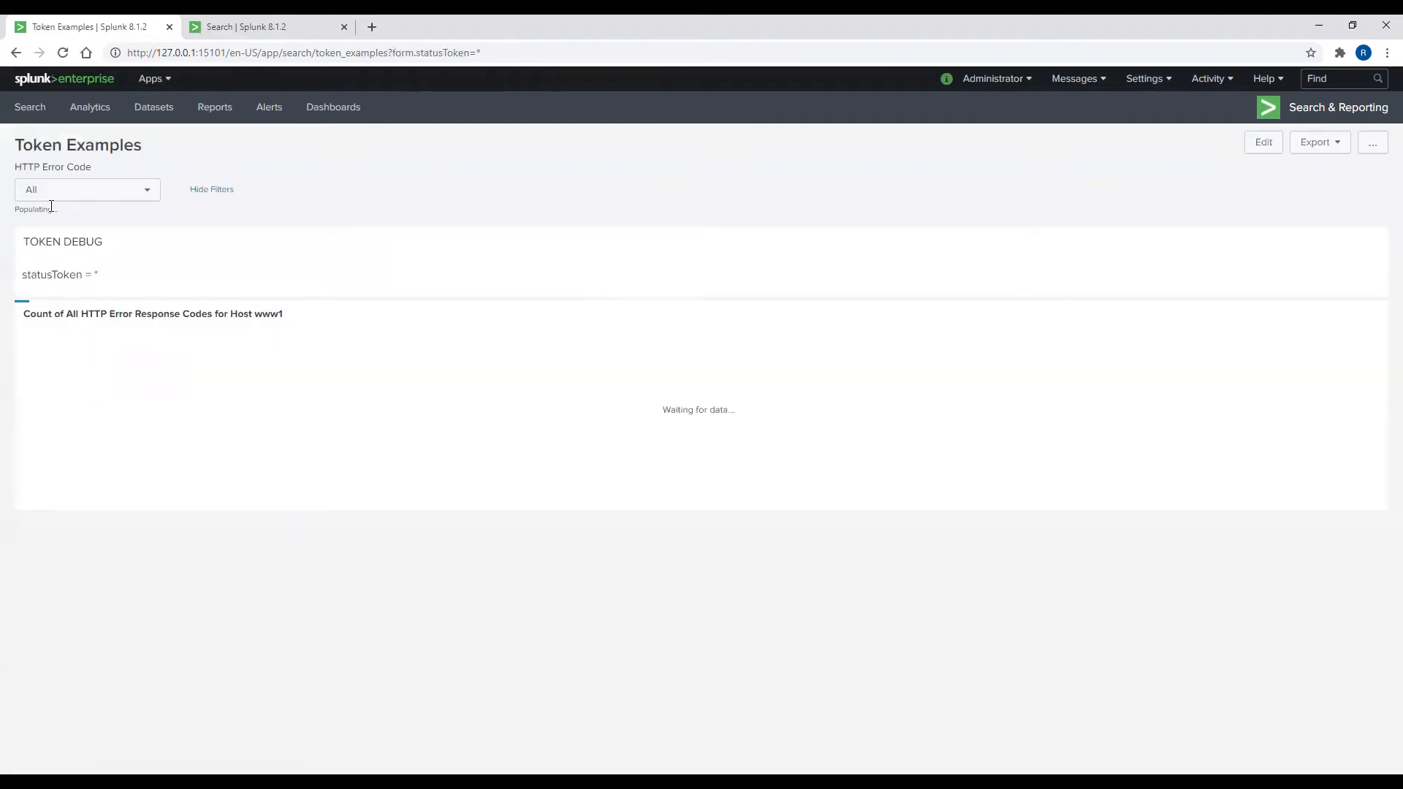
left_click(63, 54)
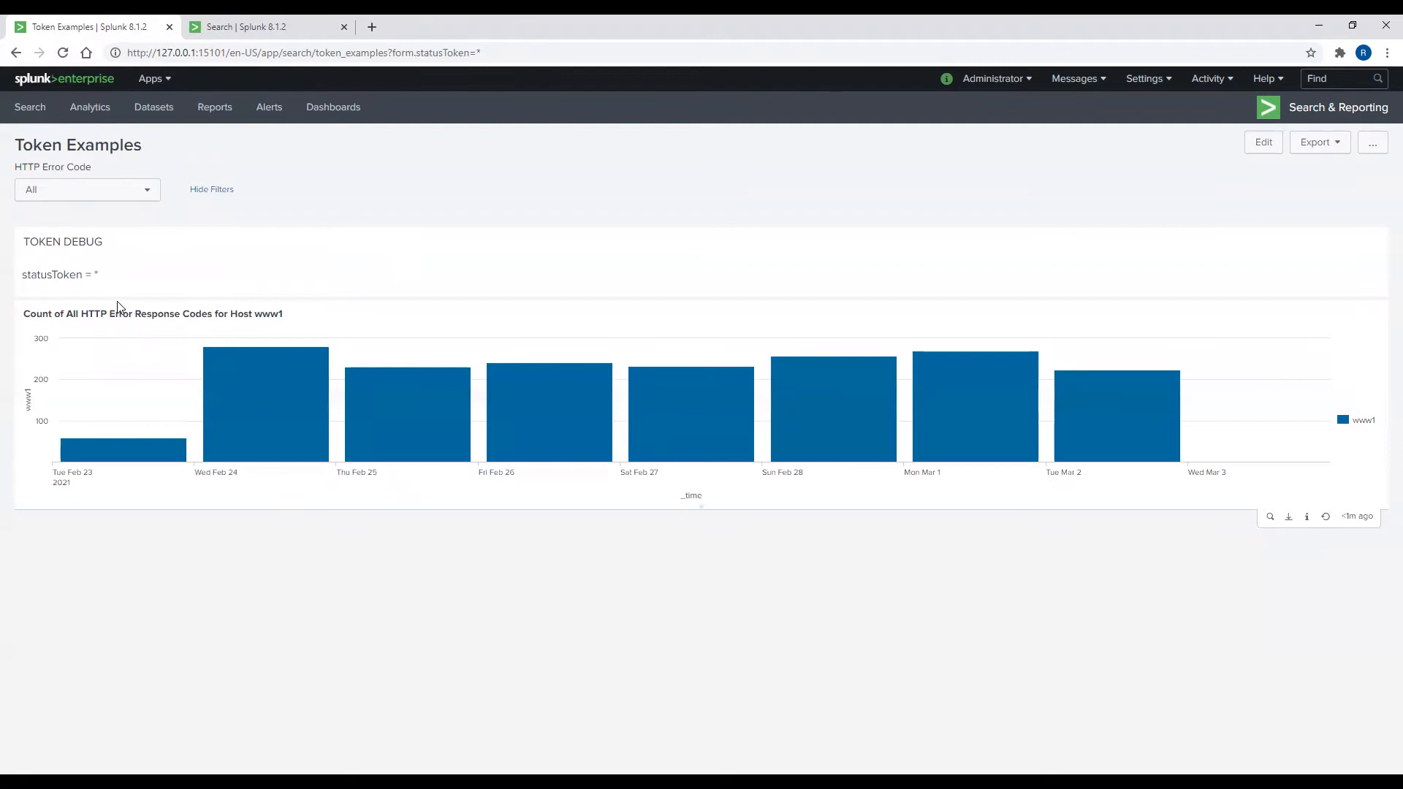
left_click(97, 199)
left_click(79, 284)
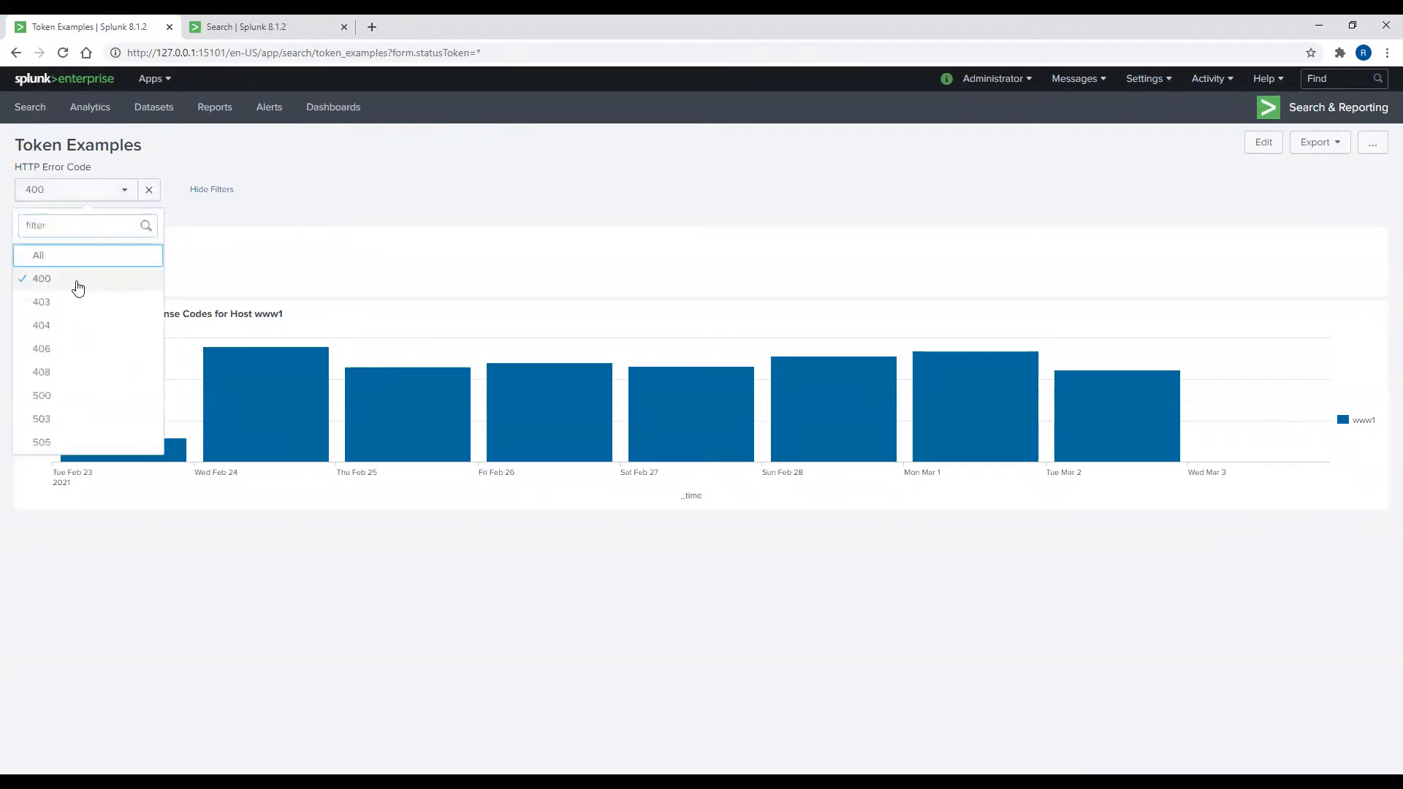
left_click(103, 194)
left_click(85, 348)
left_click(97, 195)
left_click(76, 418)
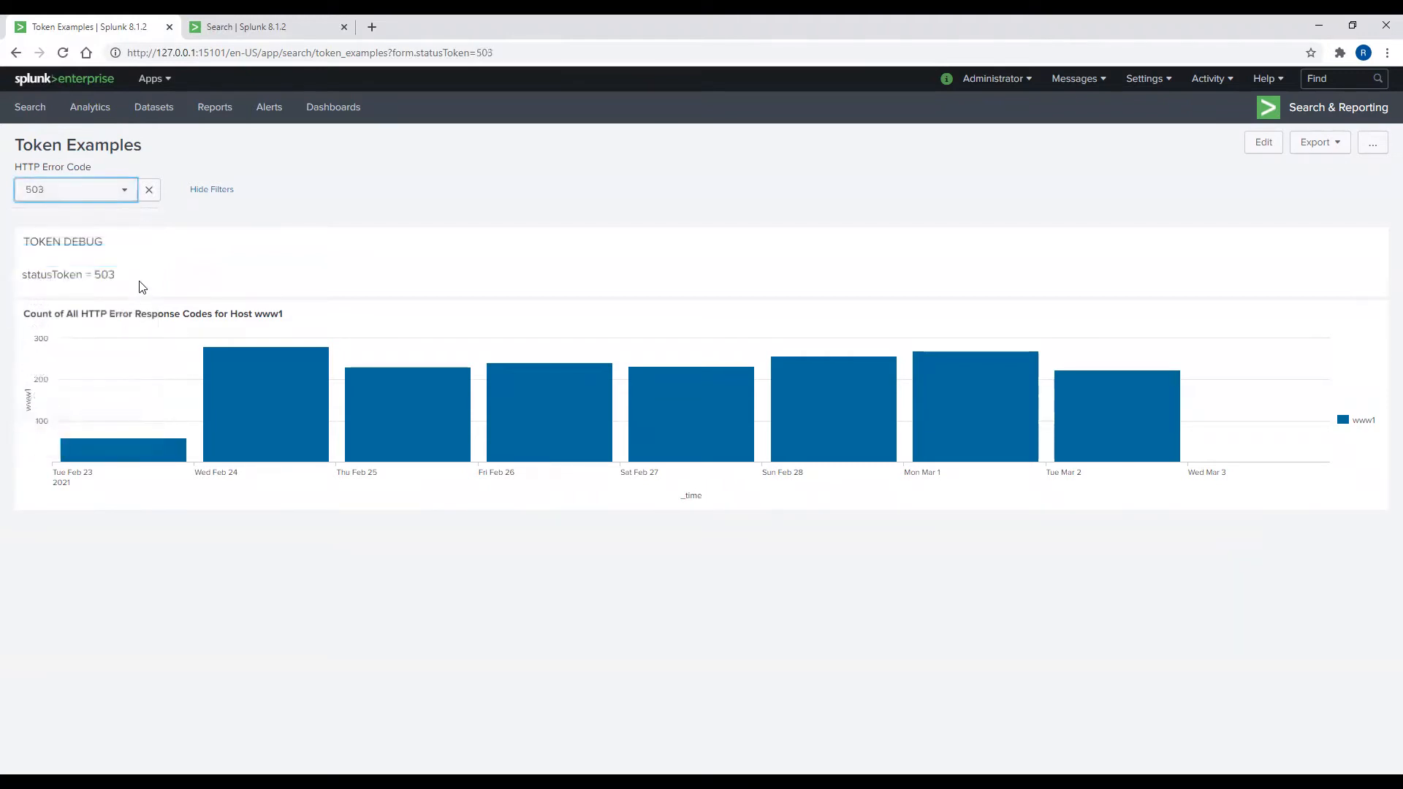
left_click(121, 197)
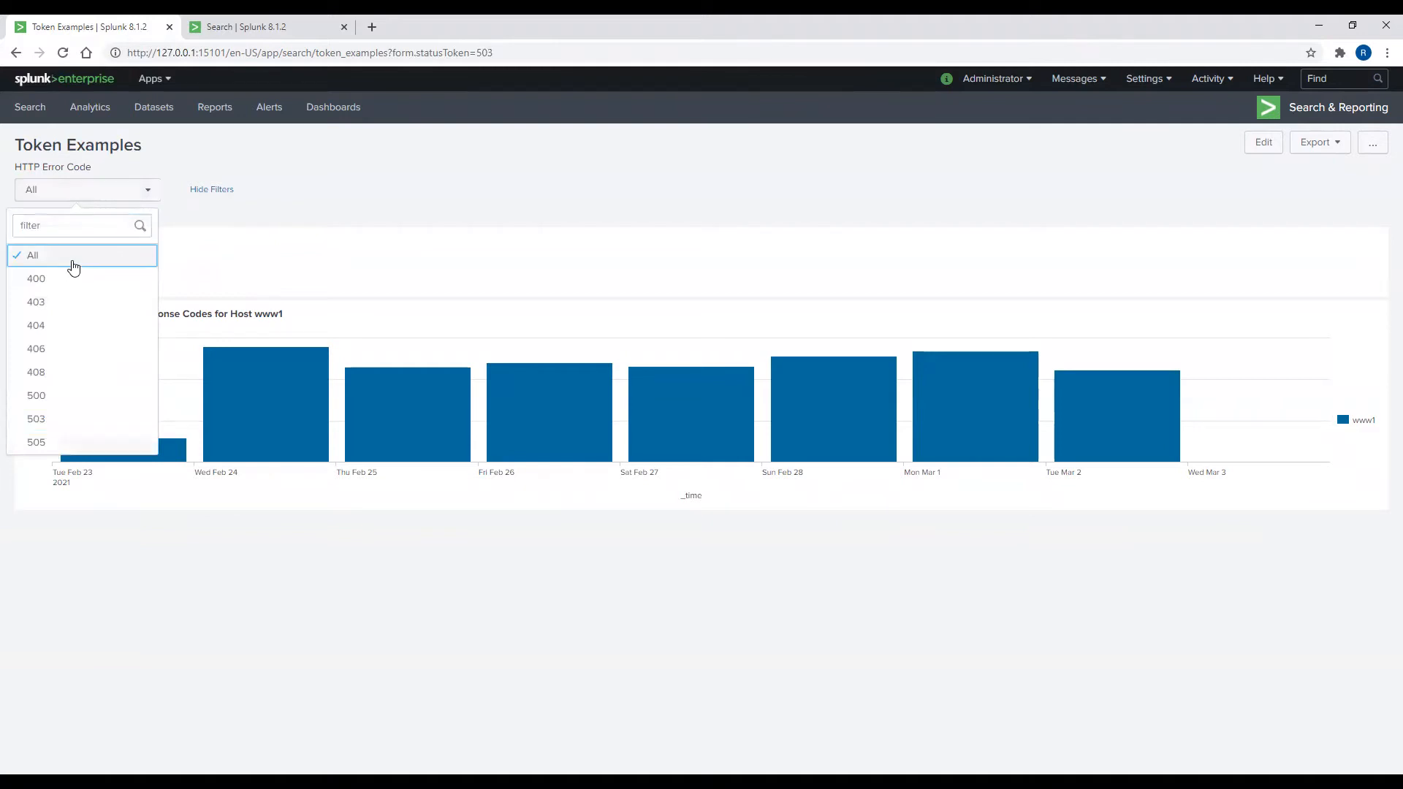
left_click(71, 259)
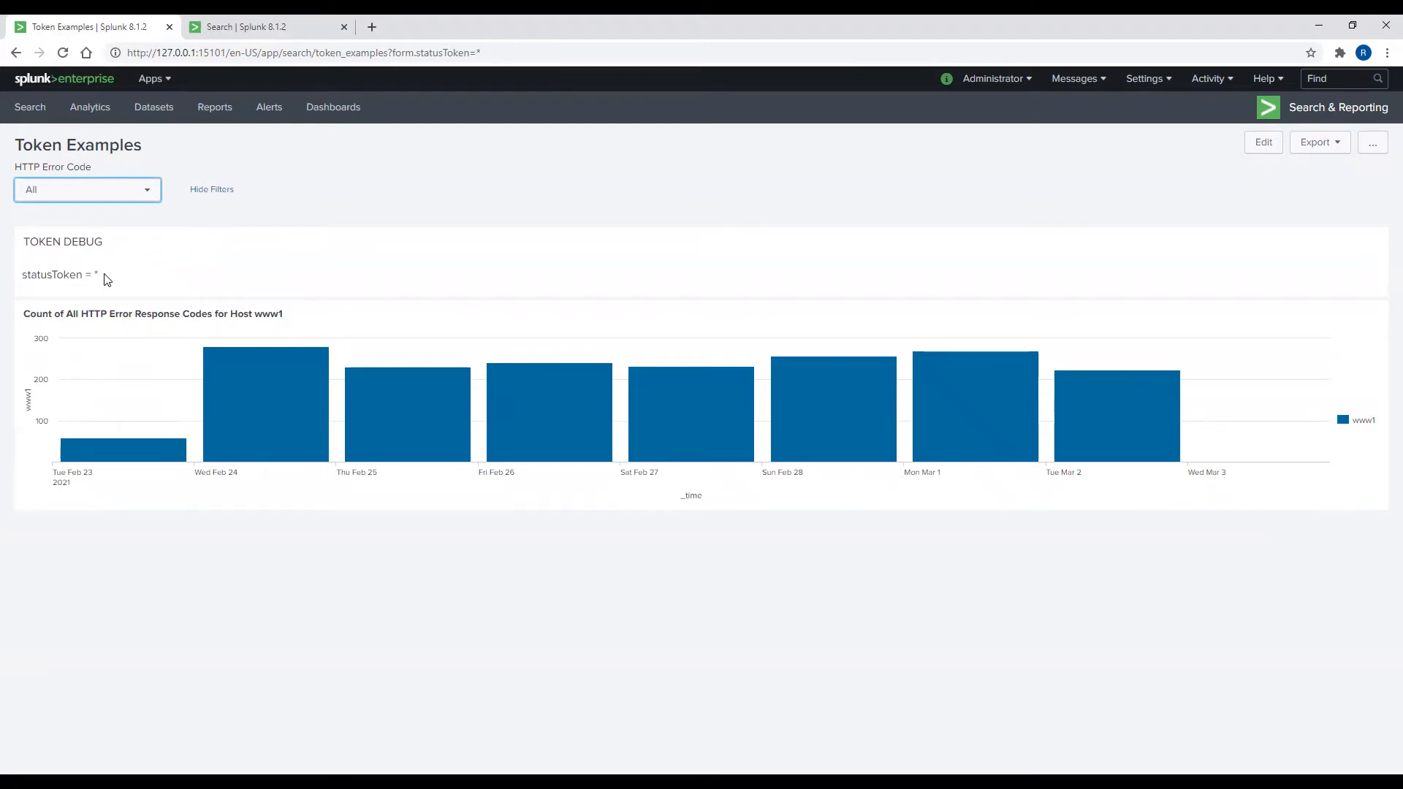
left_click(1264, 145)
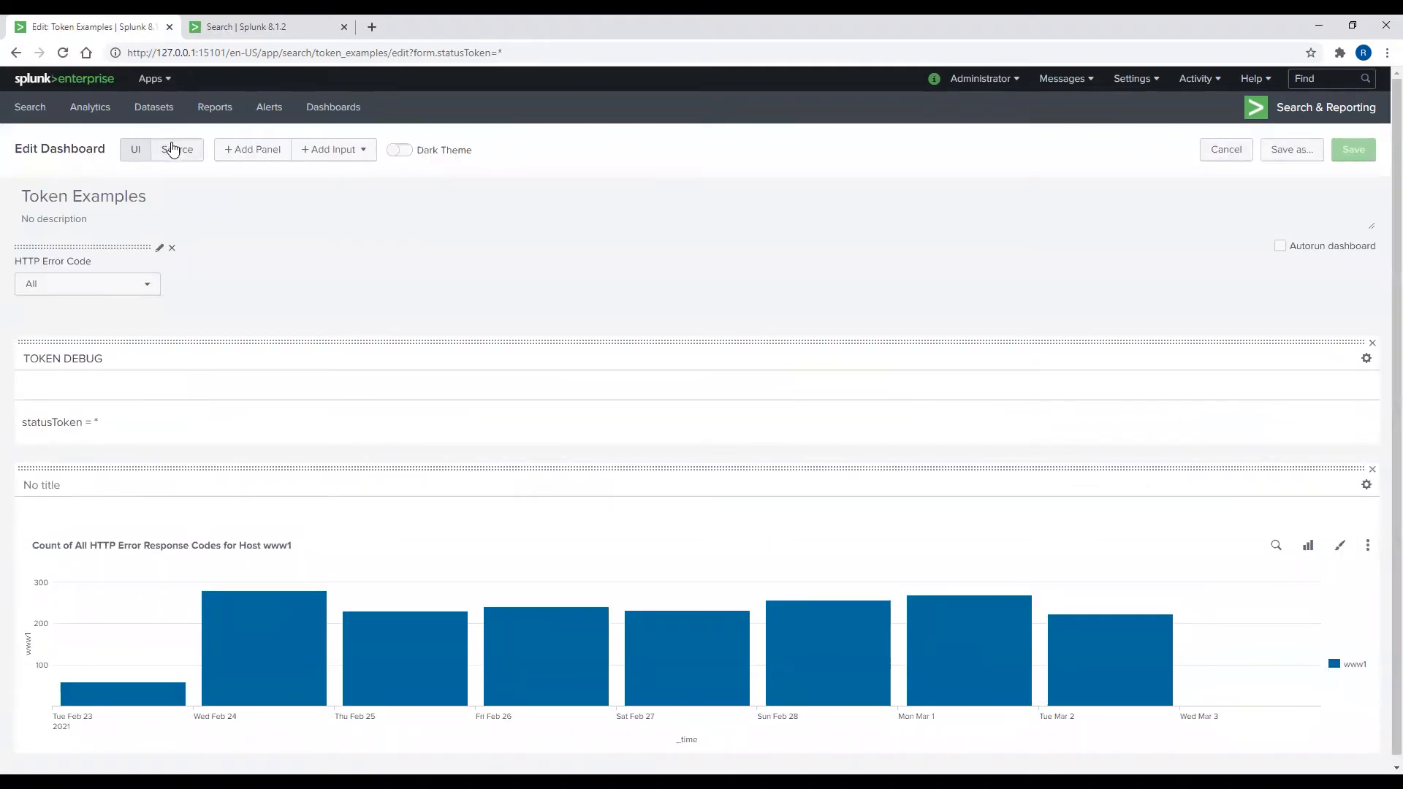
Step: In the XML source, add a <change> block setting statusOptionLabelToken to $label$ after the input's search
left_click(173, 150)
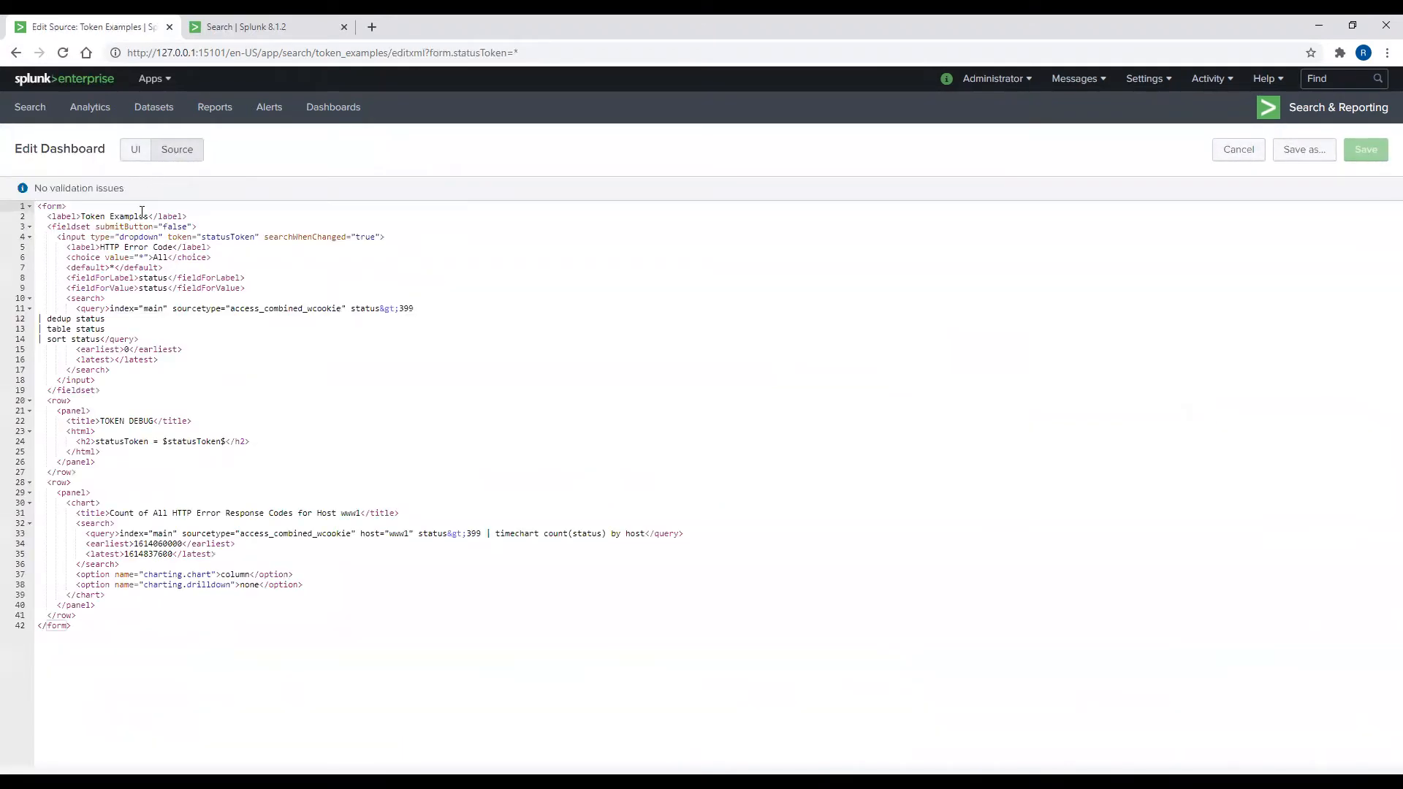
left_click_drag(167, 237, 259, 238)
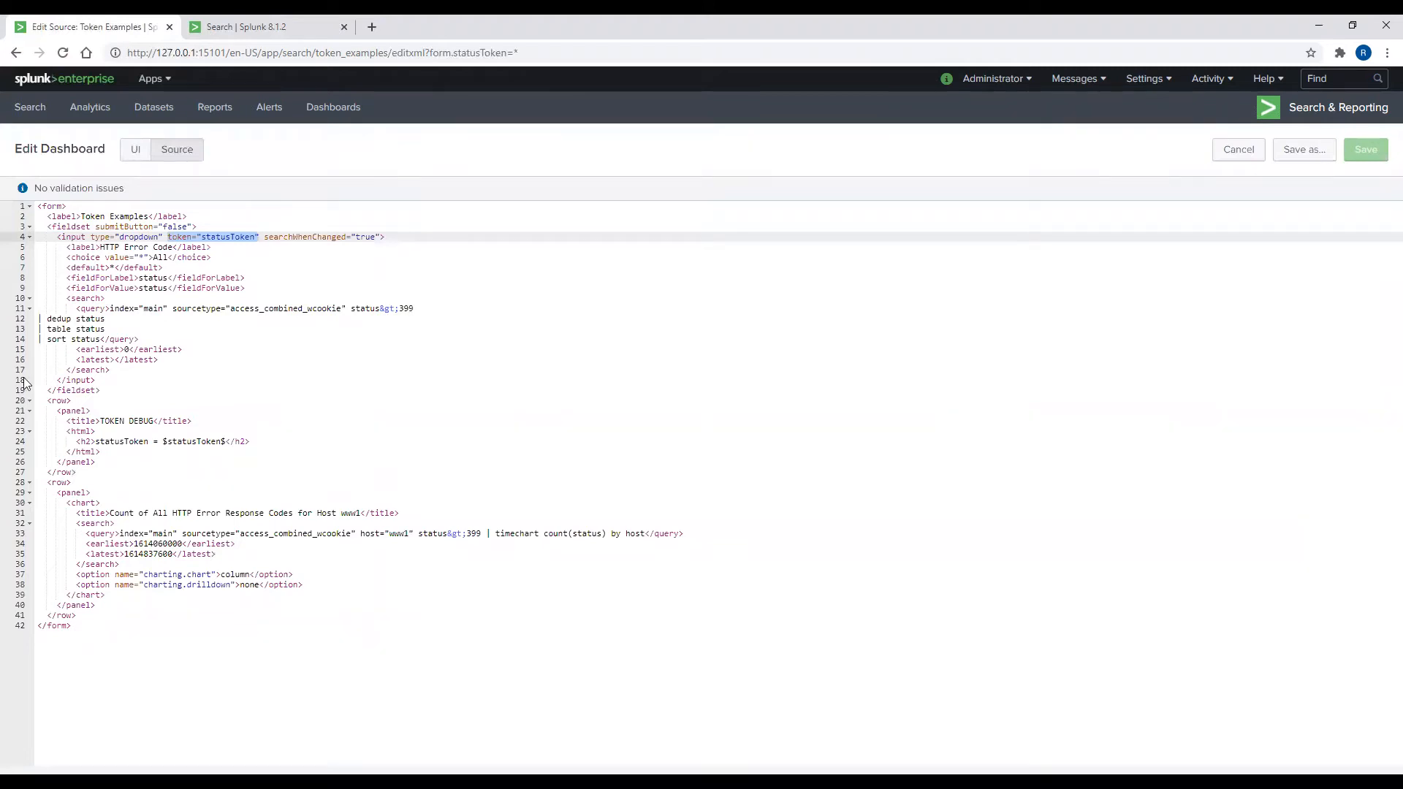
left_click(146, 370)
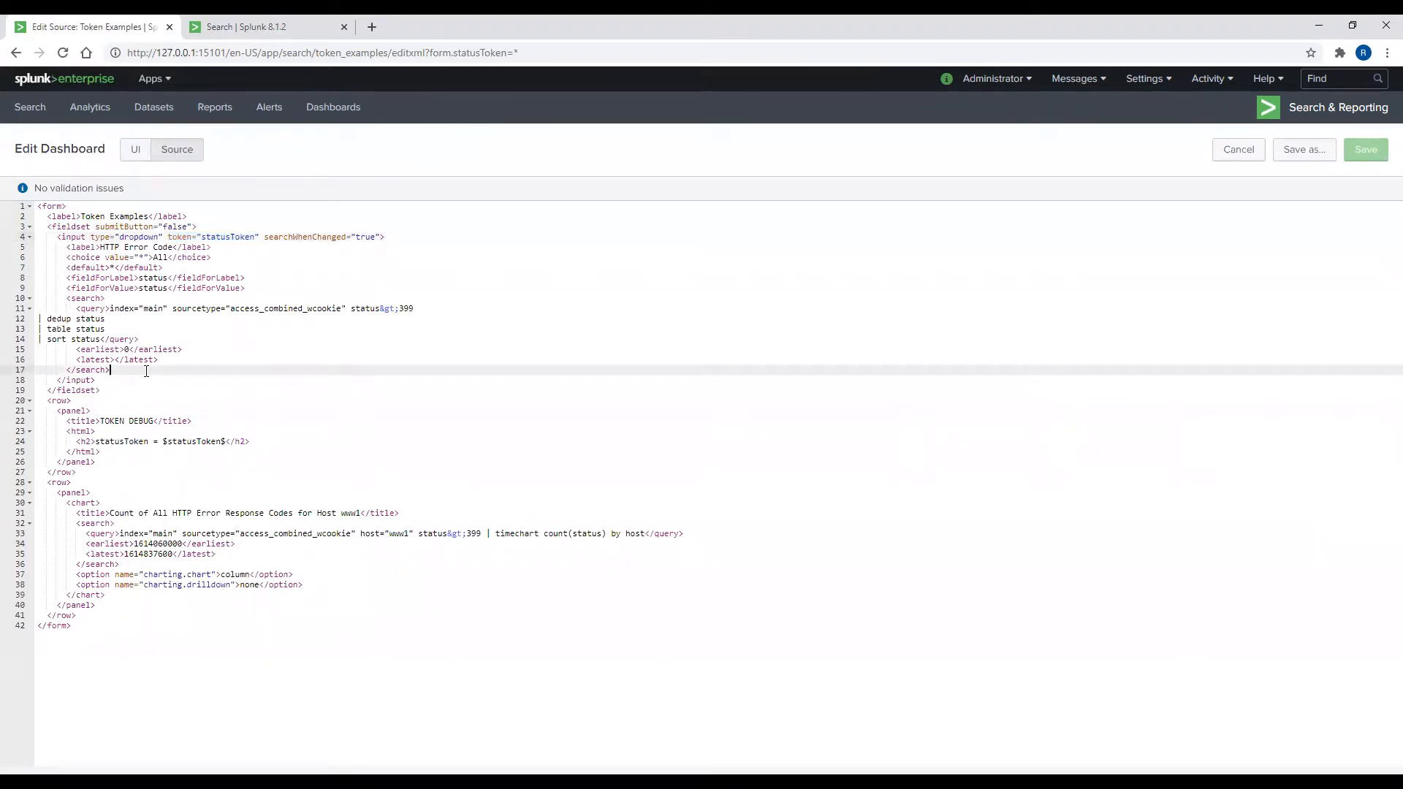
key("Return")
type("<change></change>")
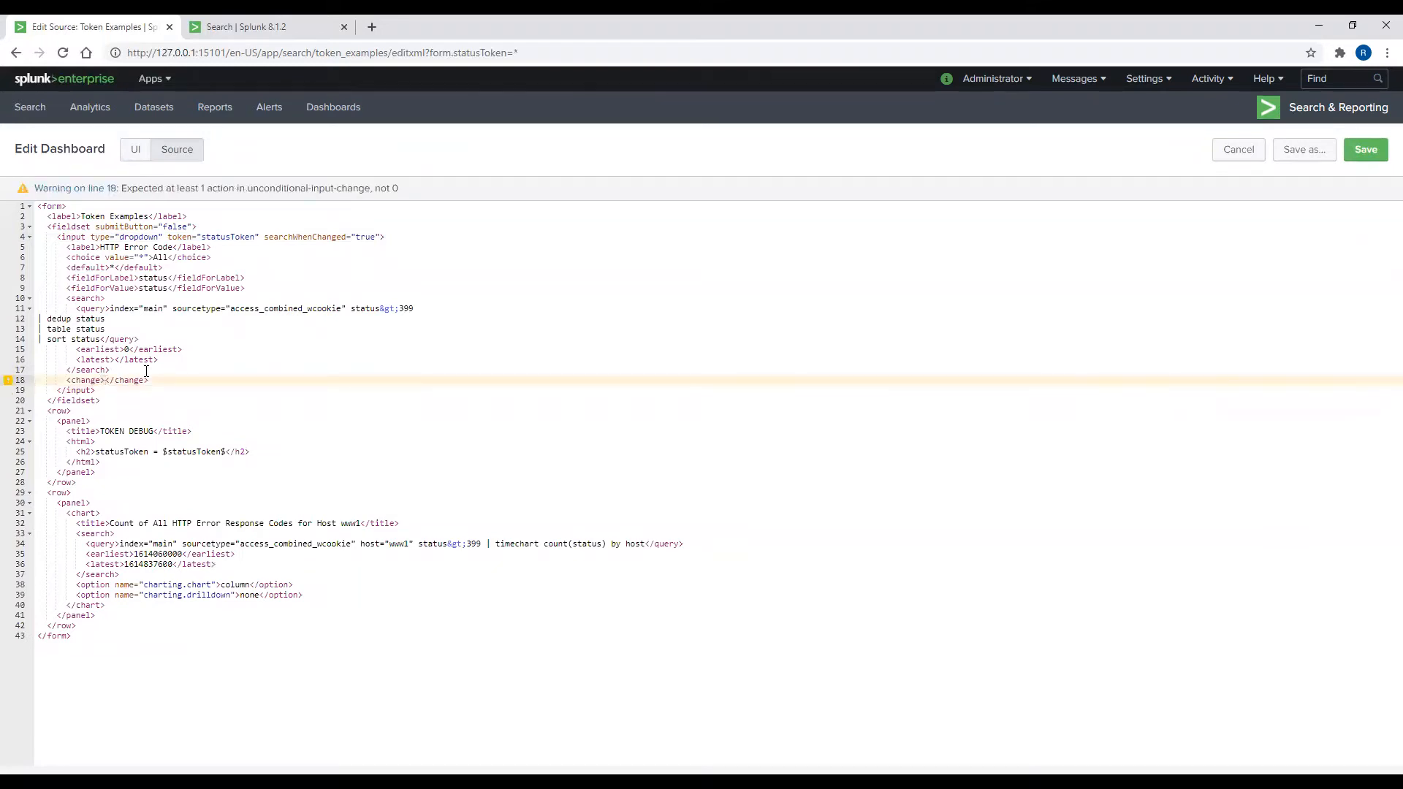
key("Return")
type("<")
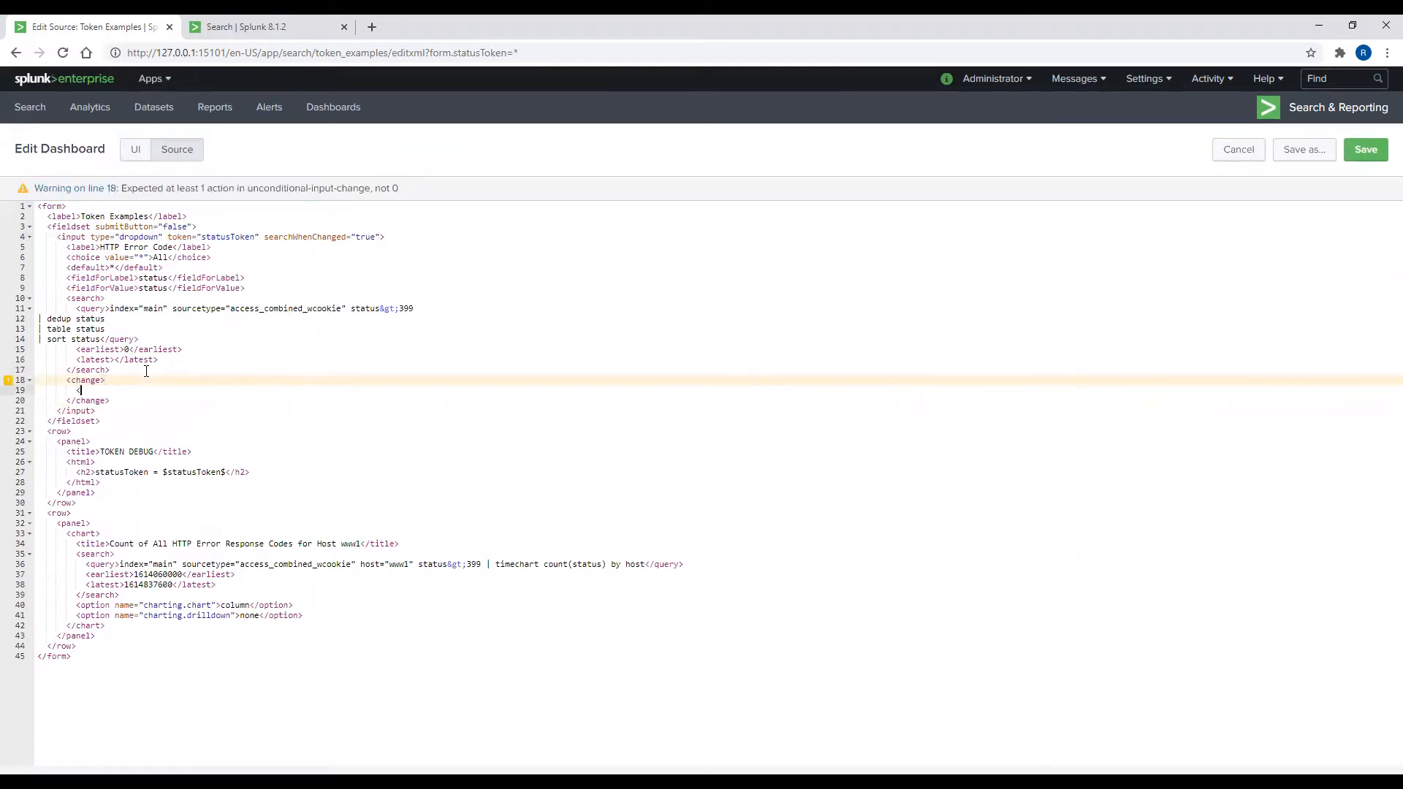
type("set token")
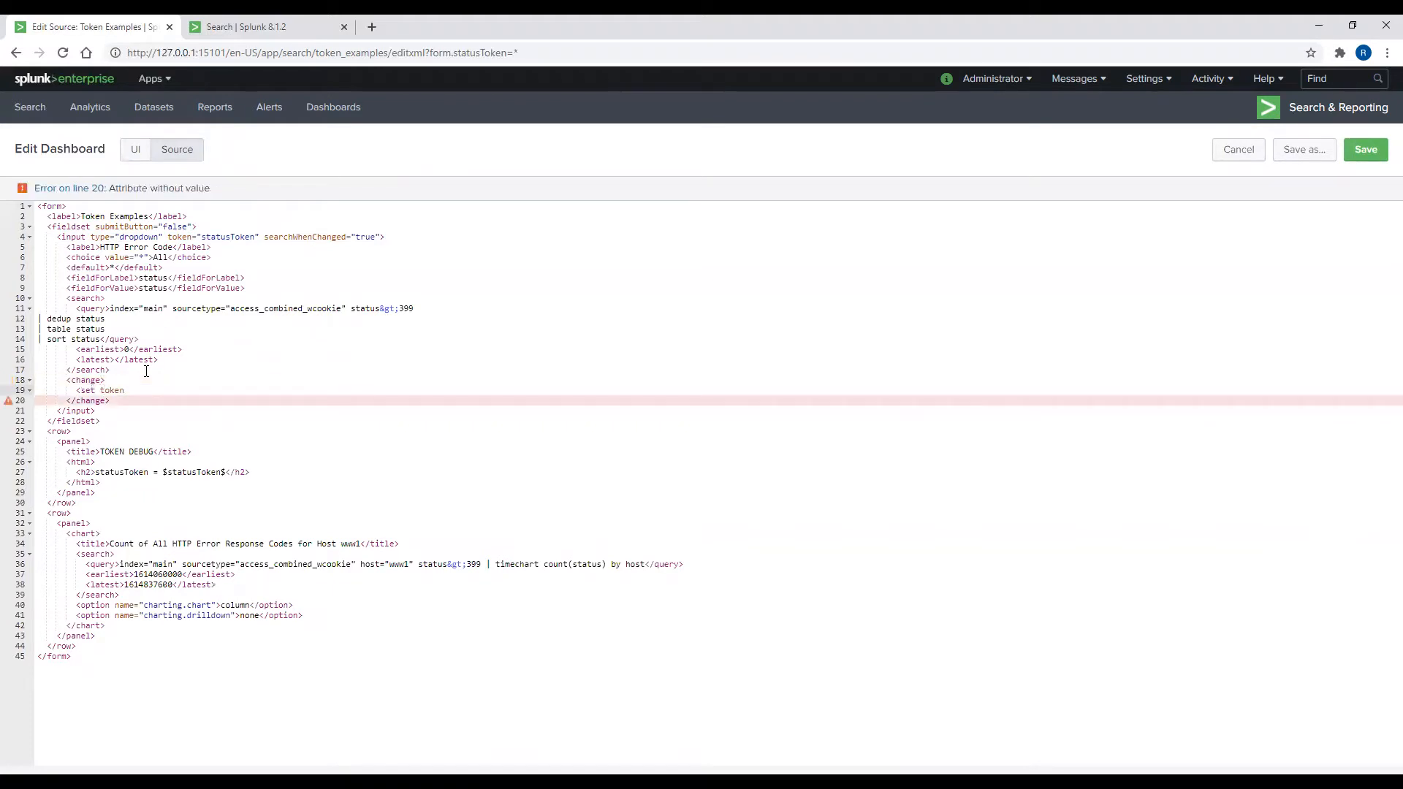
type("=\"")
type("statusOpti")
type("onLabelTok")
type("en\"")
type(">")
type("$label")
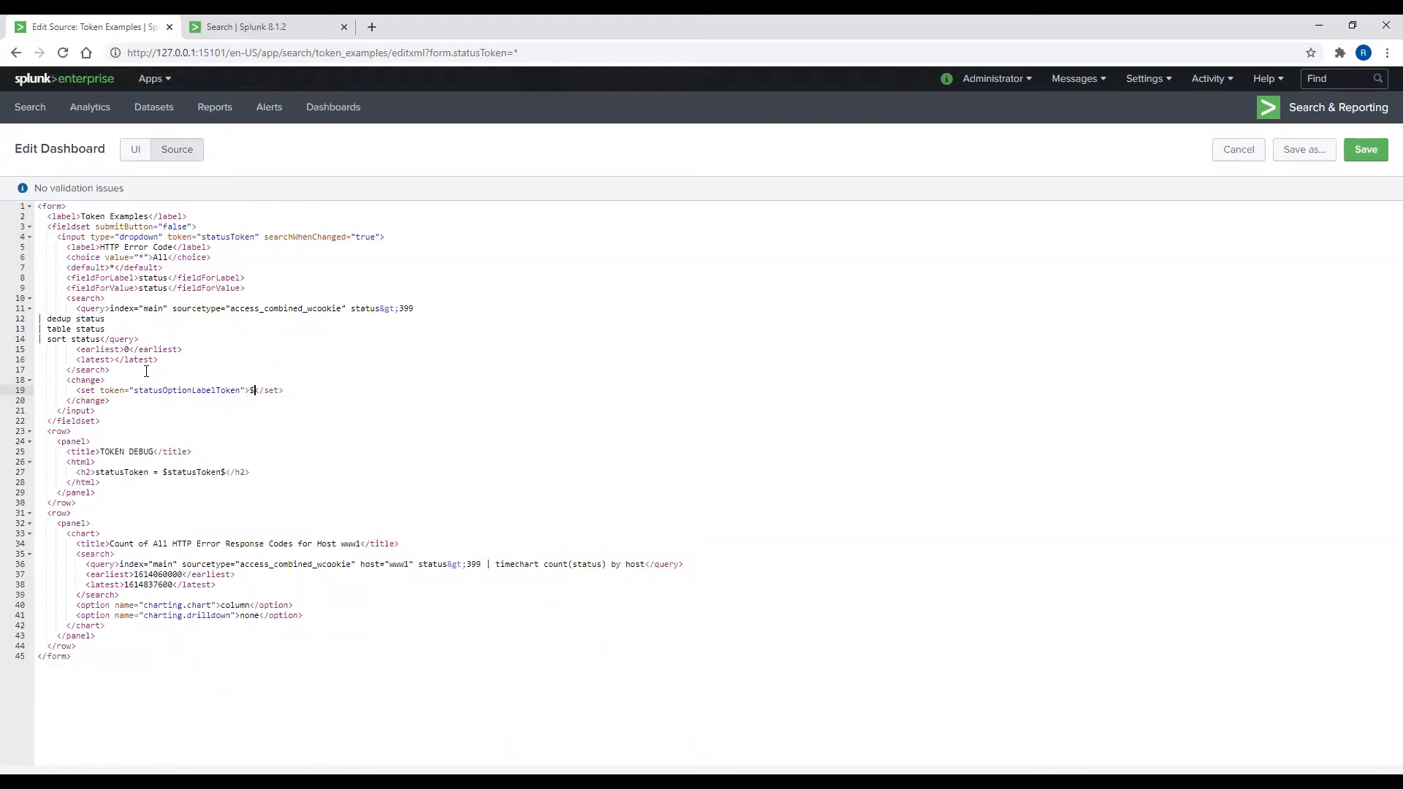
type("$")
Step: Add a second set line giving statusOptionValueToken the value $value$
key("Return")
type("<")
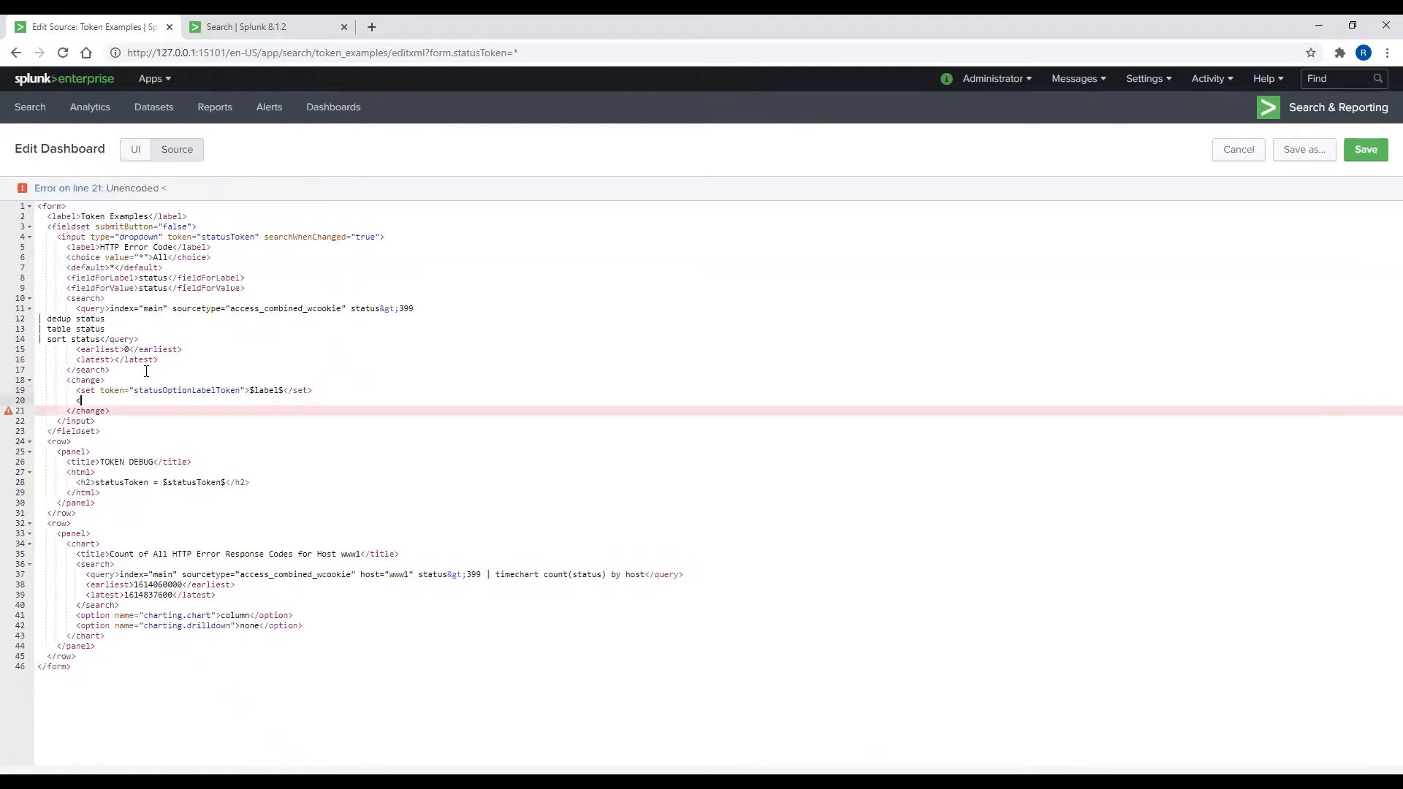
type("set token=\"statusOptionValueTlo")
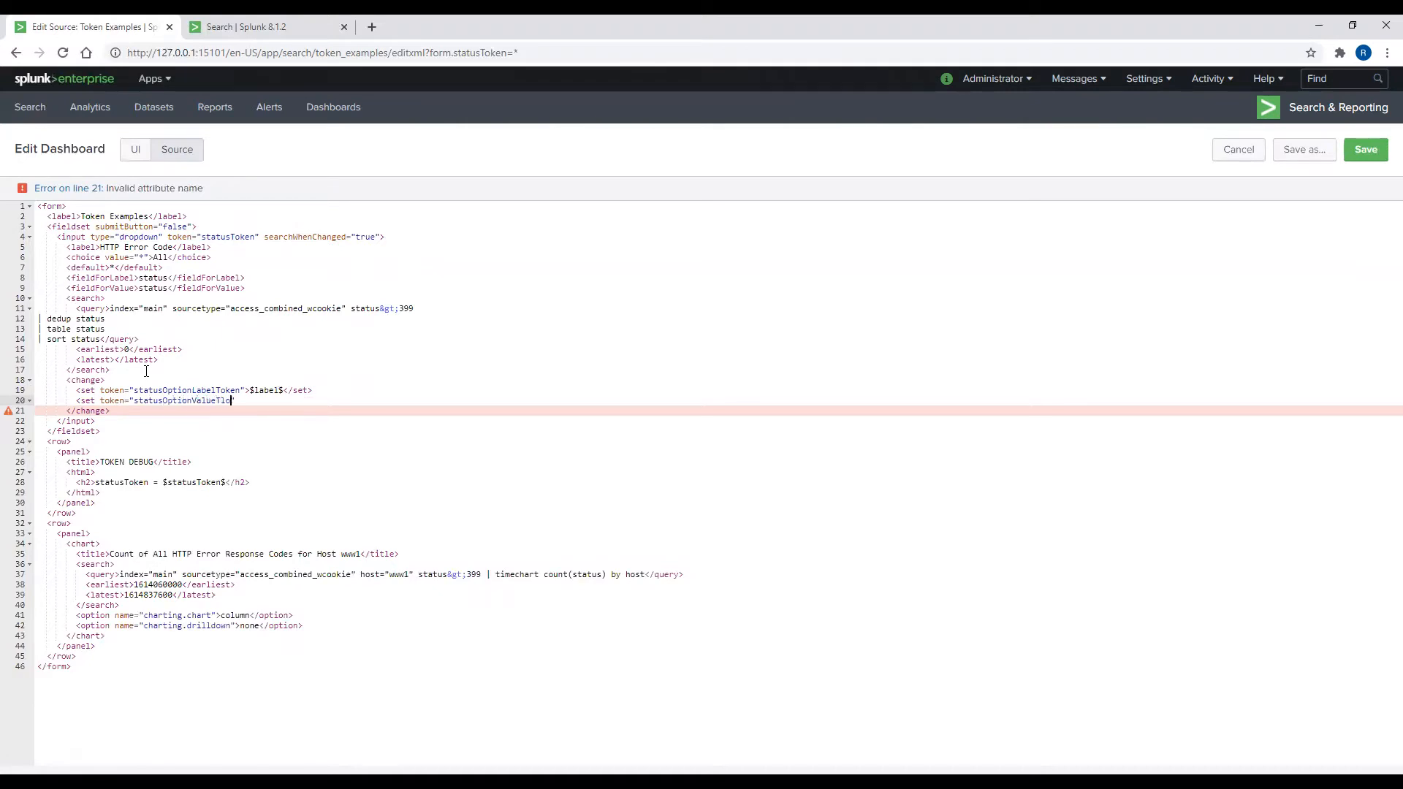
key("BackSpace")
key("BackSpace")
type("oken\">$value$</set>")
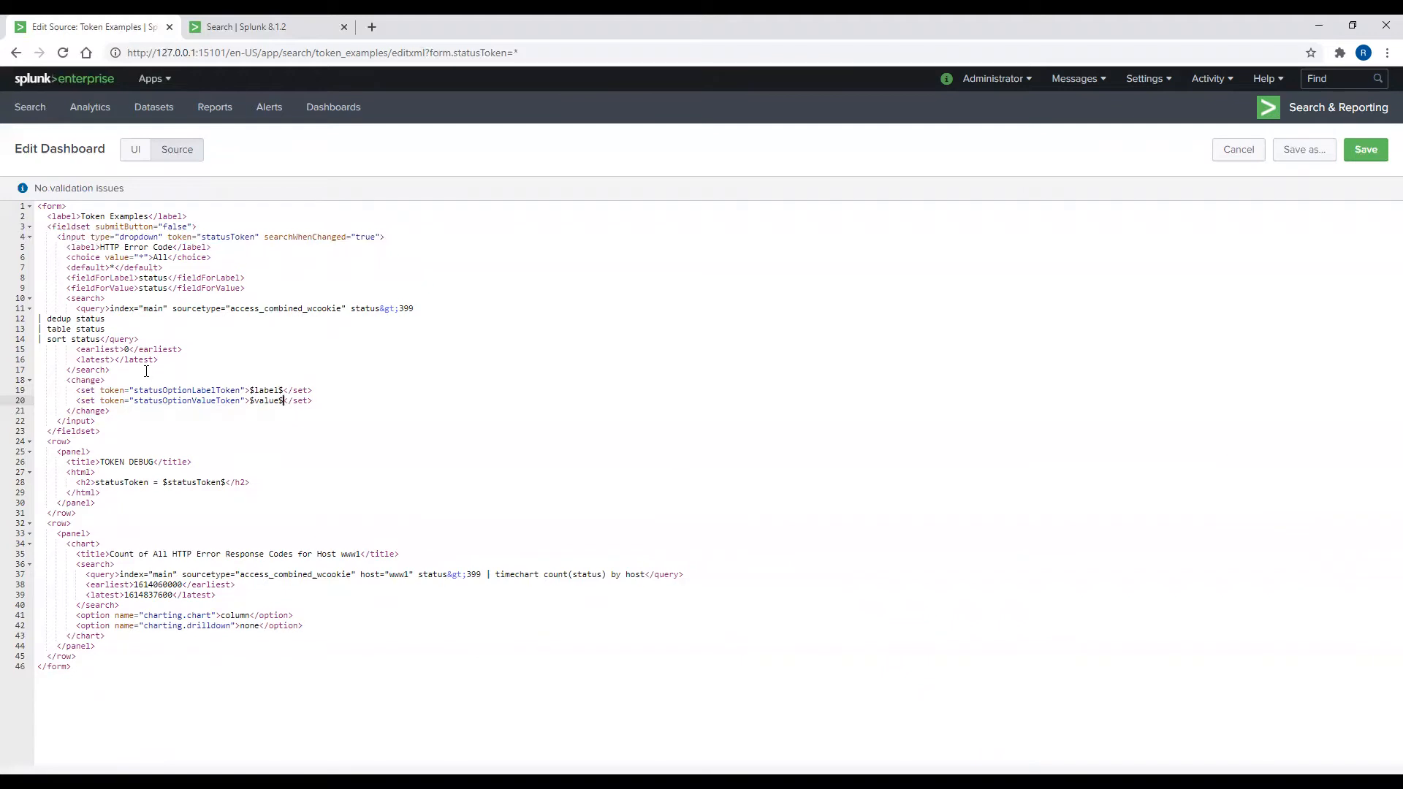
Step: Below the statusToken heading, add h2 lines for statusOptionLabelToken and statusOptionValueToken
left_click(281, 484)
key("Return")
type("<")
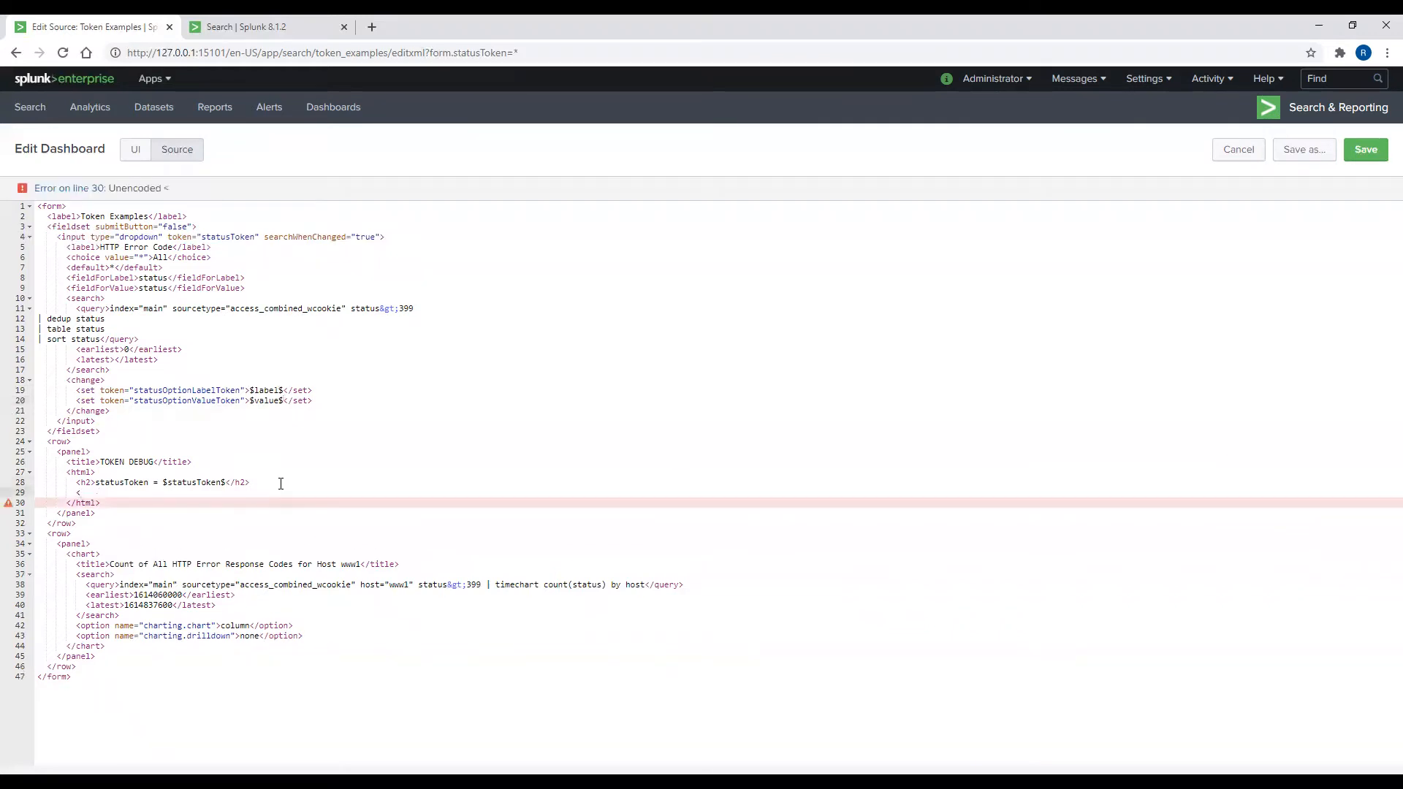
type("h2></h2>")
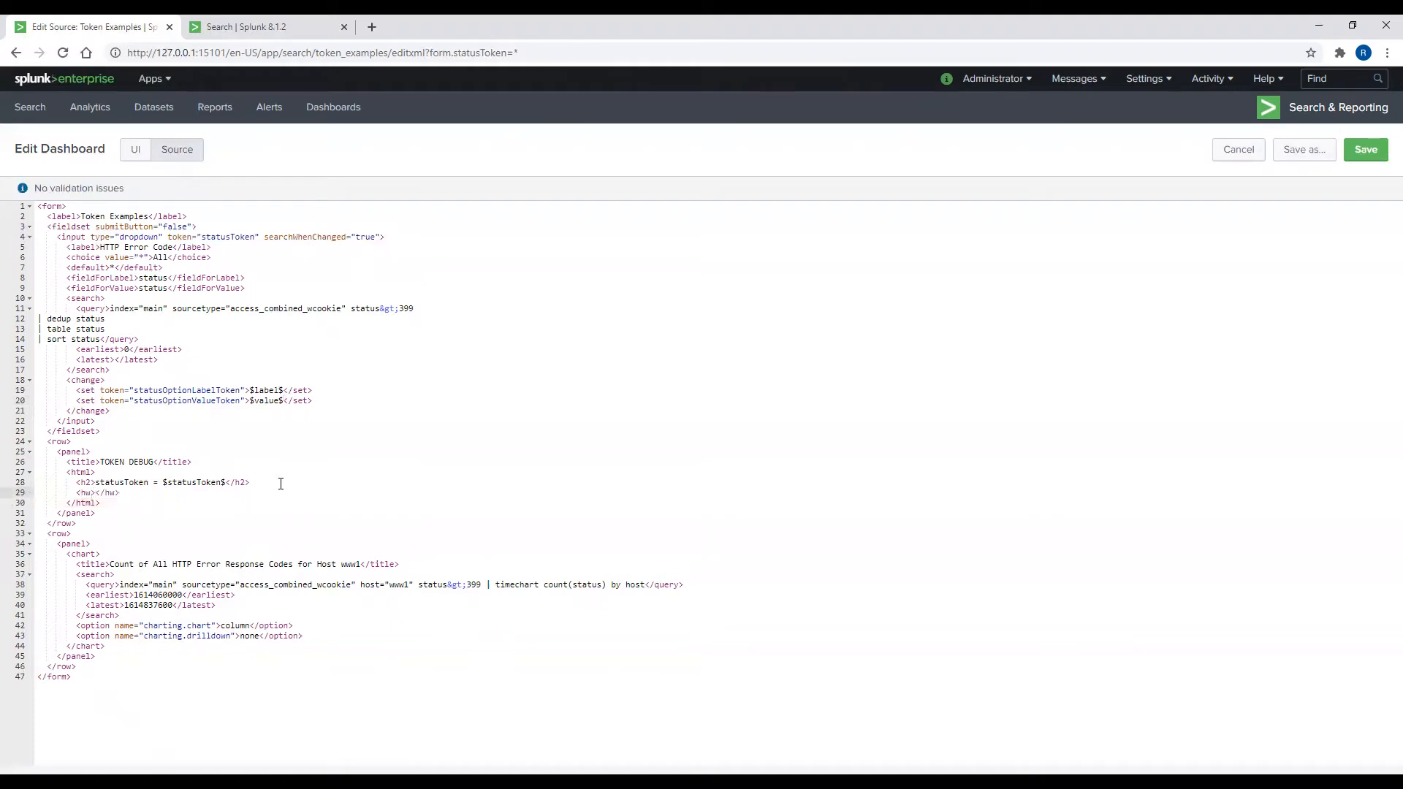
key("Delete")
key("Delete")
key("Delete")
key("Delete")
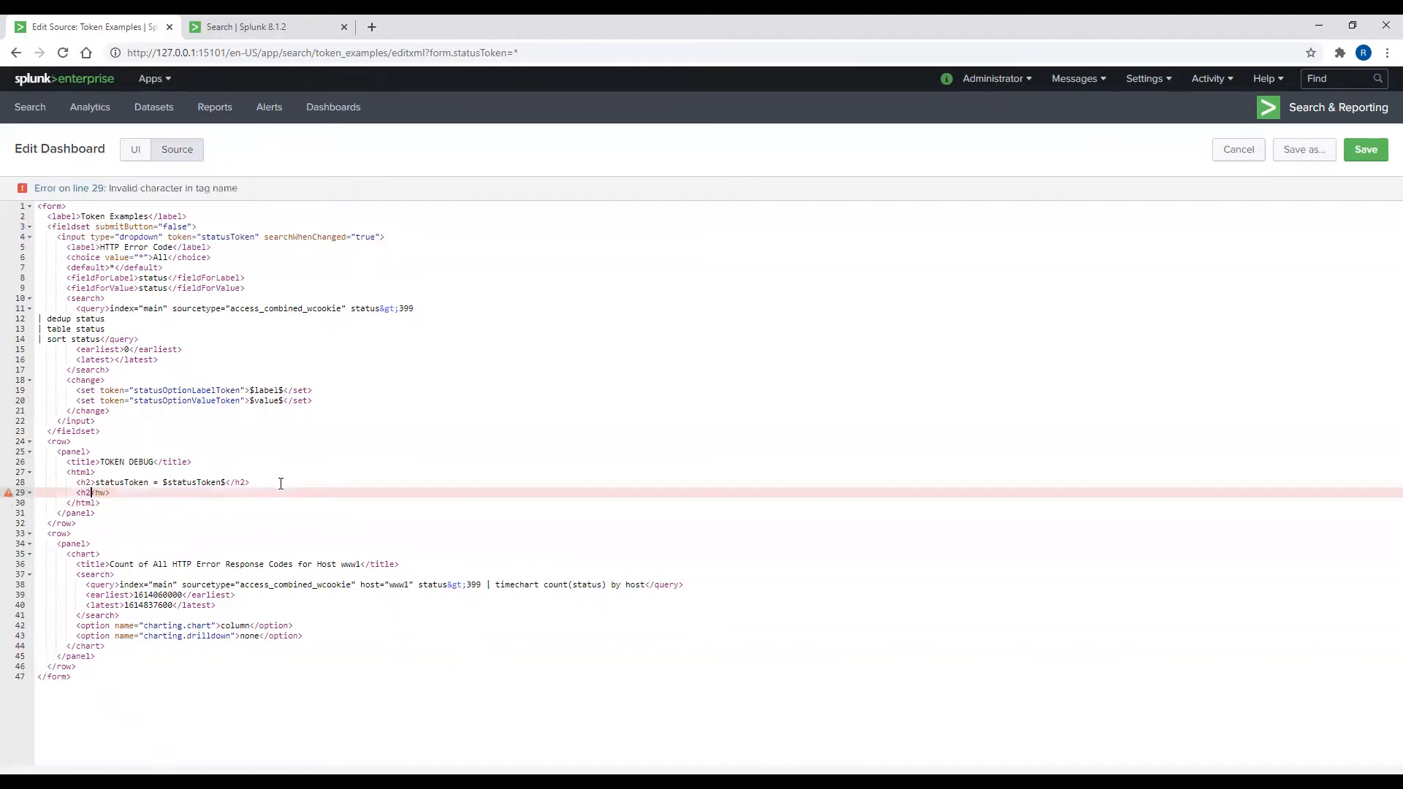
type(">")
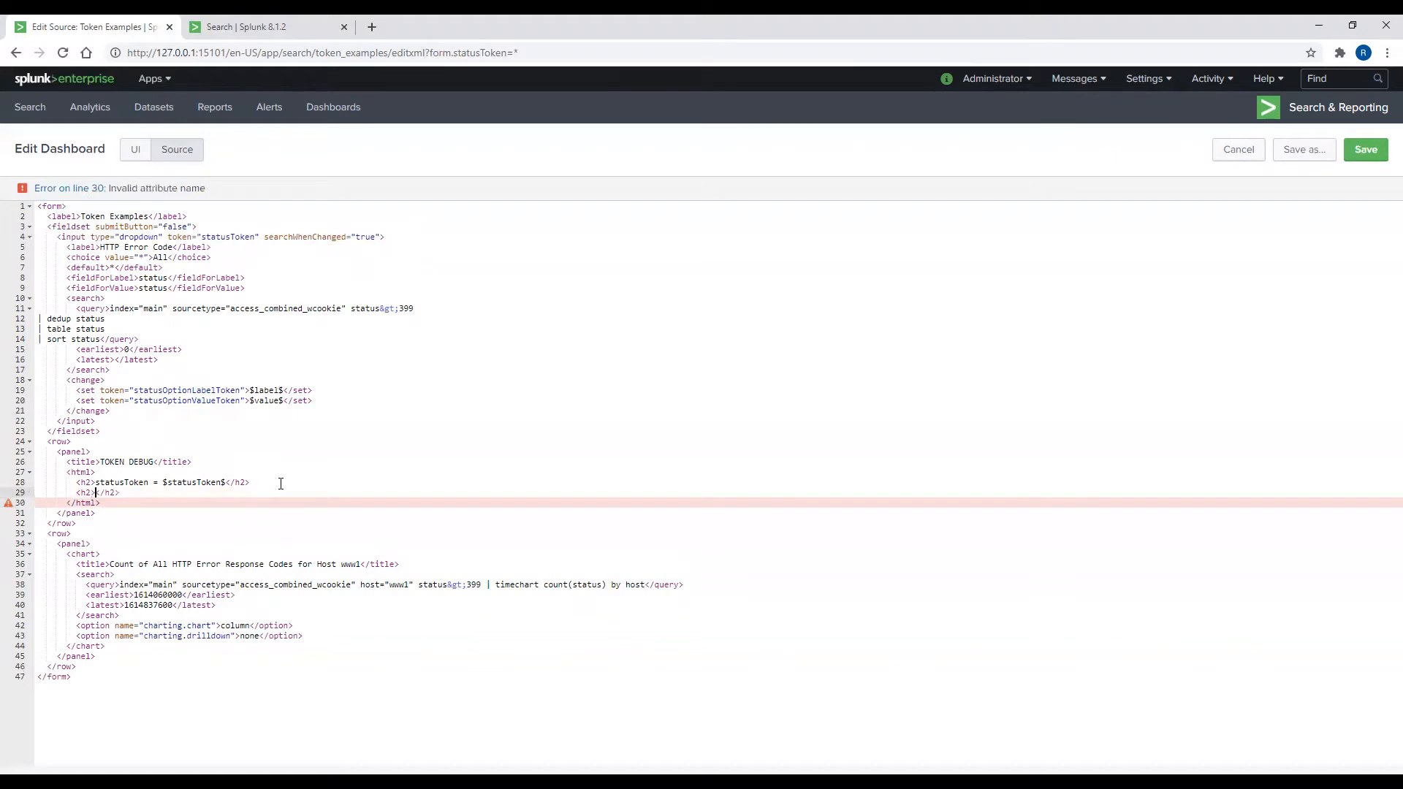
type("statusOptionLabelToken")
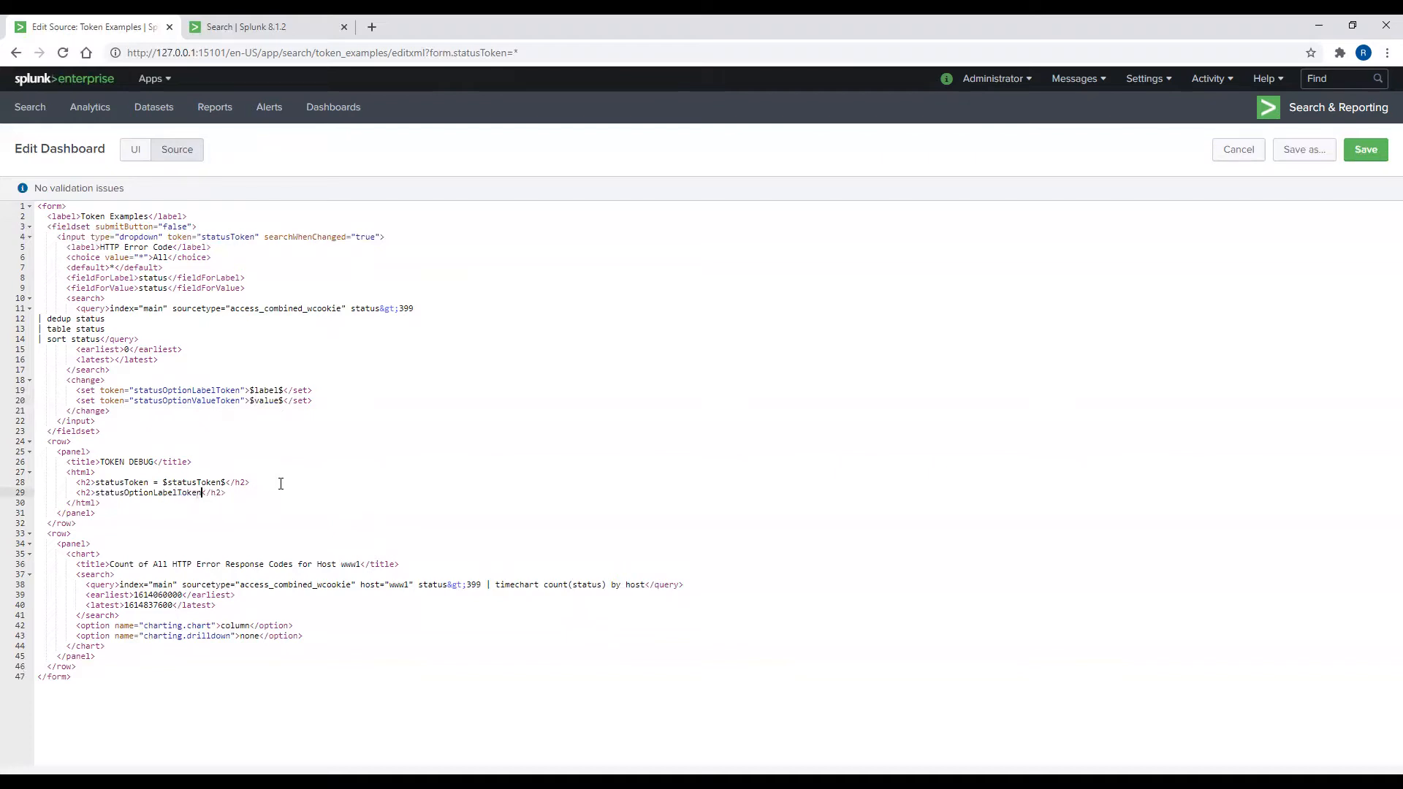
type(" = $statusOptionLabelToken$")
key("Return")
type("<h")
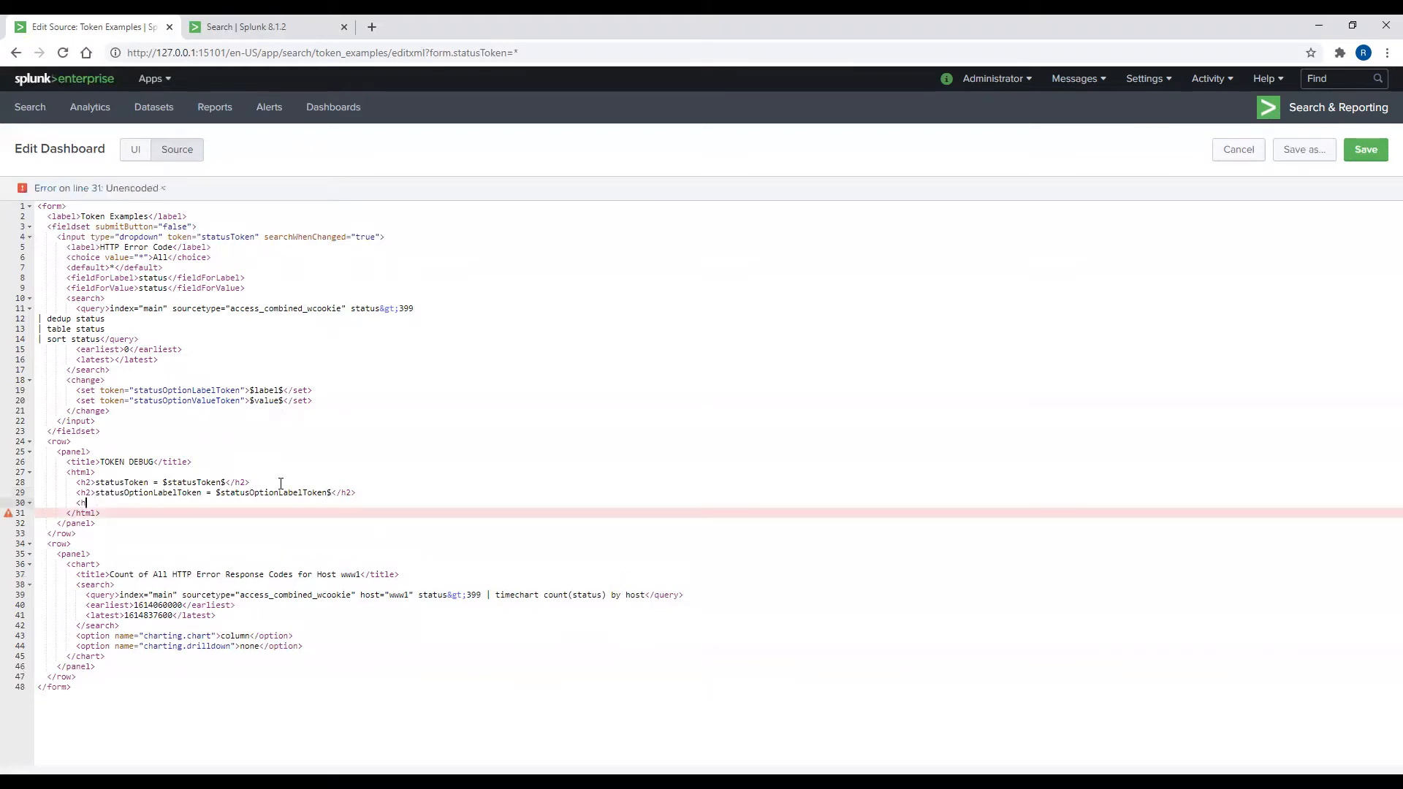
type("2>status")
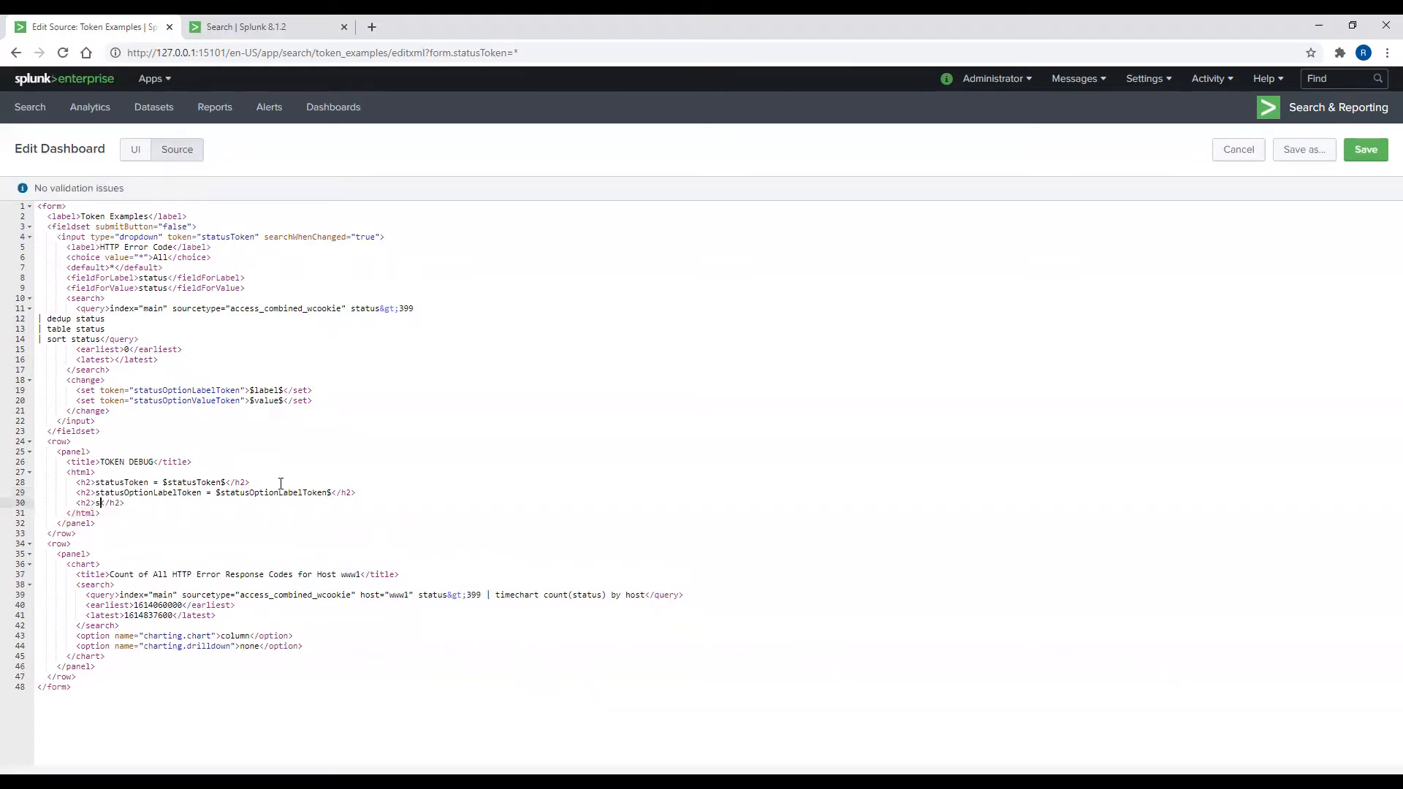
type("OptionValueToken = $status")
type("OptionValueToken$")
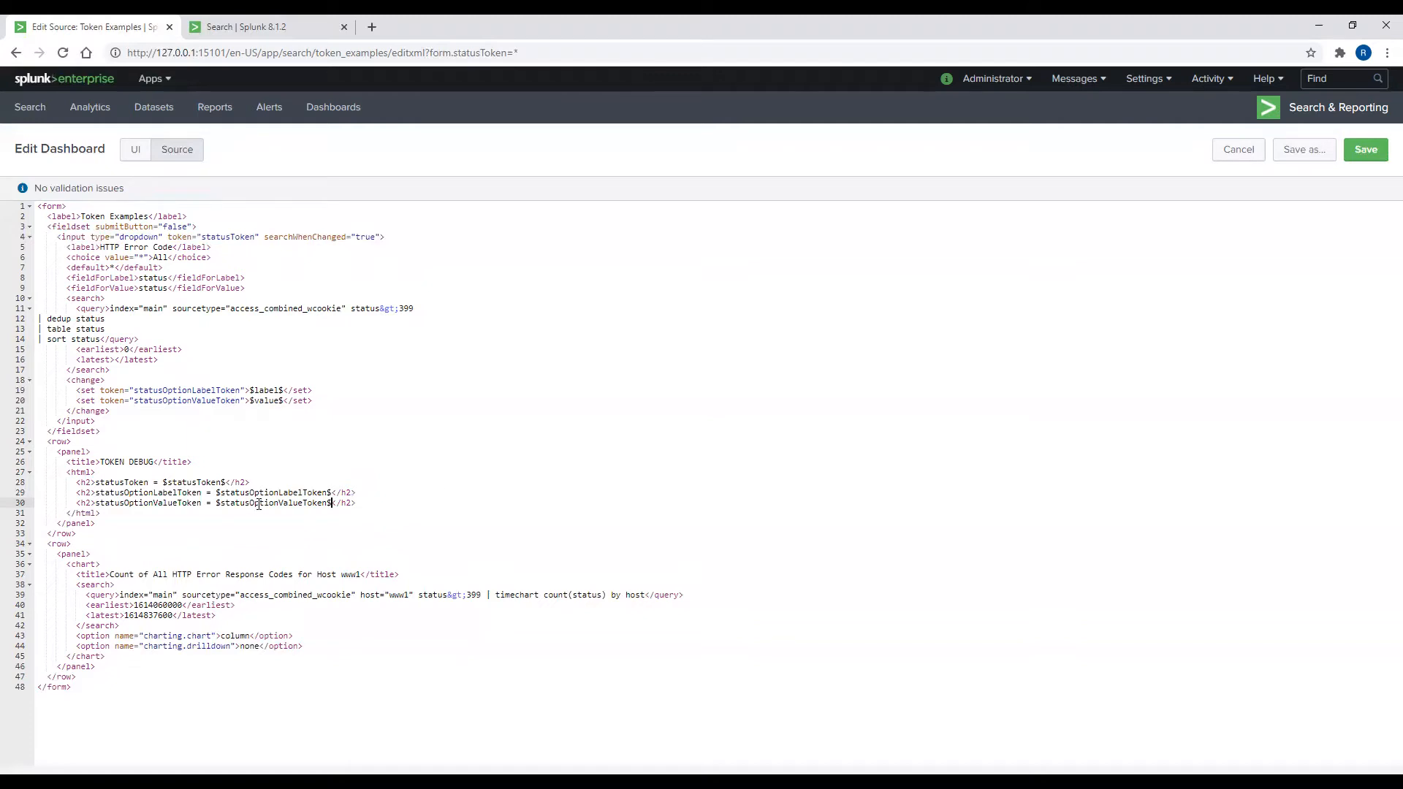
Step: Save the source, reload the dashboard, choose error code 403 from the dropdown, and re-enter edit mode
left_click(1364, 152)
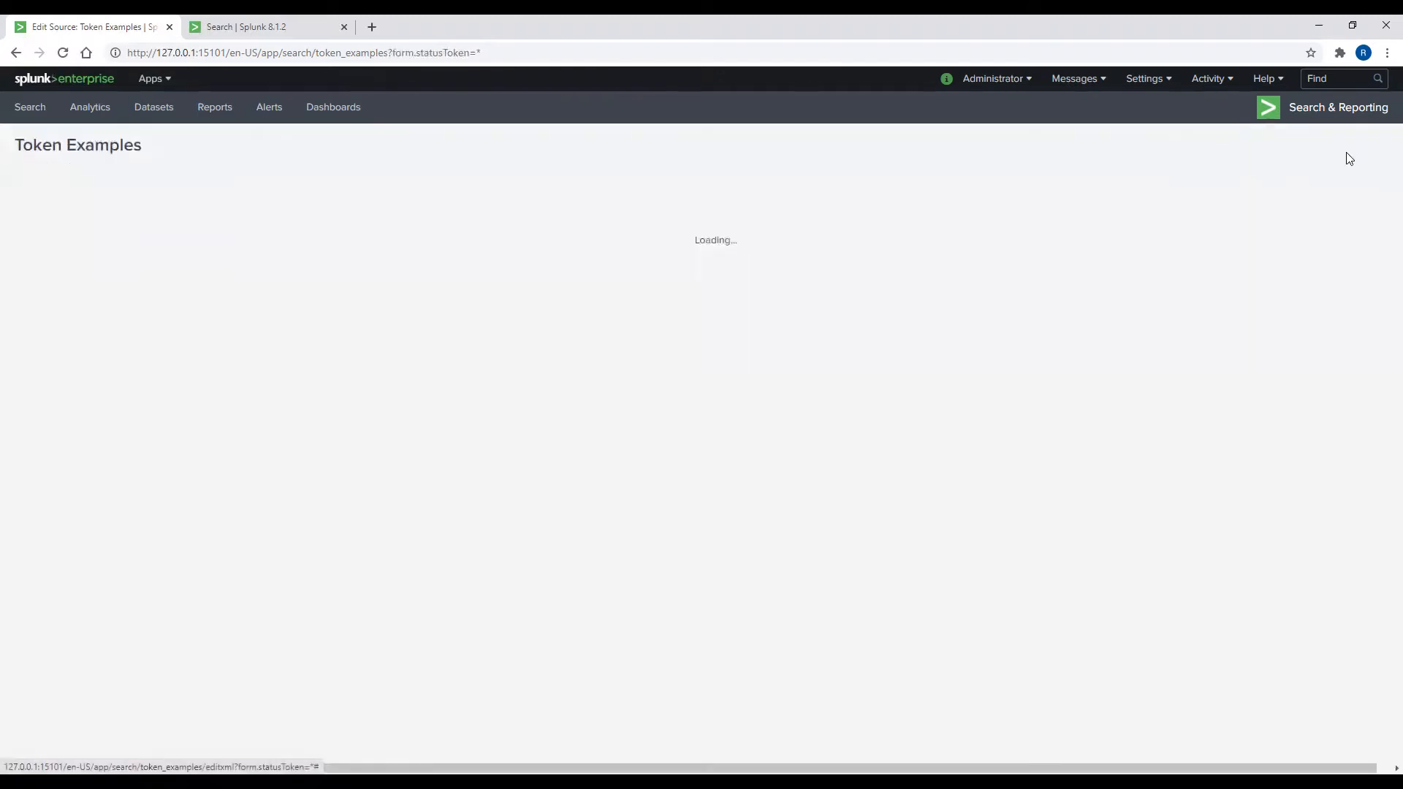
left_click(63, 52)
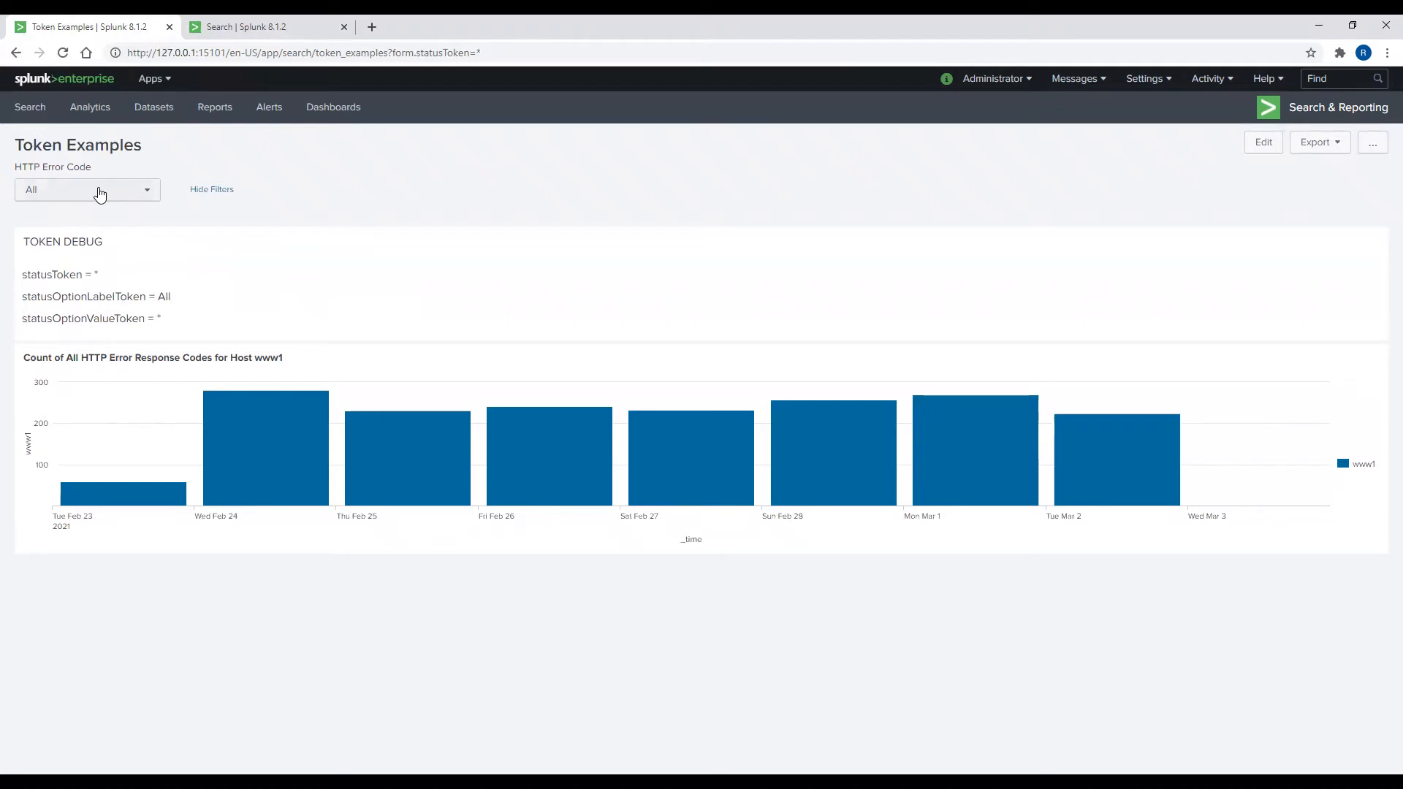
left_click(100, 194)
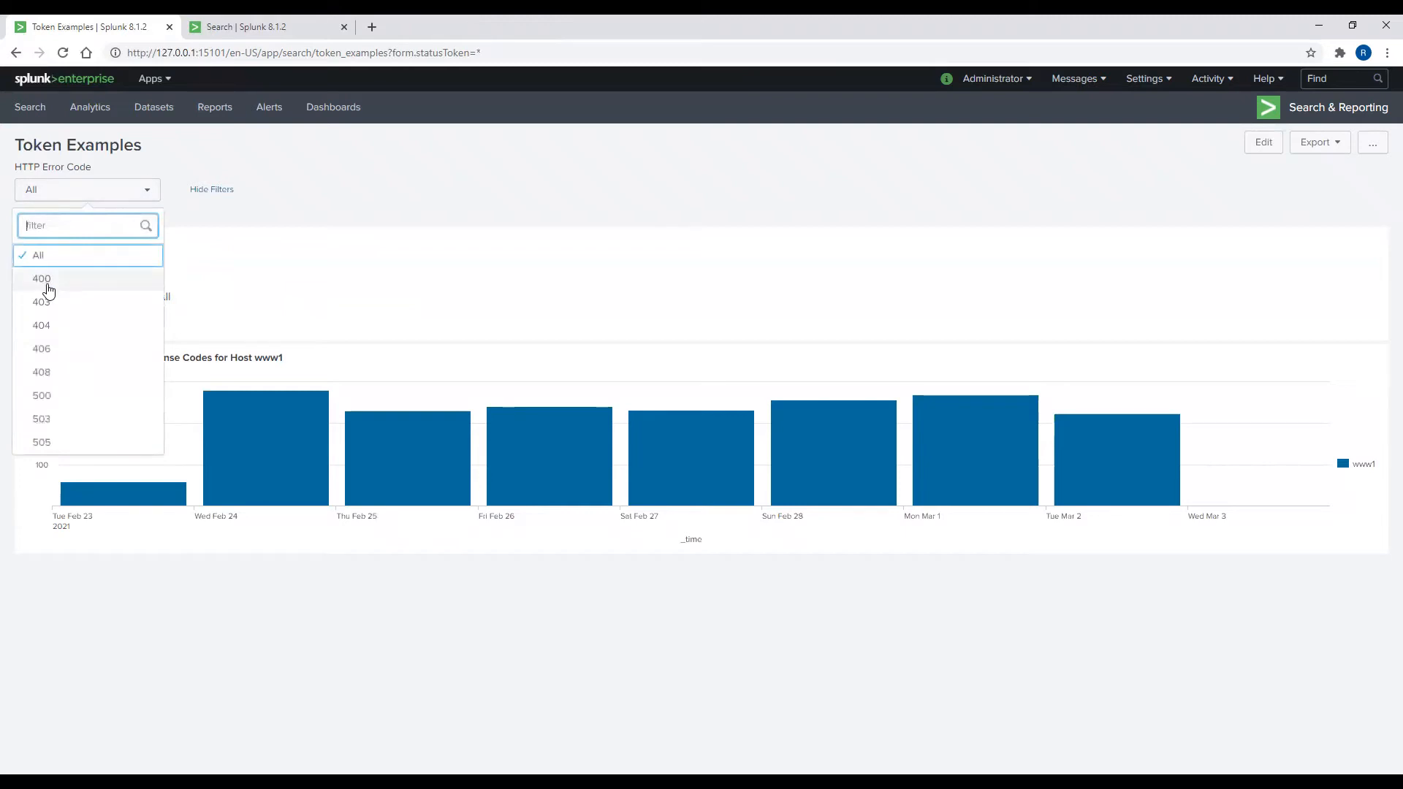
left_click(48, 302)
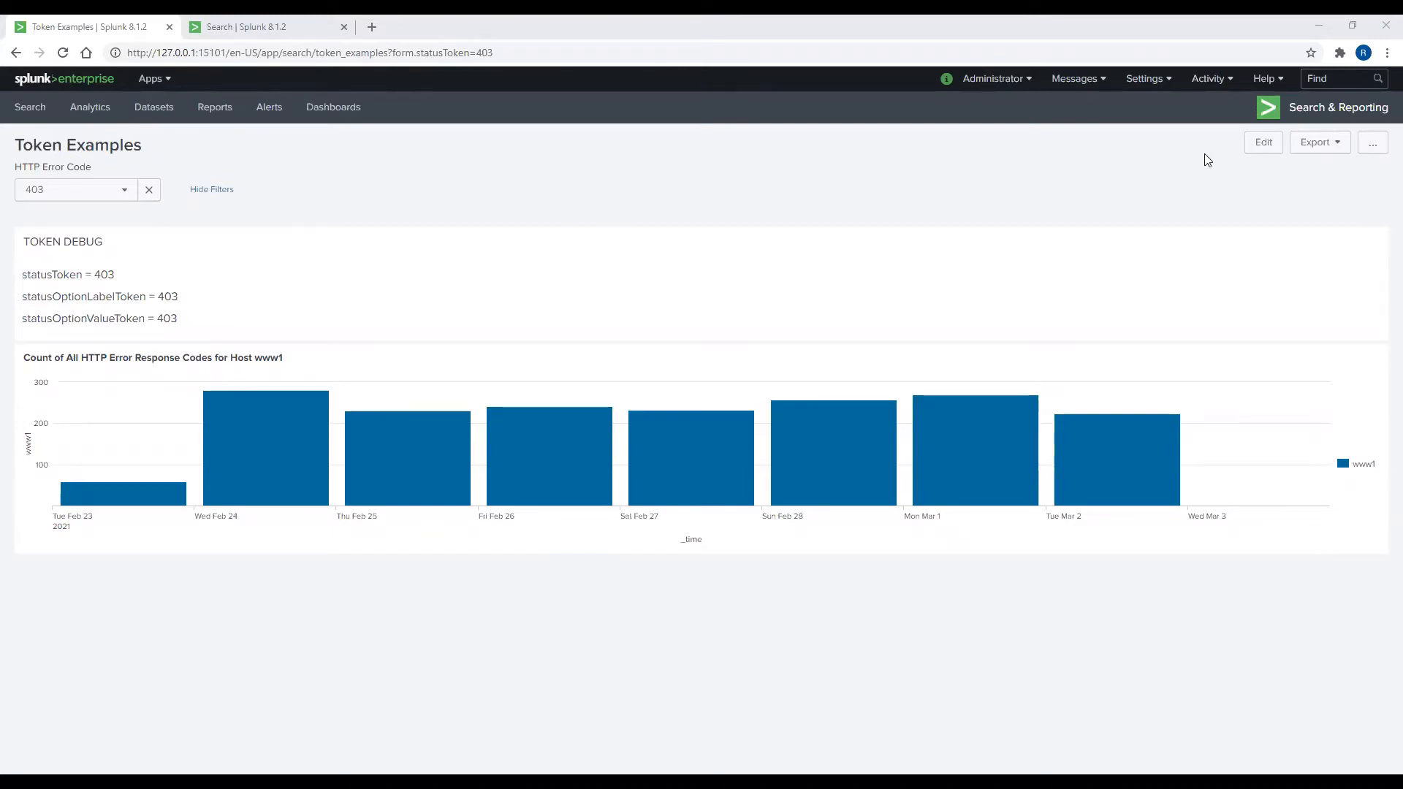
left_click(1262, 145)
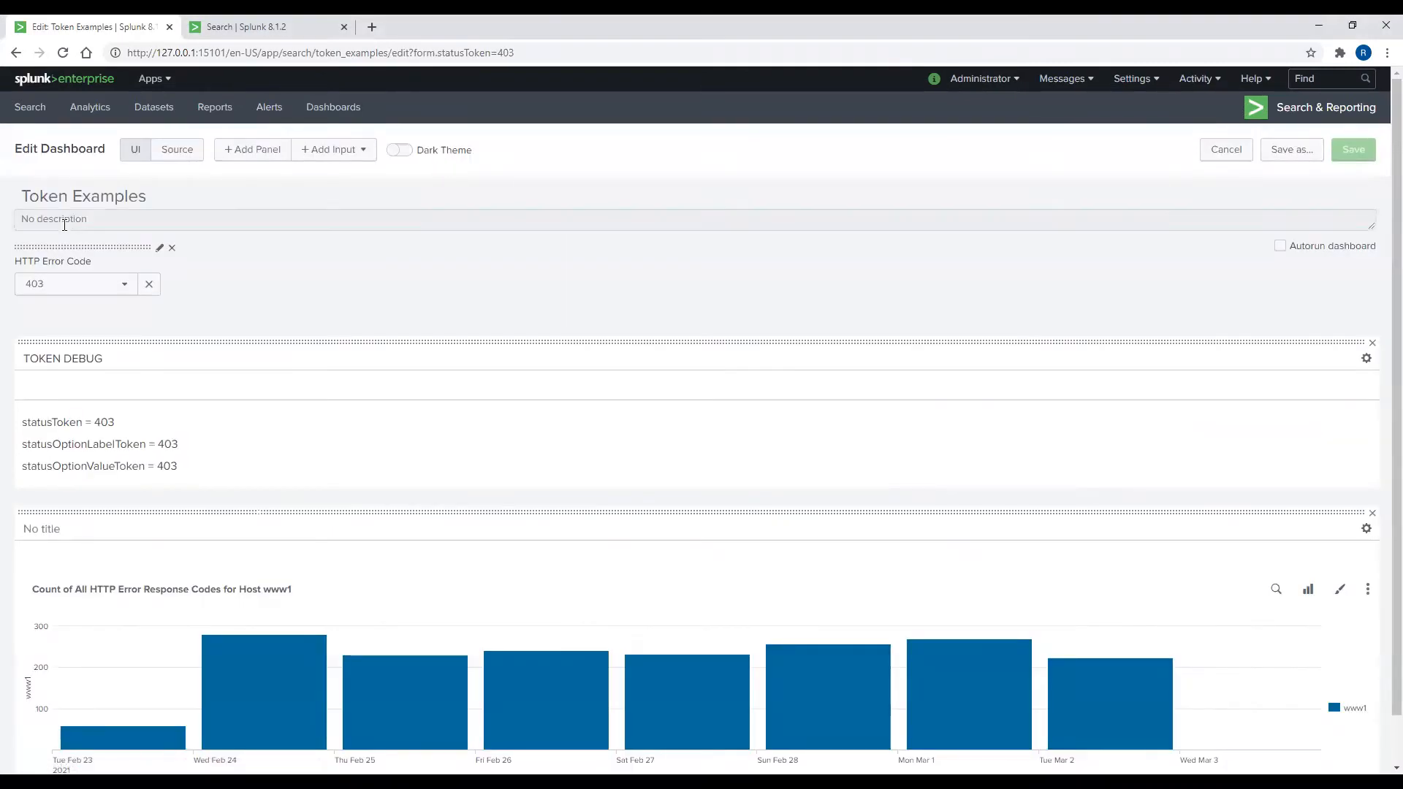
Step: In the XML source, replace the chart query's status&gt;399 with status=$statusToken$ and save
left_click(174, 153)
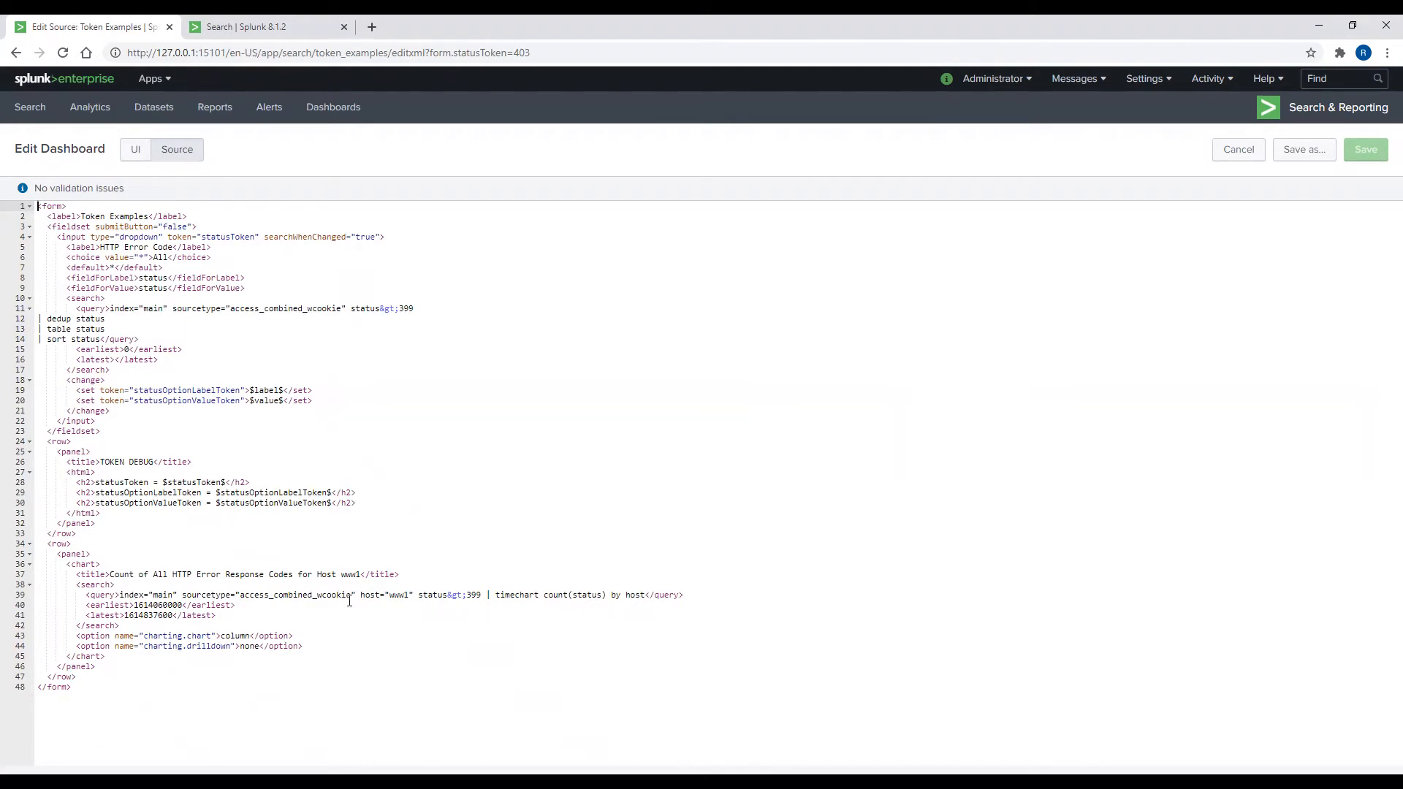
left_click_drag(420, 596, 481, 595)
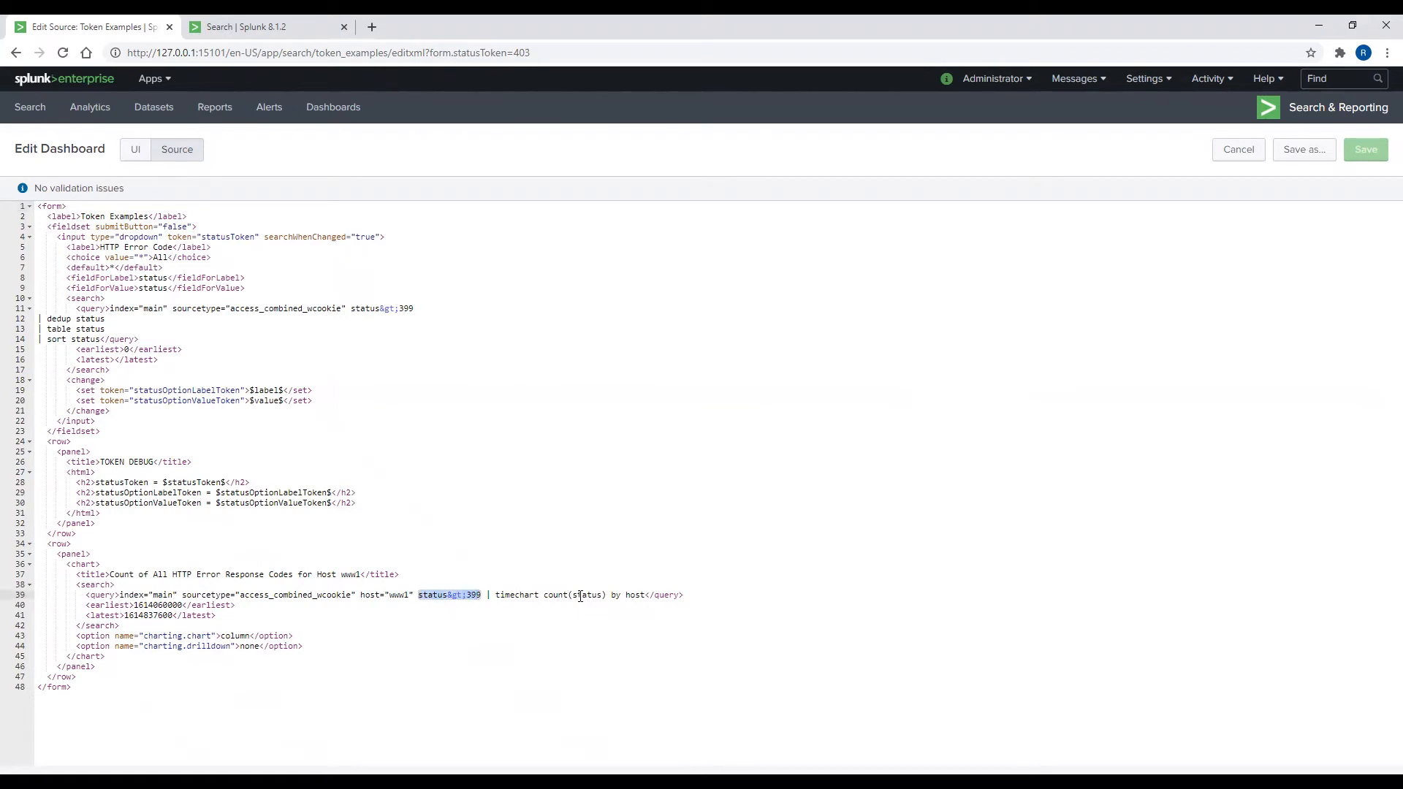
key("BackSpace")
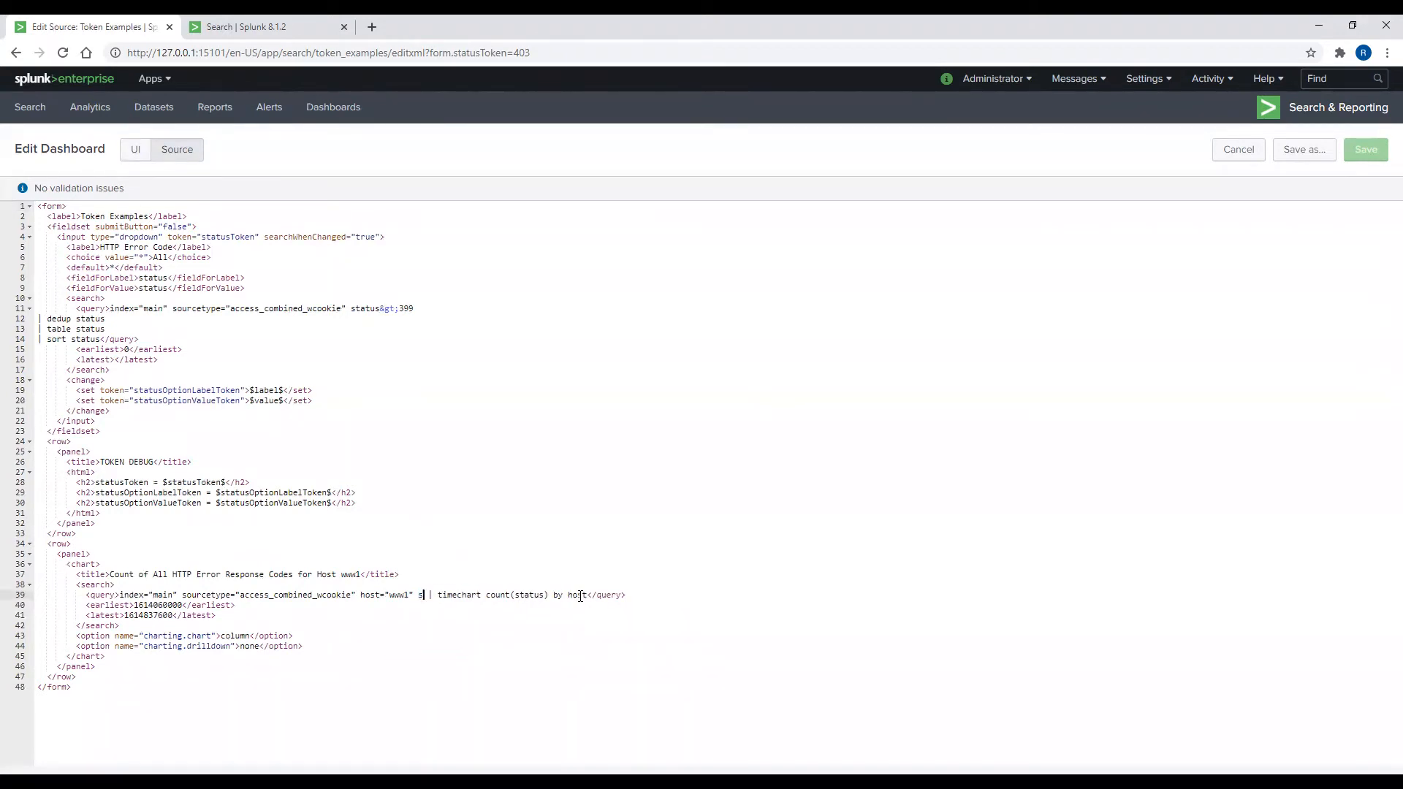
type("status=$statusToken$")
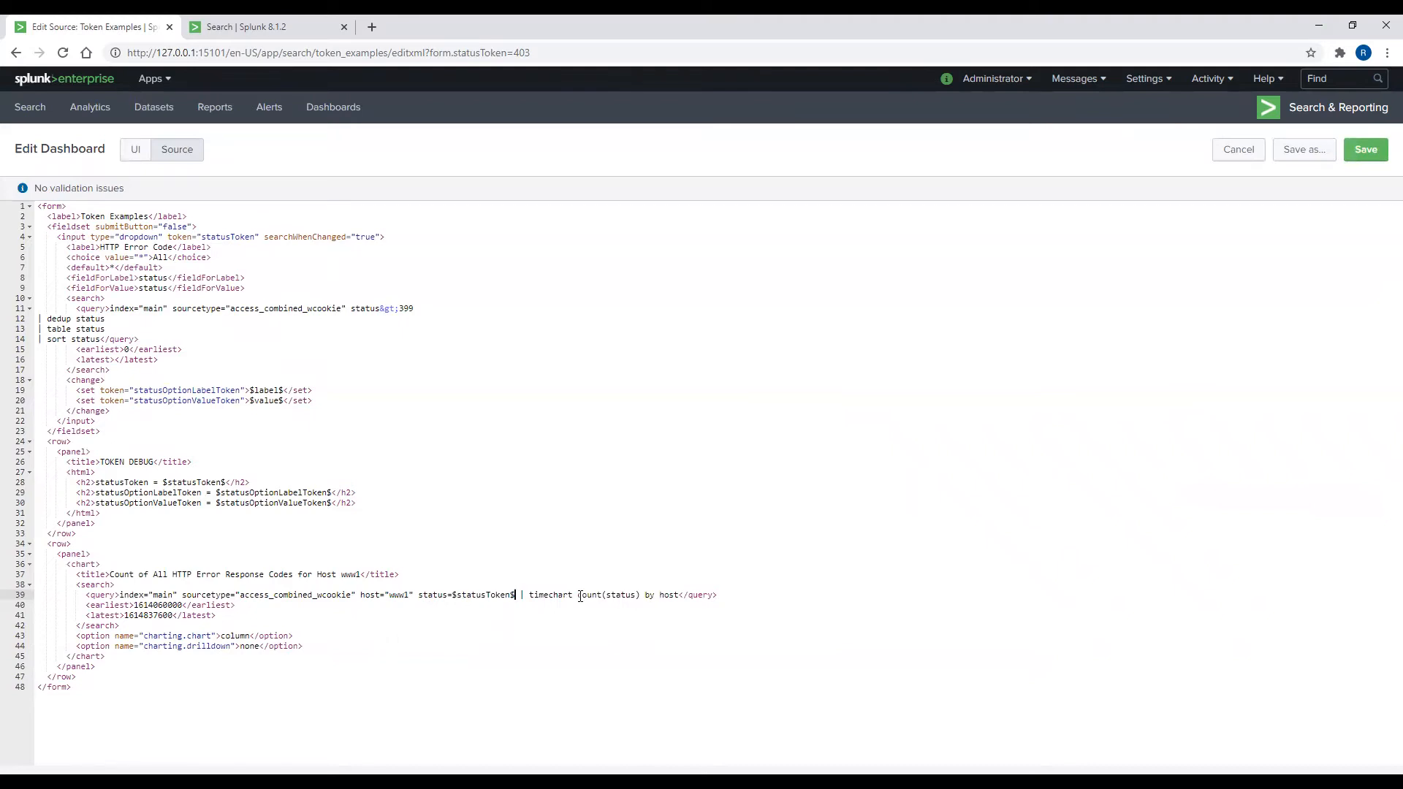
left_click(1366, 149)
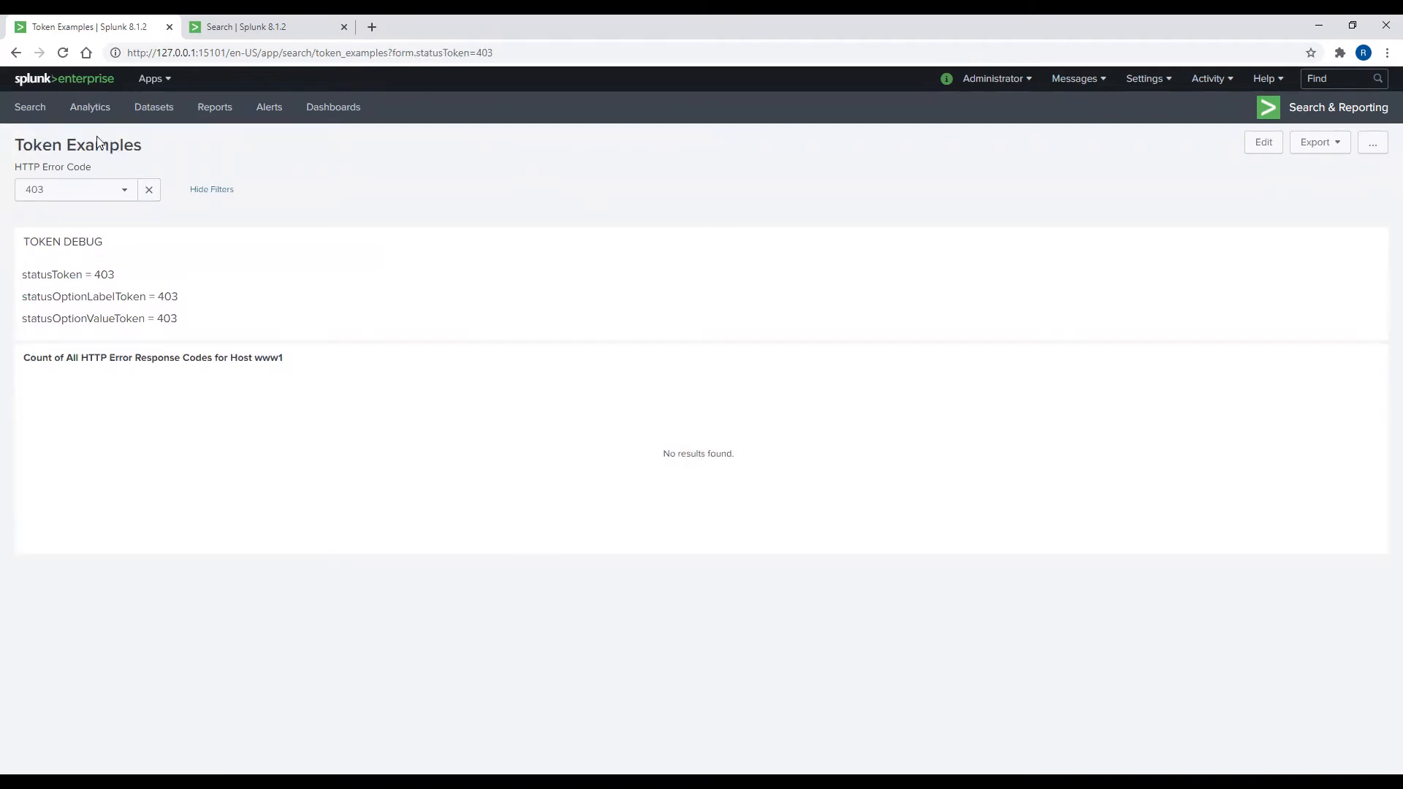
Step: Cycle the HTTP Error Code dropdown through All, 408, 404 and back to All, then enter edit mode
left_click(117, 193)
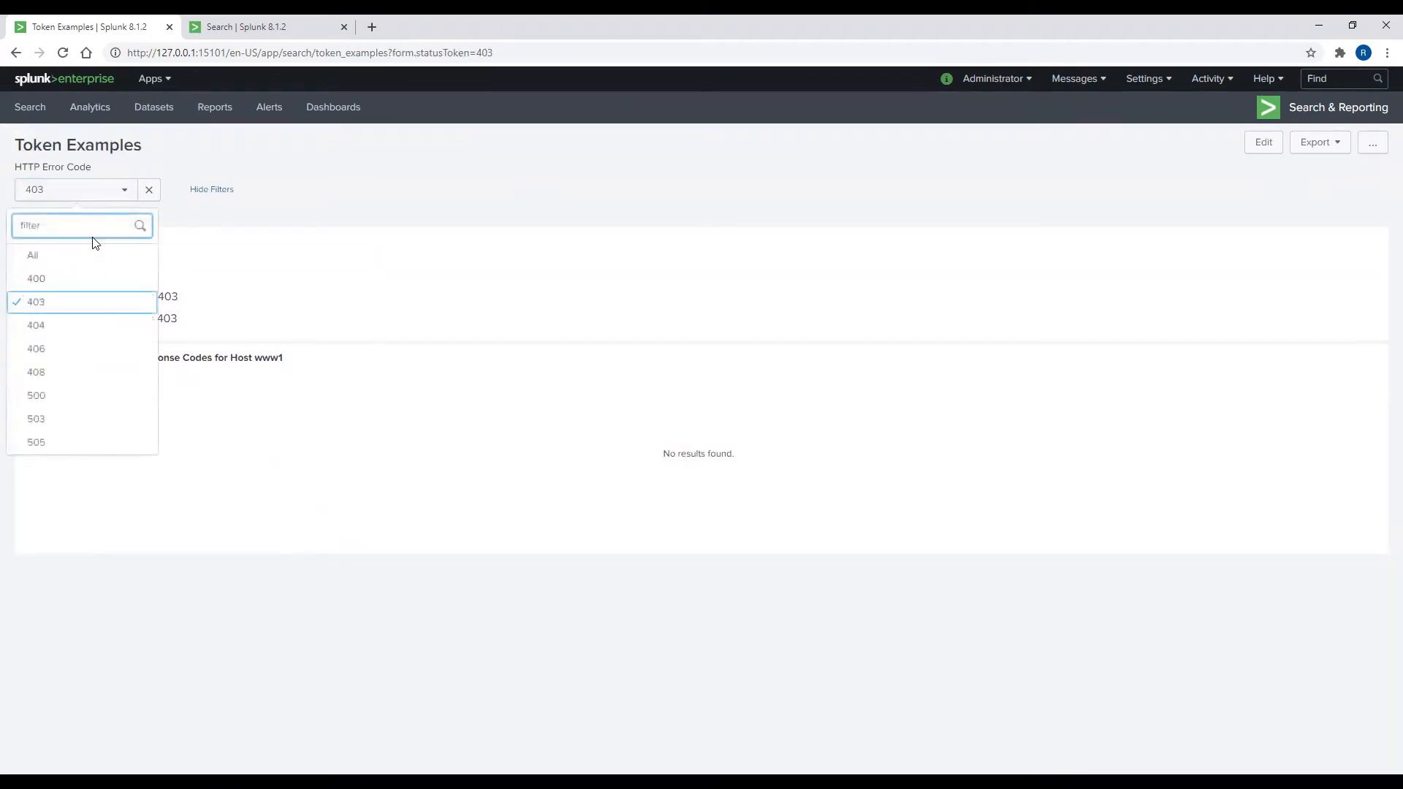
left_click(84, 264)
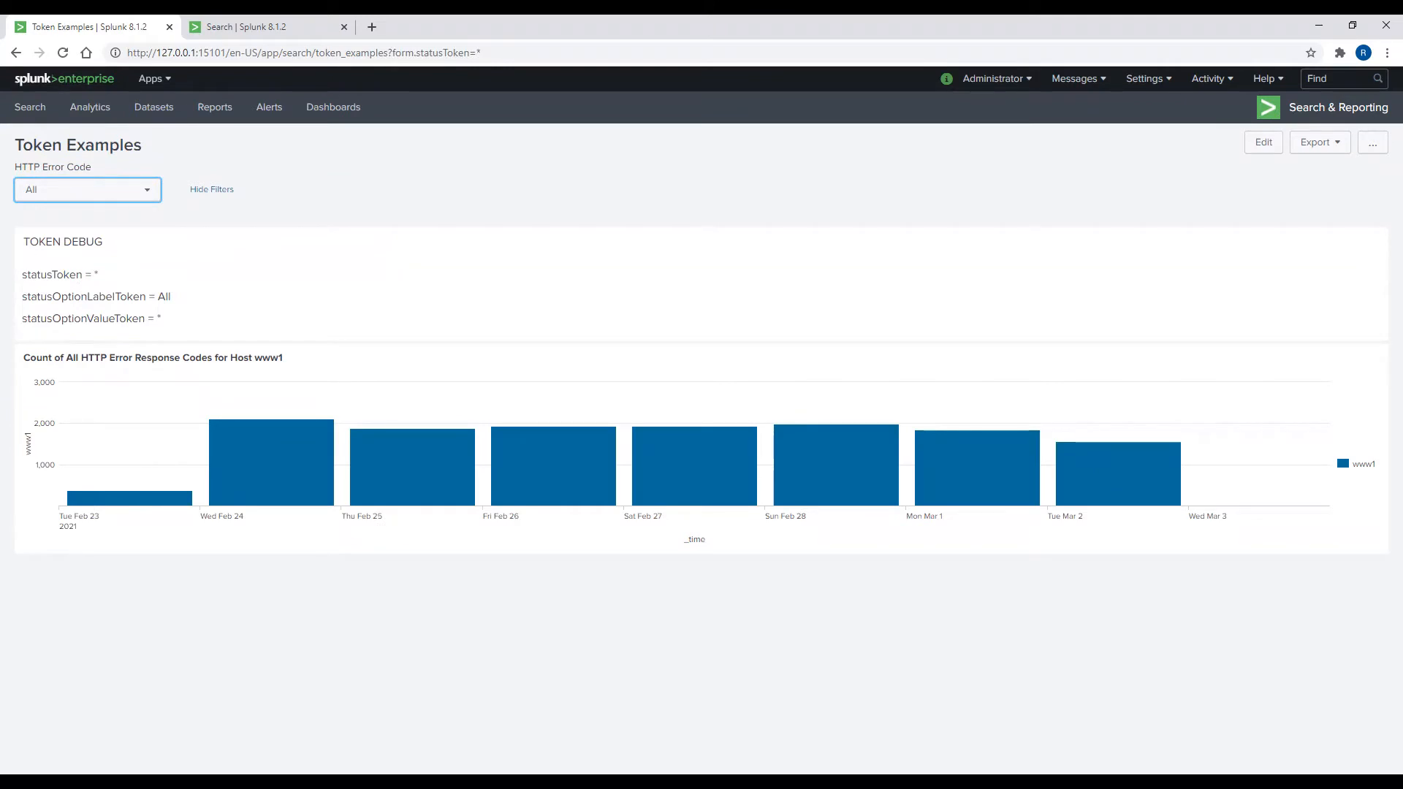
left_click(113, 191)
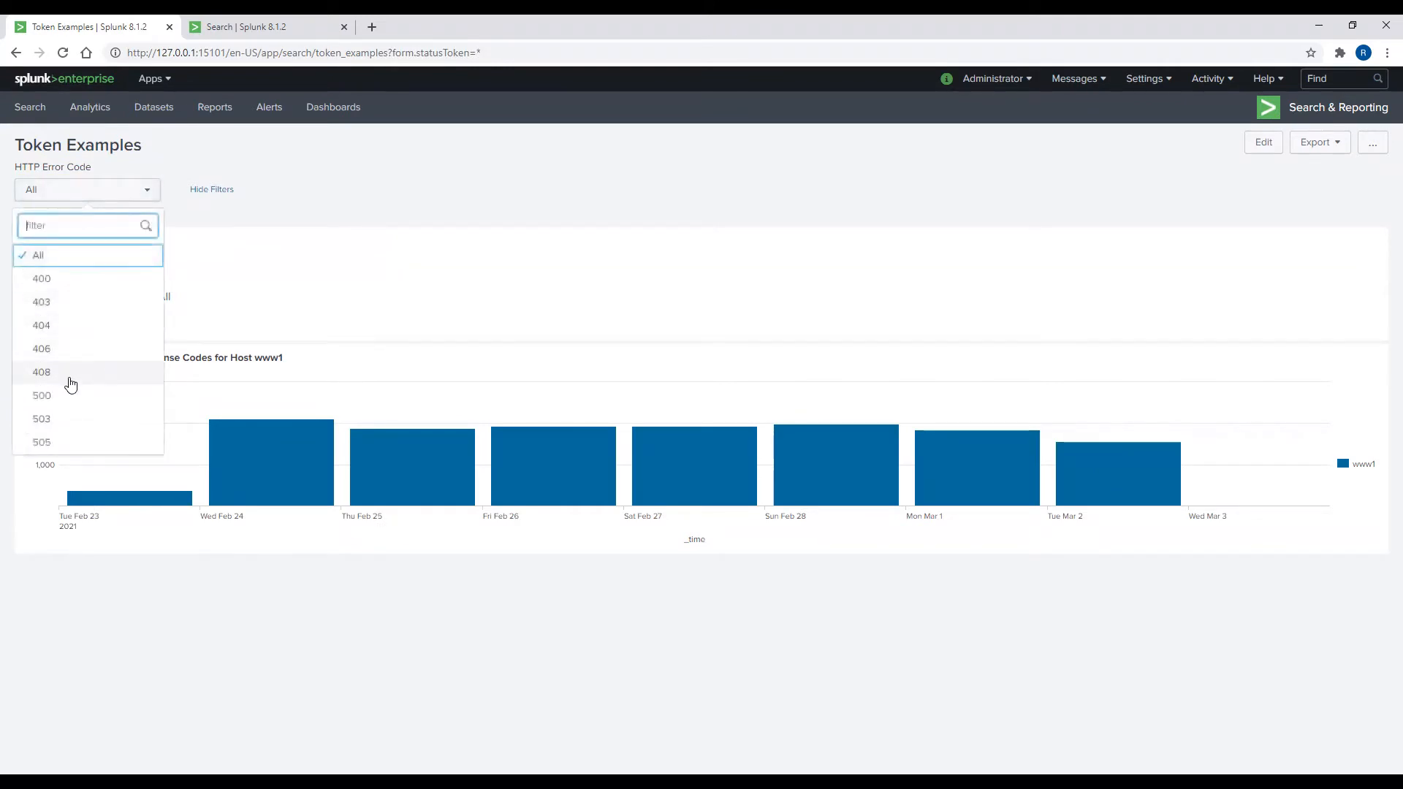
left_click(70, 385)
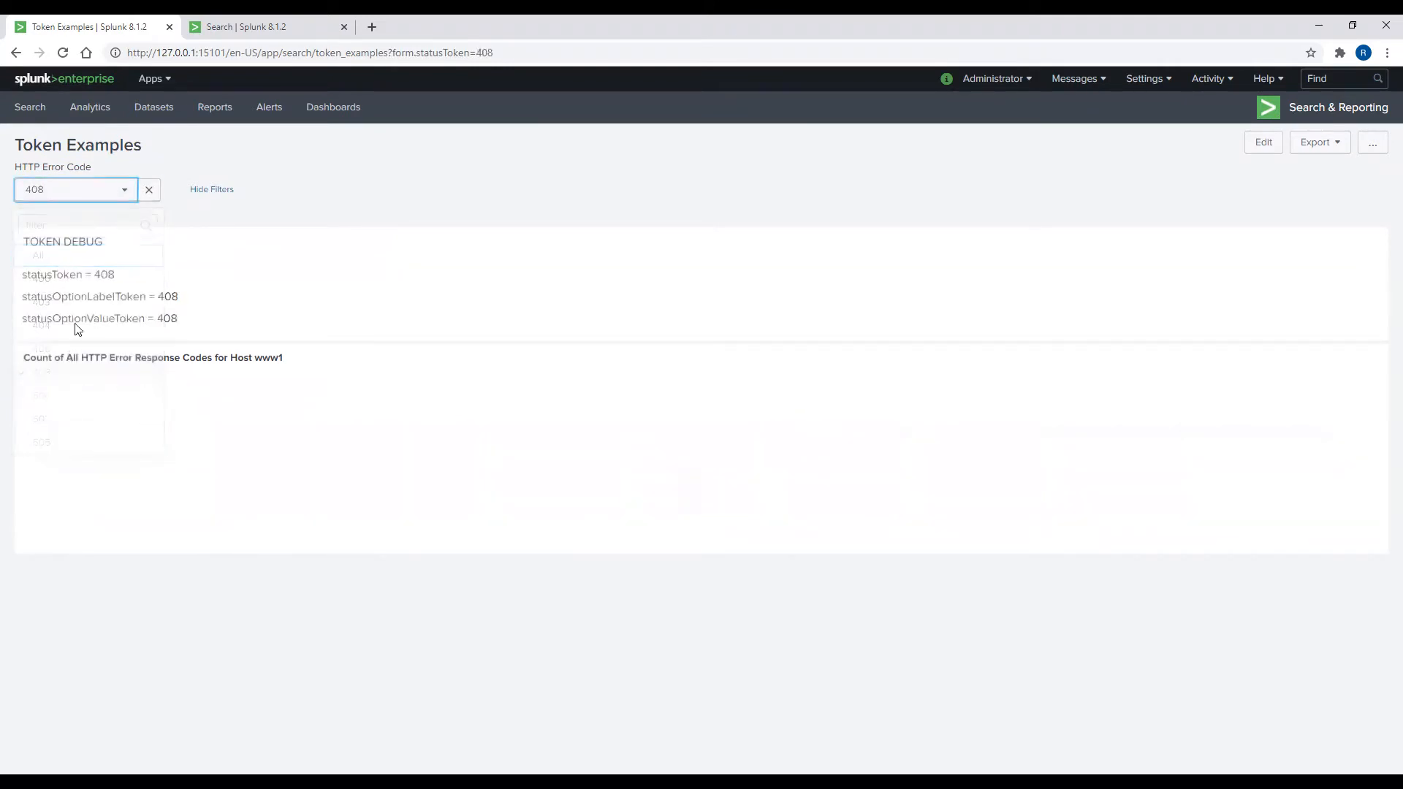
left_click(88, 195)
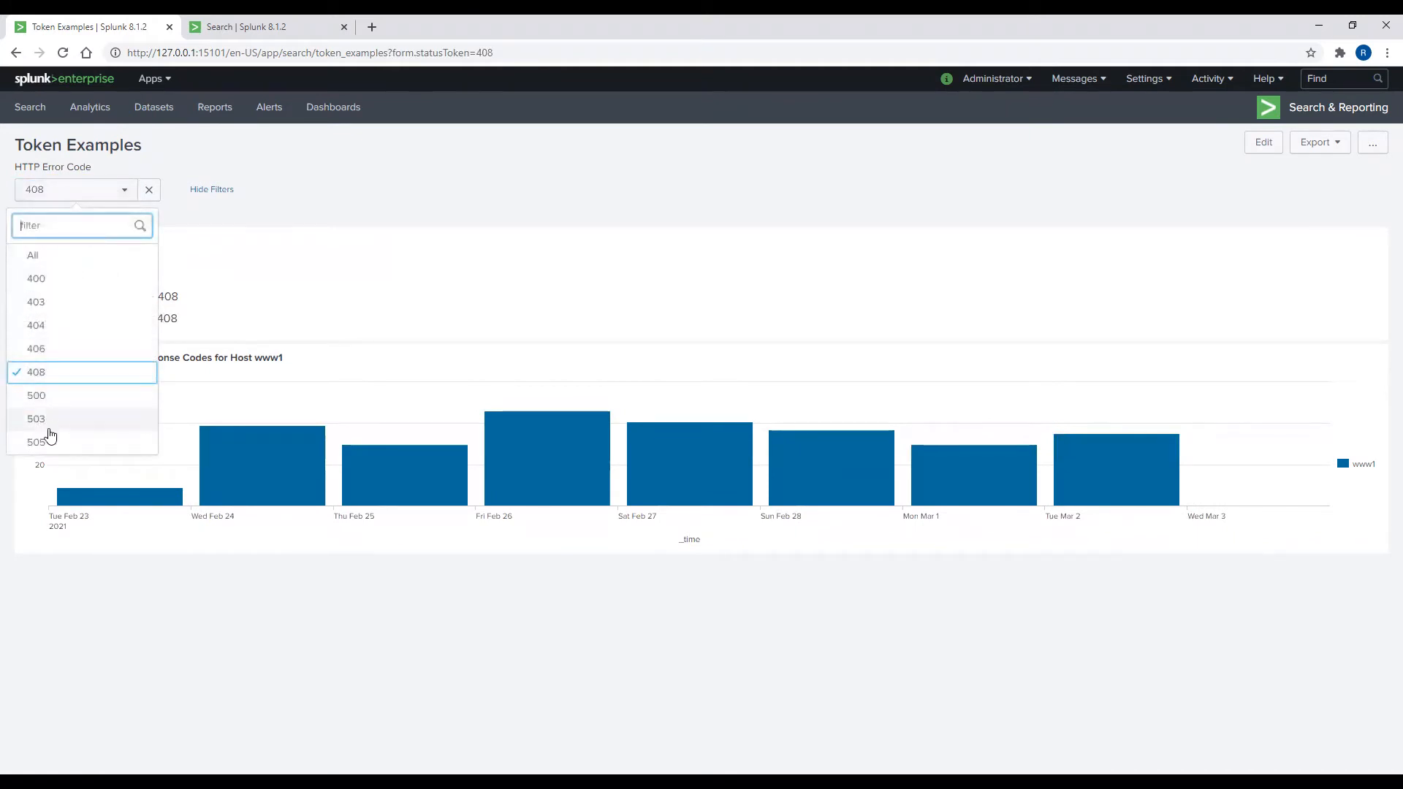
left_click(52, 333)
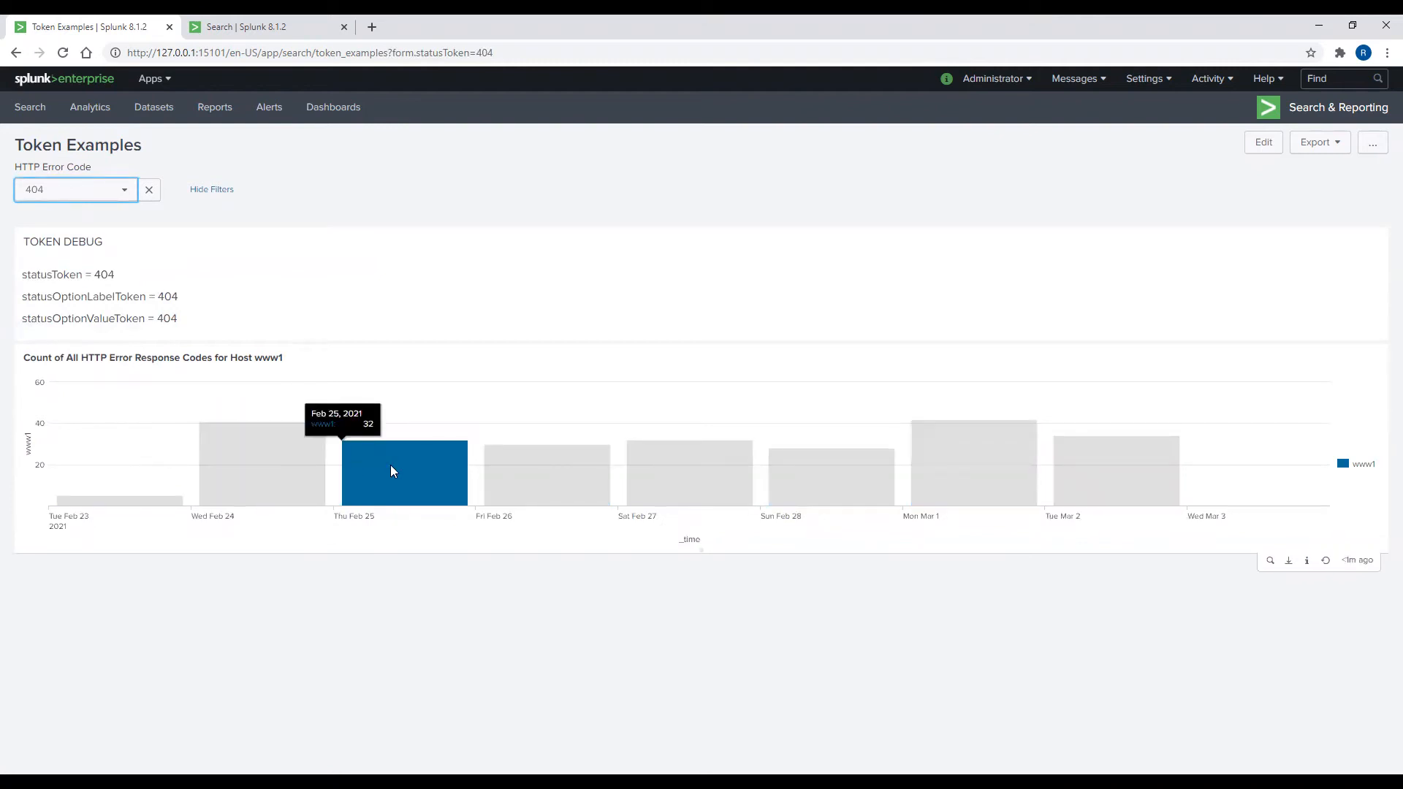
left_click(102, 193)
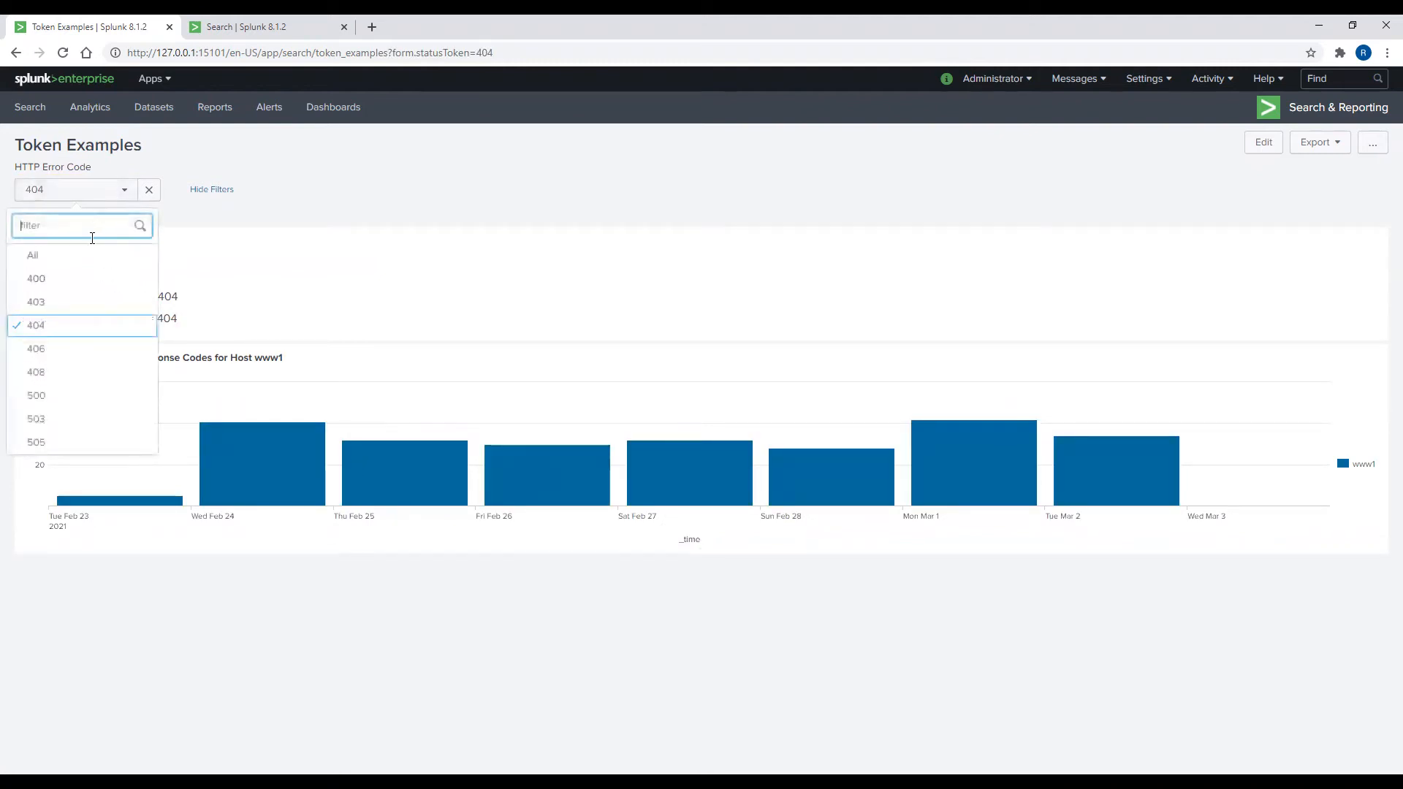
left_click(84, 262)
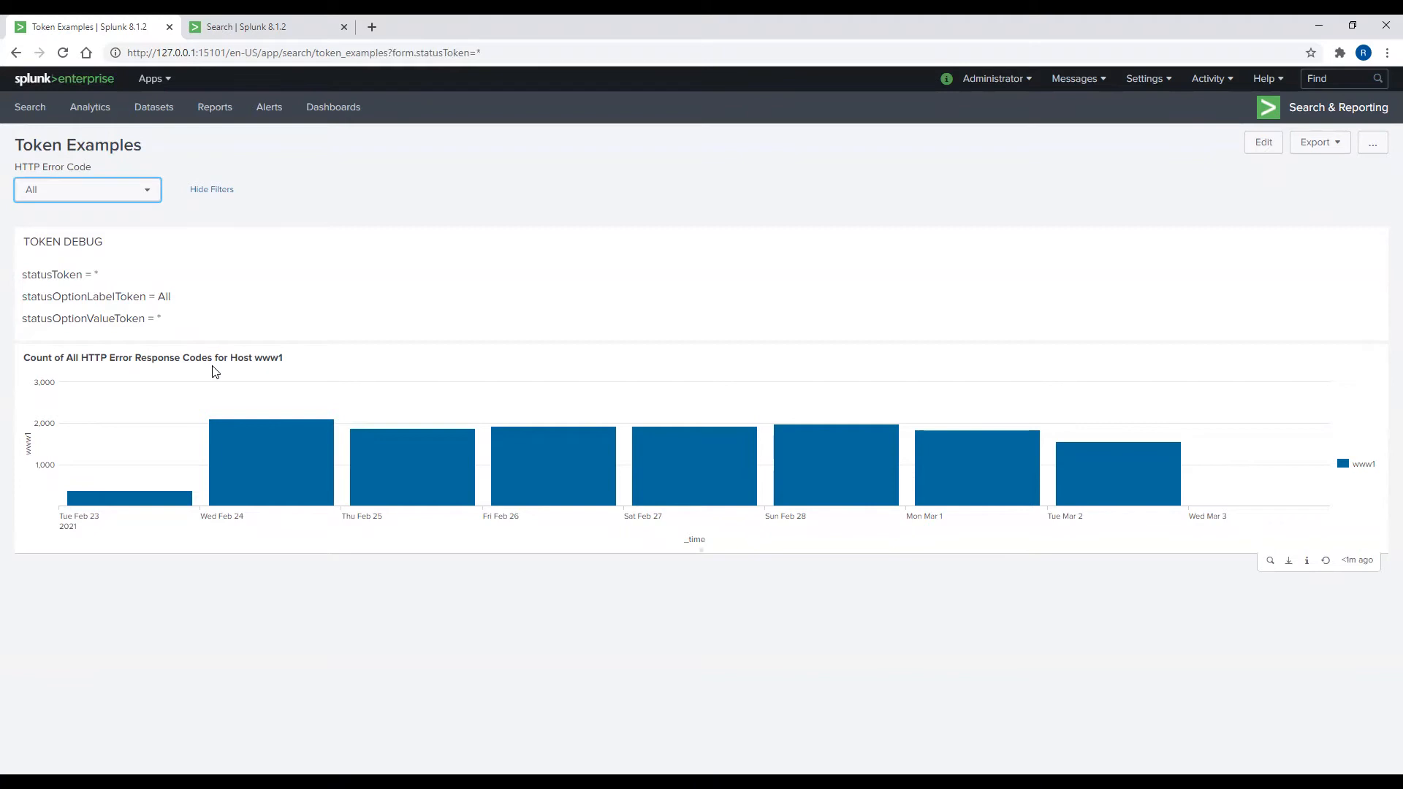
left_click(1261, 151)
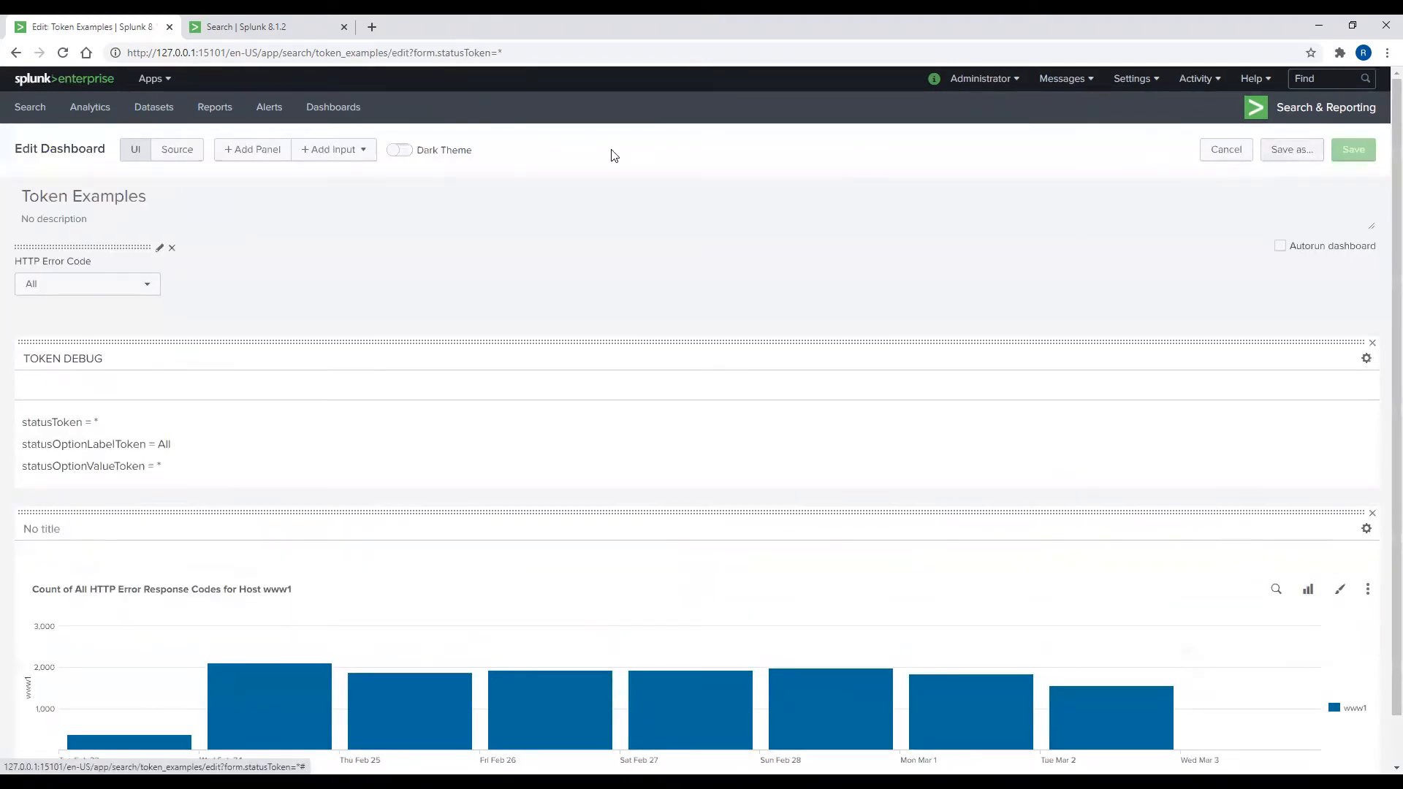
Step: In the XML source, replace 'All' in the chart title with $statusOptionLabelToken$ and save
left_click(169, 160)
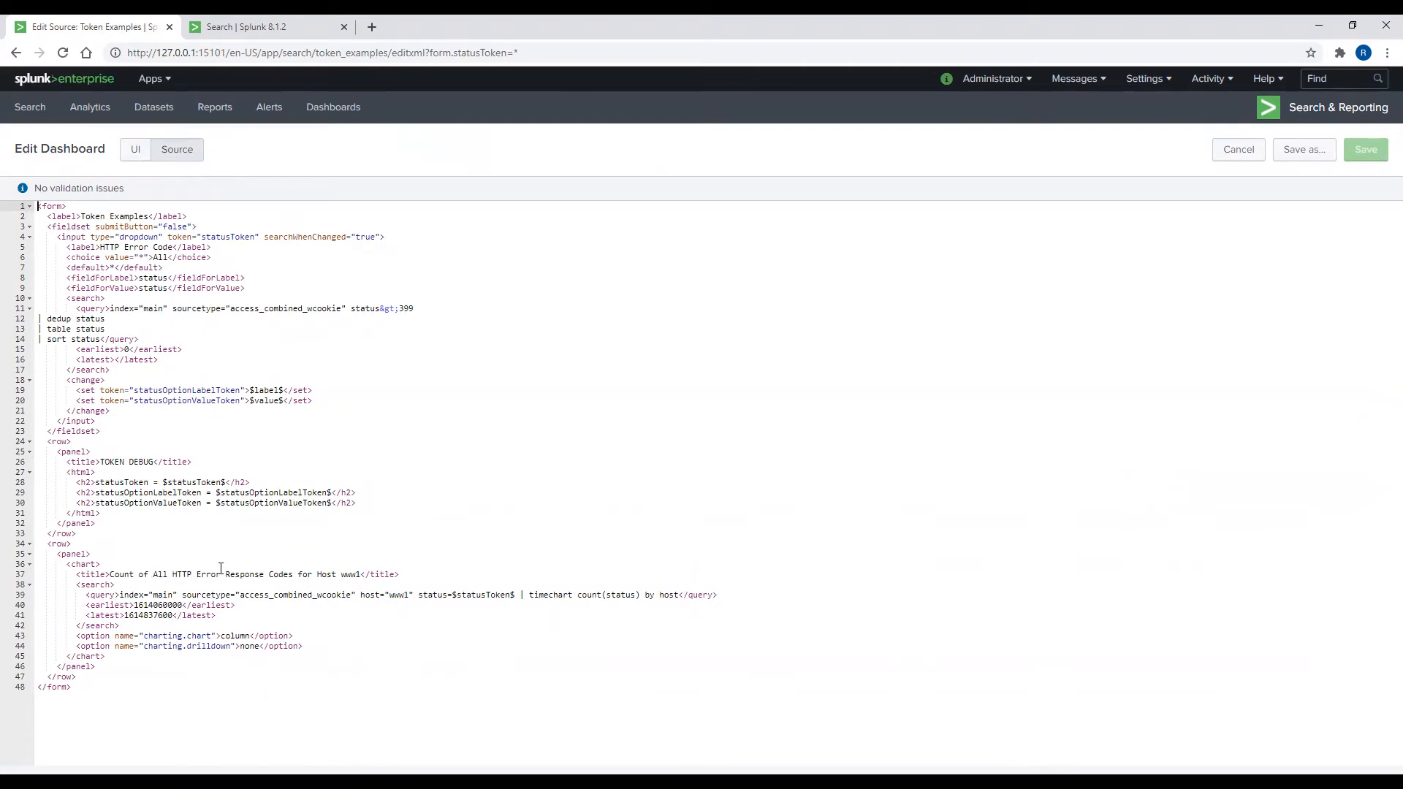
double_click(164, 574)
type("$st")
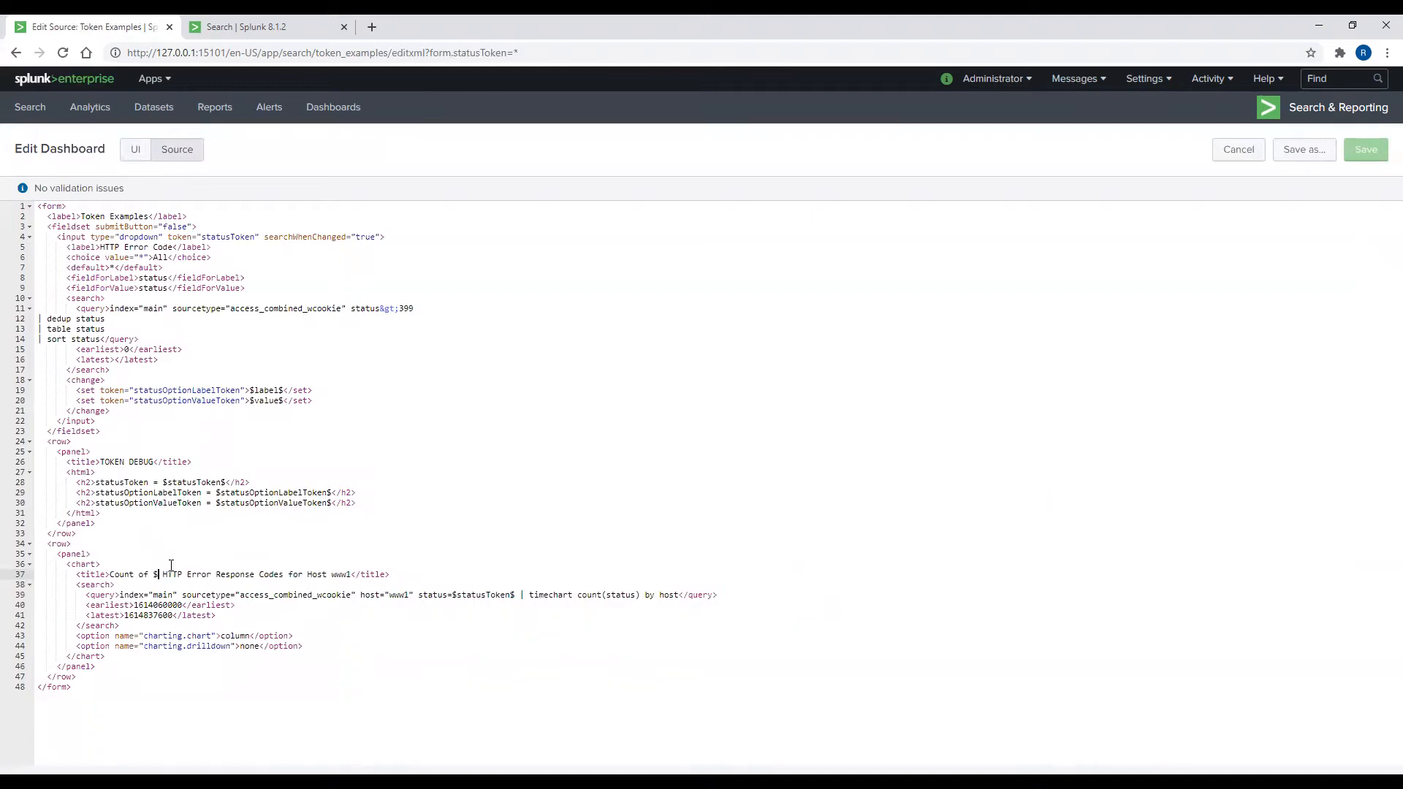
type("atusOptionLabelToken$")
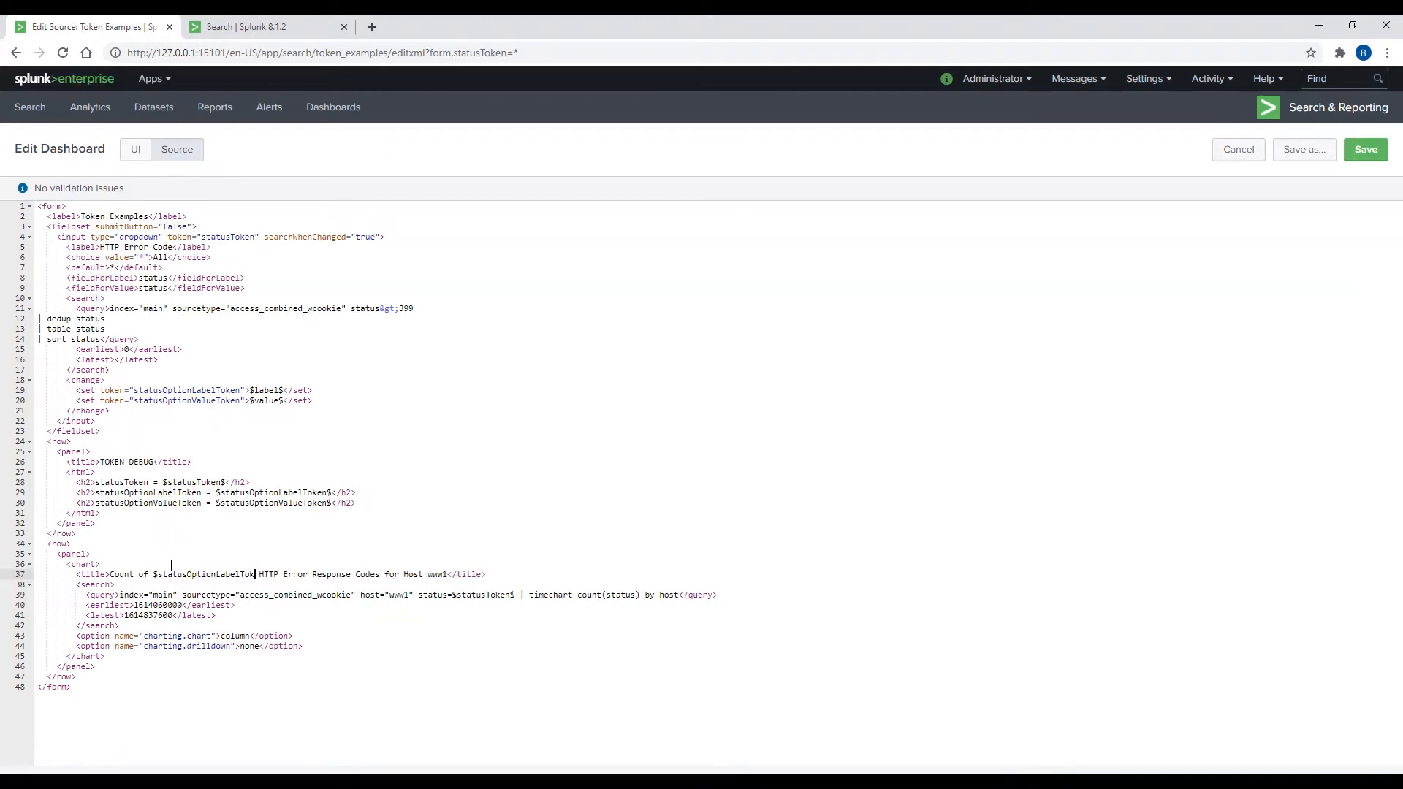
left_click(1366, 150)
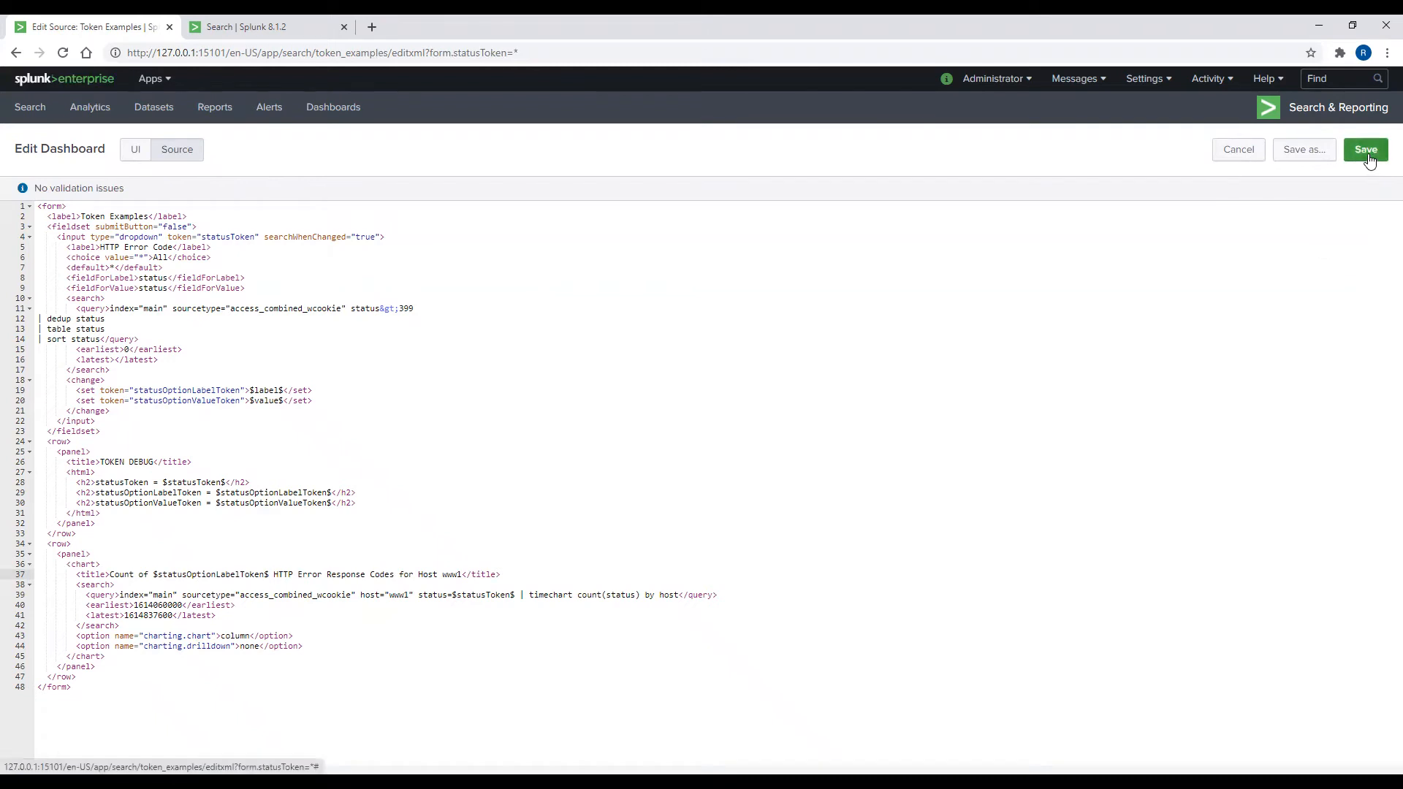
Step: Reload the dashboard, filter to error code 404 then 505, and reopen it for editing
left_click(65, 51)
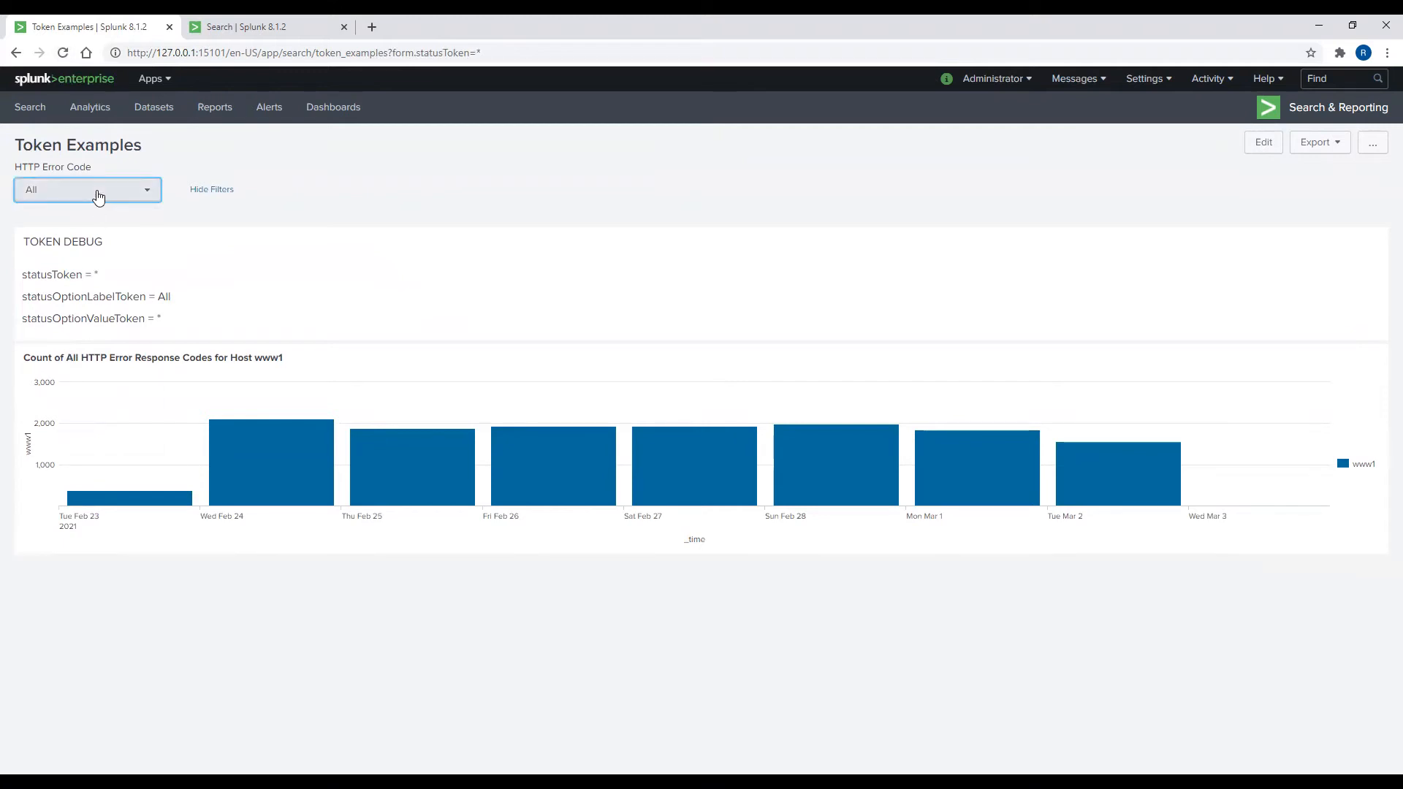
left_click(96, 193)
left_click(79, 329)
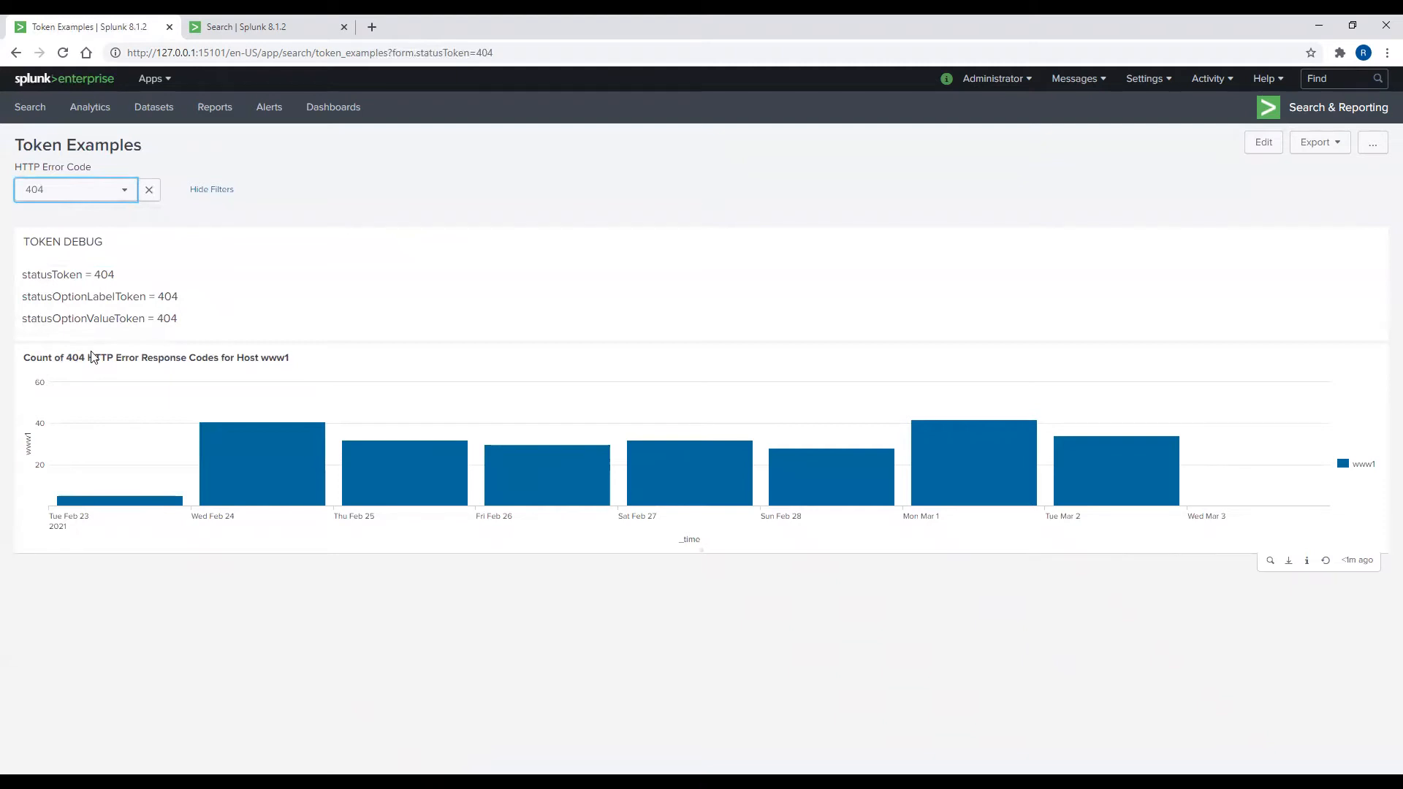
left_click(98, 189)
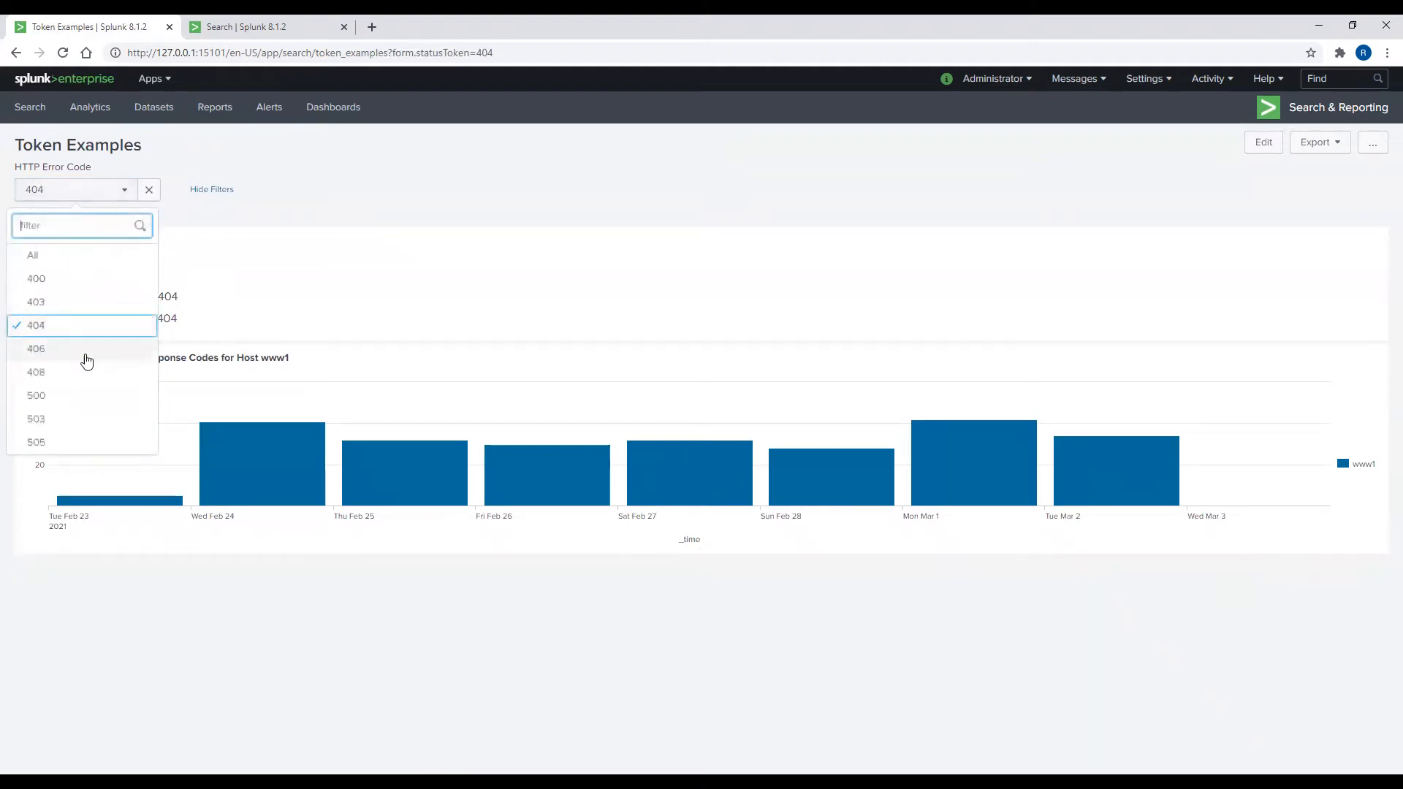
left_click(76, 440)
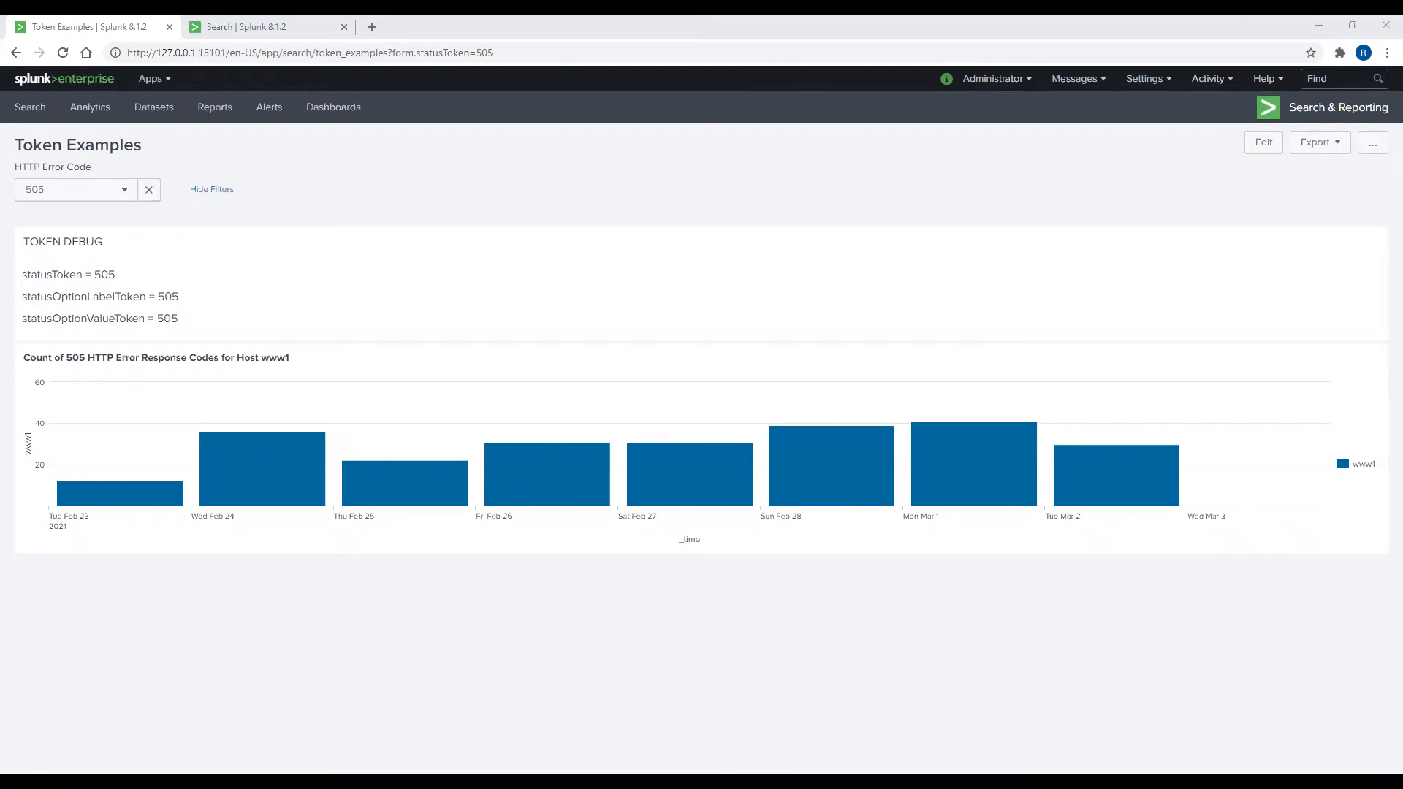
left_click(1257, 151)
Step: Add a checkbox input labelled Hostname with Search on Change enabled and token hostToken
left_click(350, 158)
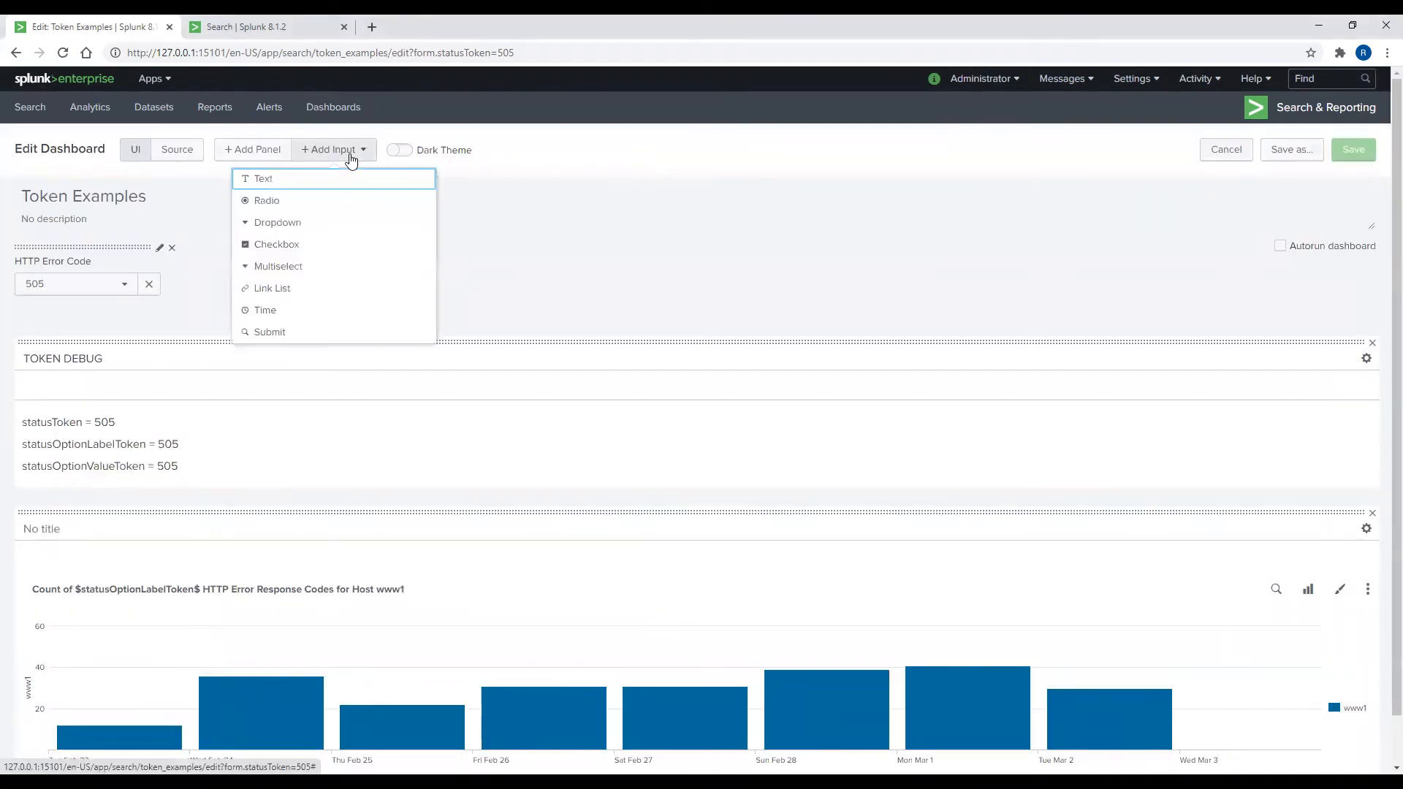
left_click(274, 245)
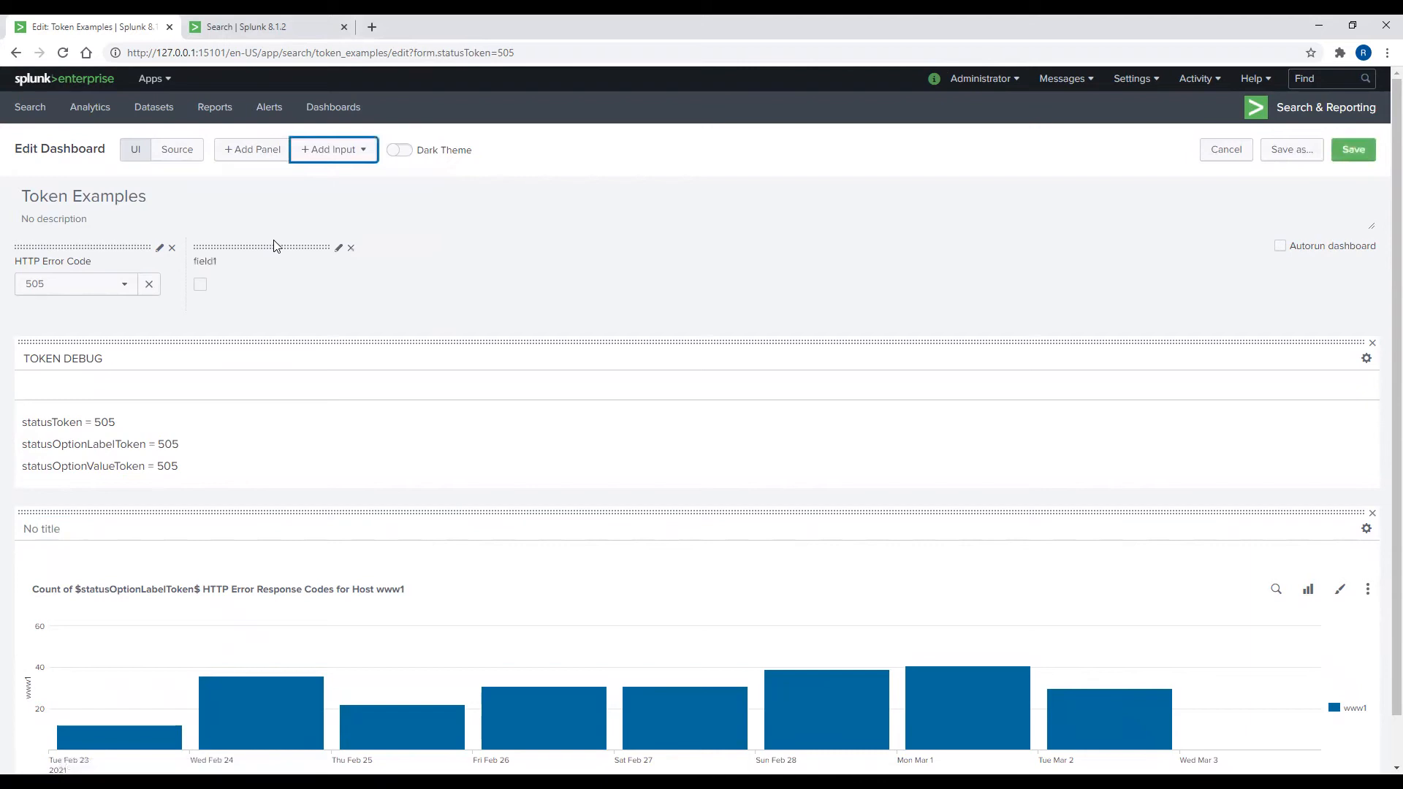
left_click(337, 253)
left_click_drag(391, 303, 334, 313)
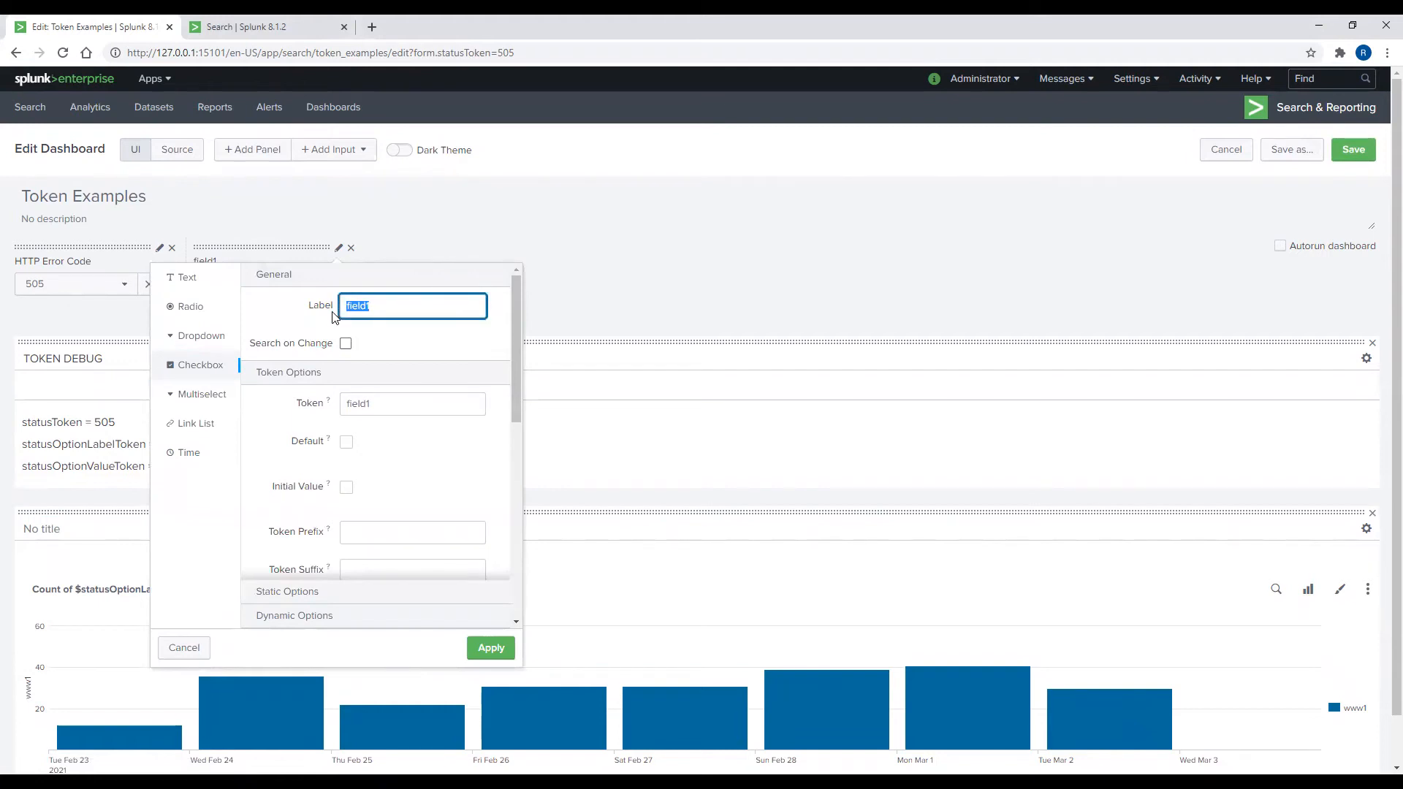
type("Hostname")
left_click(347, 344)
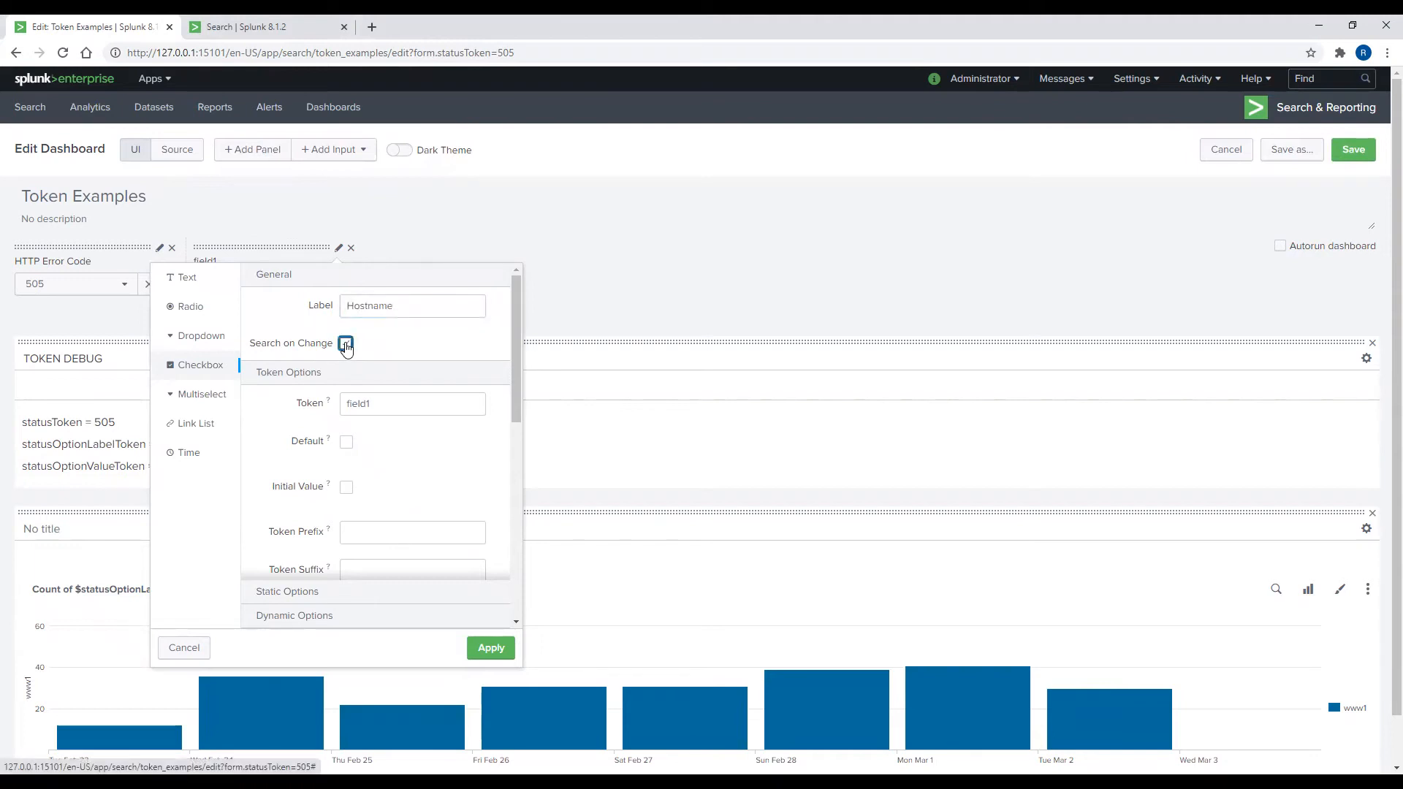
left_click_drag(376, 402, 339, 407)
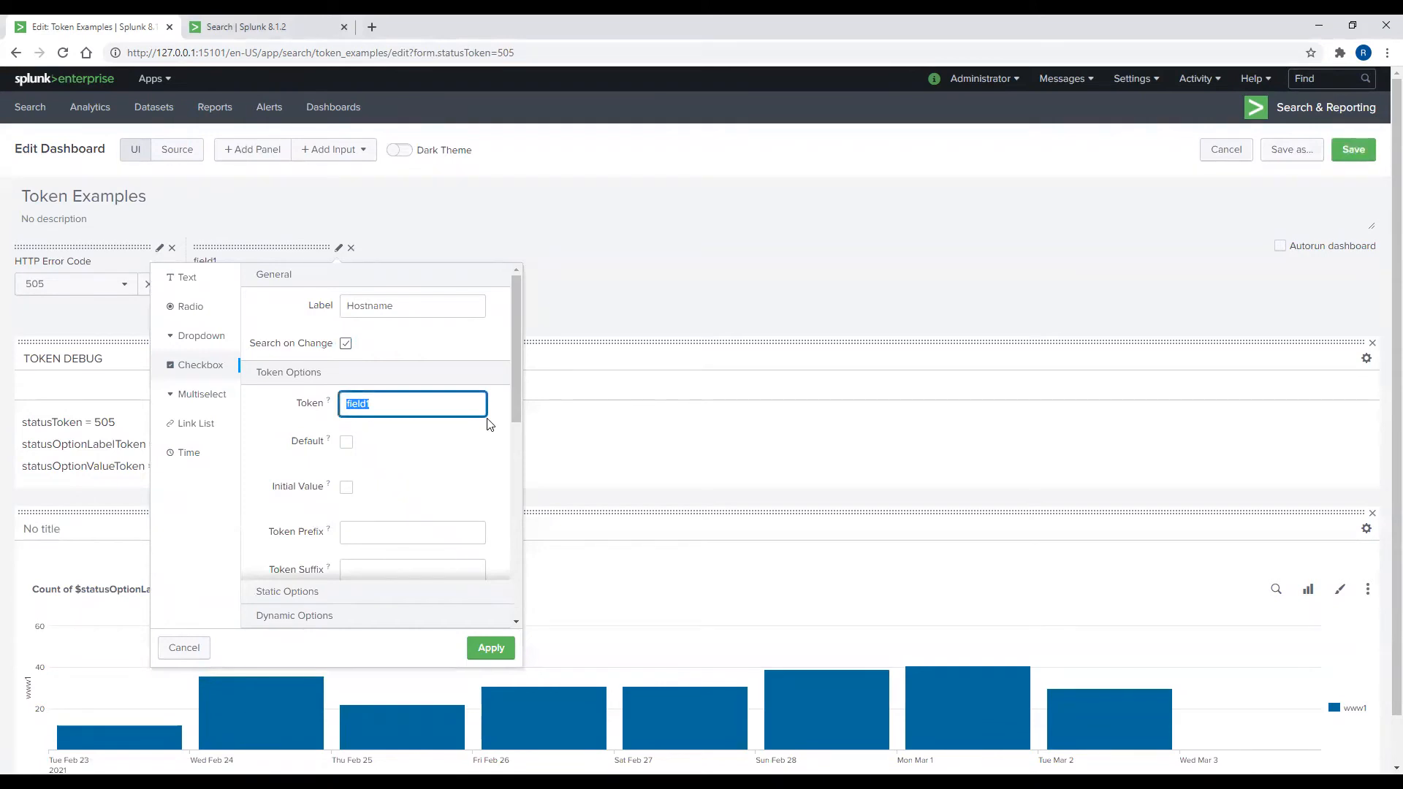
type("hostToken")
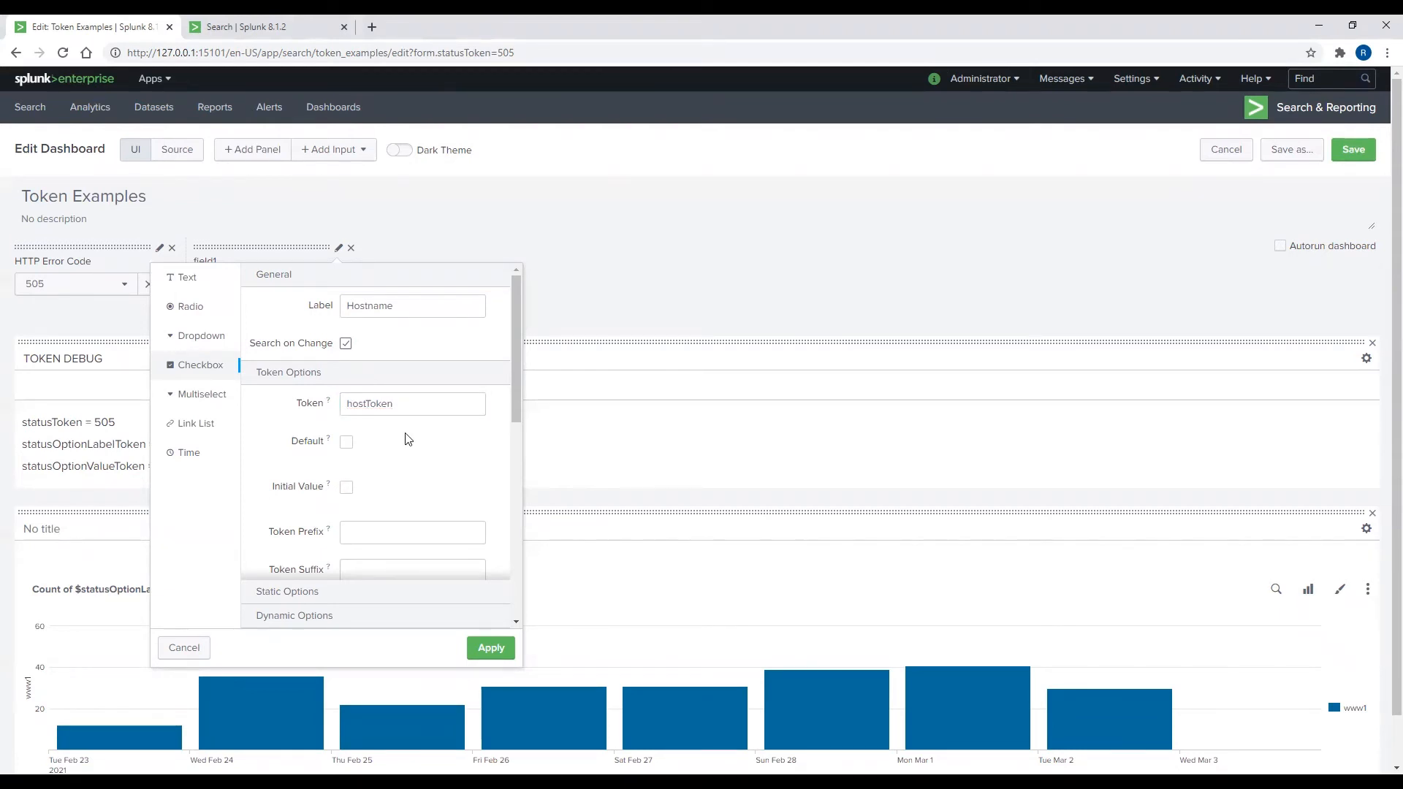
Step: Set token prefix '(', suffix ')', value prefix 'host="', value suffix '"' and delimiter ' OR '
scroll(408, 435, "down", 2)
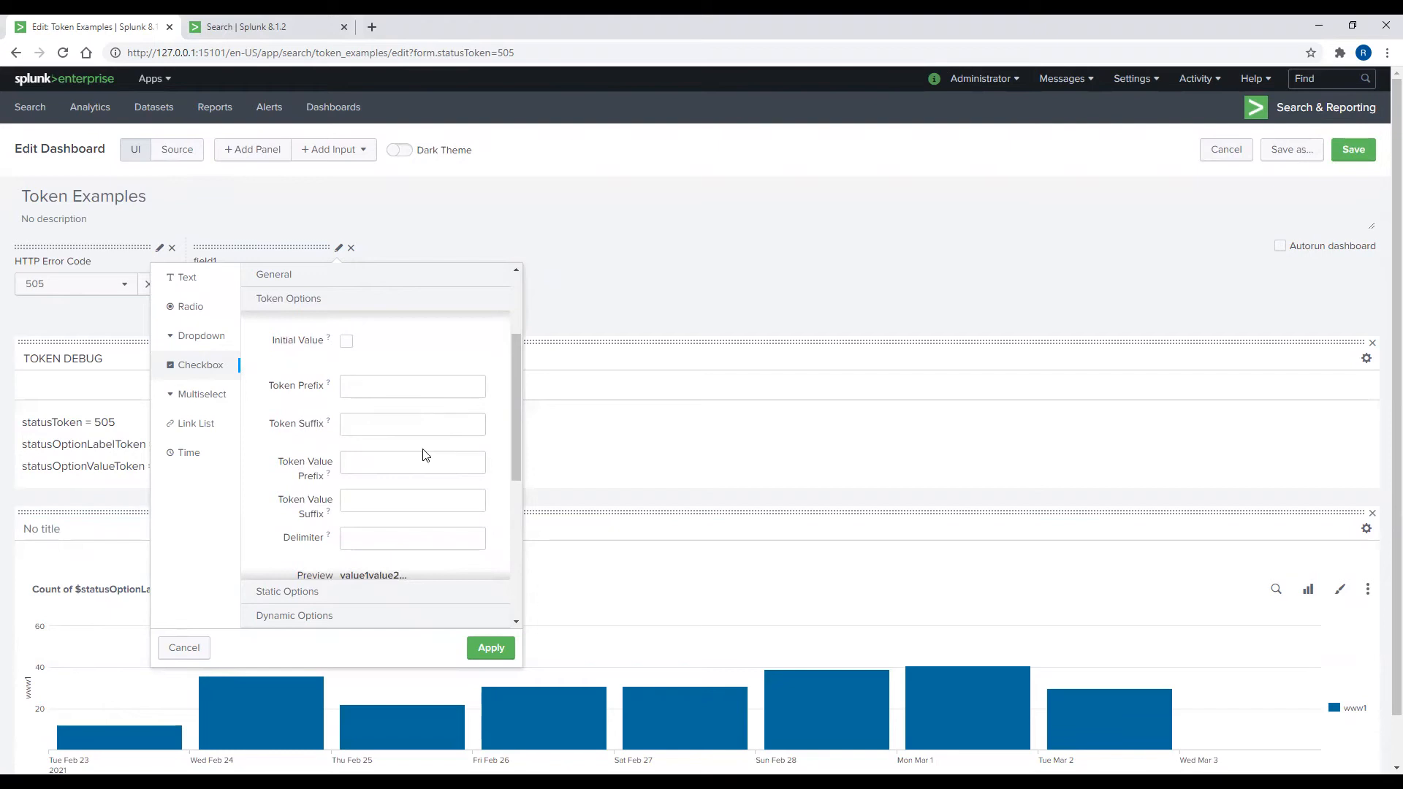
scroll(424, 457, "down", 2)
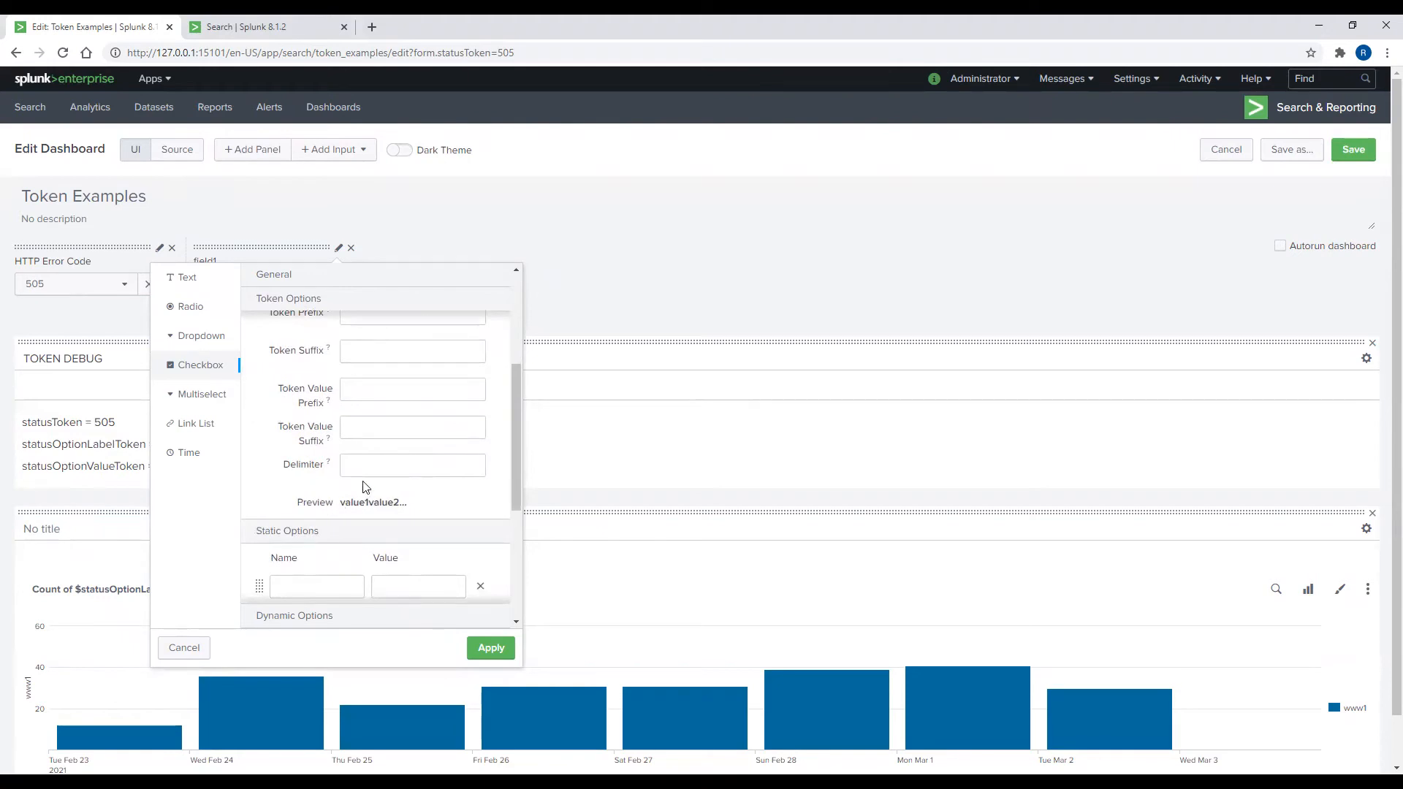
scroll(513, 402, "up", 1)
left_click(436, 337)
type("(")
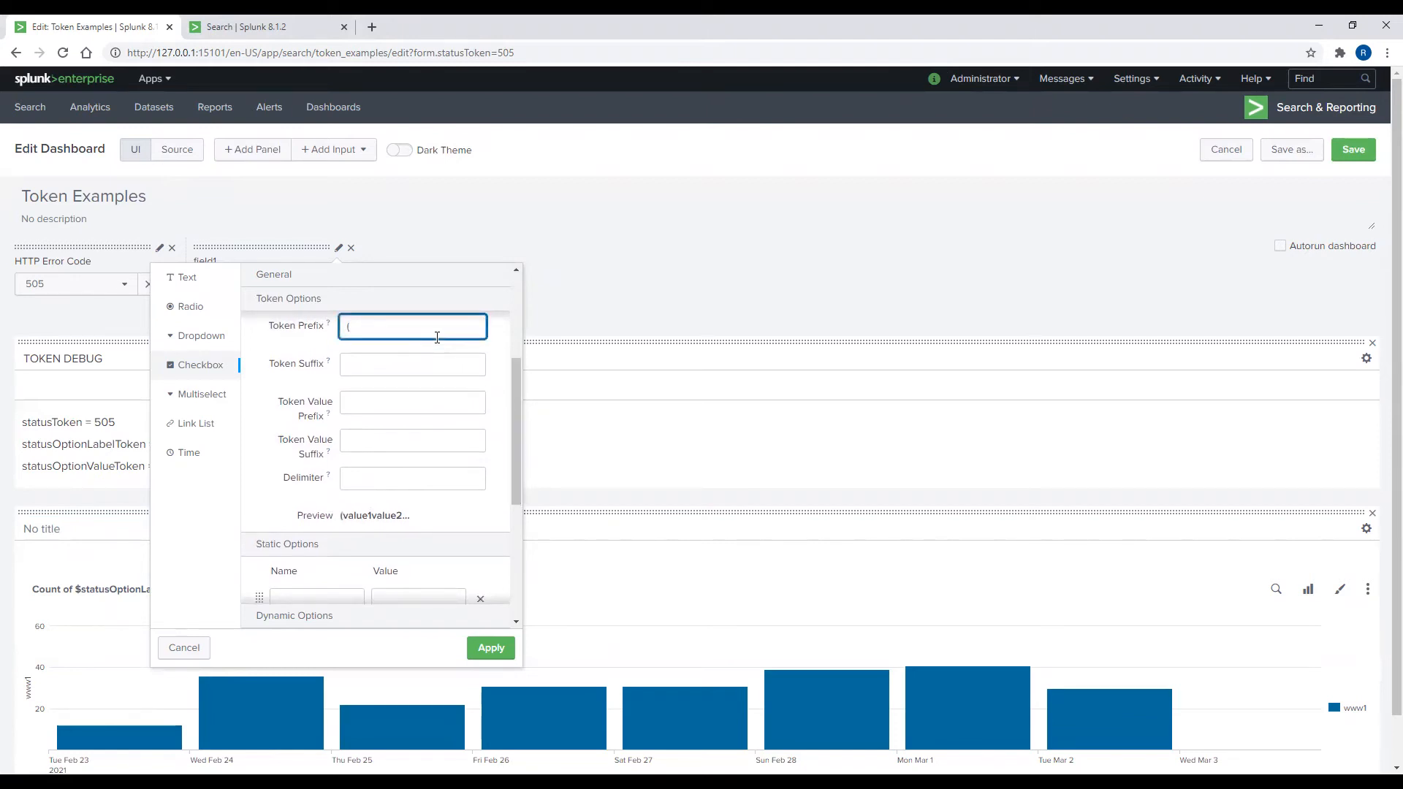
left_click(408, 366)
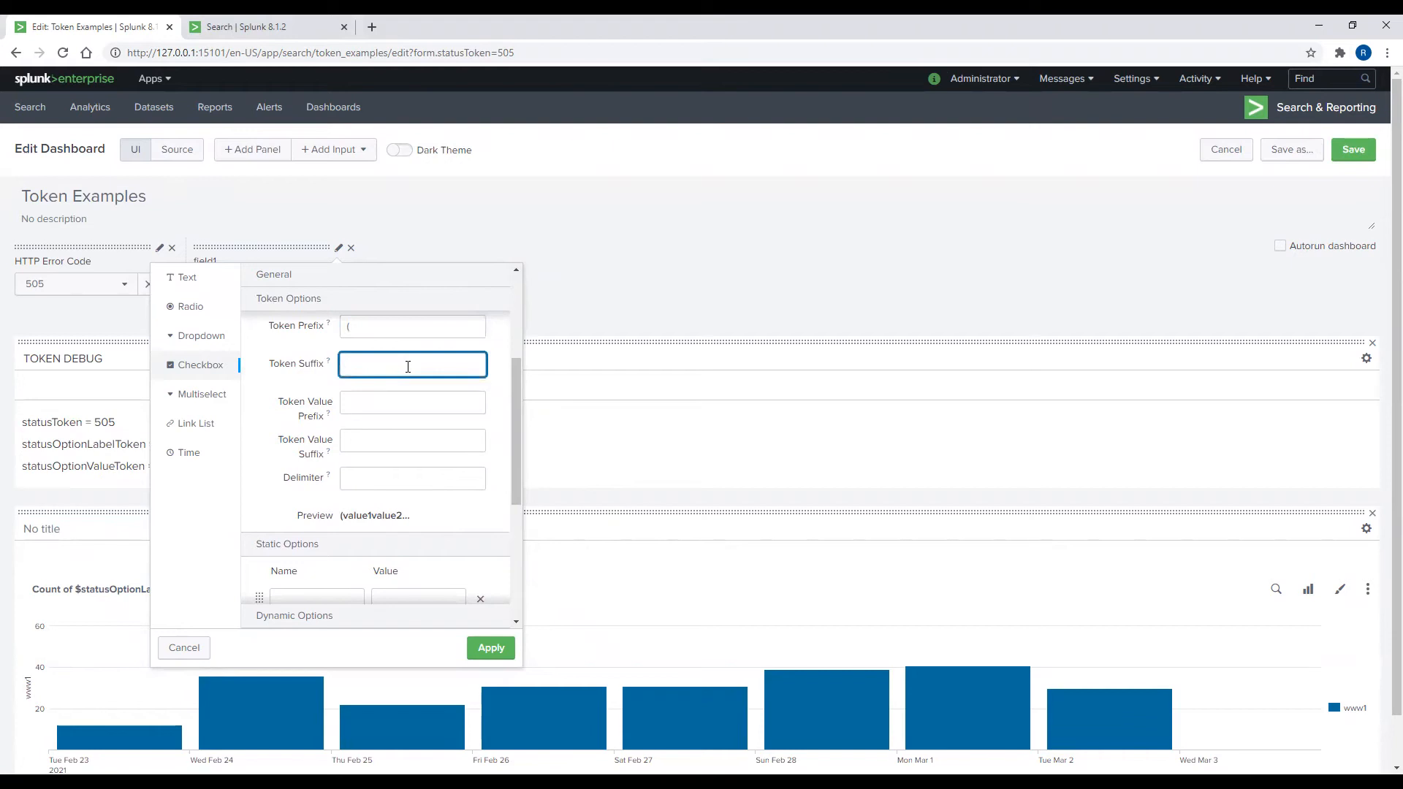
left_click(363, 396)
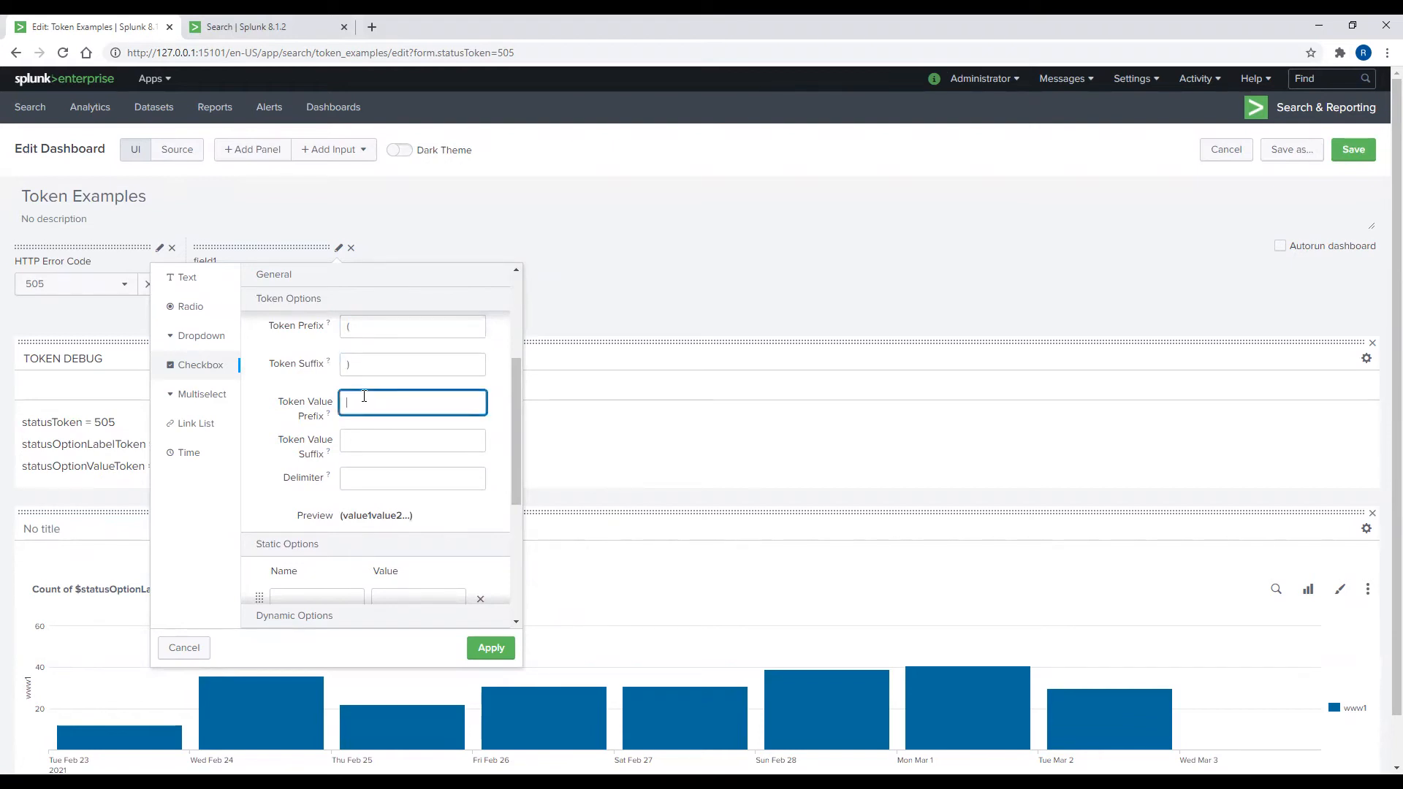
type("host=\"")
left_click(371, 442)
type("\"")
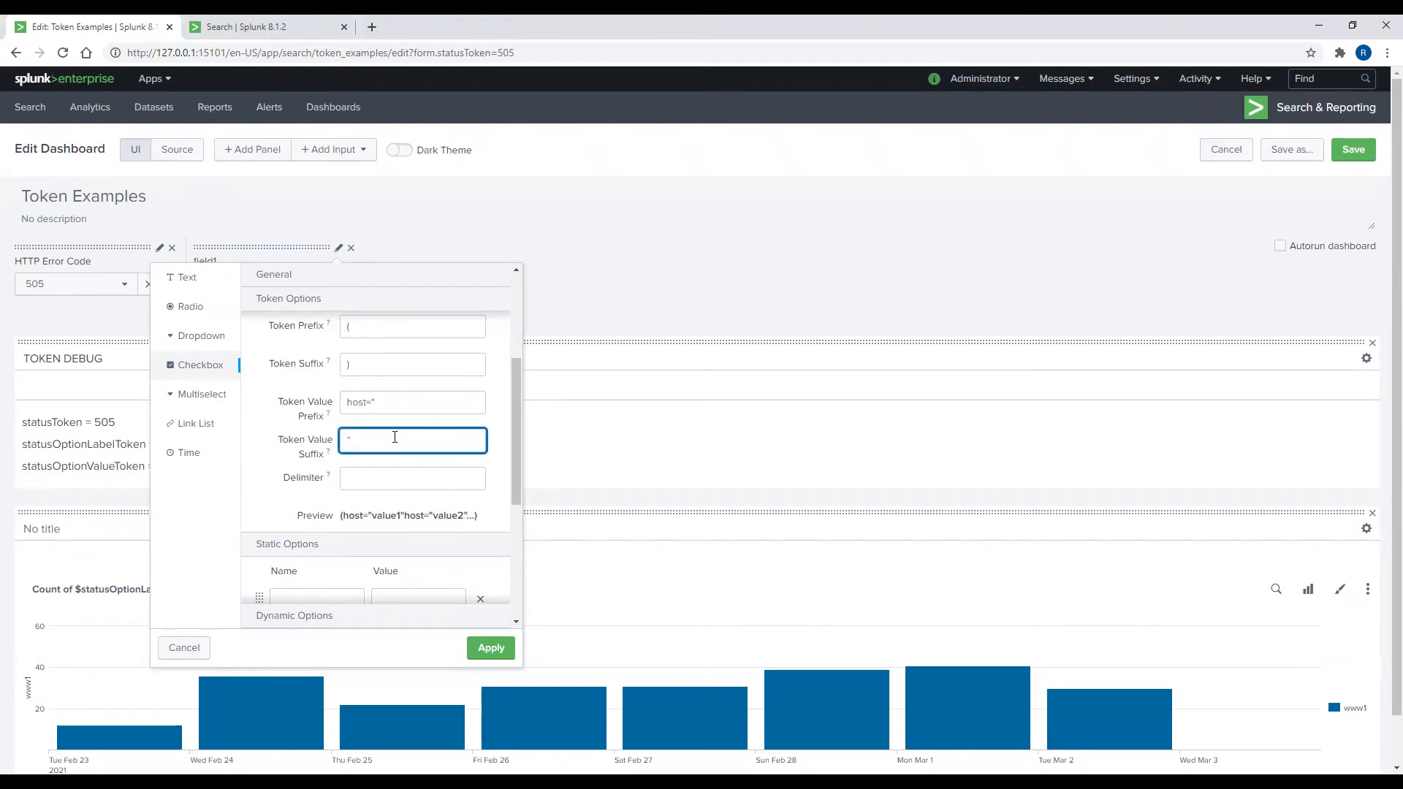
left_click(391, 479)
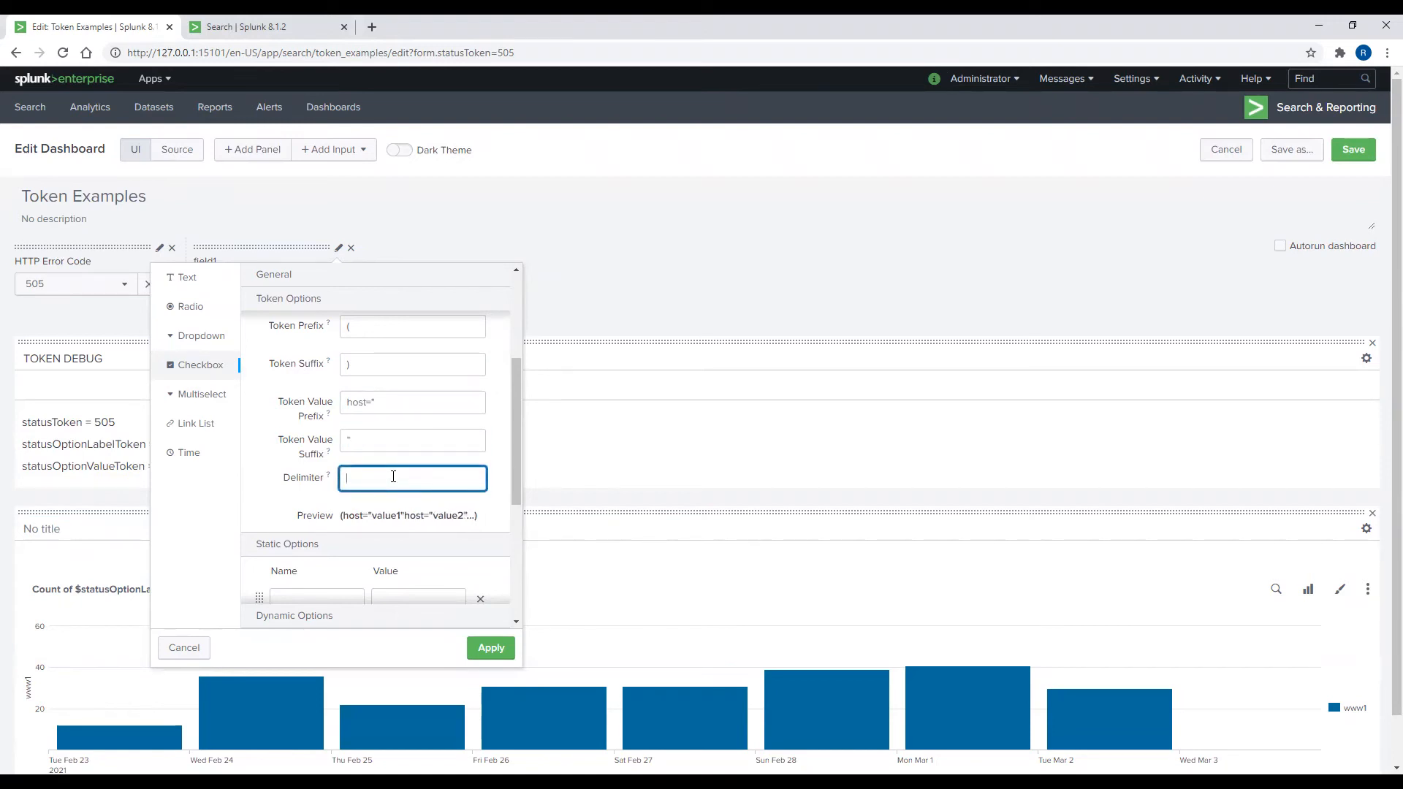
type("OR")
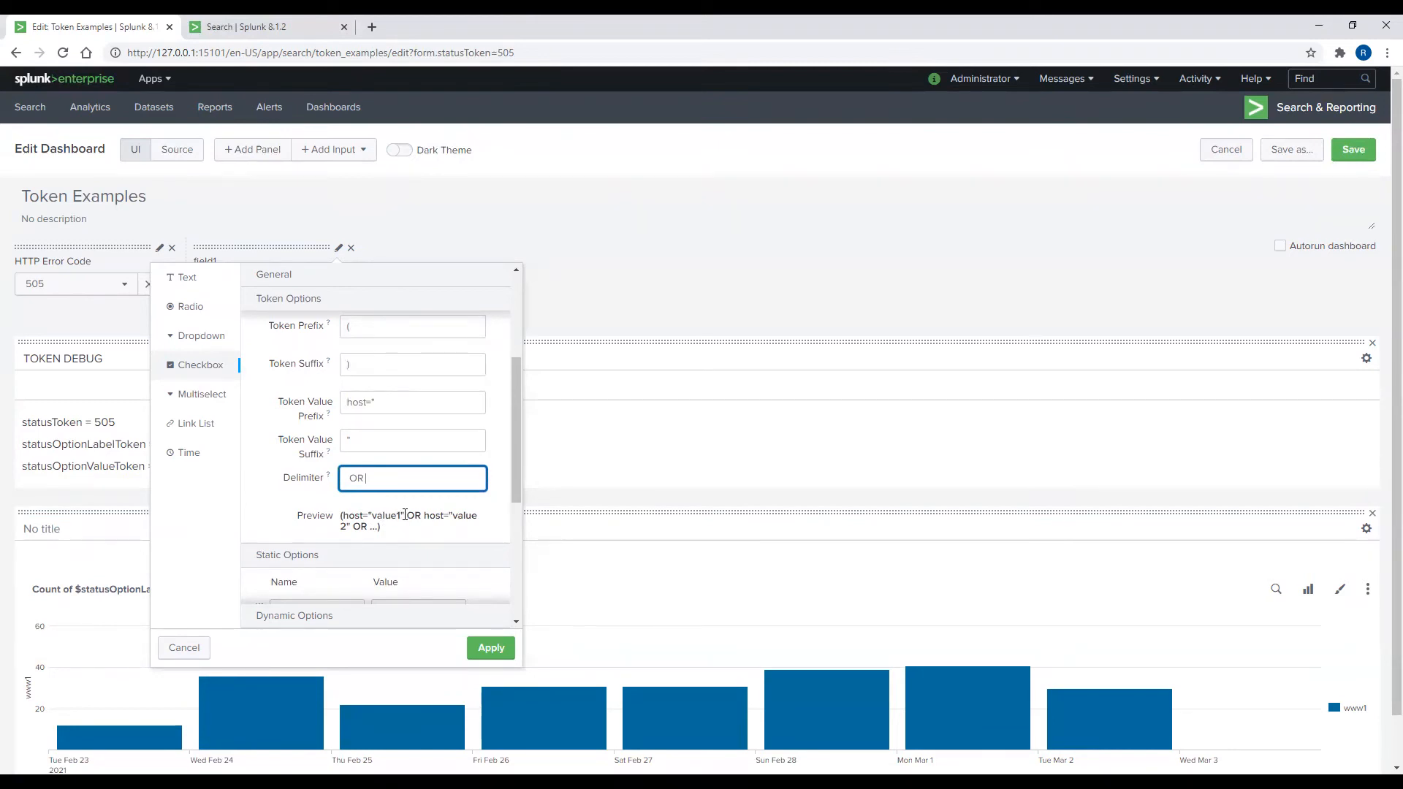
Step: Add a static choice named All with value *
scroll(395, 512, "down", 2)
left_click(341, 474)
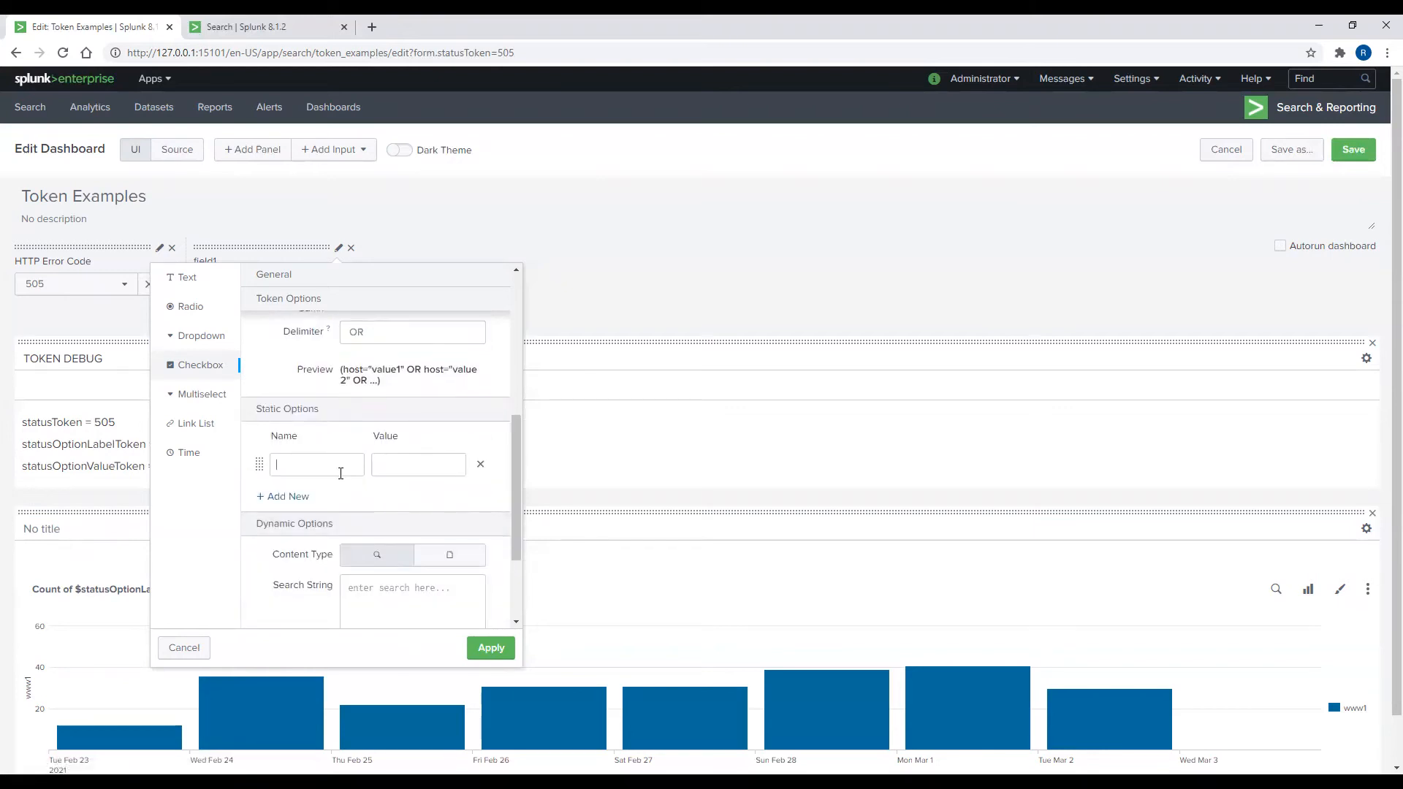
type("All")
key("Tab")
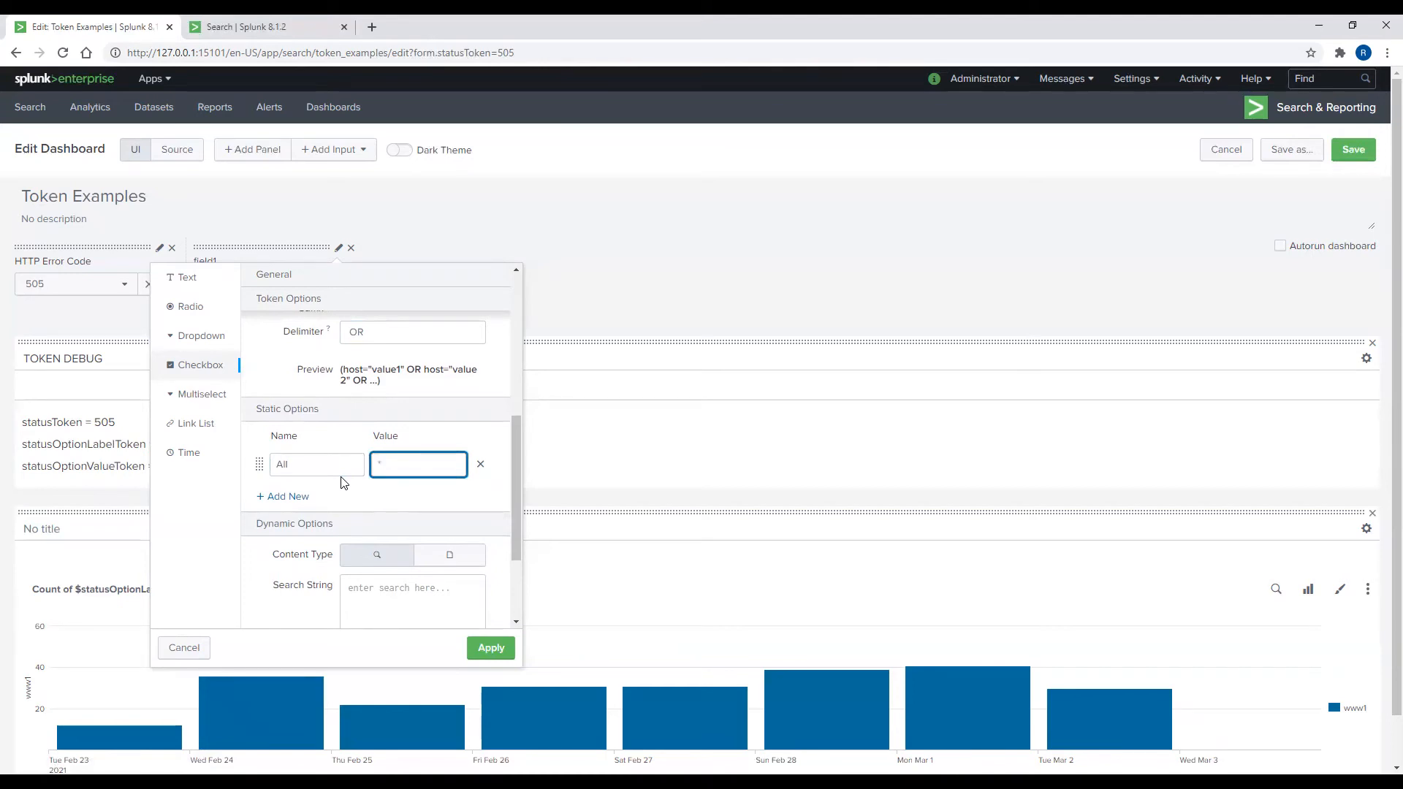
scroll(372, 471, "down", 2)
left_click(385, 461)
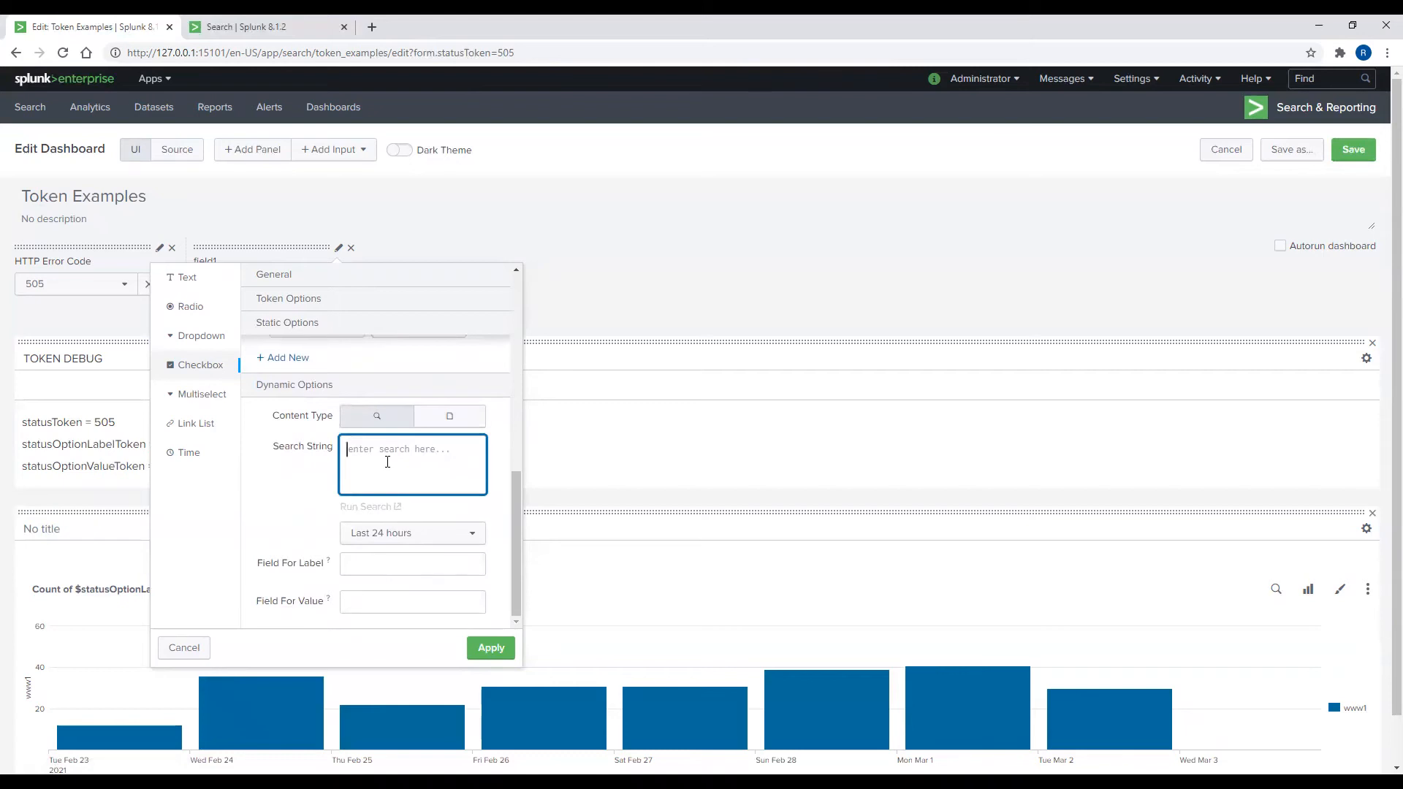
Step: Enter the choices search for main access_combined_wcookie errors, deduped by host, over All Time
type("index=\"main\" sourcetype=\"access_combined")
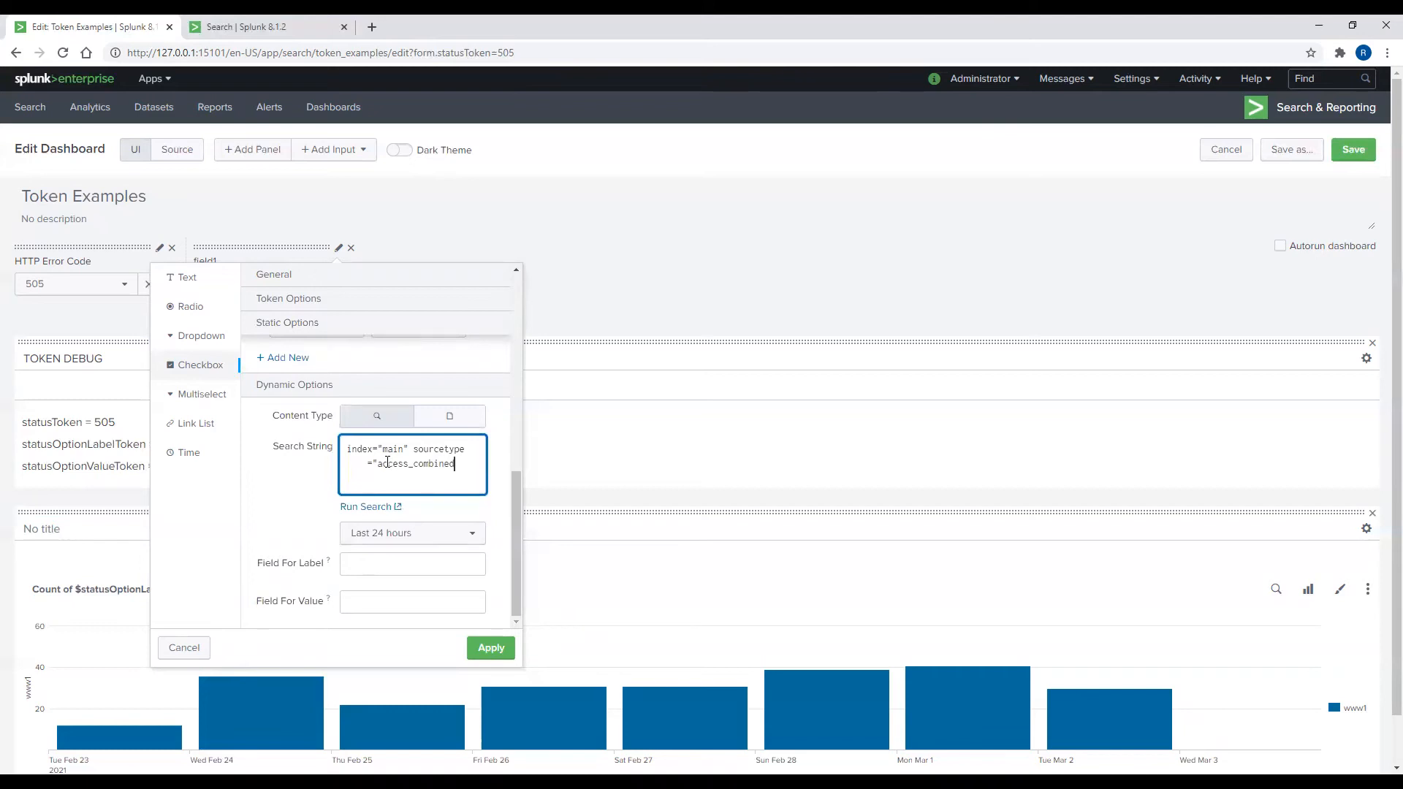
type("_wcookie\" status>399 | dedup host ")
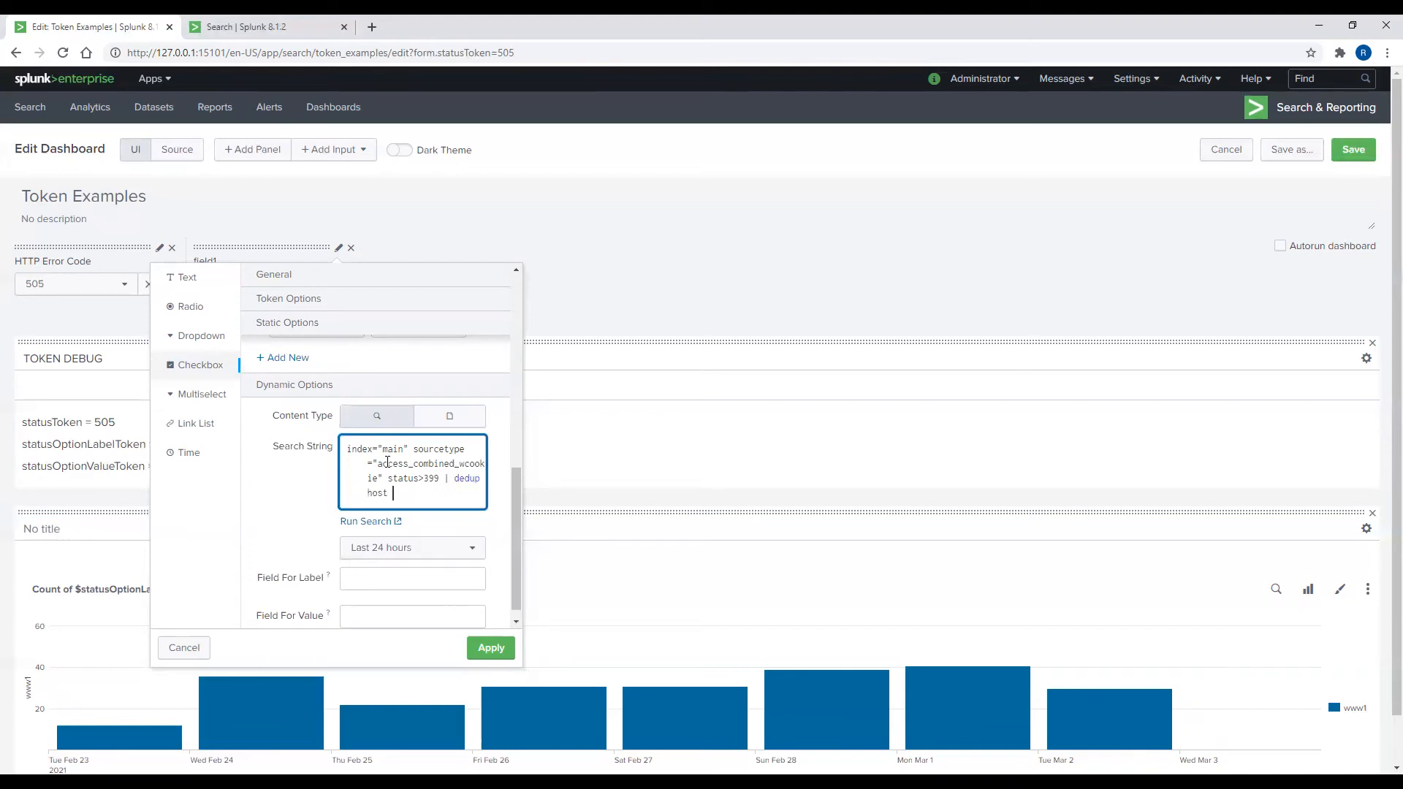
type("\\| table host | sort host")
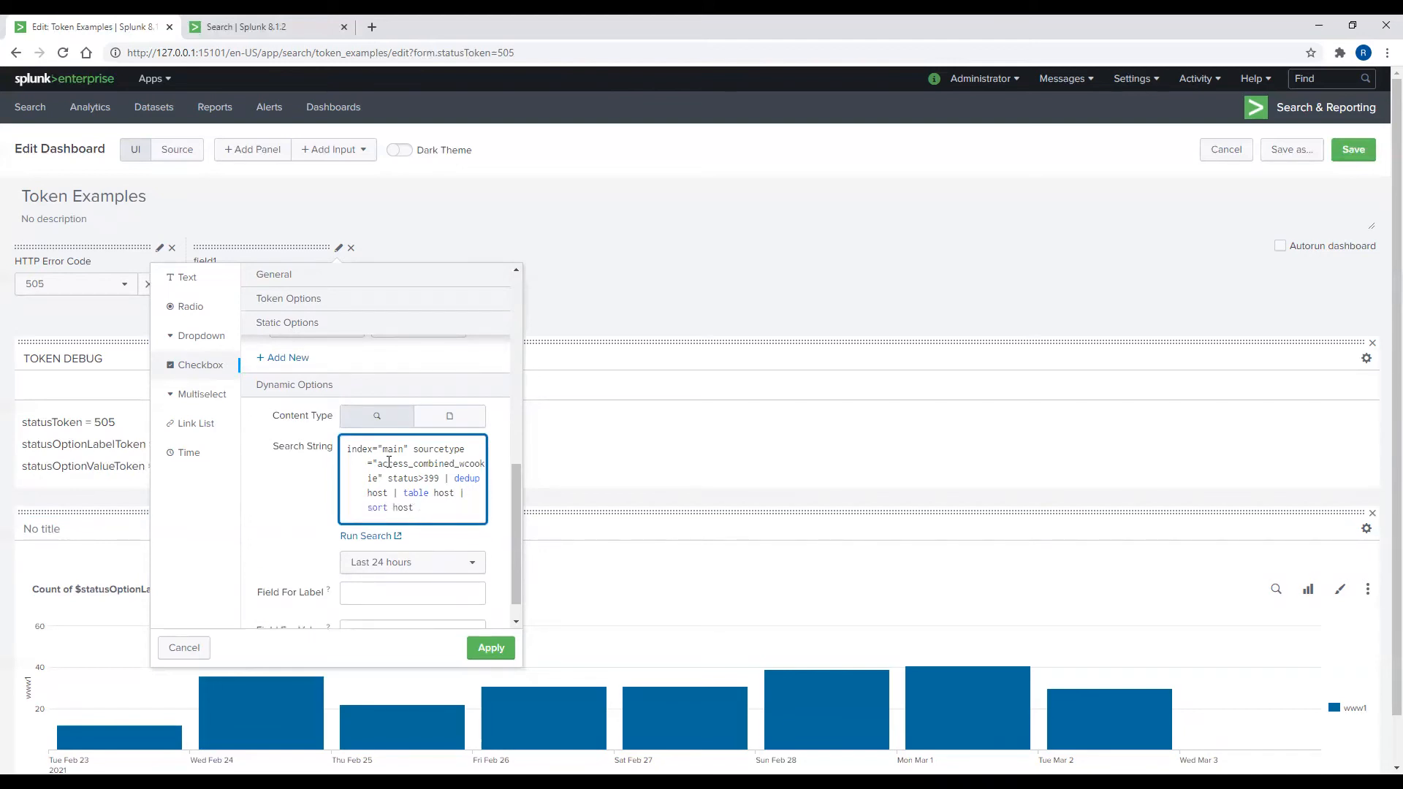
left_click(410, 567)
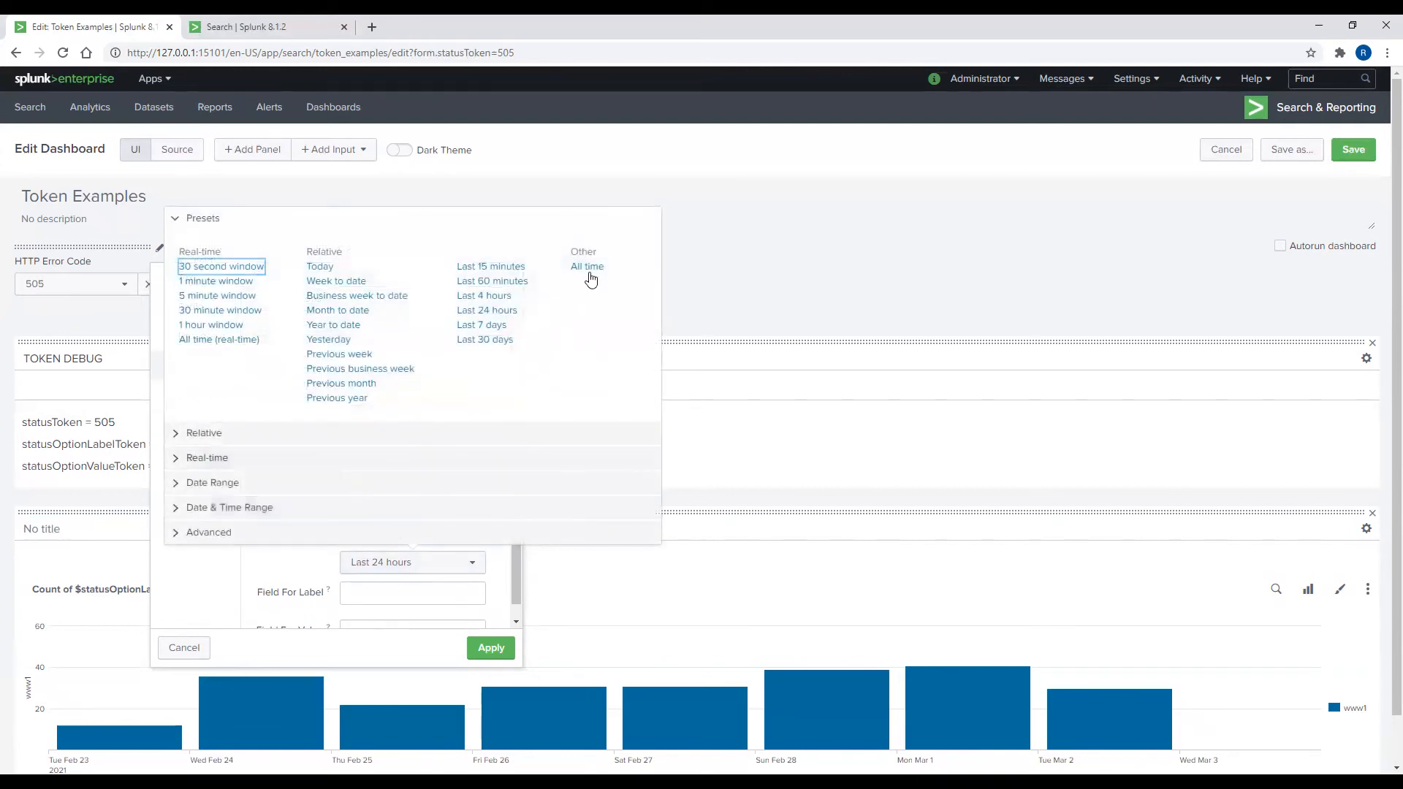
left_click(587, 266)
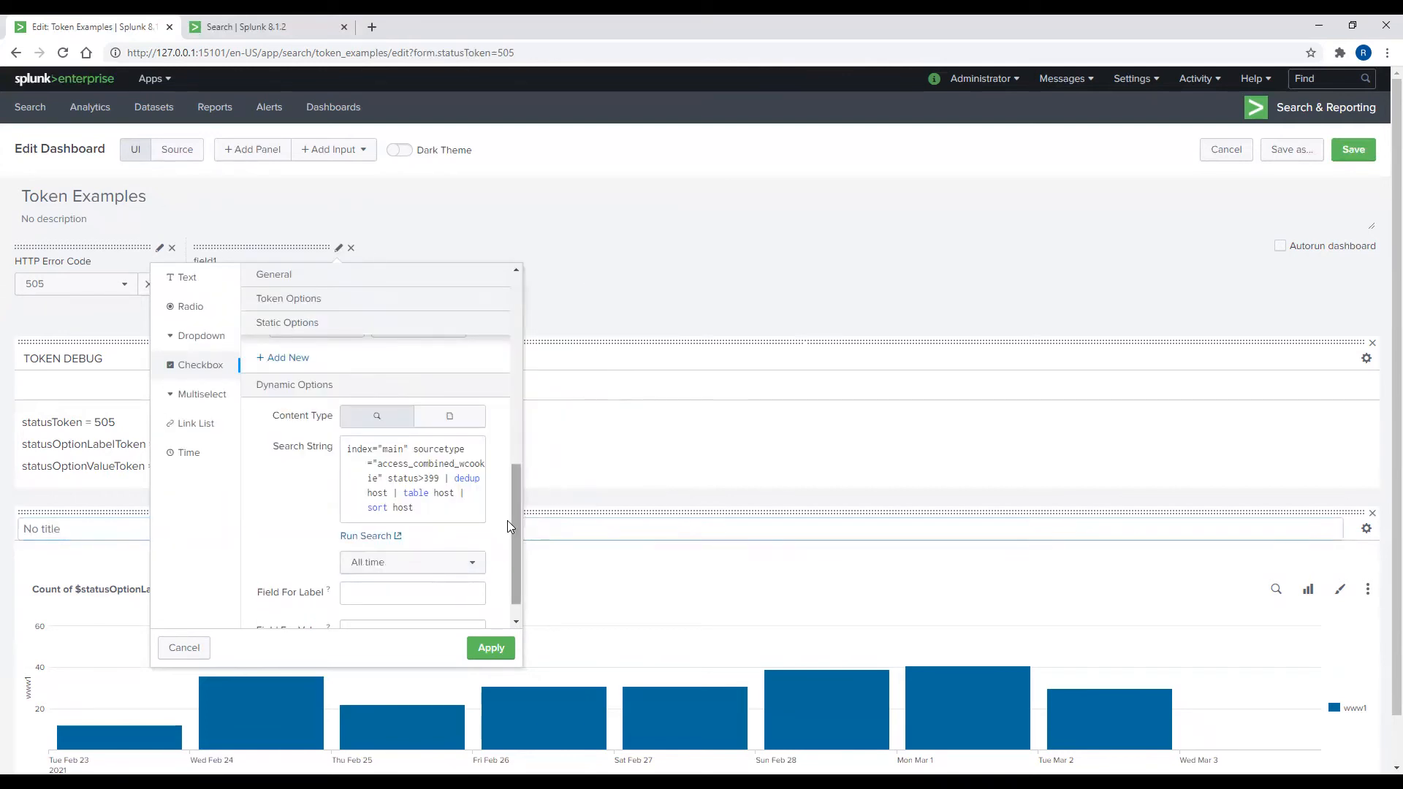
Step: Set Field For Label and Field For Value to host and apply the checkbox settings
scroll(426, 567, "down", 1)
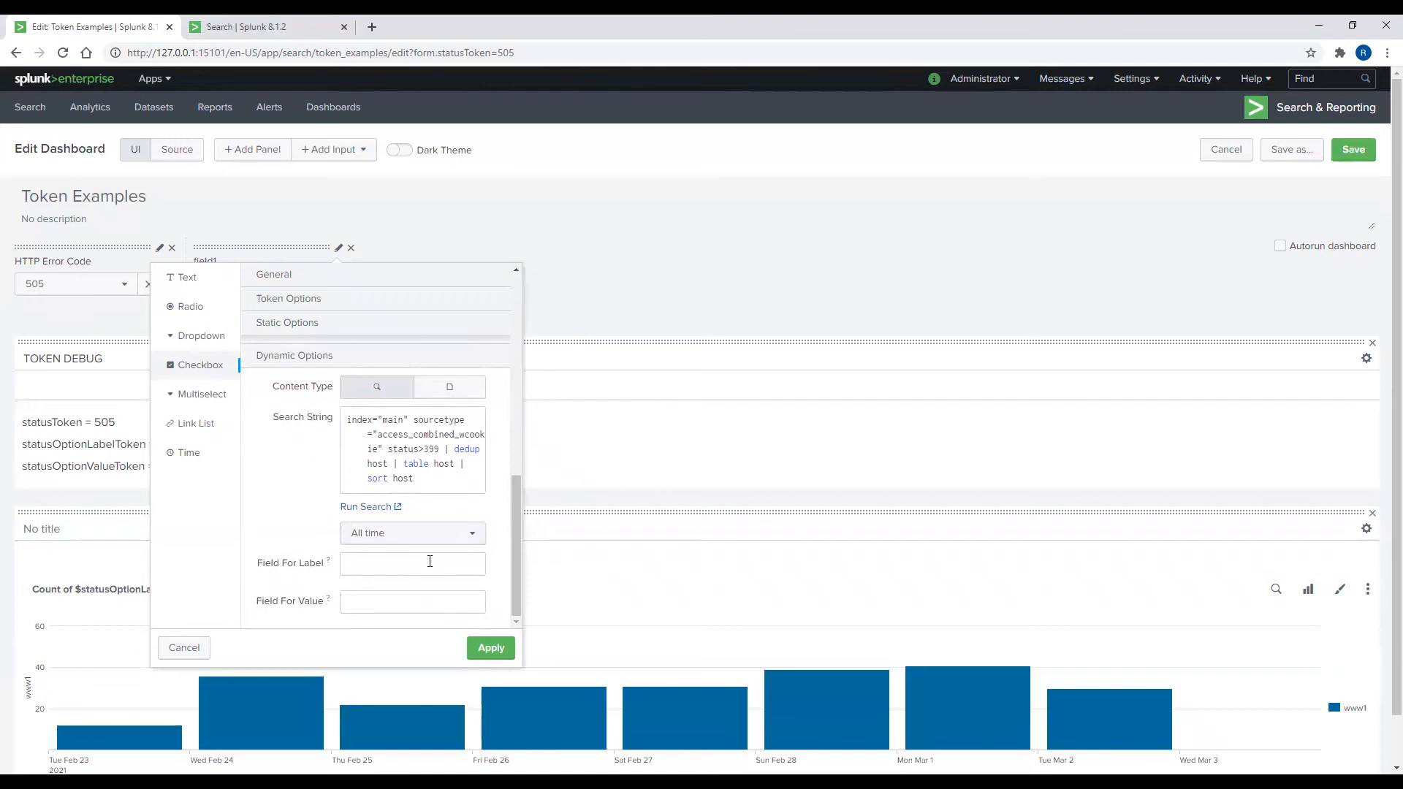
left_click(373, 561)
type("host")
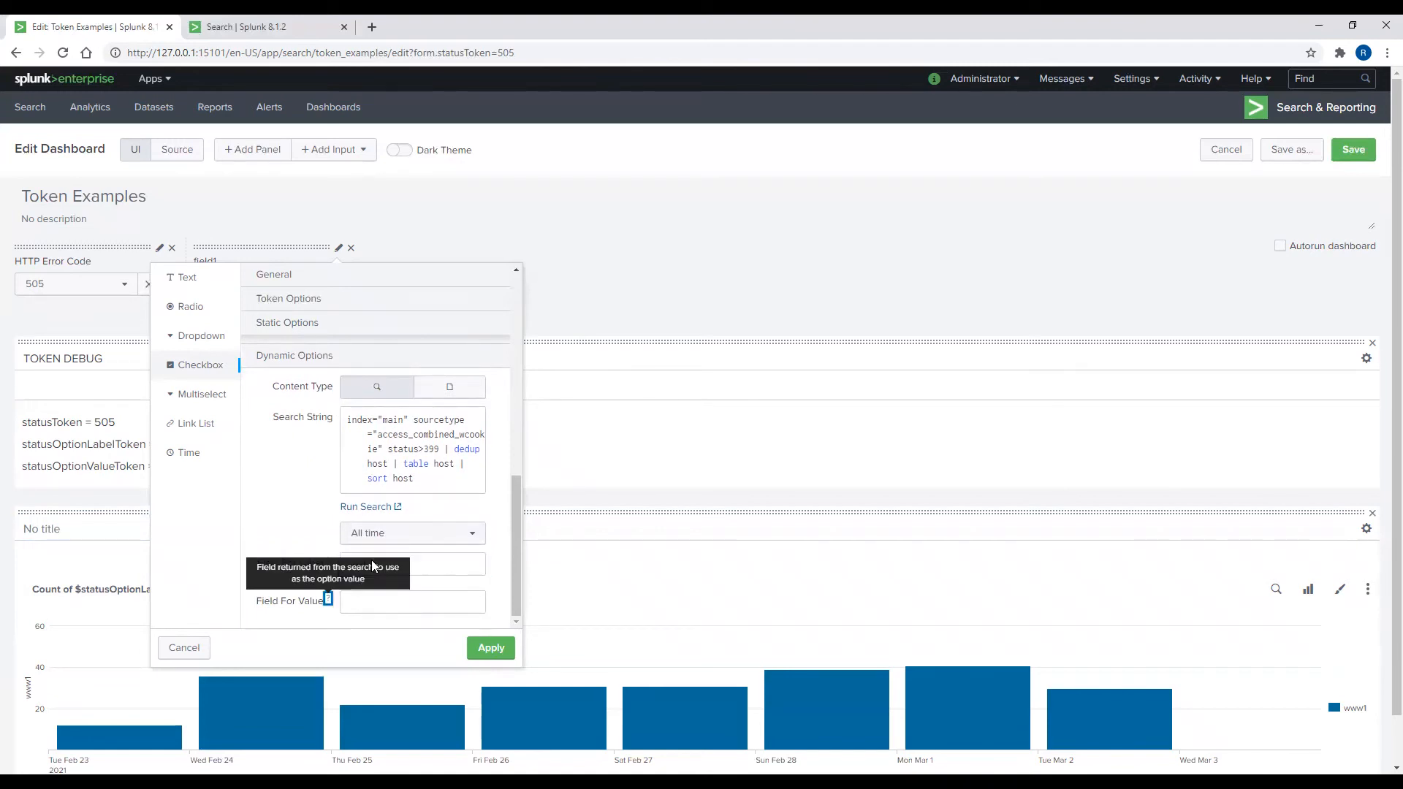
key("Tab")
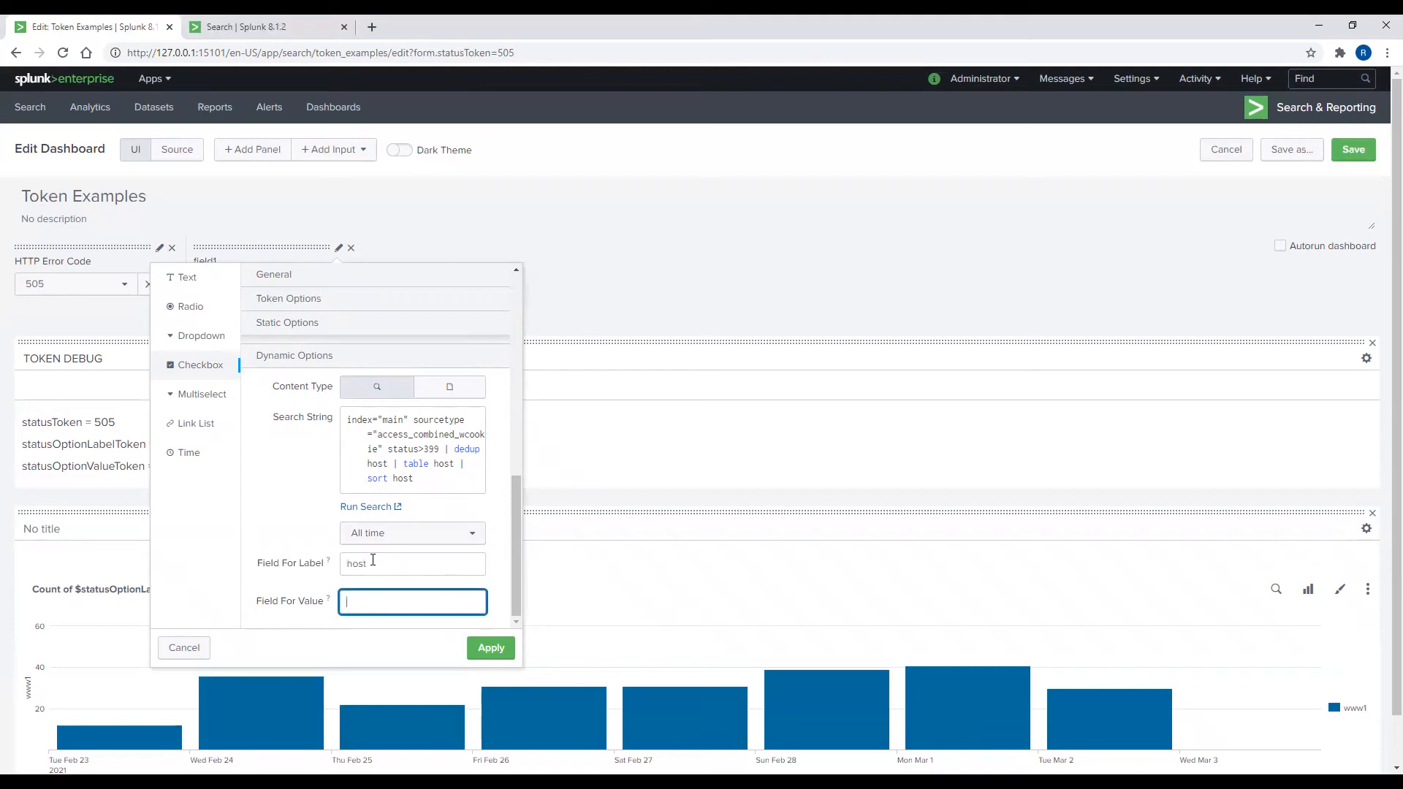
type("host")
left_click(494, 650)
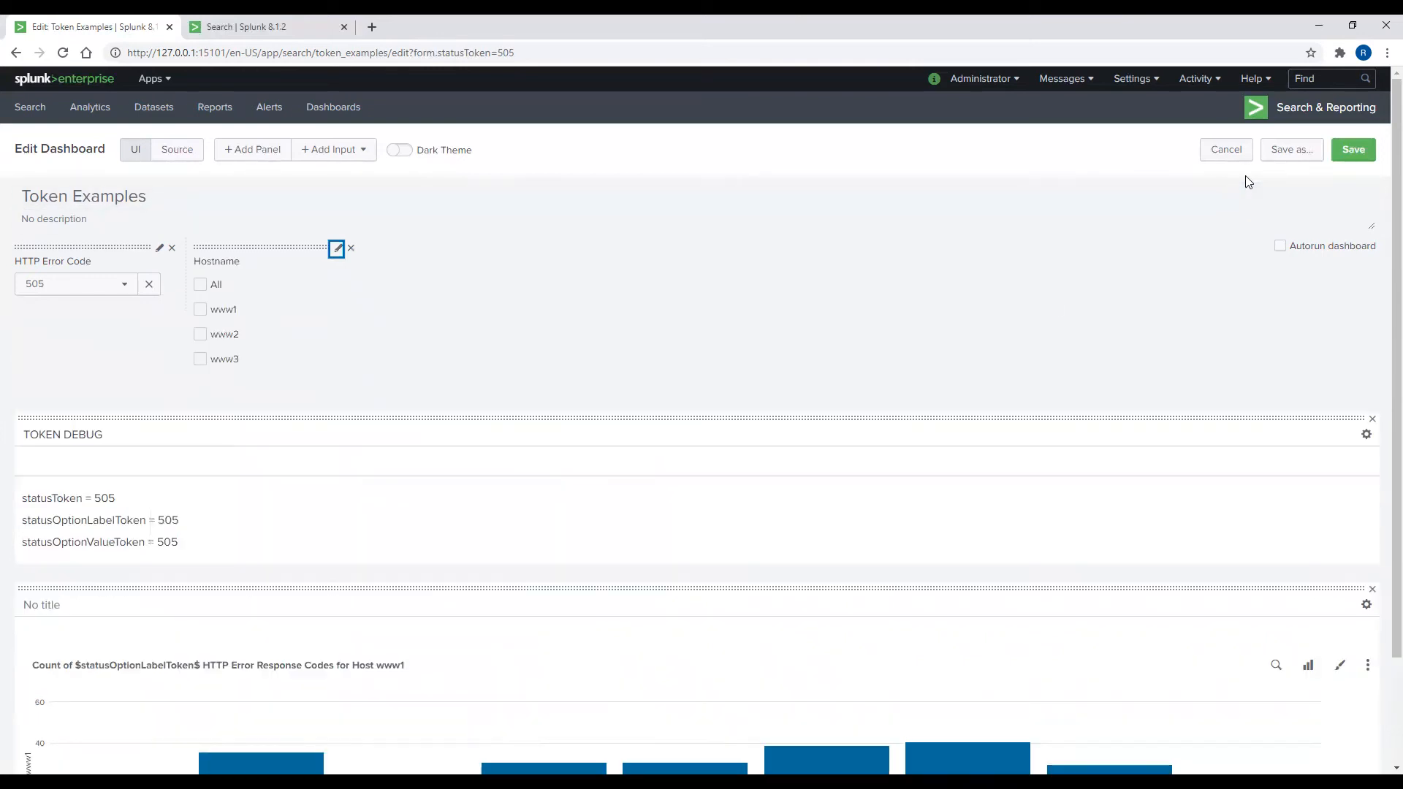
Step: Save, reload and test ticking and unticking the All, www1, www2 and www3 checkboxes
left_click(1353, 150)
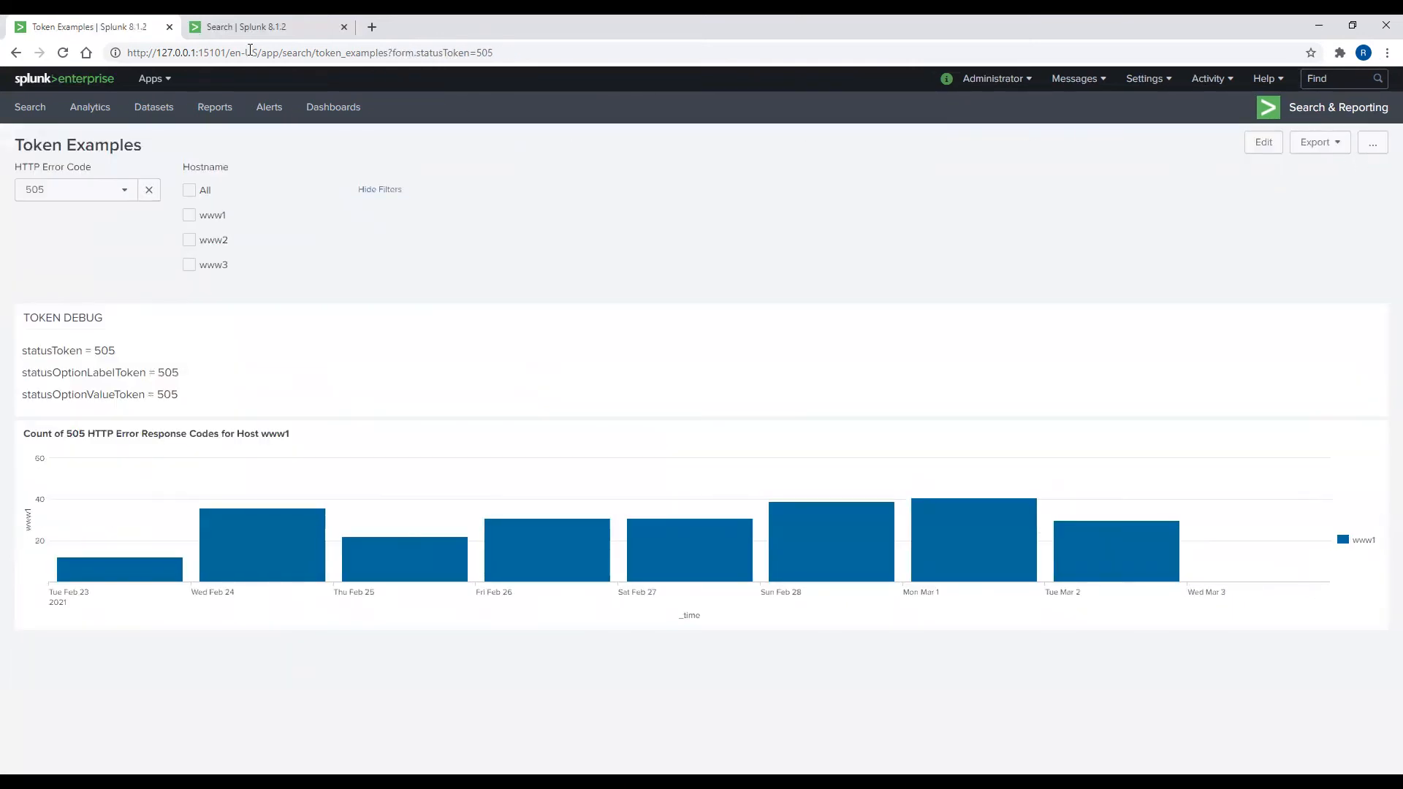
left_click(63, 53)
left_click(189, 190)
left_click(189, 215)
left_click(189, 241)
left_click(189, 265)
left_click(189, 240)
left_click(189, 215)
left_click(189, 190)
left_click(191, 266)
Step: Make All the Hostname input's default, save, reload and reopen editing
left_click(1270, 142)
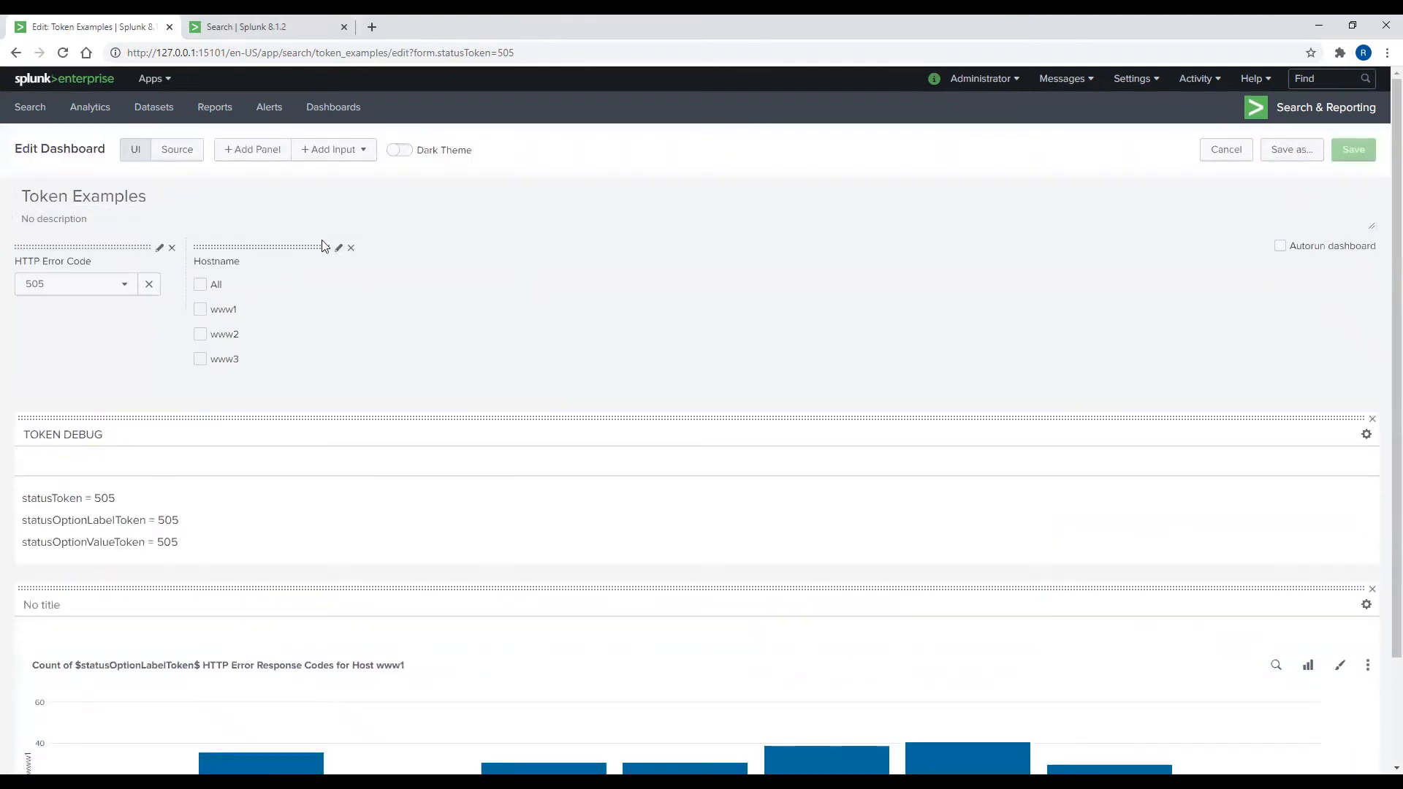
left_click(339, 248)
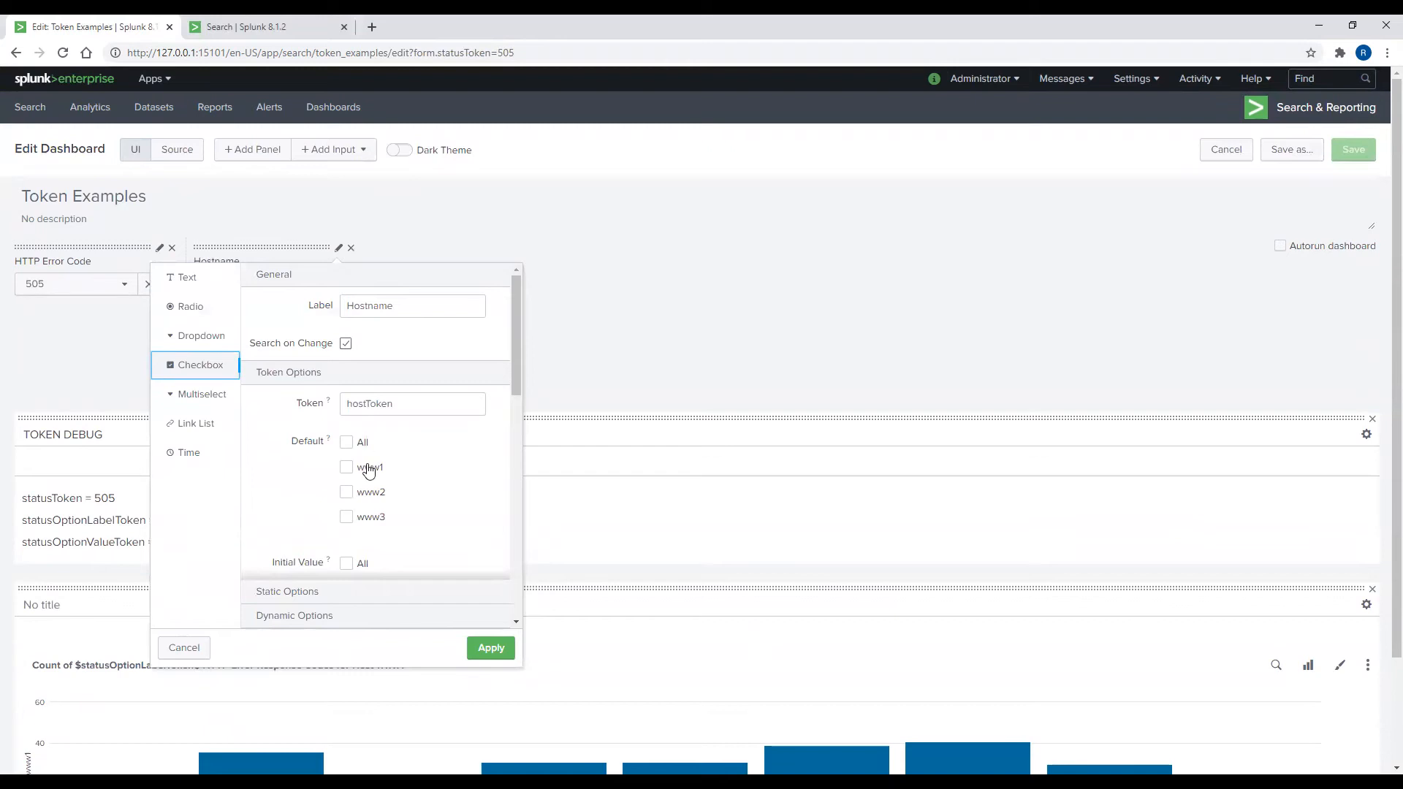
left_click(346, 442)
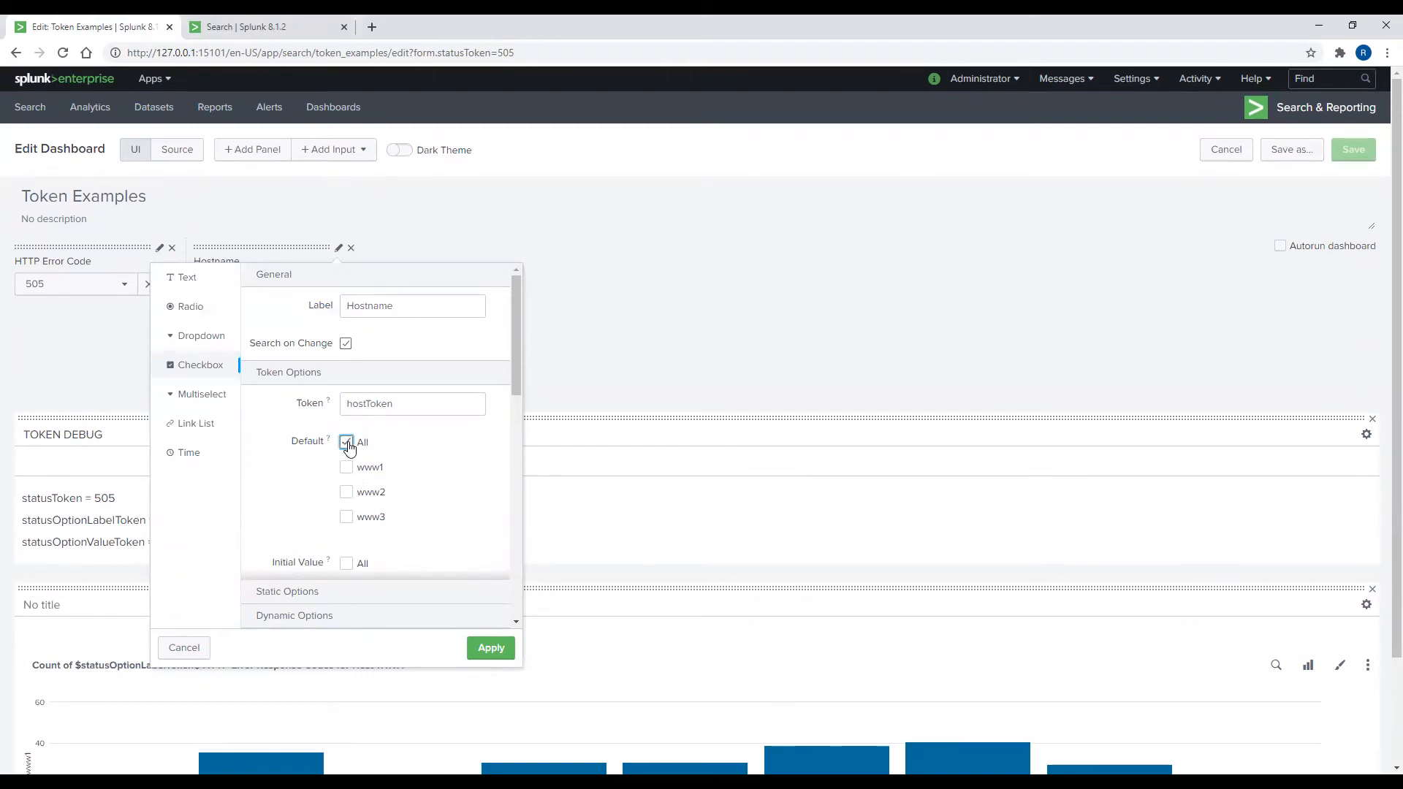
left_click(494, 652)
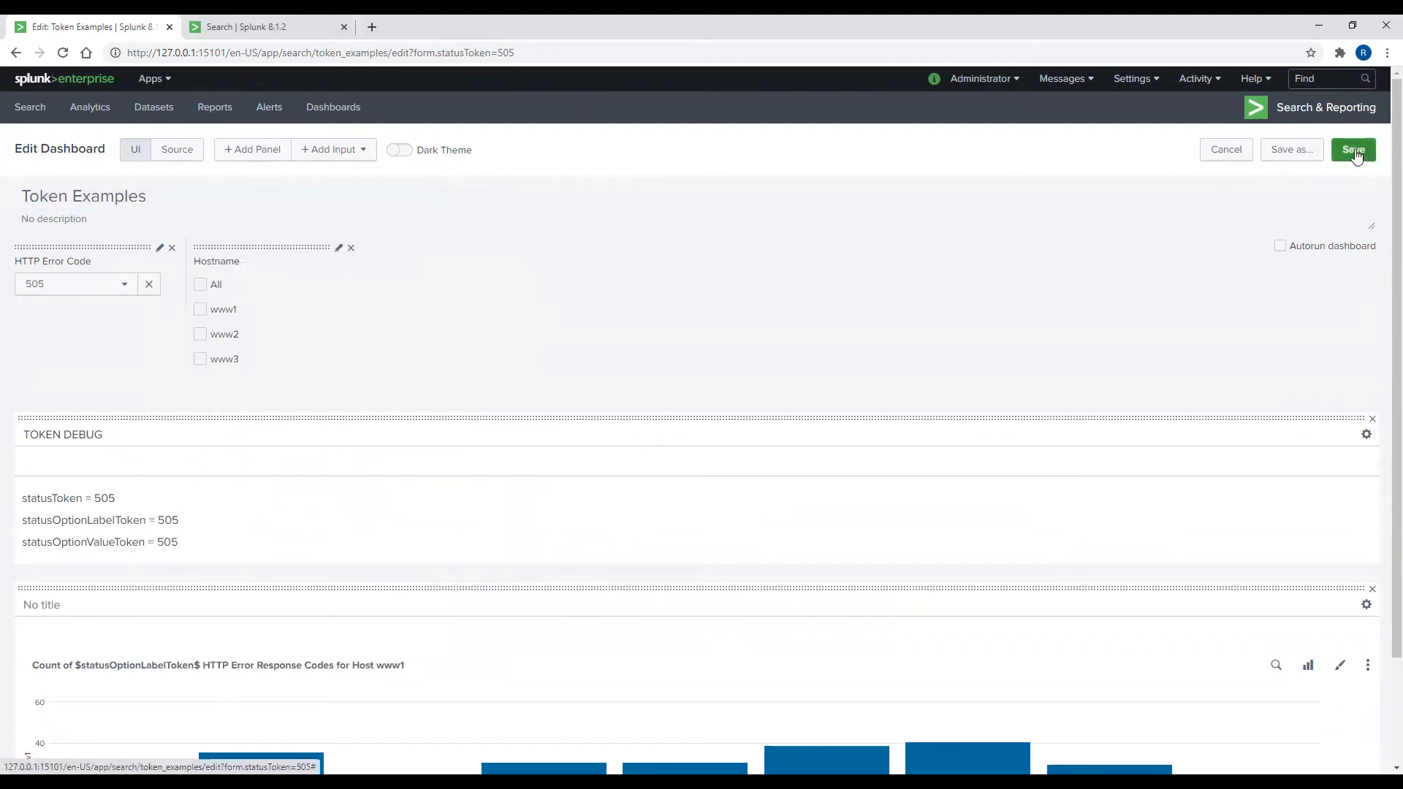
left_click(1355, 155)
left_click(61, 55)
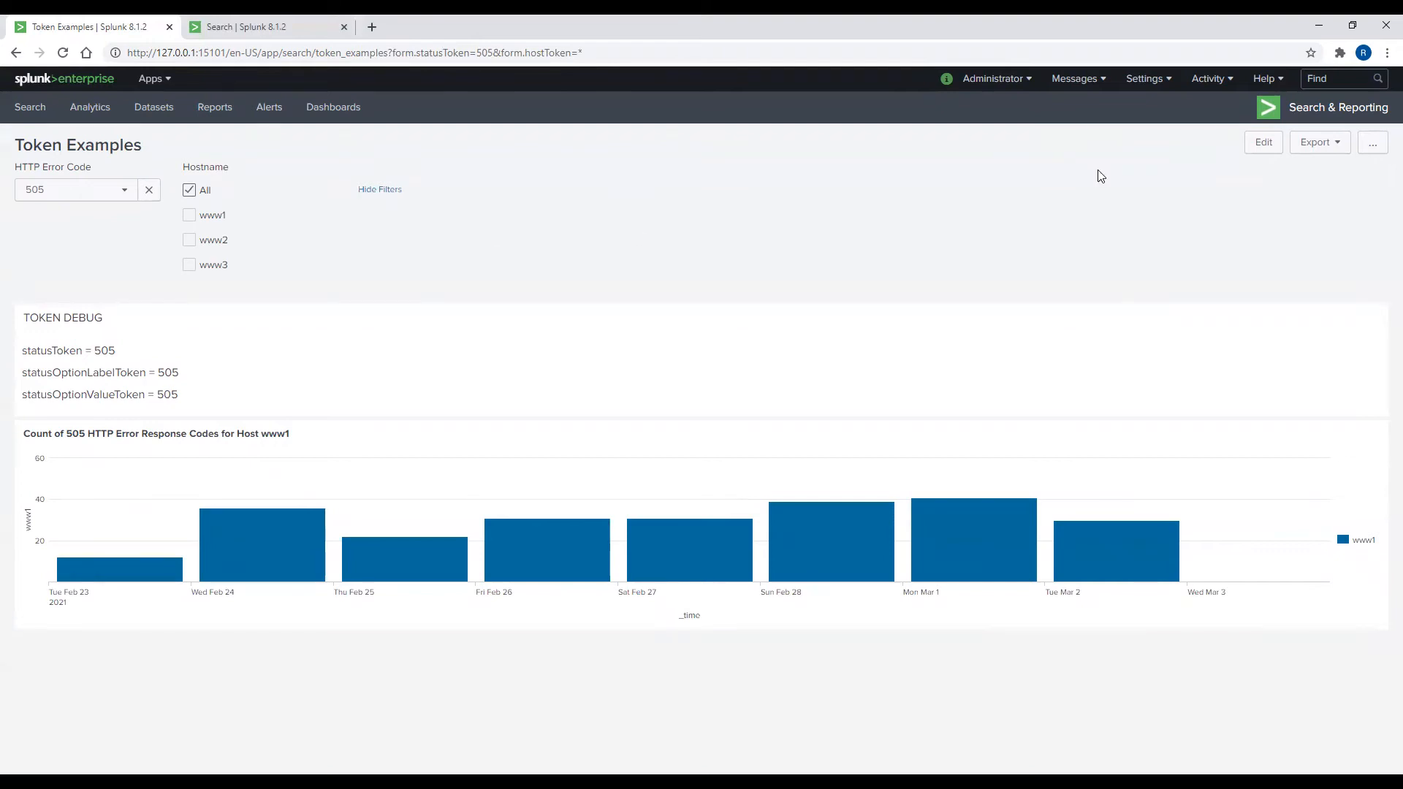
left_click(1263, 142)
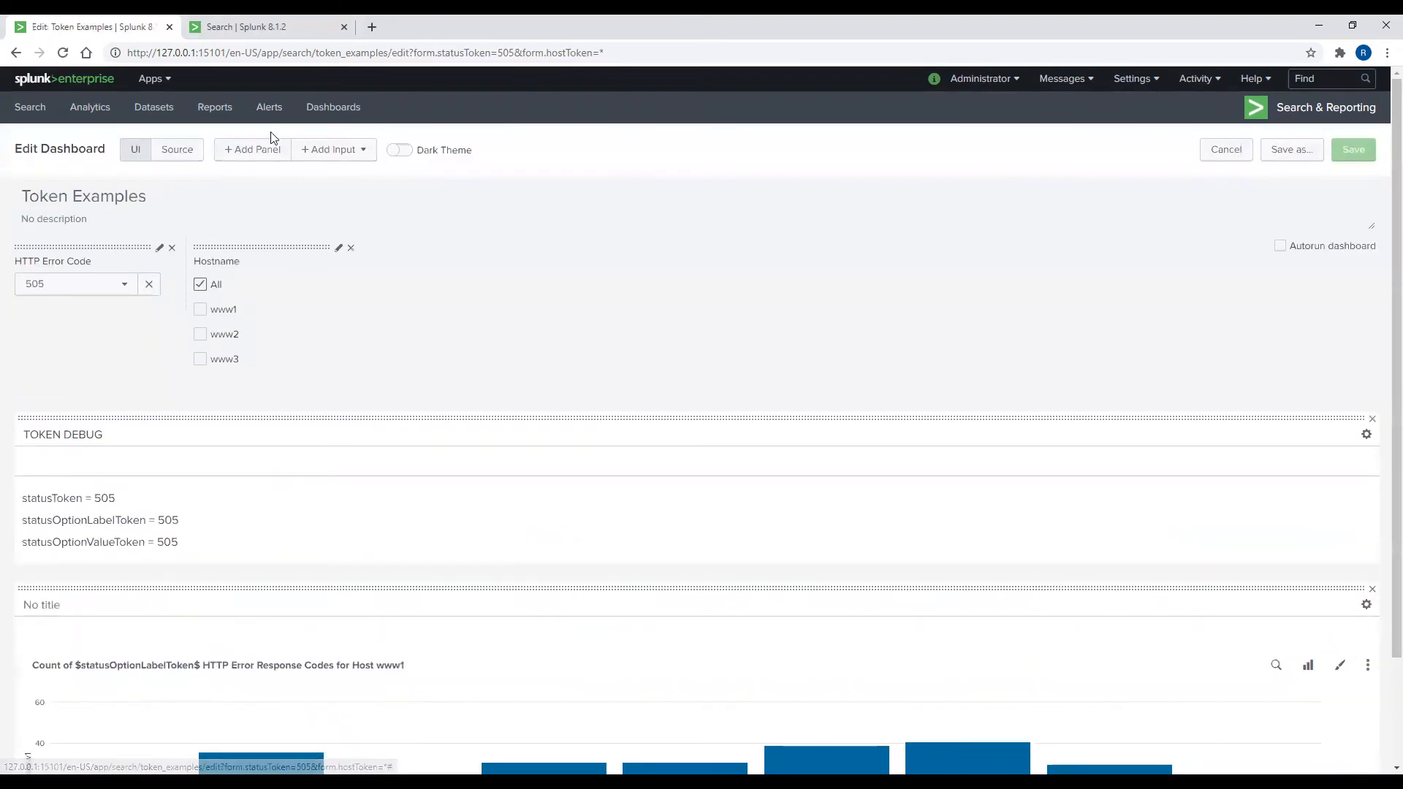
Step: In the checkbox XML, add a <change> block setting hostOptionLabelToken to $label$ with delimiter ","
left_click(184, 155)
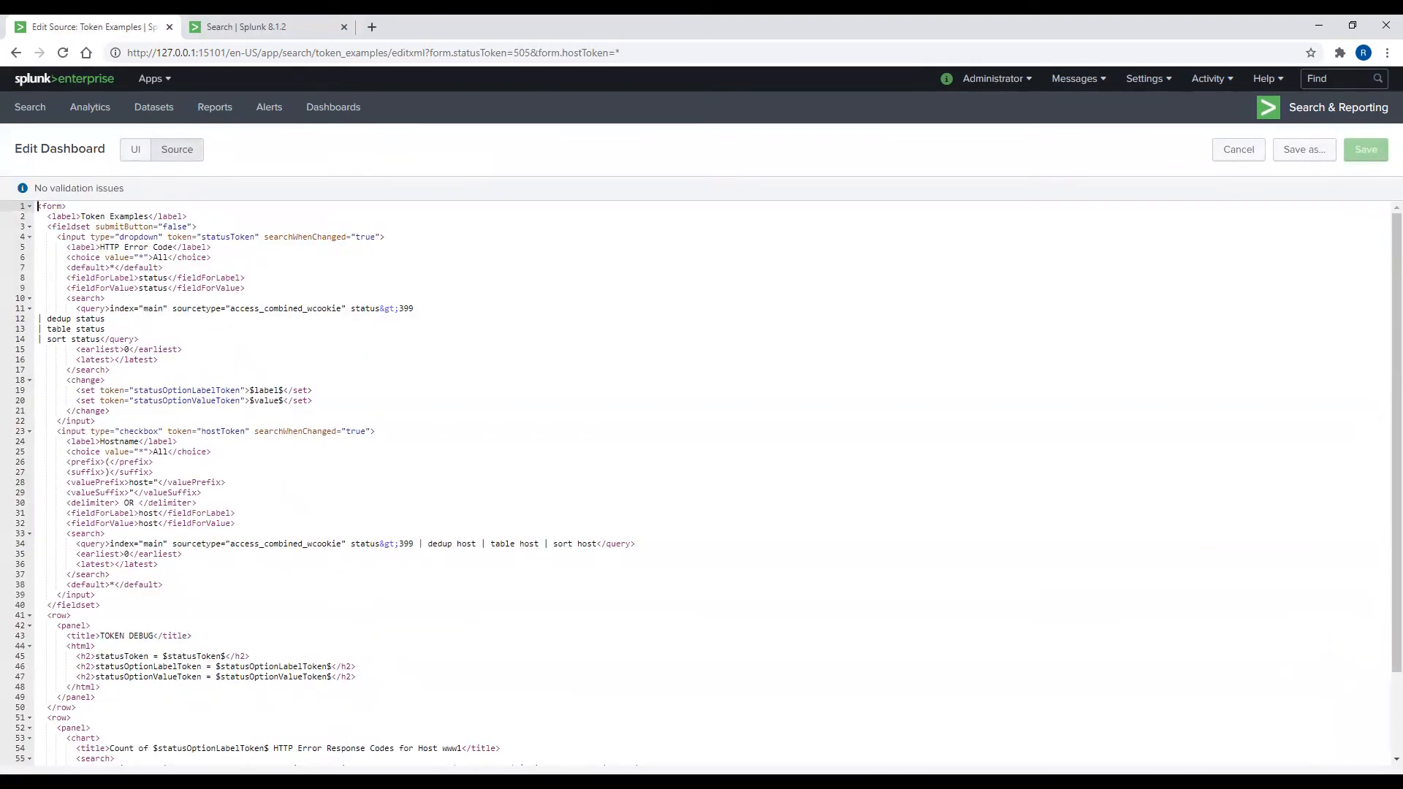
left_click_drag(53, 436, 253, 582)
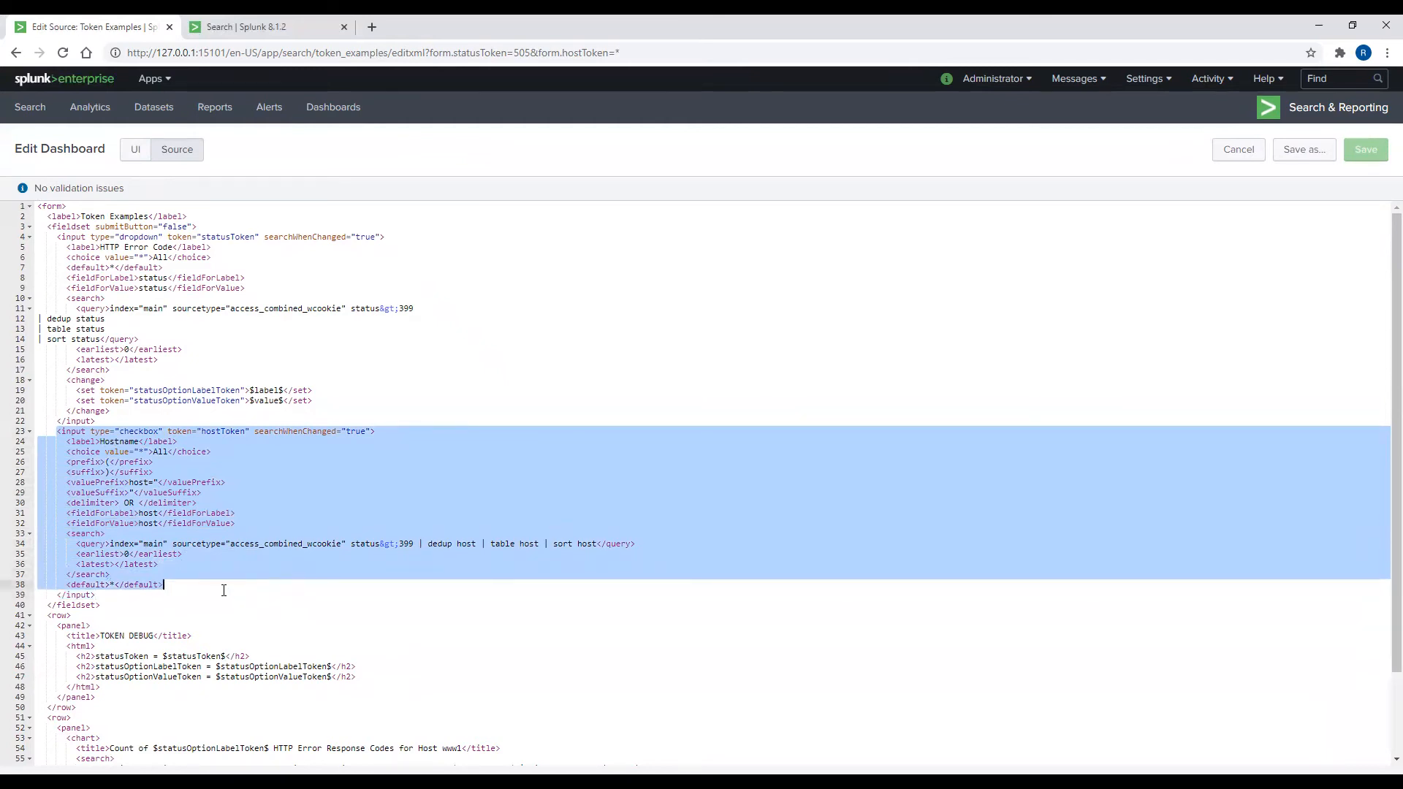
left_click(219, 583)
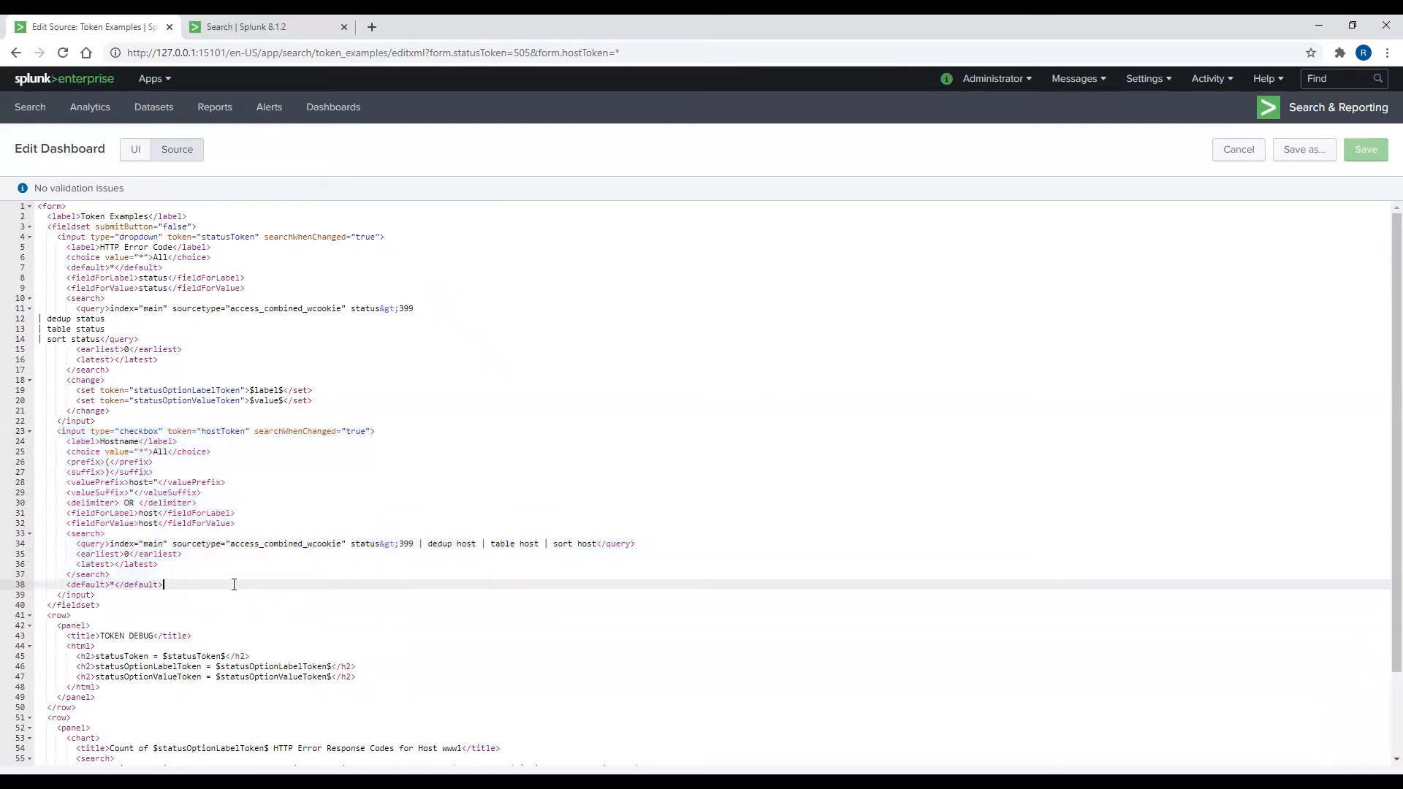
key("Return")
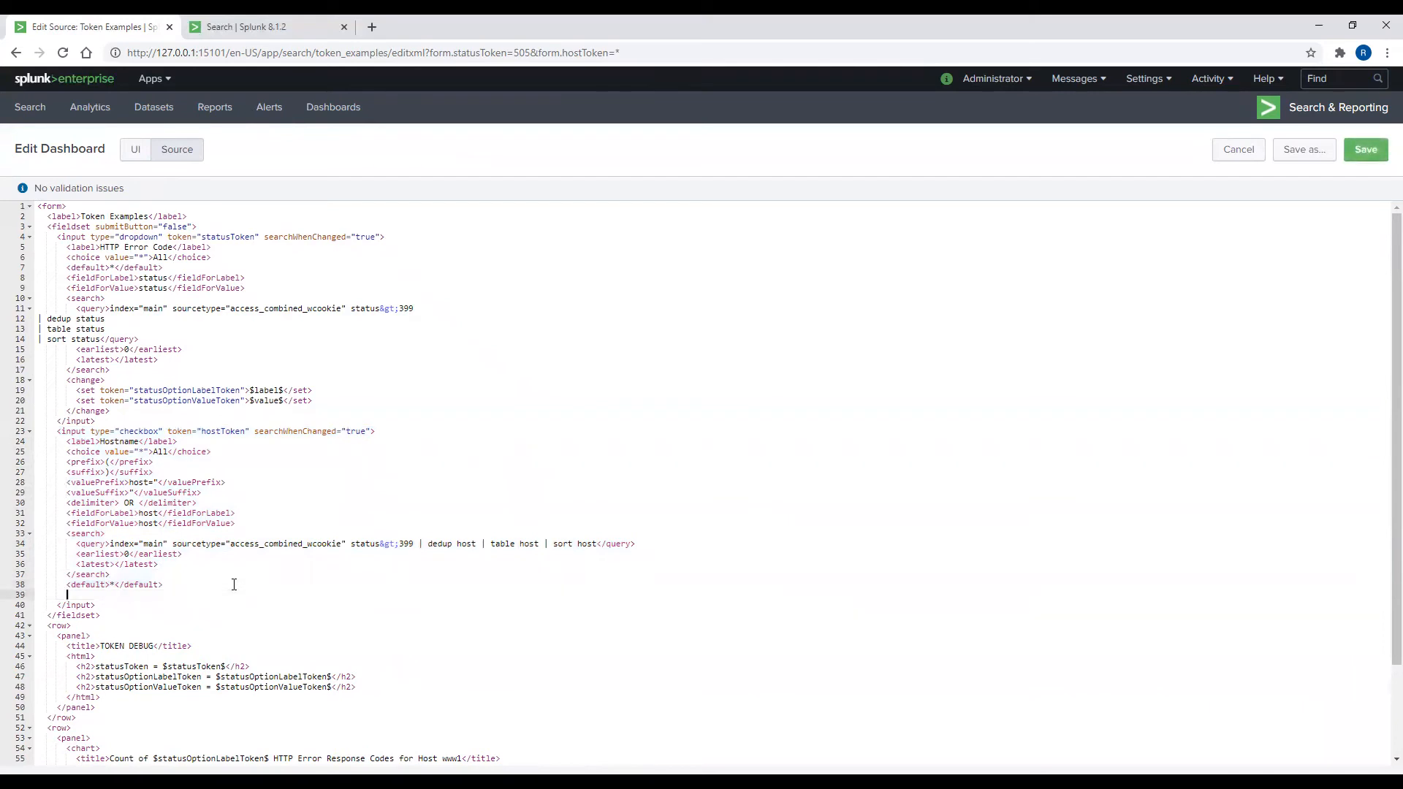
type("<change></change>")
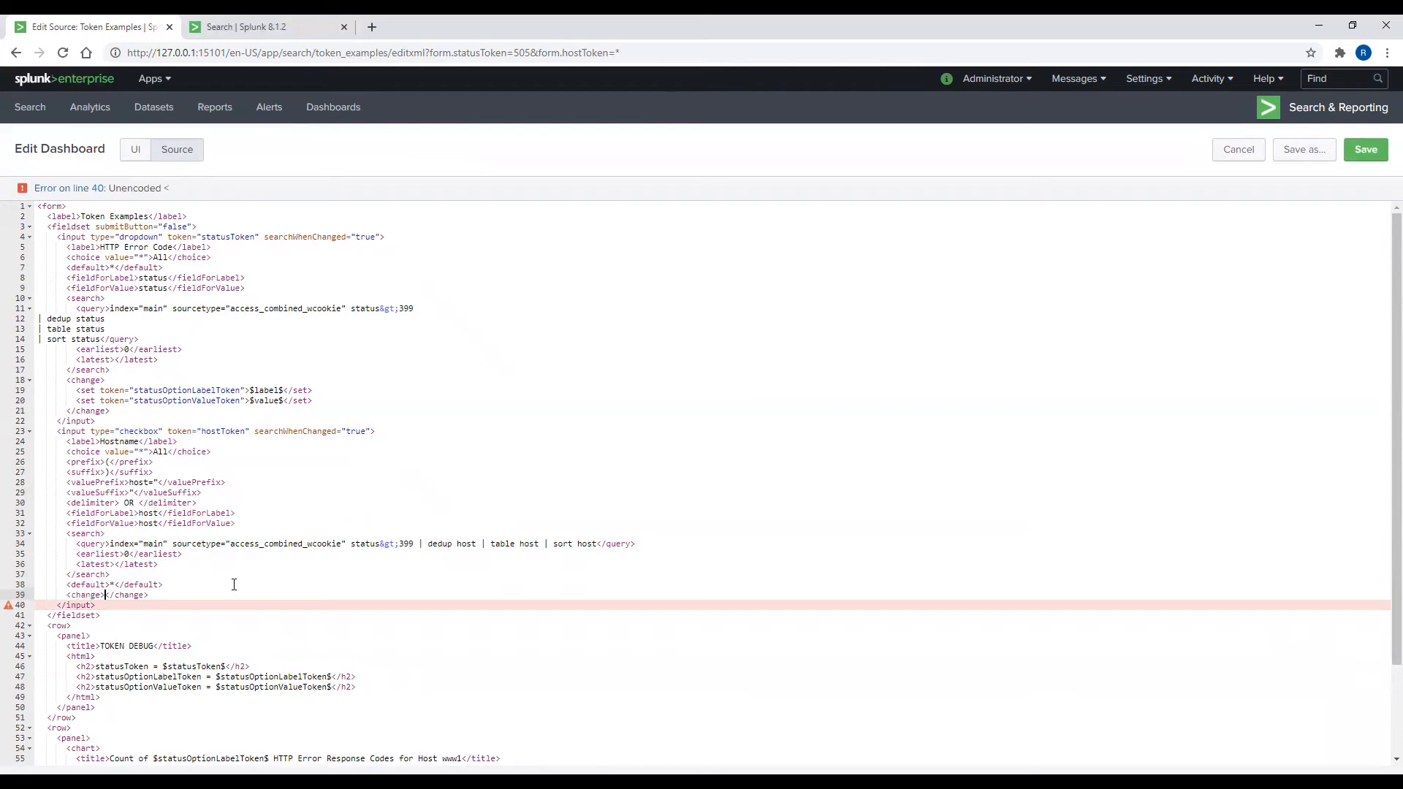
key("Return")
type("<s")
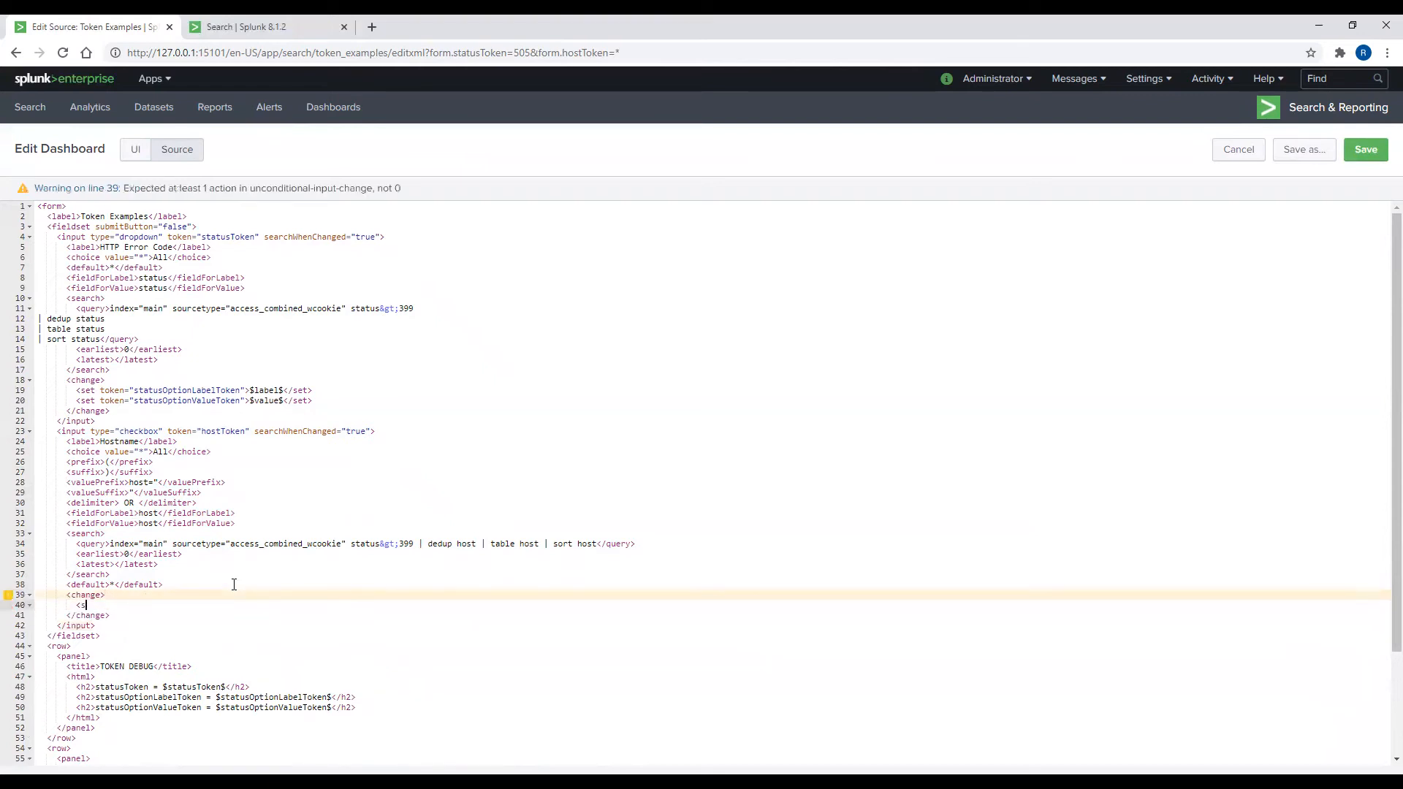
type("et token")
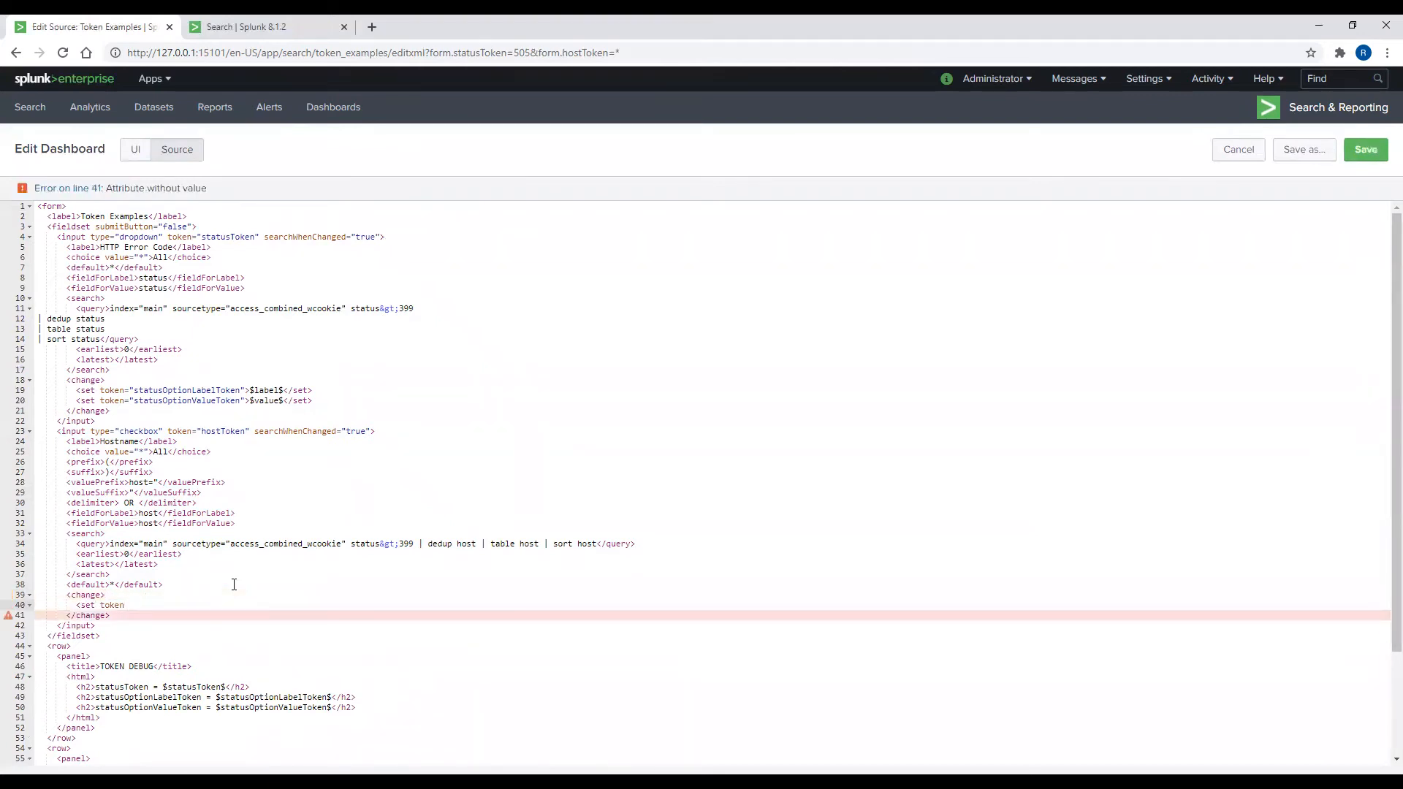
type("=\"hostOptionLabelToken\" delimiter\"")
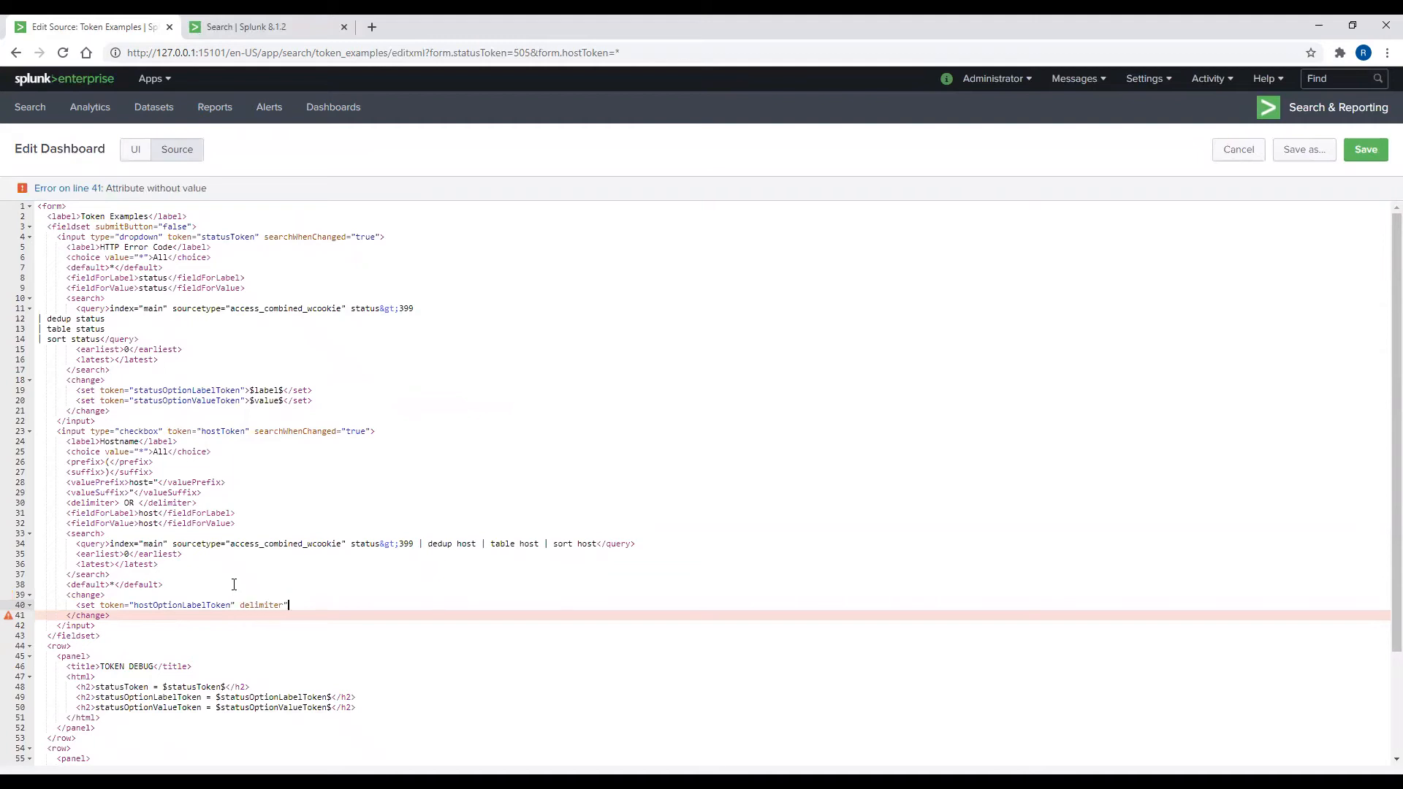
key("BackSpace")
type("=\",\">$label$</set>")
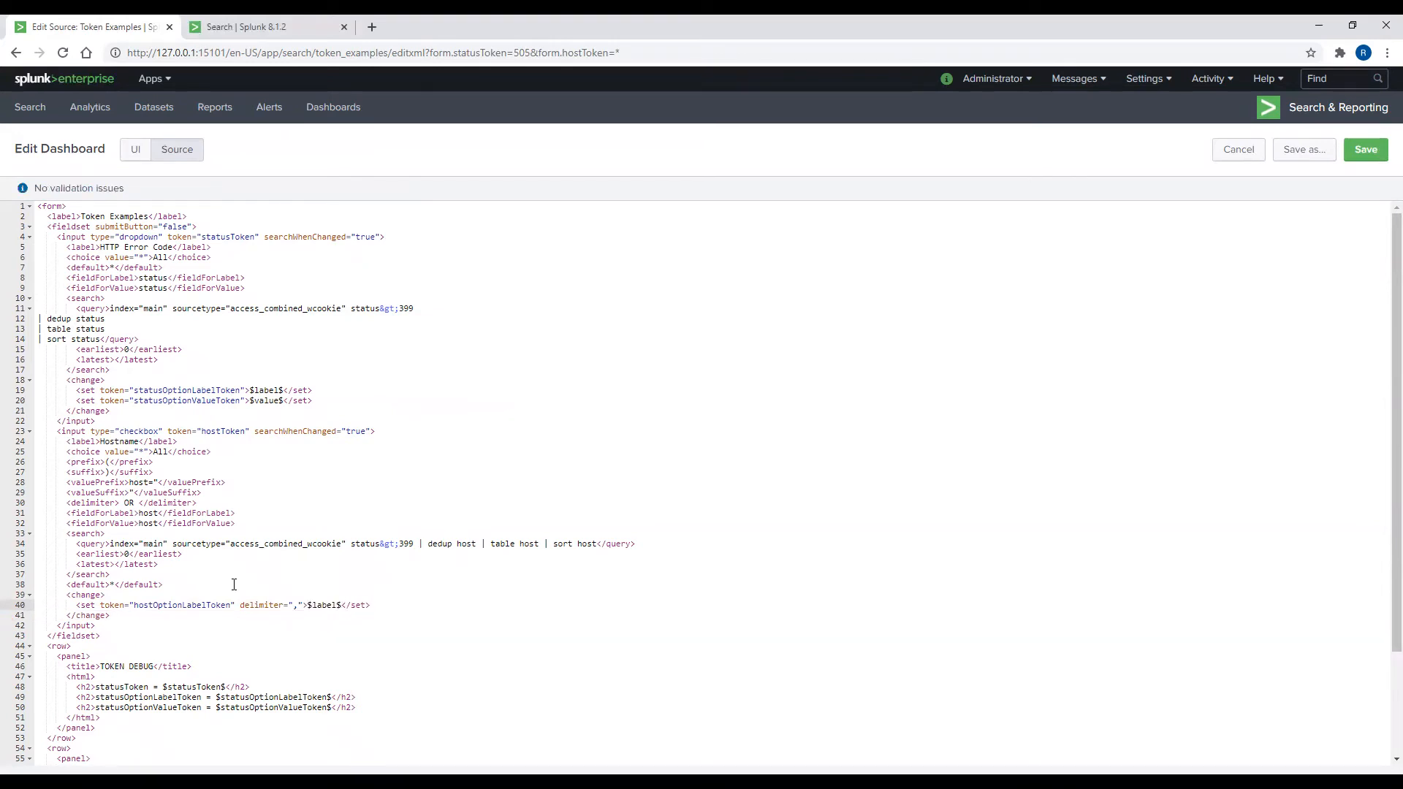
Step: Add a second <set> making hostOptionValueToken $value$ with delimiter ","
key("Return")
type("<set token=\"hostO")
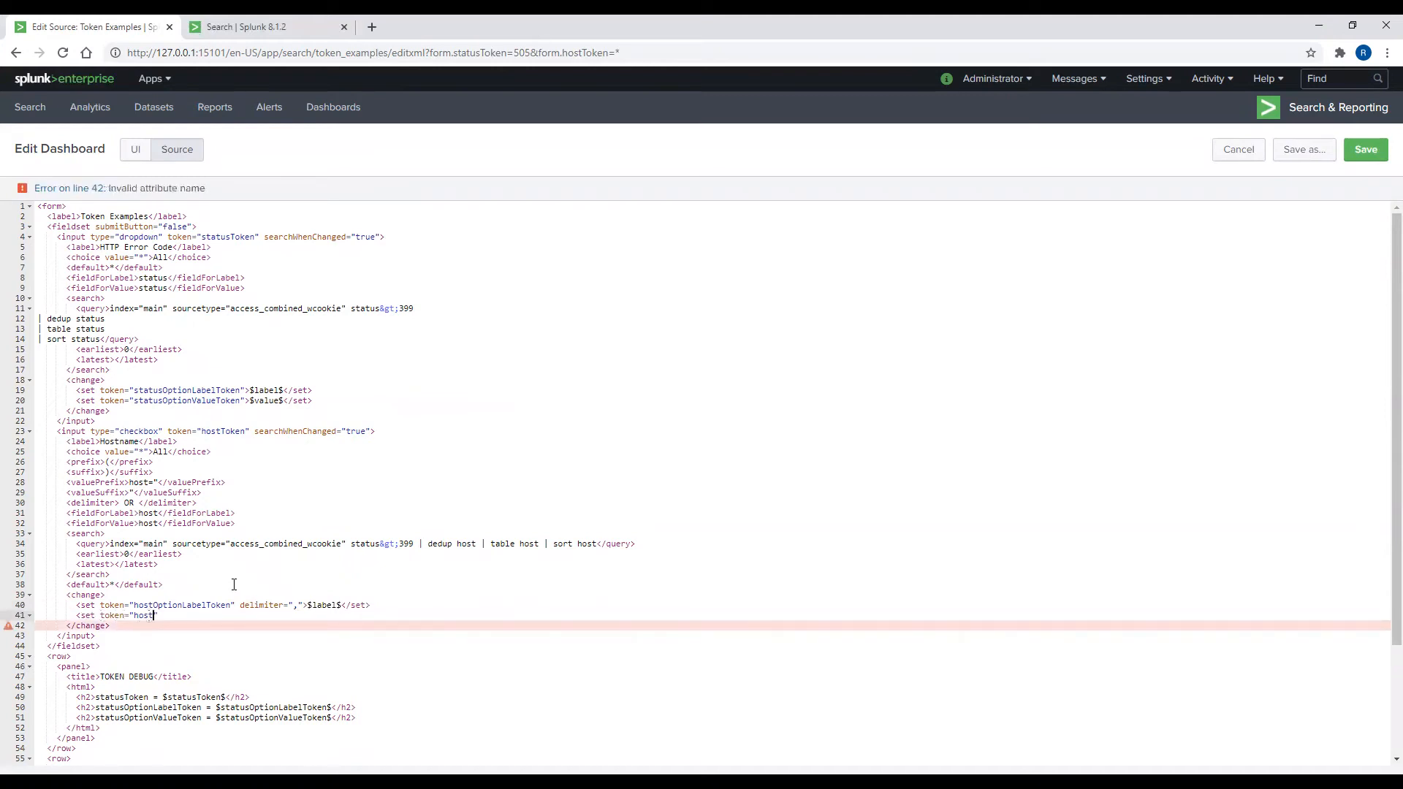
type("ptionValueToken")
key("Right")
key("Right")
key("Left")
type("delimiter=\",\">$")
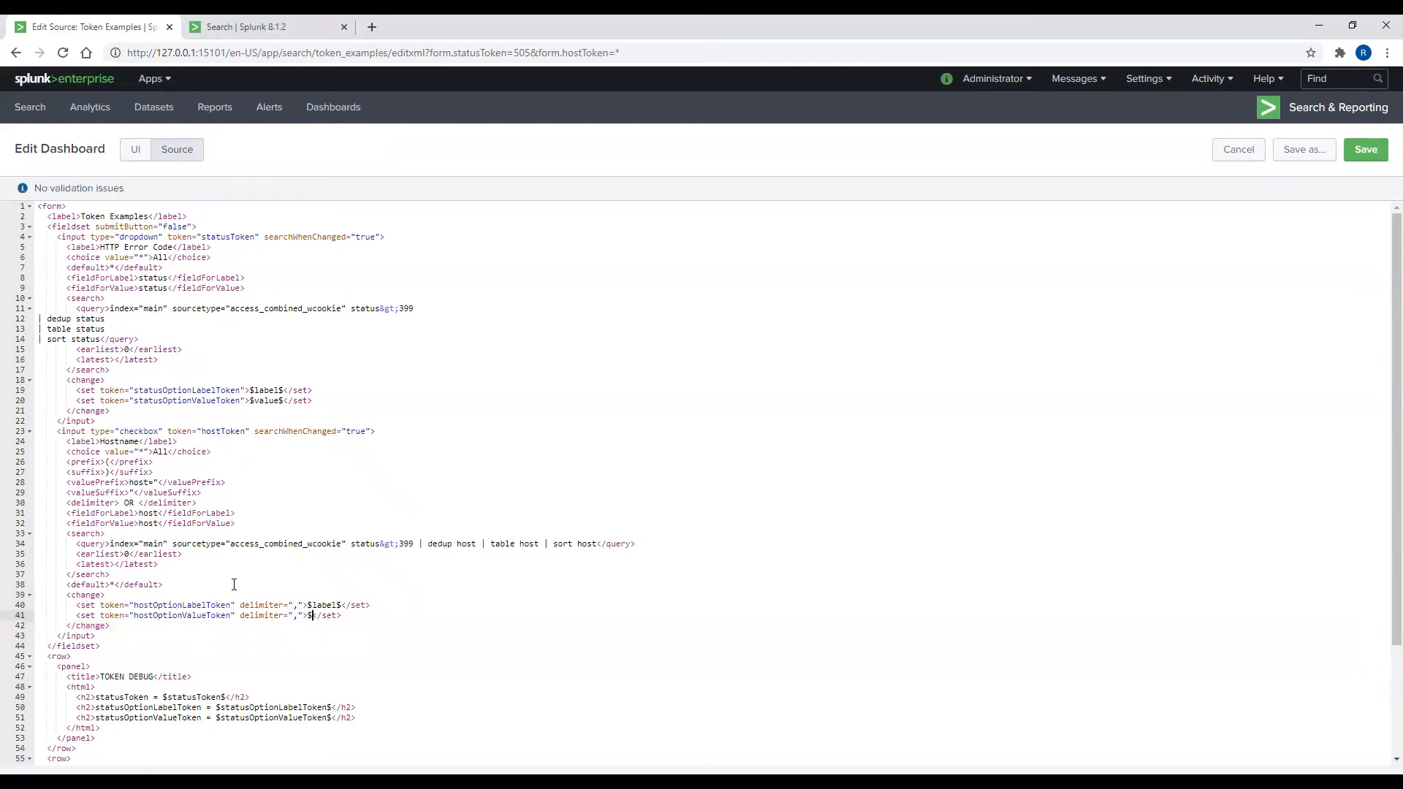
type("value$")
scroll(314, 616, "down", 3)
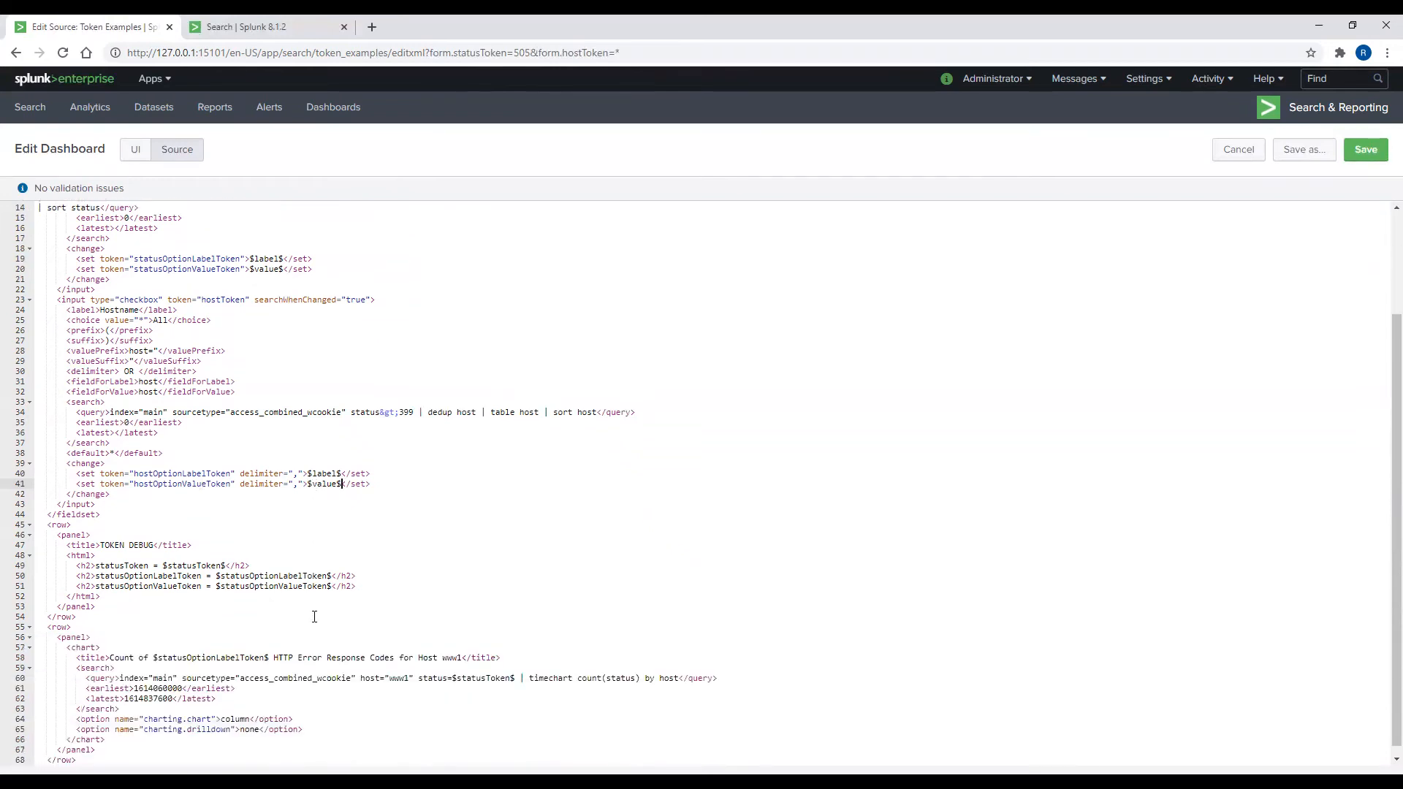
Step: Add an <hr/> divider and an <h2> line showing hostToken = $hostToken$ to TOKEN DEBUG
left_click(377, 585)
key("Return")
type("<")
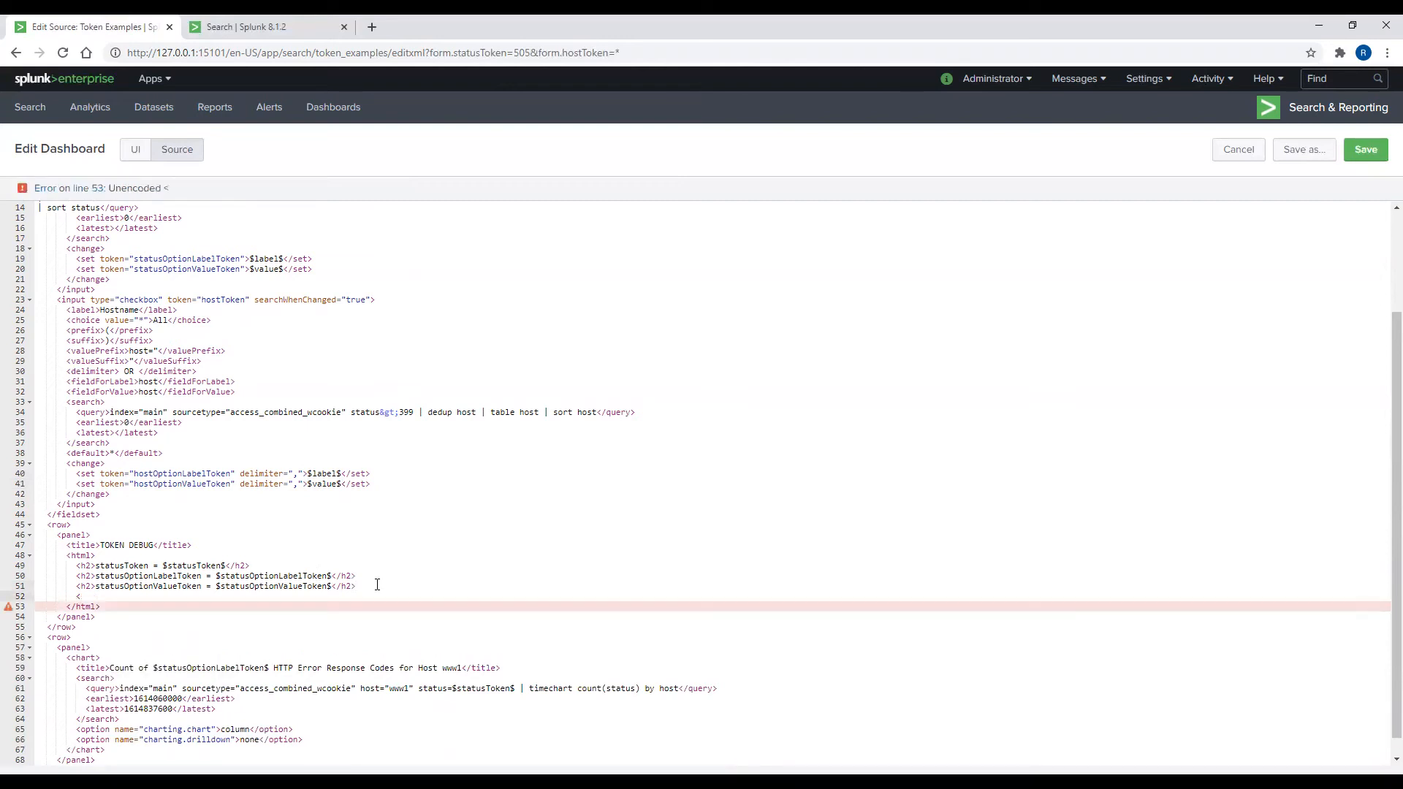
type("hr/>")
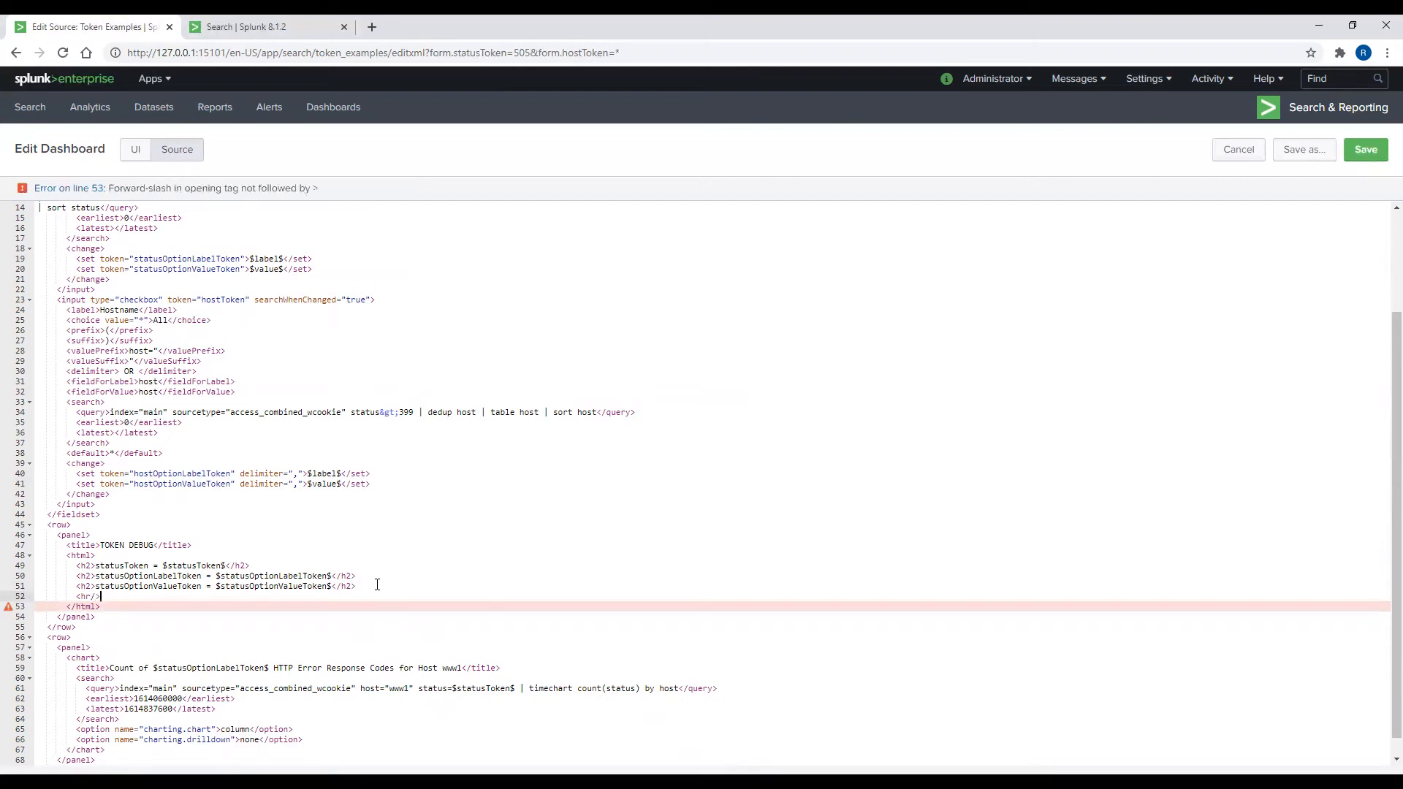
key("Return")
type("<h2>")
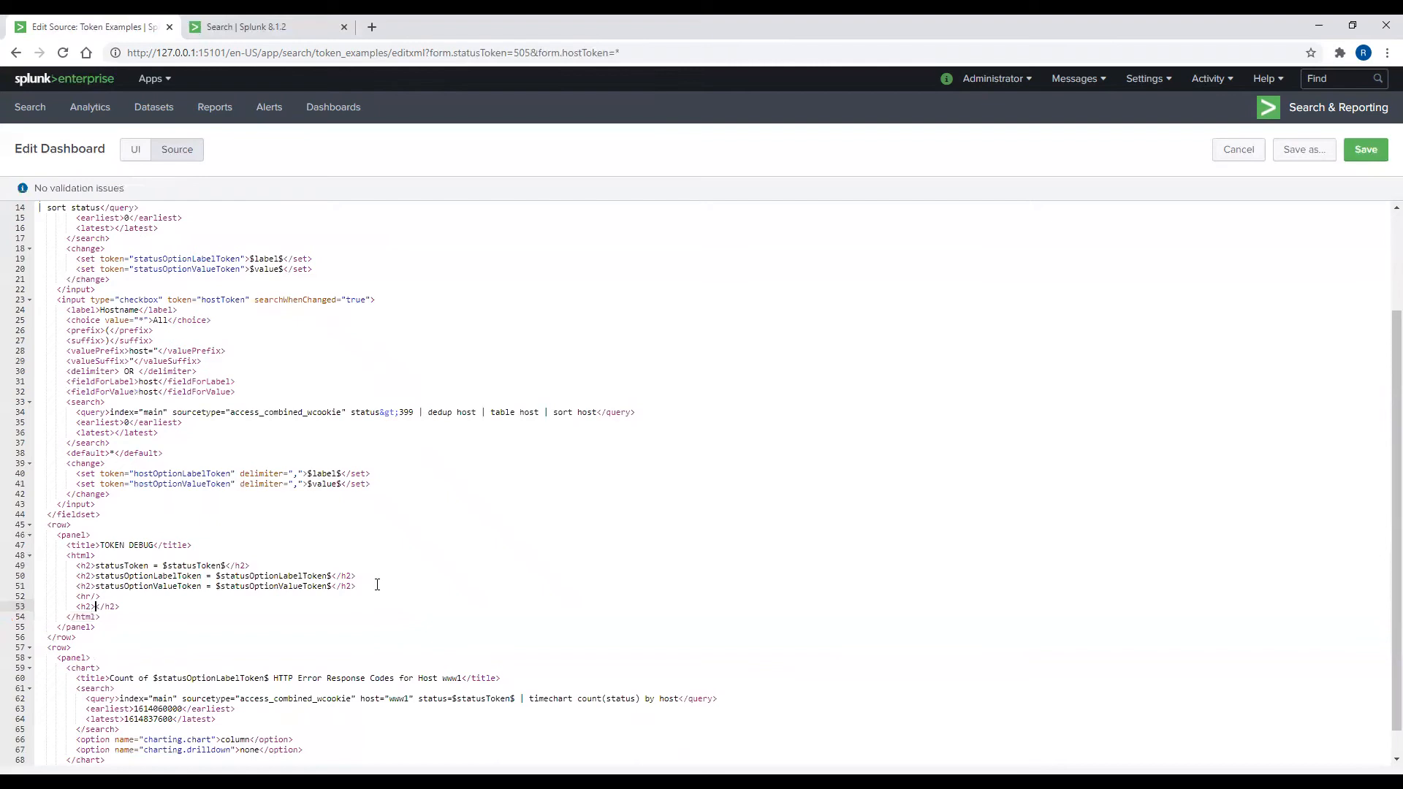
type("hostToken = $hostToken$")
key("Right")
key("Right")
key("Right")
Step: Add <h2> lines for $hostOptionLabelToken$ and $hostOptionValueToken$
key("Return")
type("<h2>")
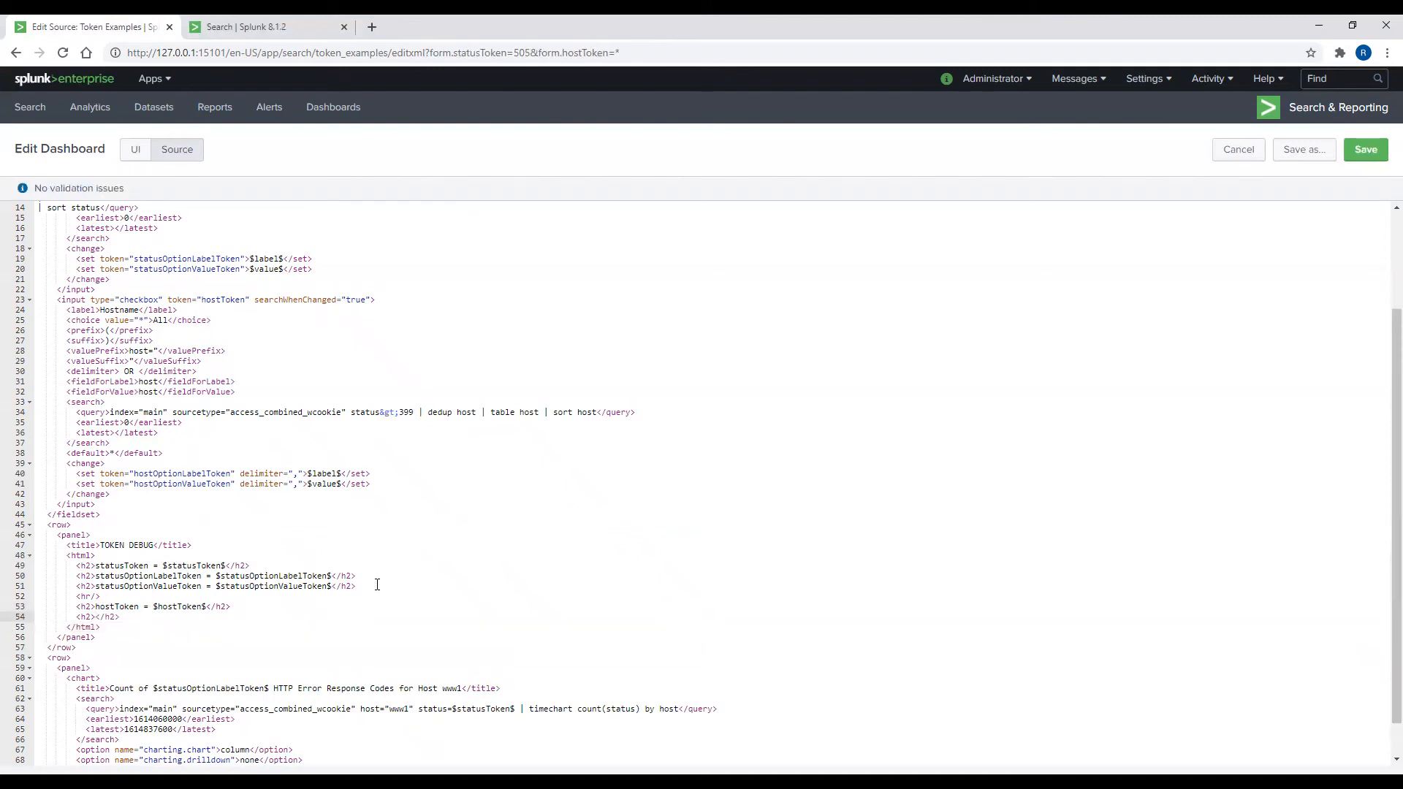
type("hostOptionL")
type("abelToken ")
type("= $")
type("host")
type("OptionLa")
type("belToken")
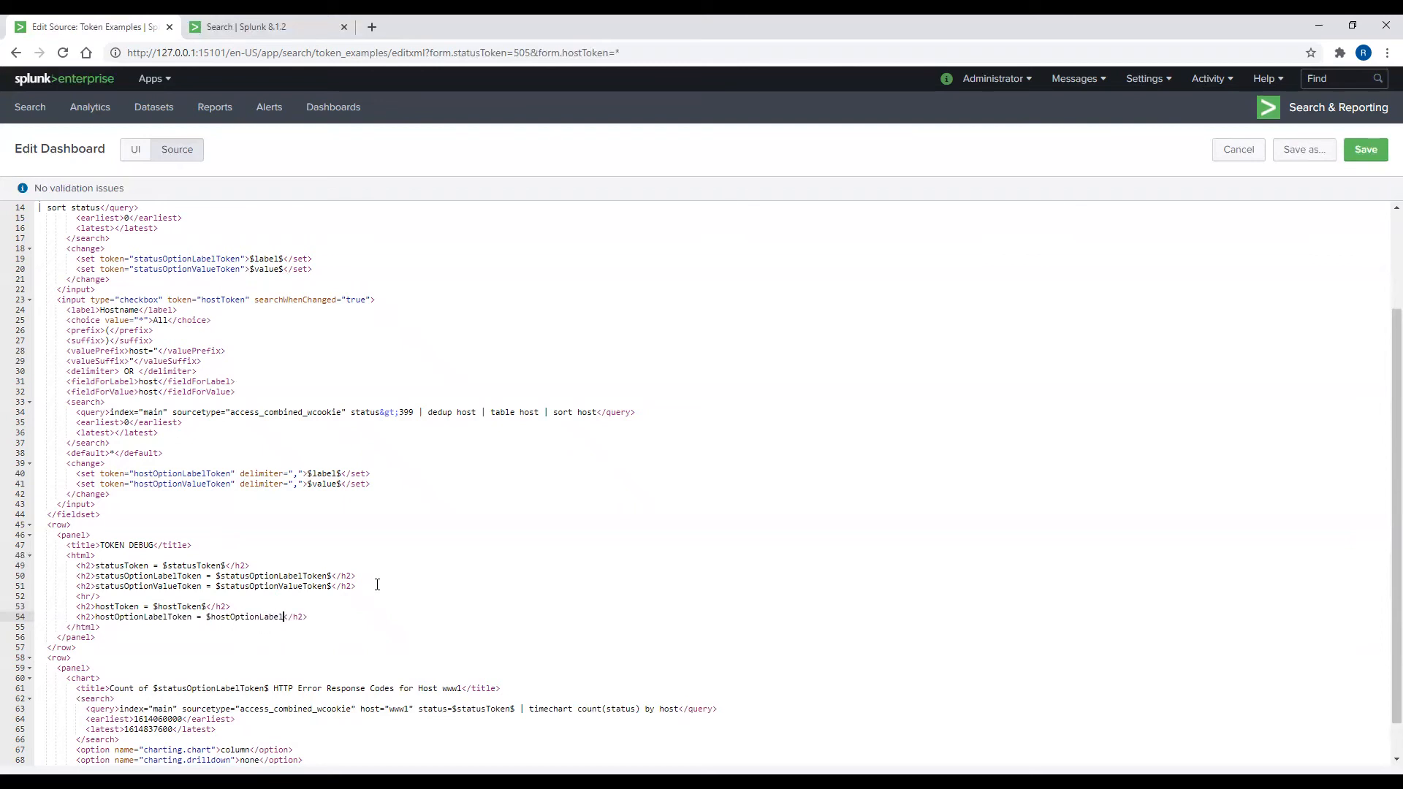
type("$")
key("End")
key("Return")
type("<h2>")
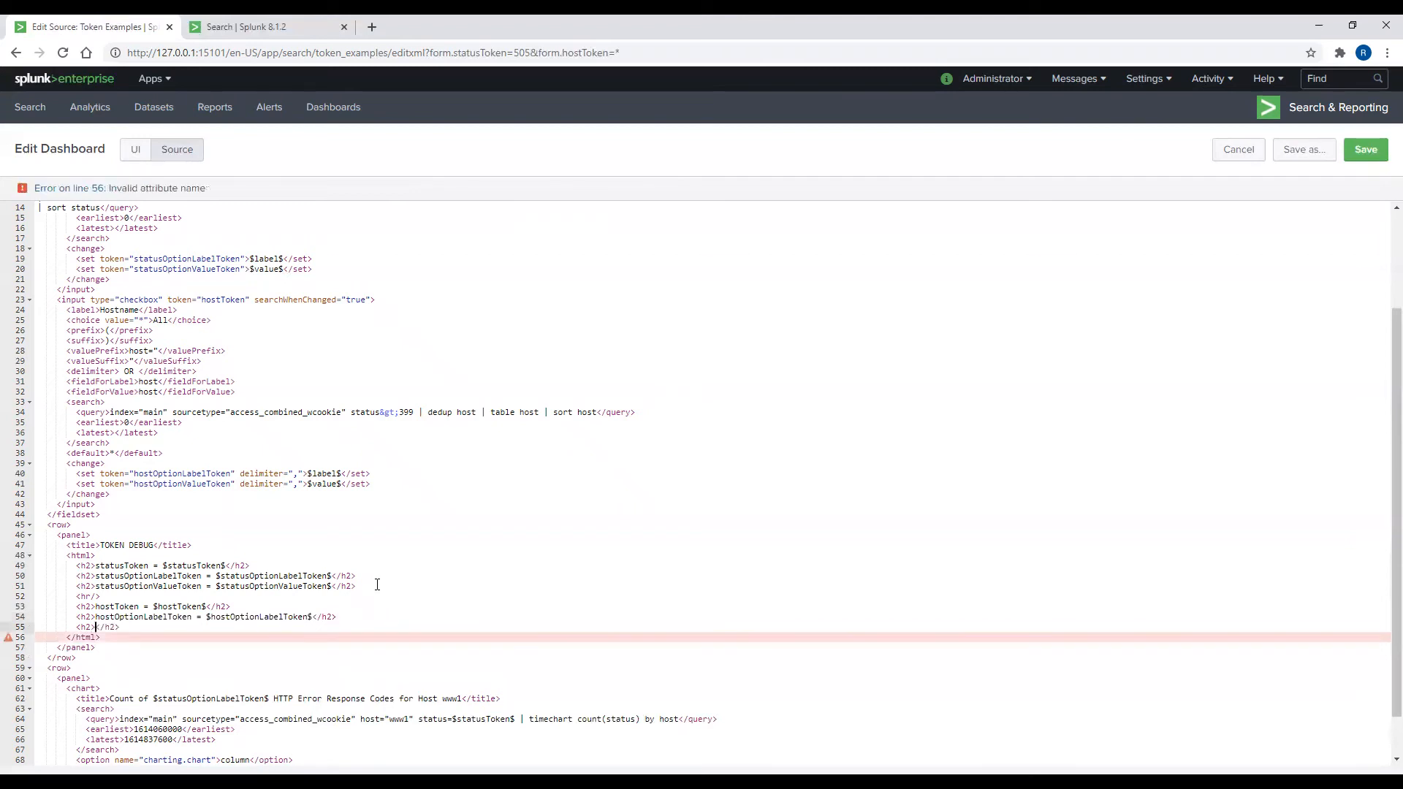
type("host")
type("Value")
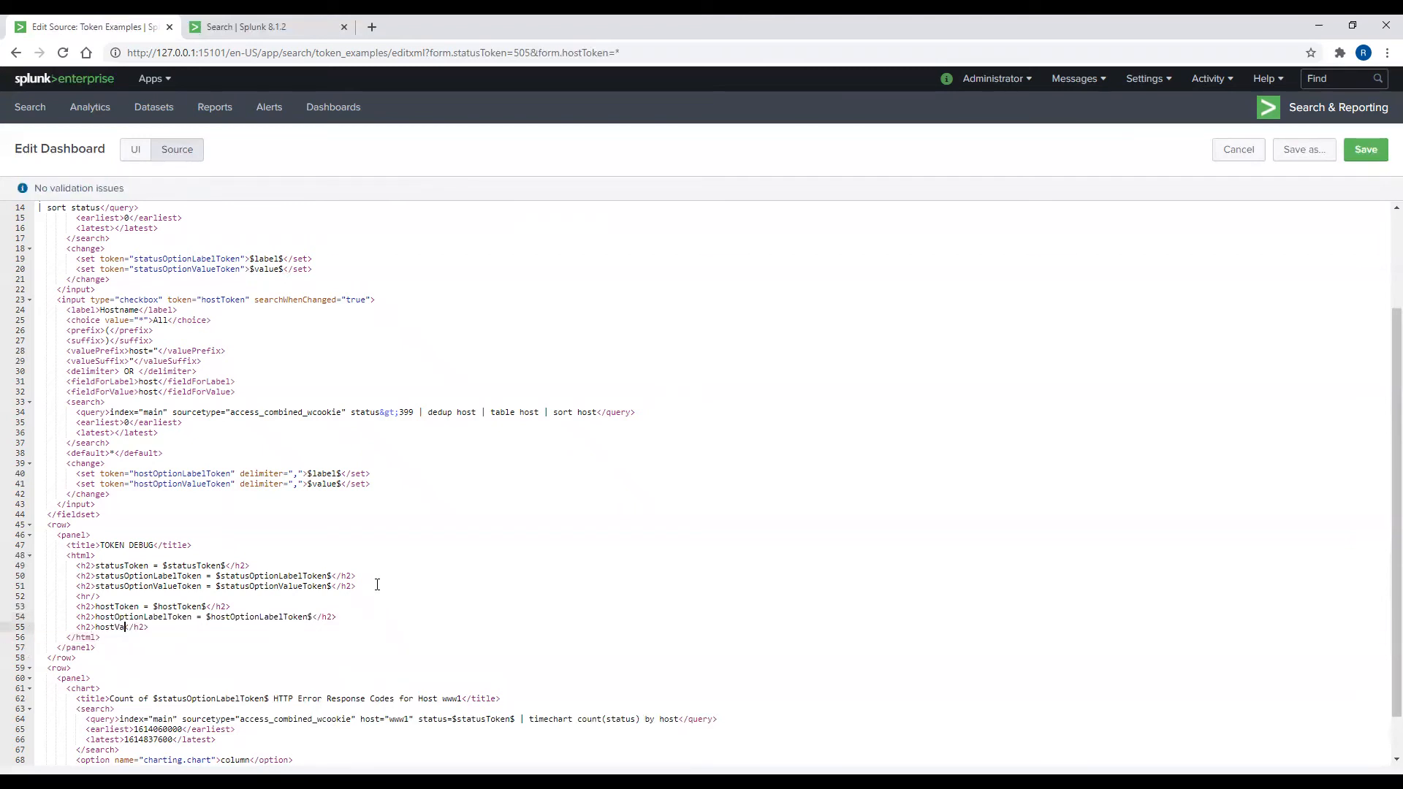
key("BackSpace")
key("BackSpace")
key("BackSpace")
key("BackSpace")
key("BackSpace")
type("OptionValueToke")
type("n ")
type("= $")
type("host")
type("OptionValue")
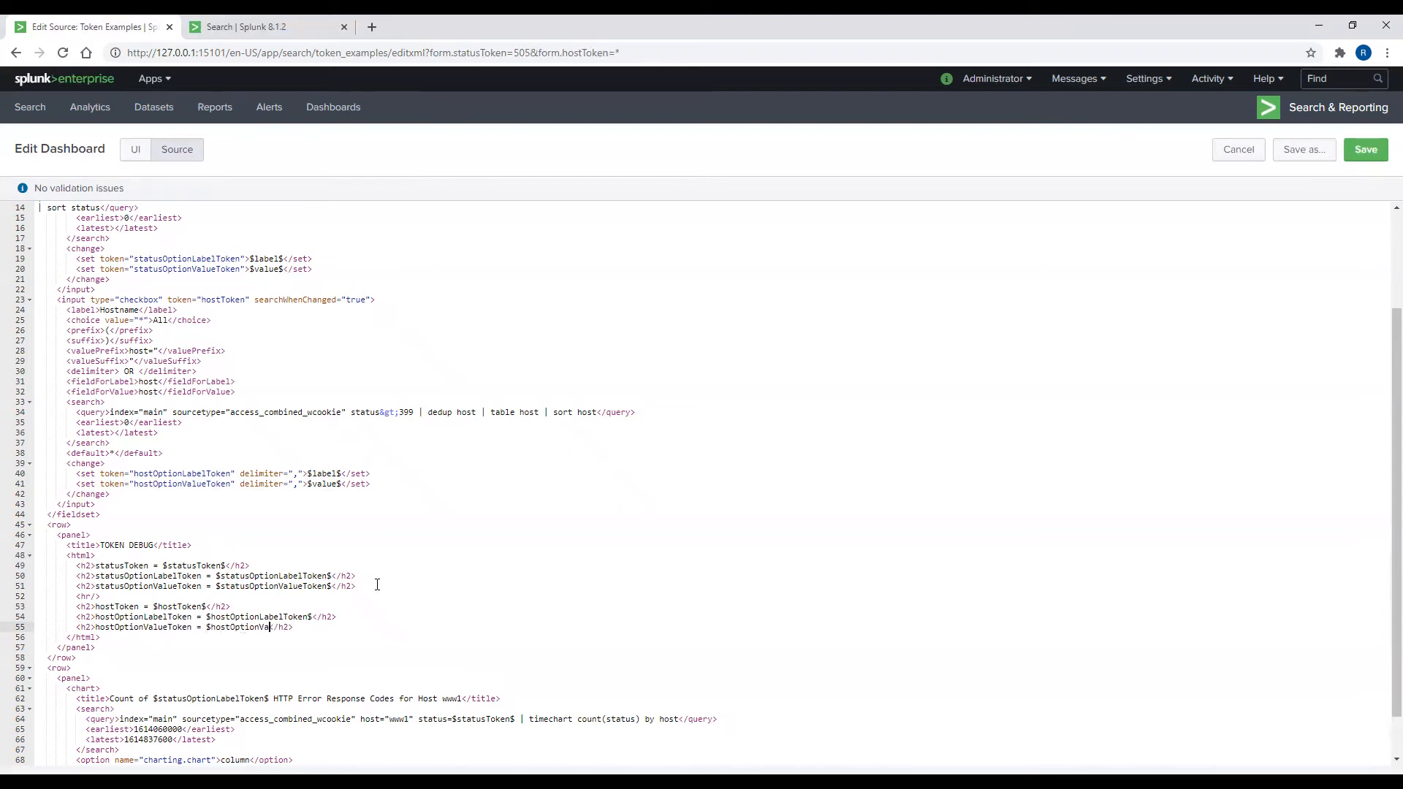
type("Token$")
Step: Save the source changes and reload the Token Examples page to refresh the host tokens
left_click(1366, 149)
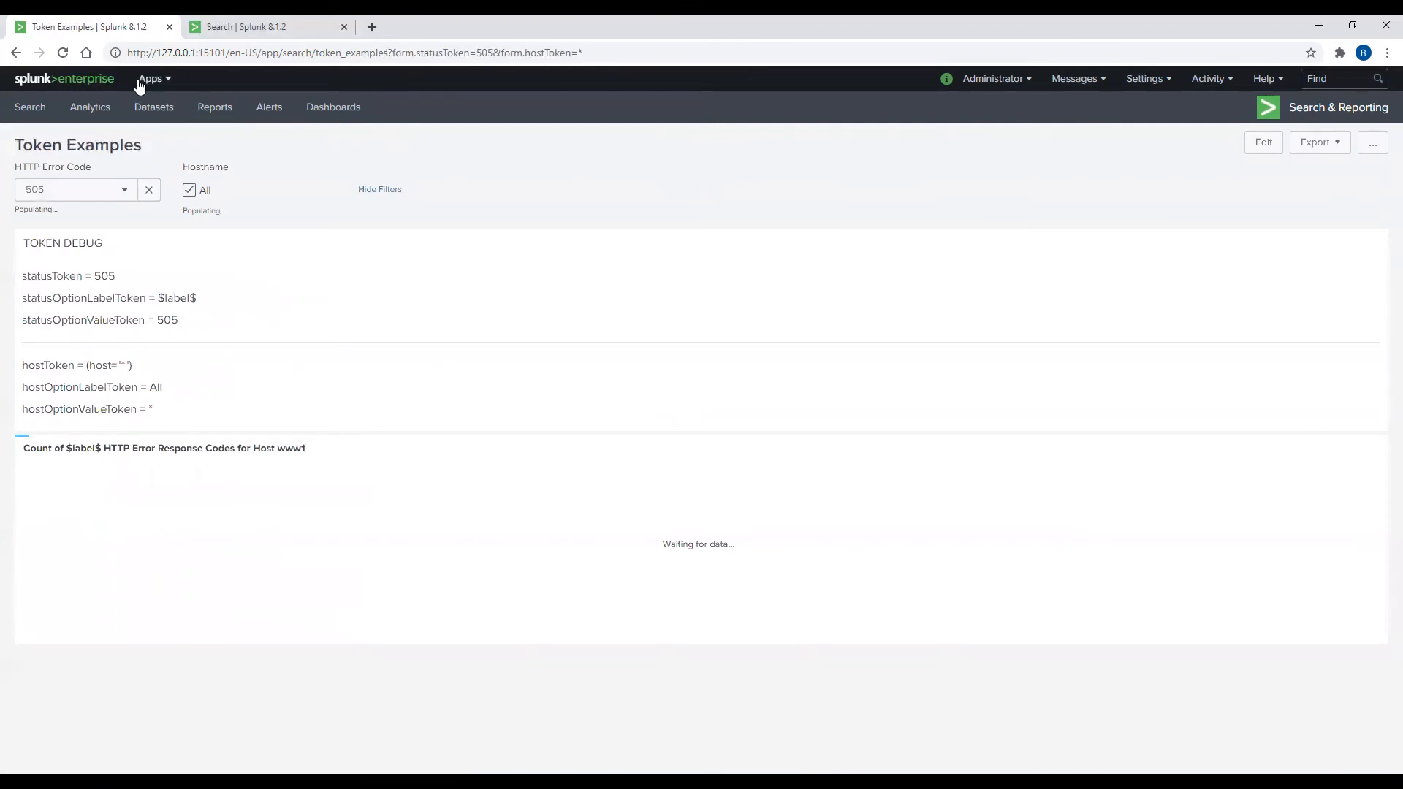
left_click(63, 53)
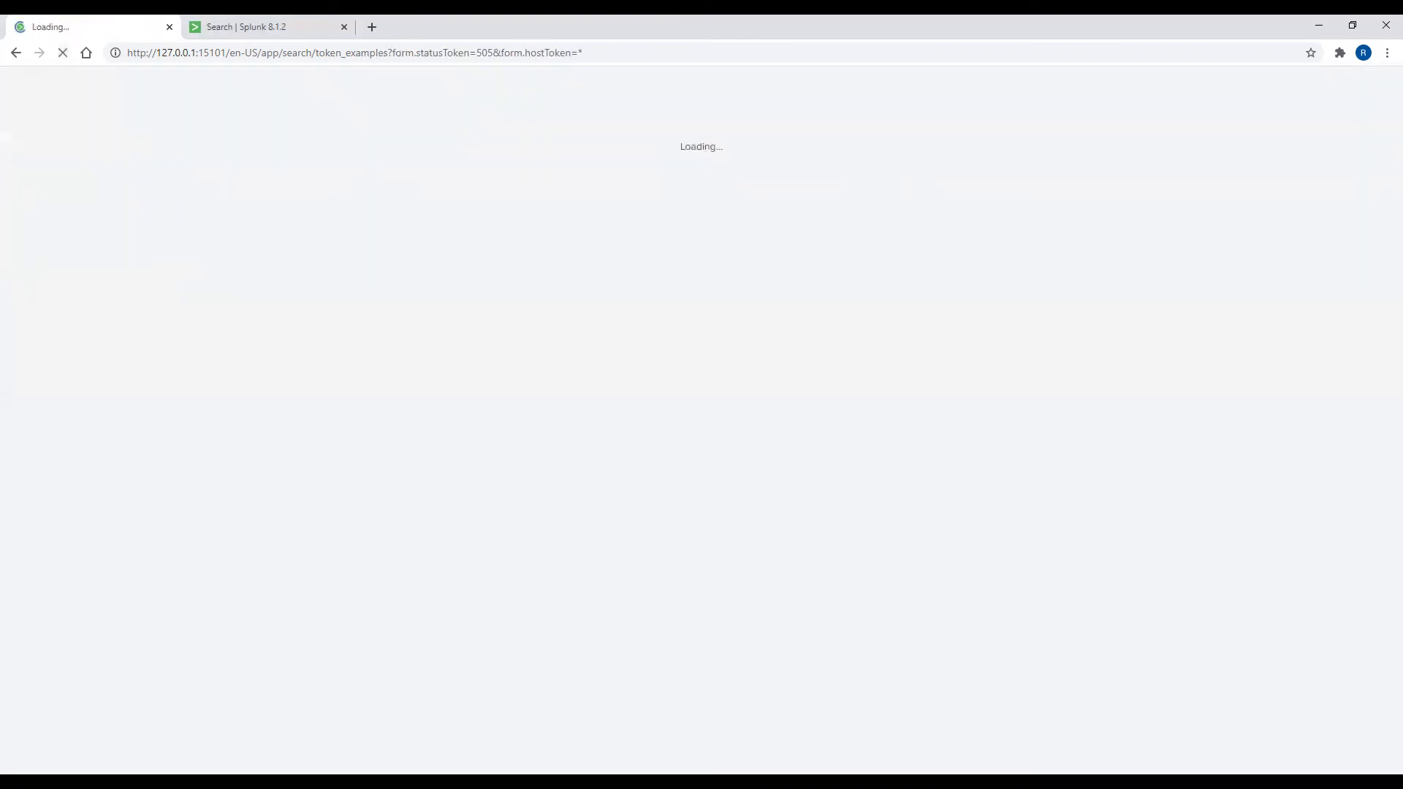
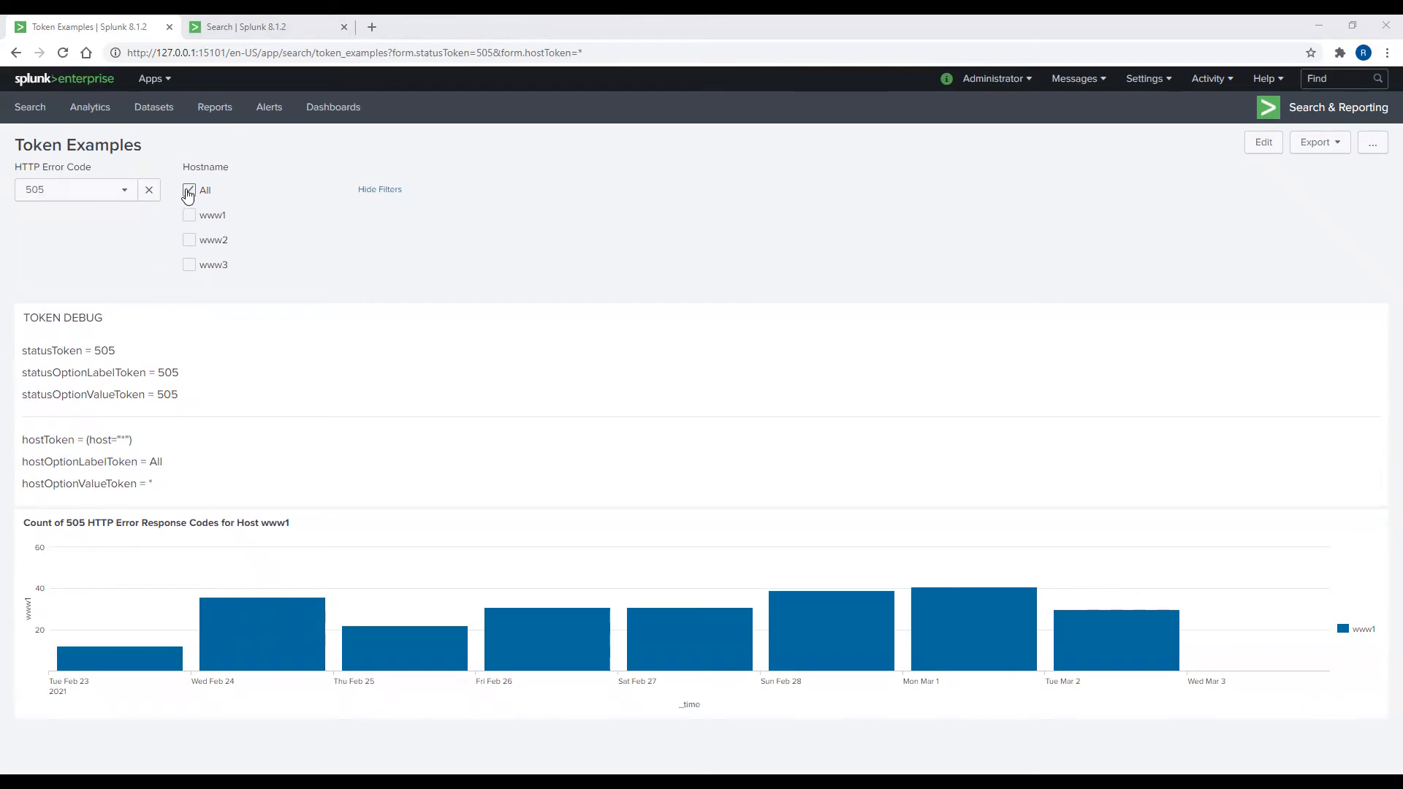
Step: Check www1, www2 and www3 in the Hostname filter and uncheck All
left_click(188, 215)
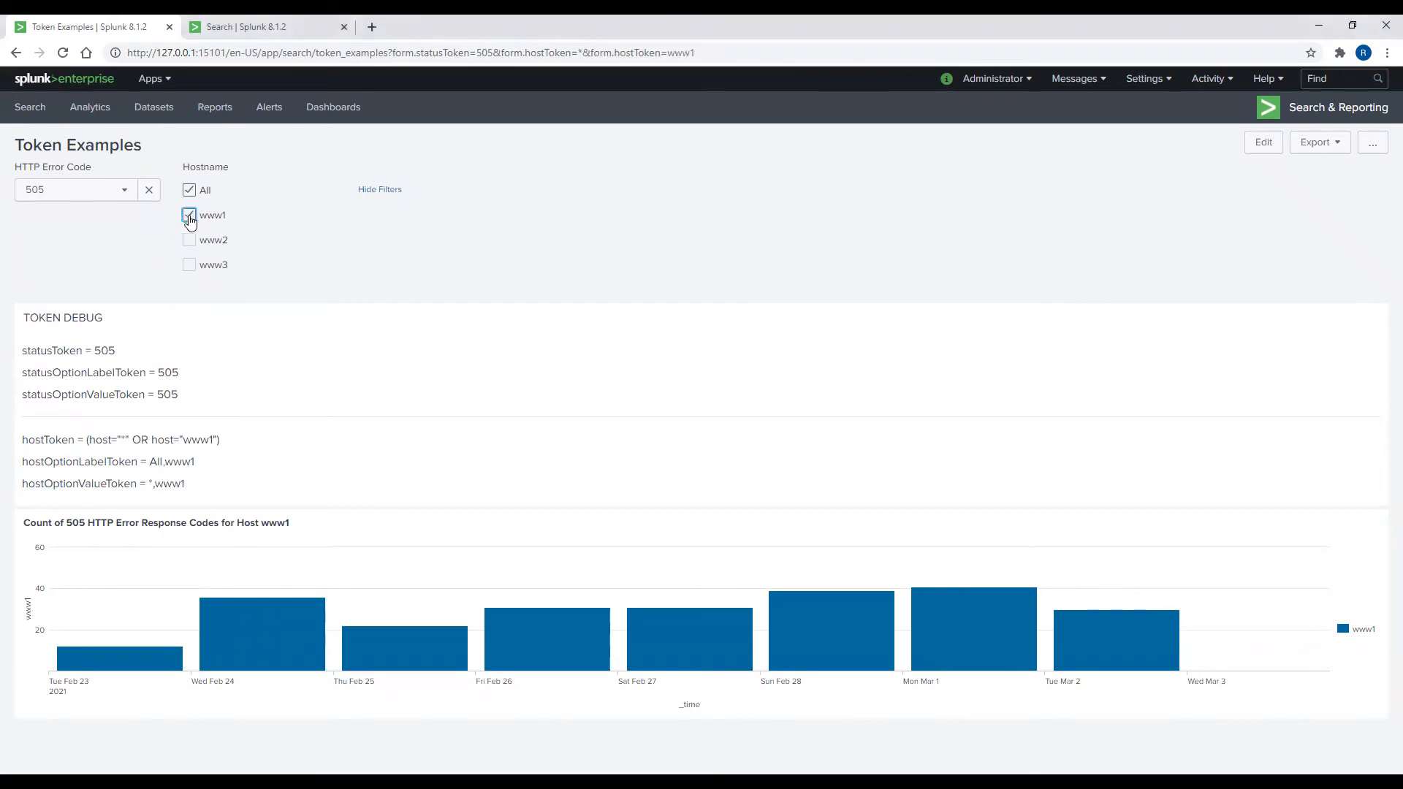
left_click(188, 240)
left_click(189, 191)
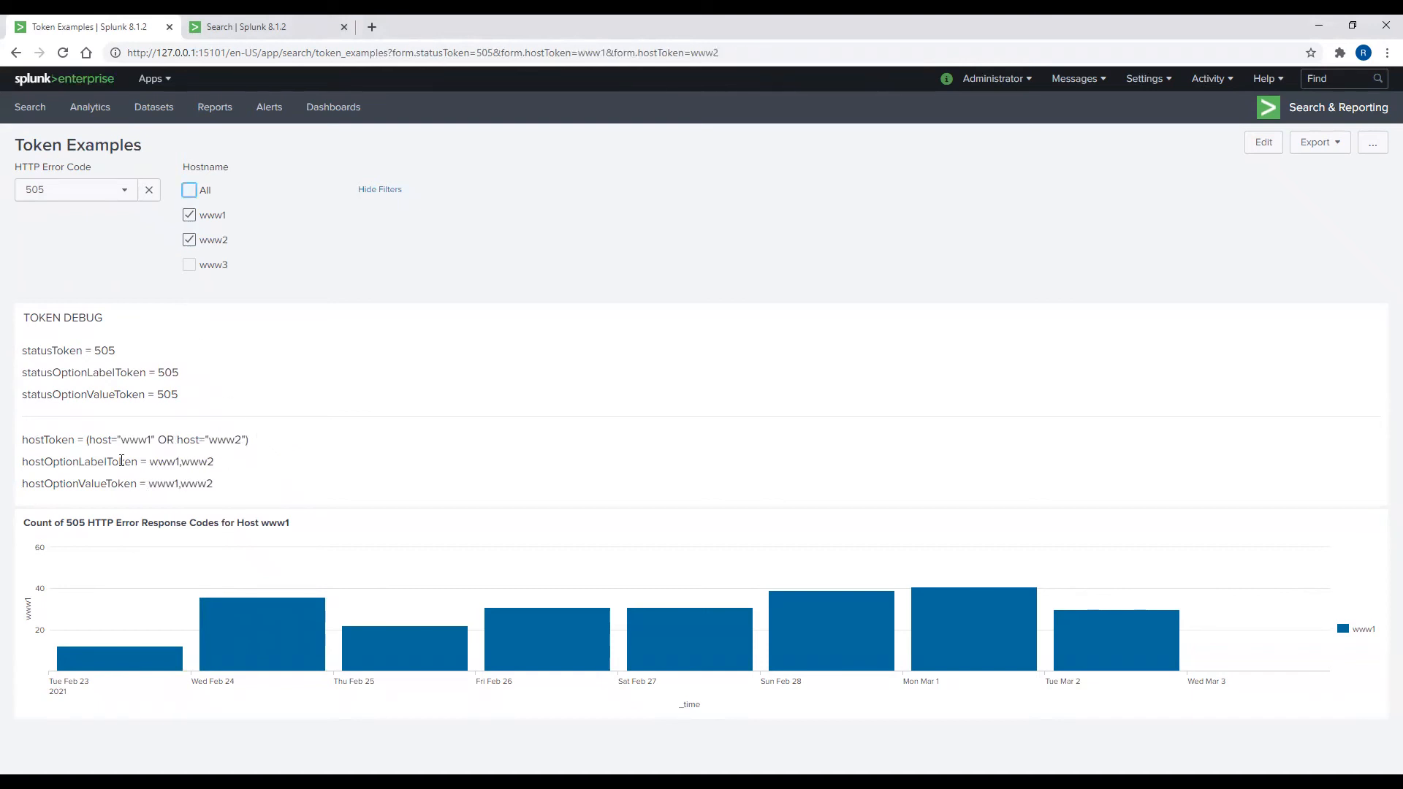
left_click(191, 268)
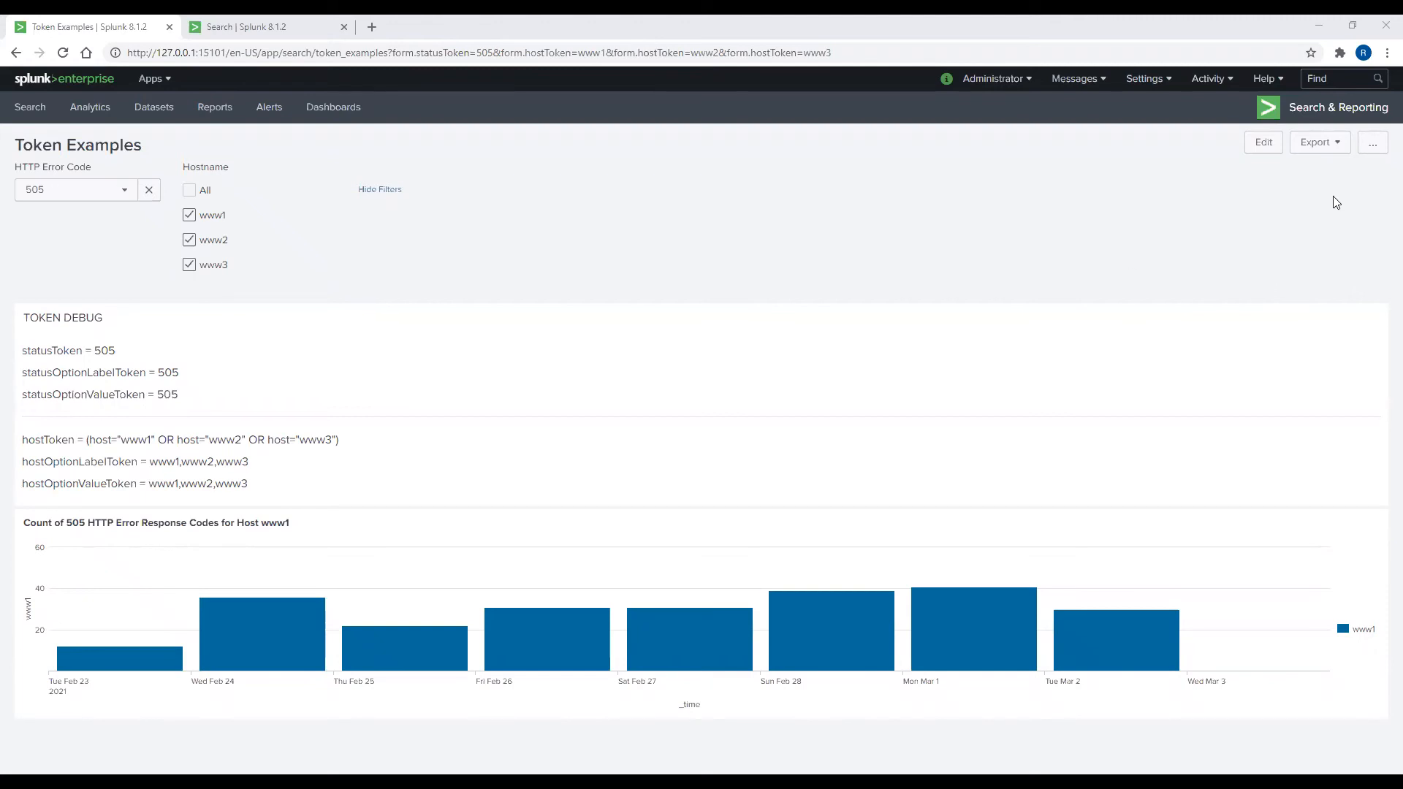
Step: In the source, replace the title's www1 with $hostOptionLabelToken$ and host="www1" with $hostToken$
left_click(1264, 144)
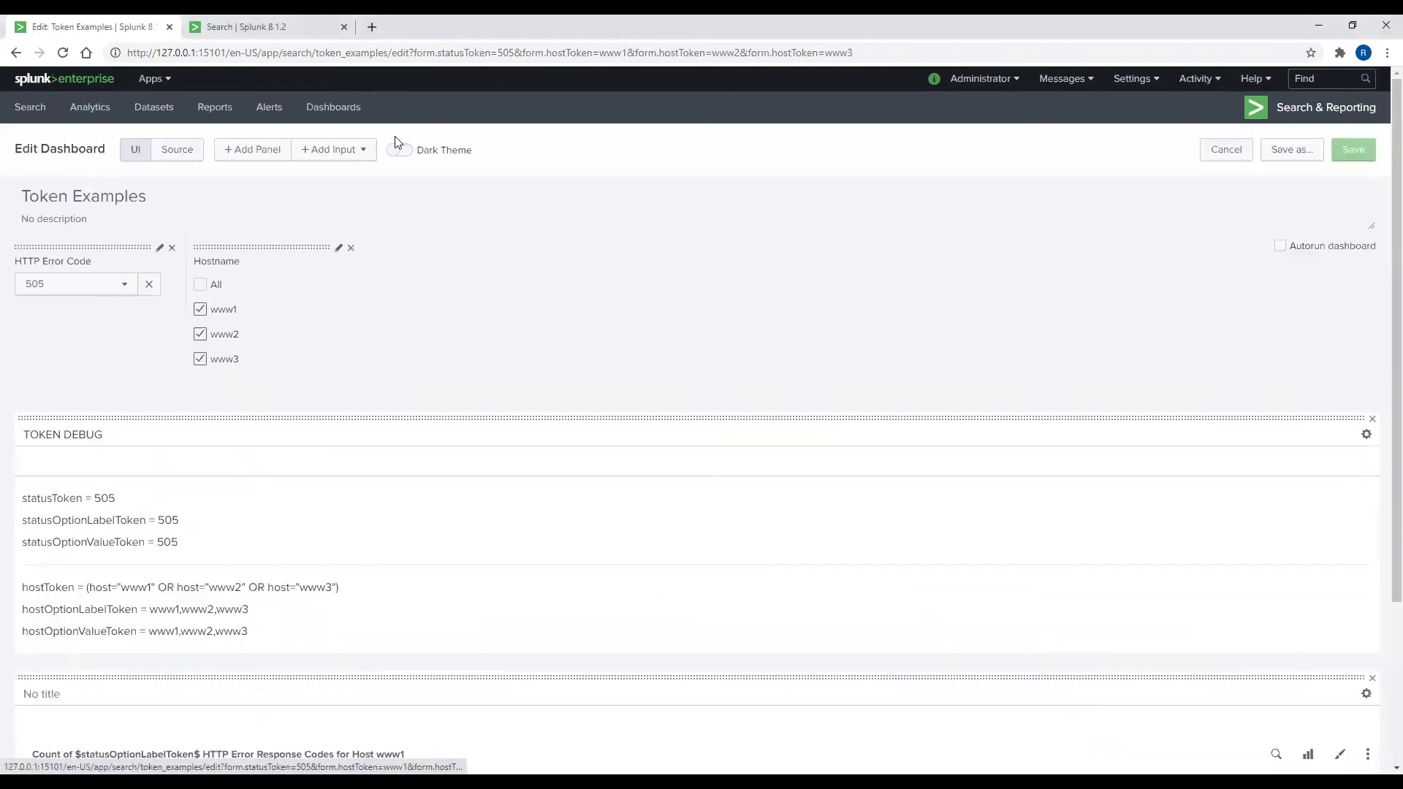
left_click(186, 151)
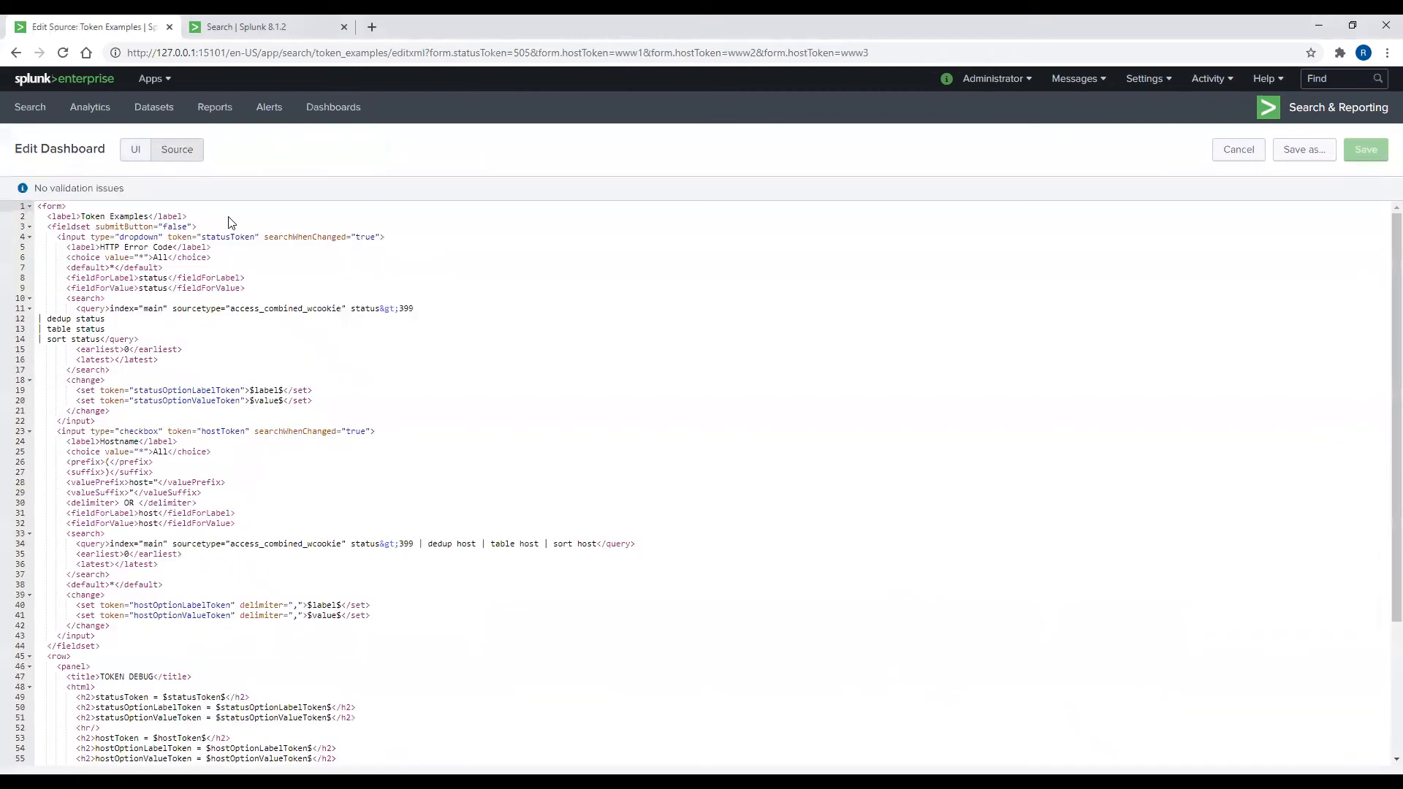
scroll(340, 497, "down", 5)
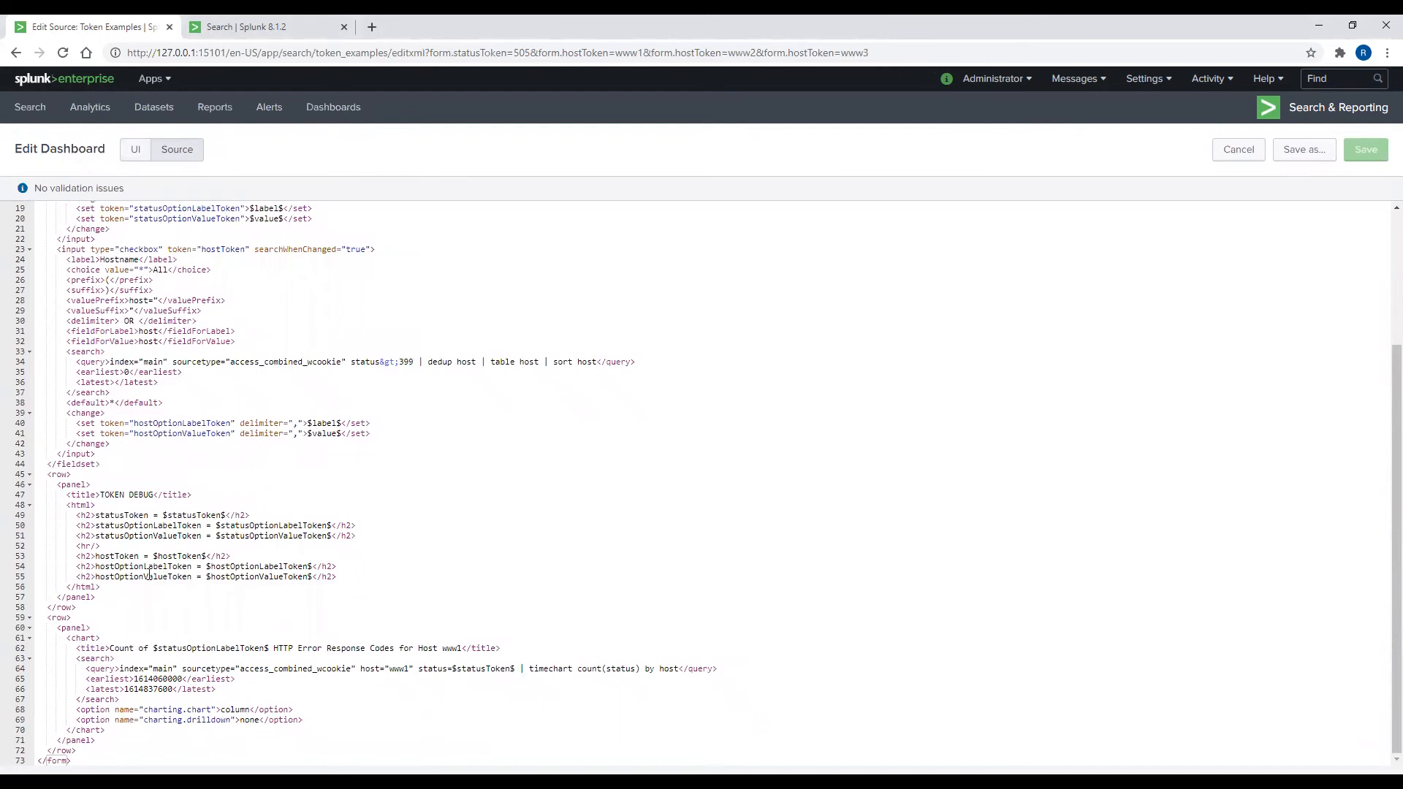
left_click_drag(96, 567, 193, 567)
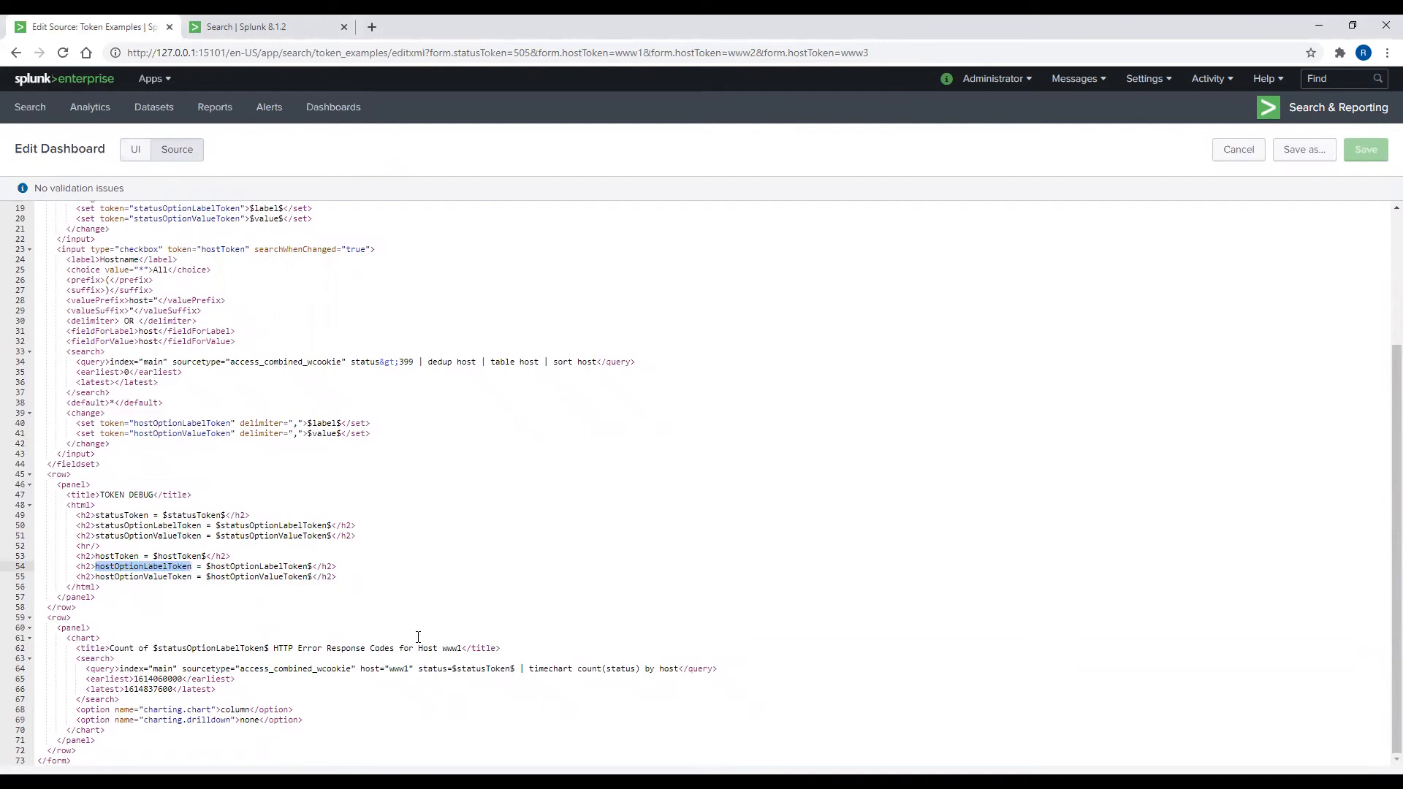
left_click(442, 648)
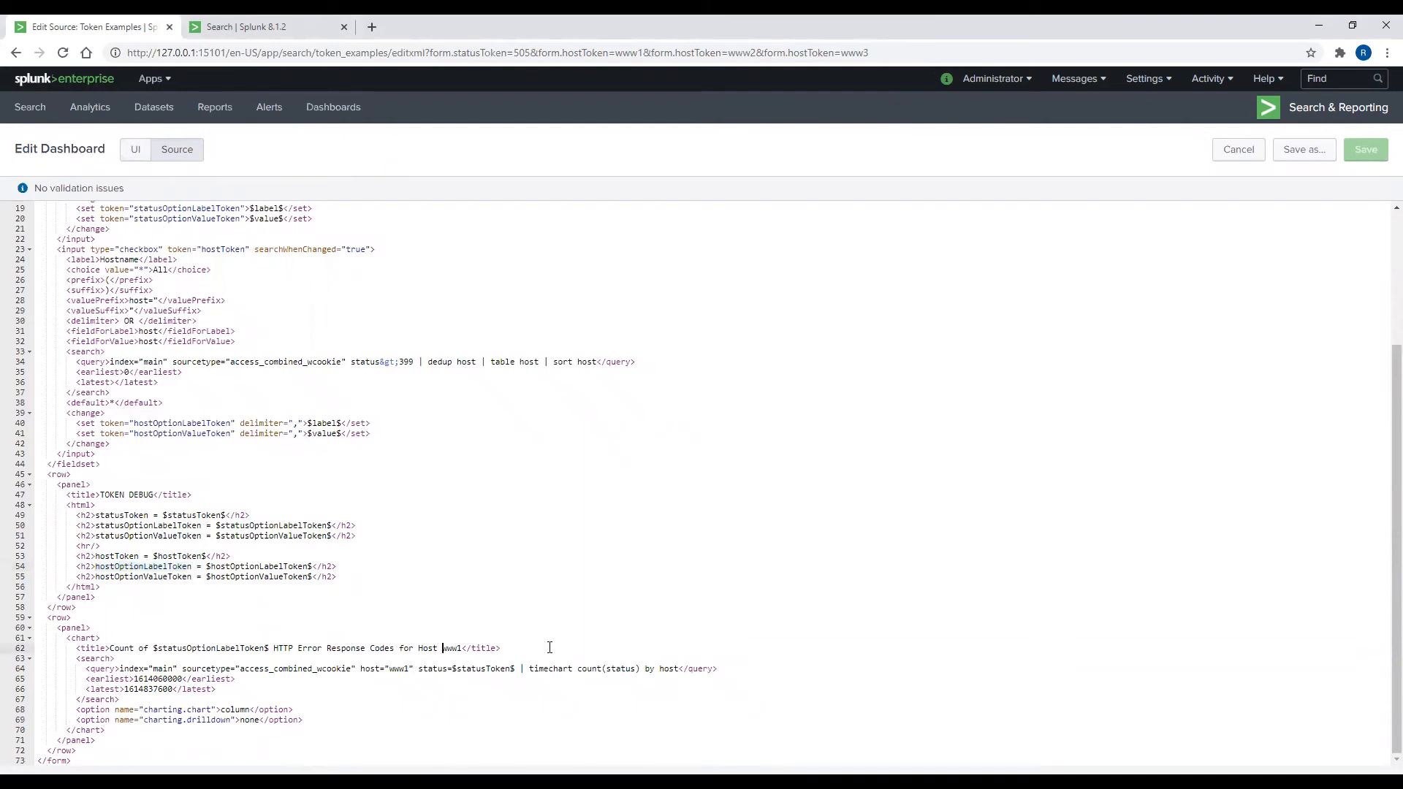
key("Delete")
key("Delete")
key("Delete")
key("Delete")
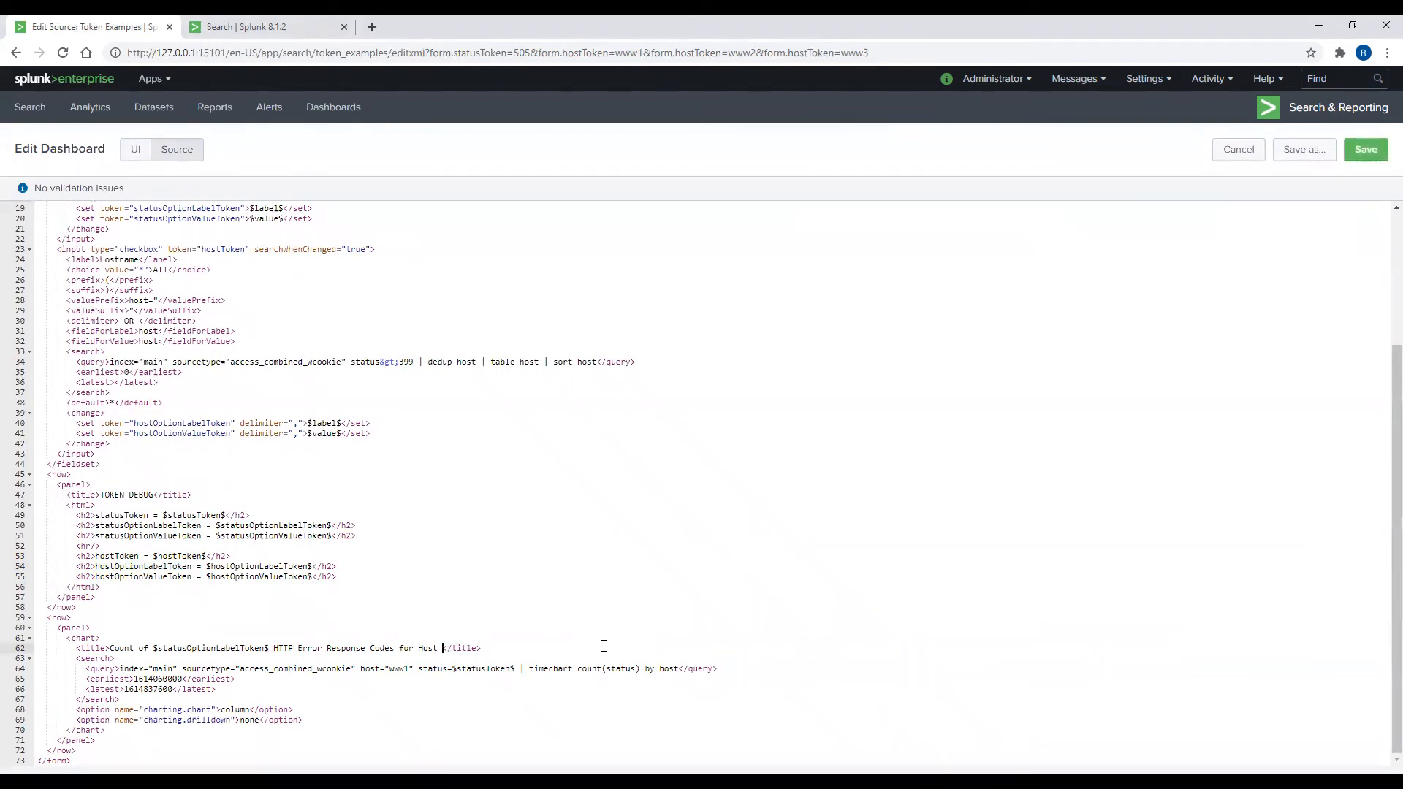
type("$hostOptionLabelToken$")
left_click_drag(360, 669, 414, 669)
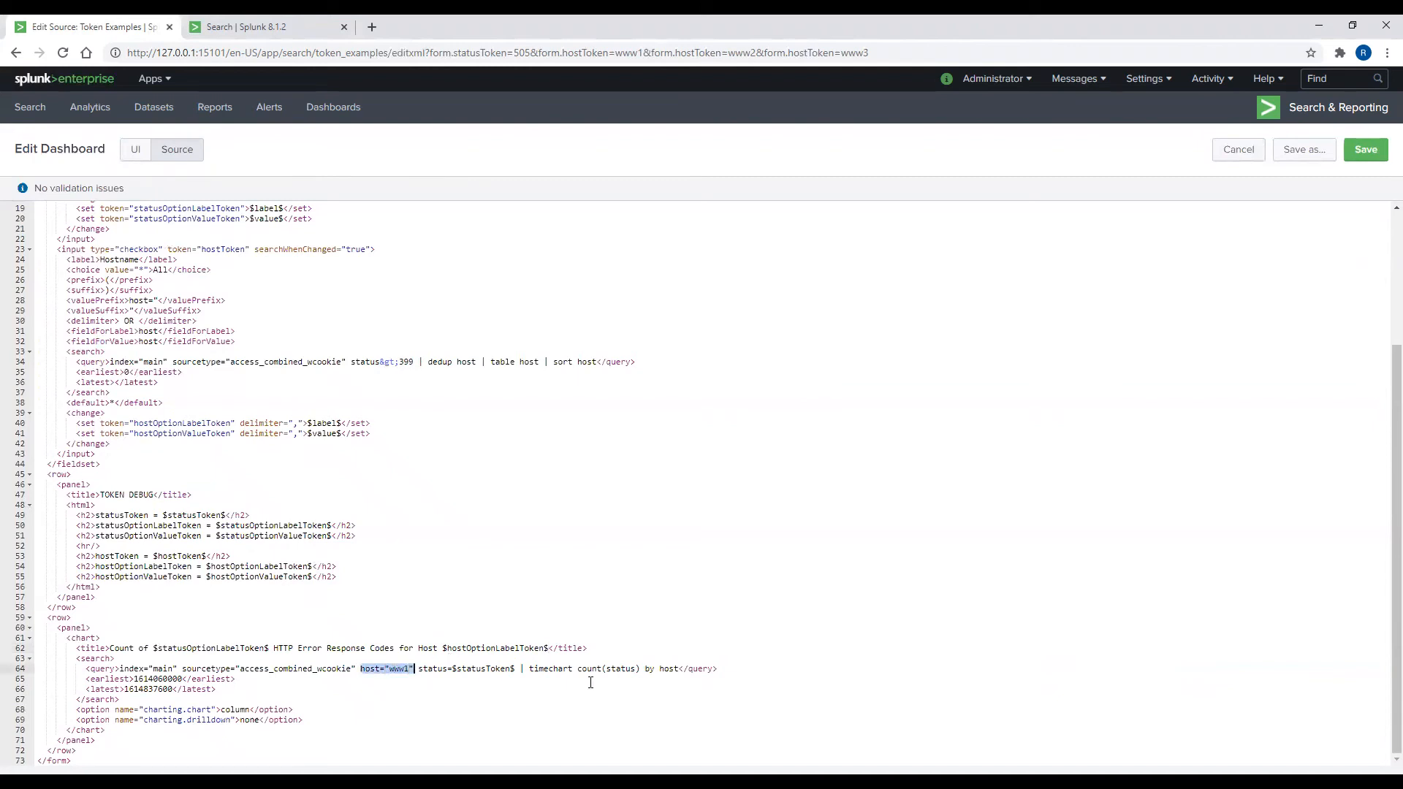
type("$")
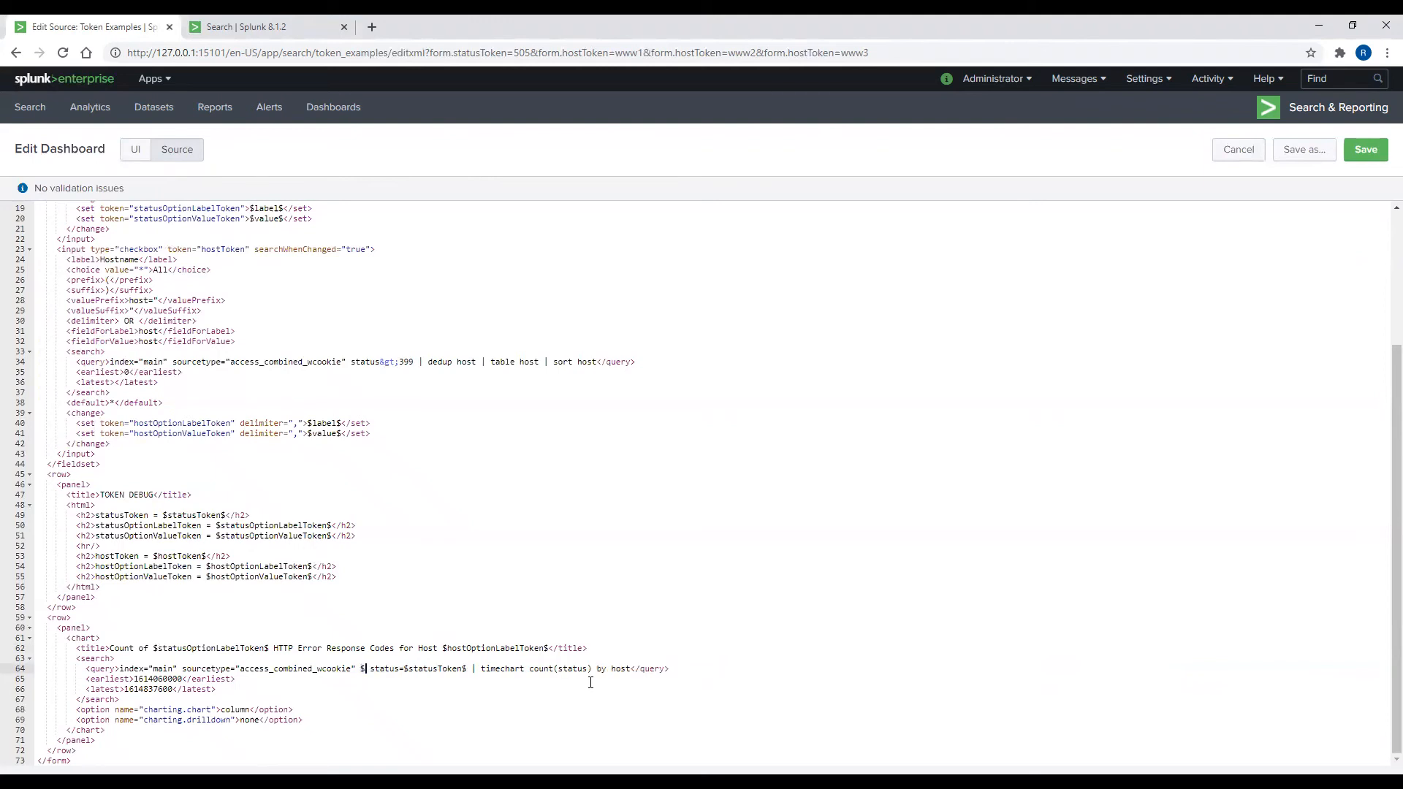
type("hostToken")
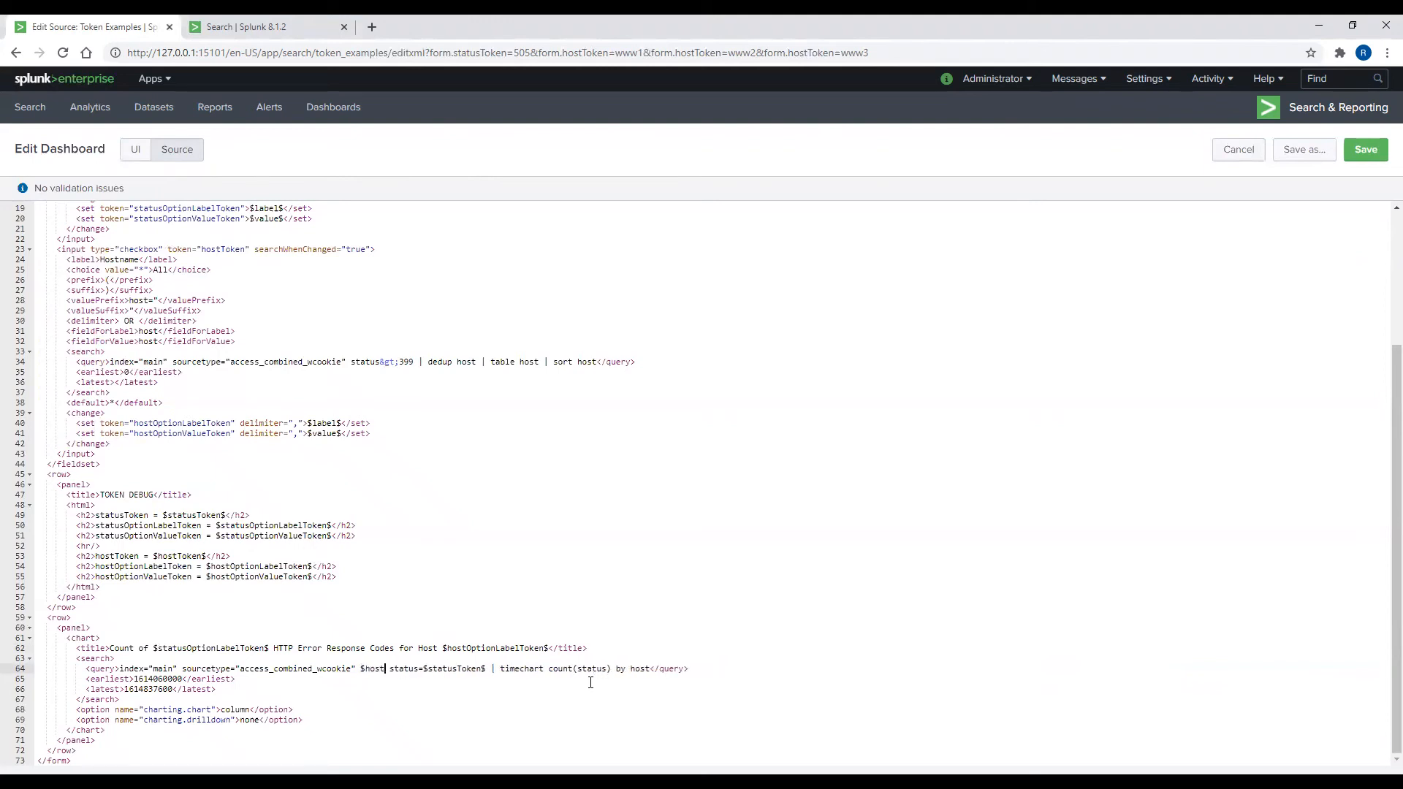
type("$")
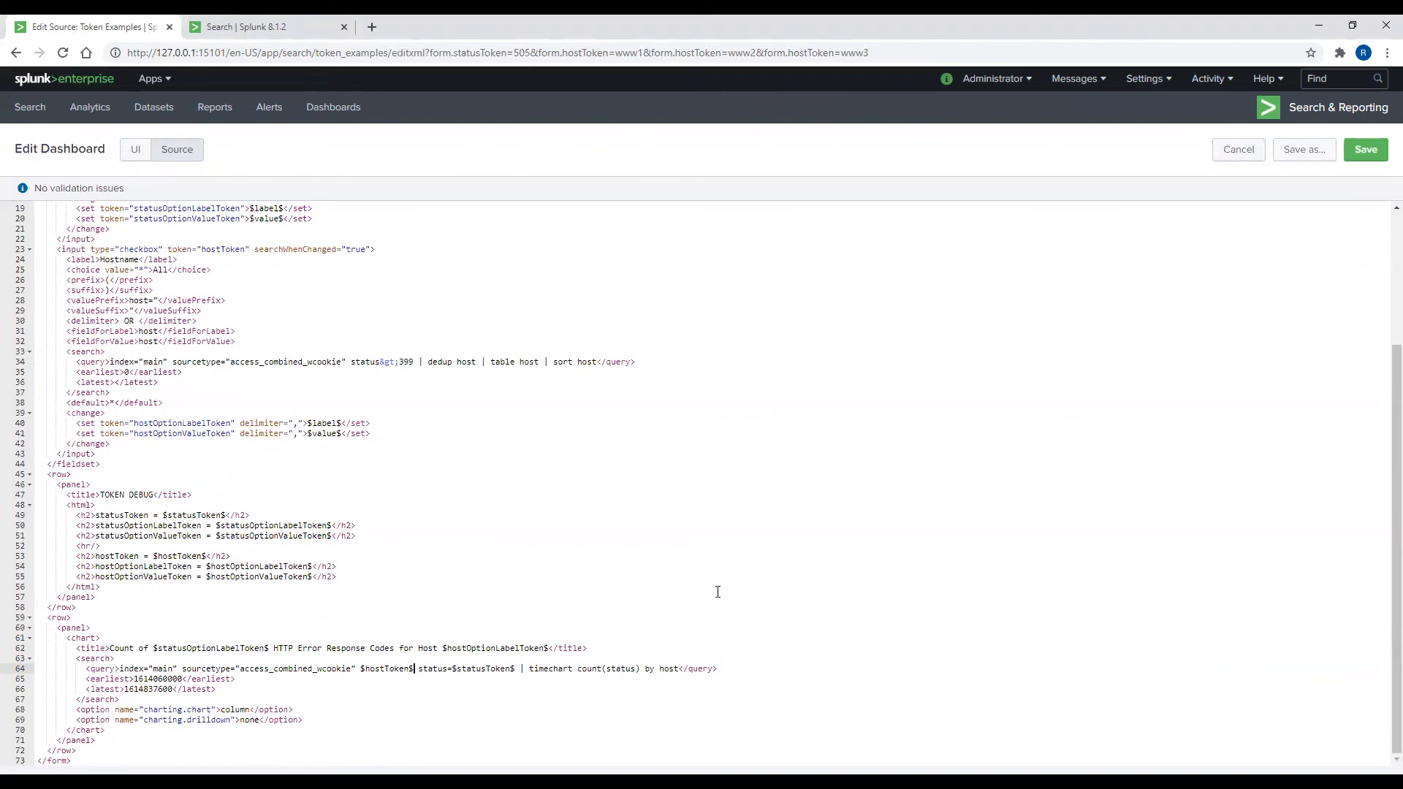
Step: Save the source edits and reload the dashboard
left_click(1363, 150)
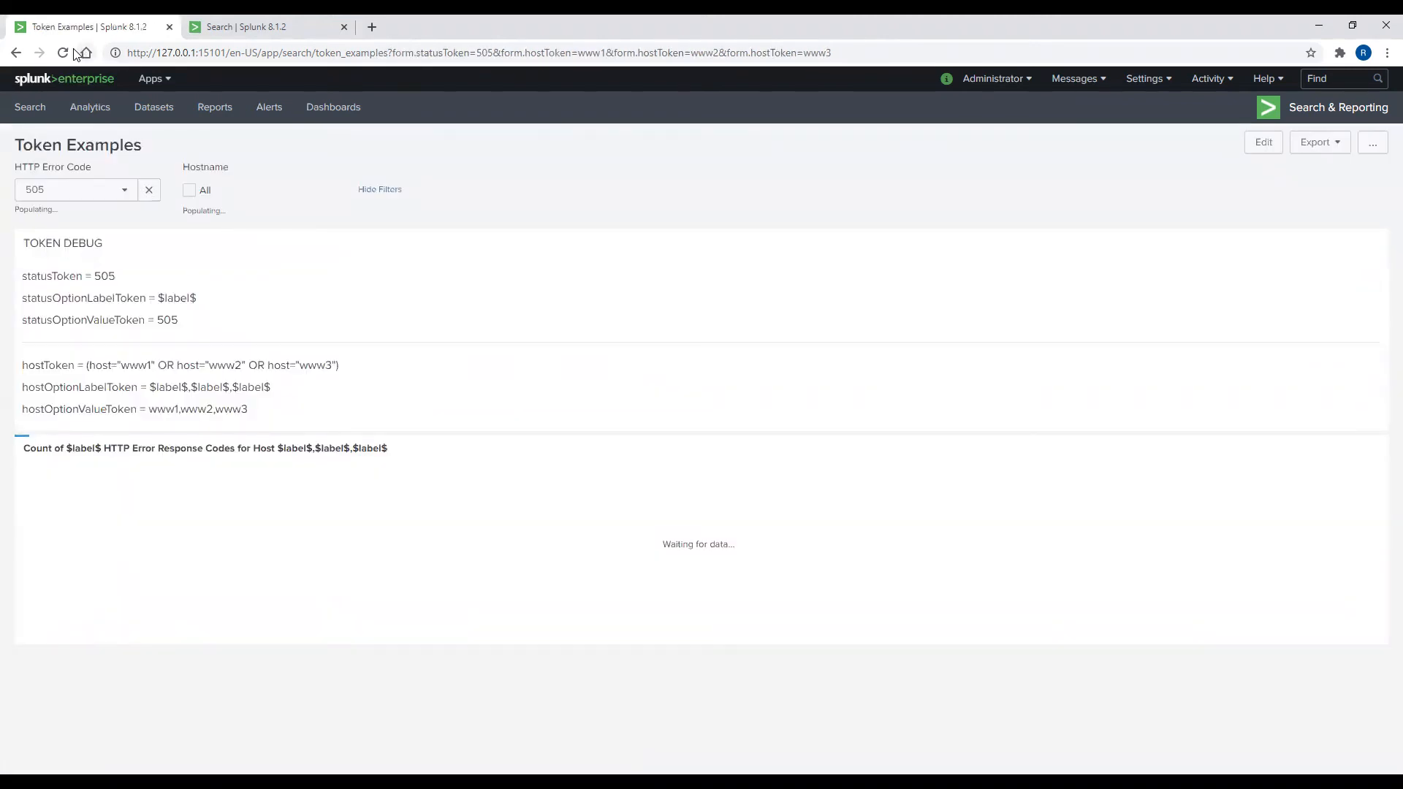
left_click(64, 54)
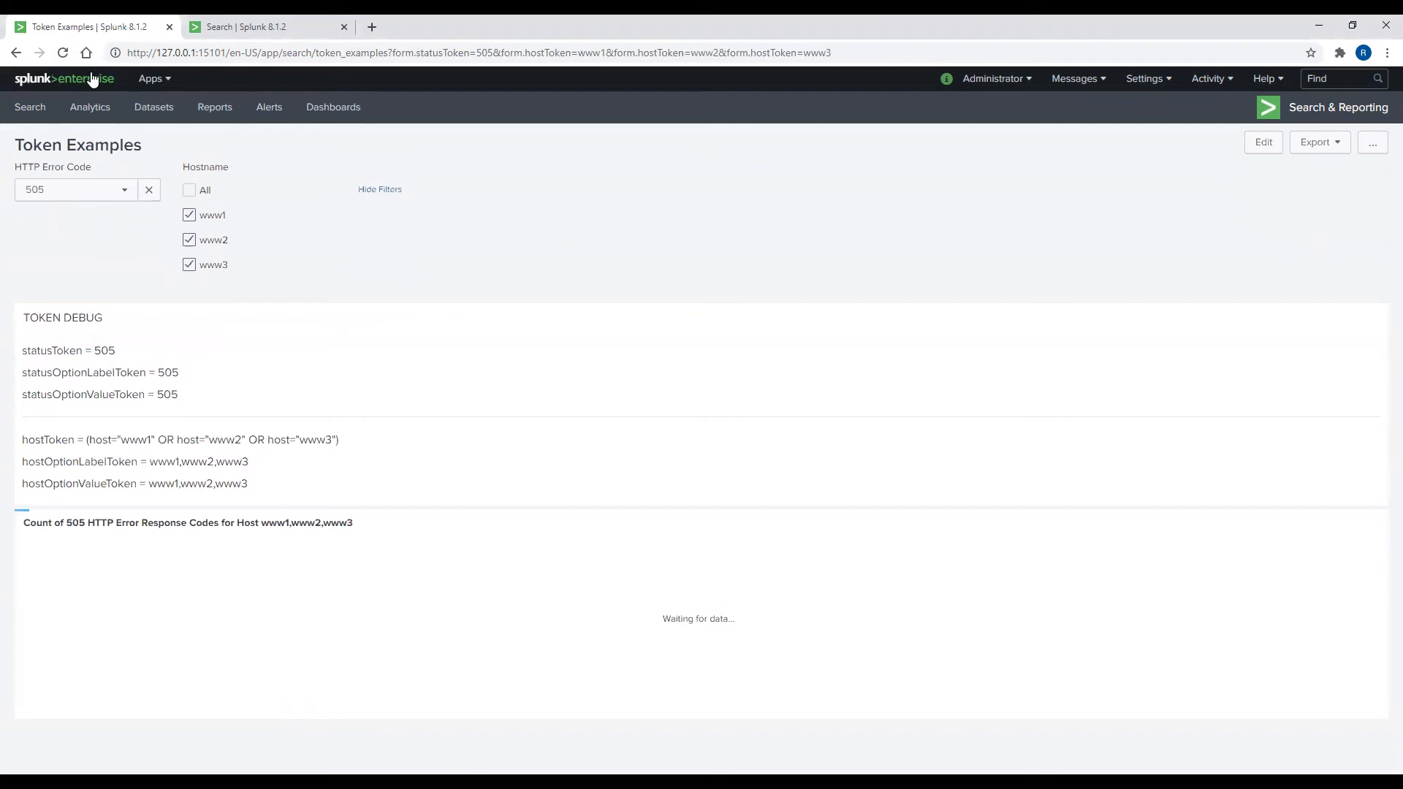
left_click(76, 190)
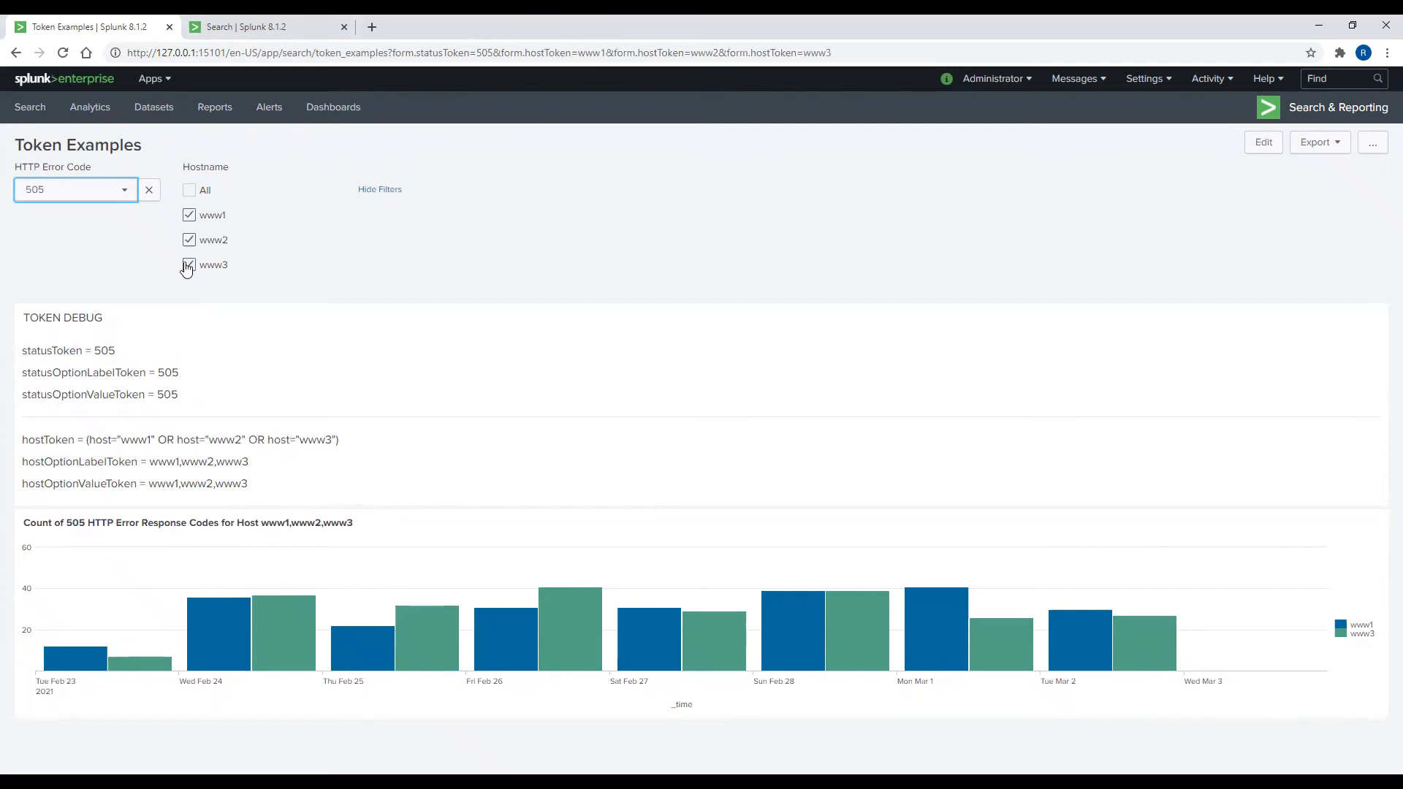
Step: Set HTTP Error Code to 404, then back to All, and remove www2 from the hosts
left_click(108, 194)
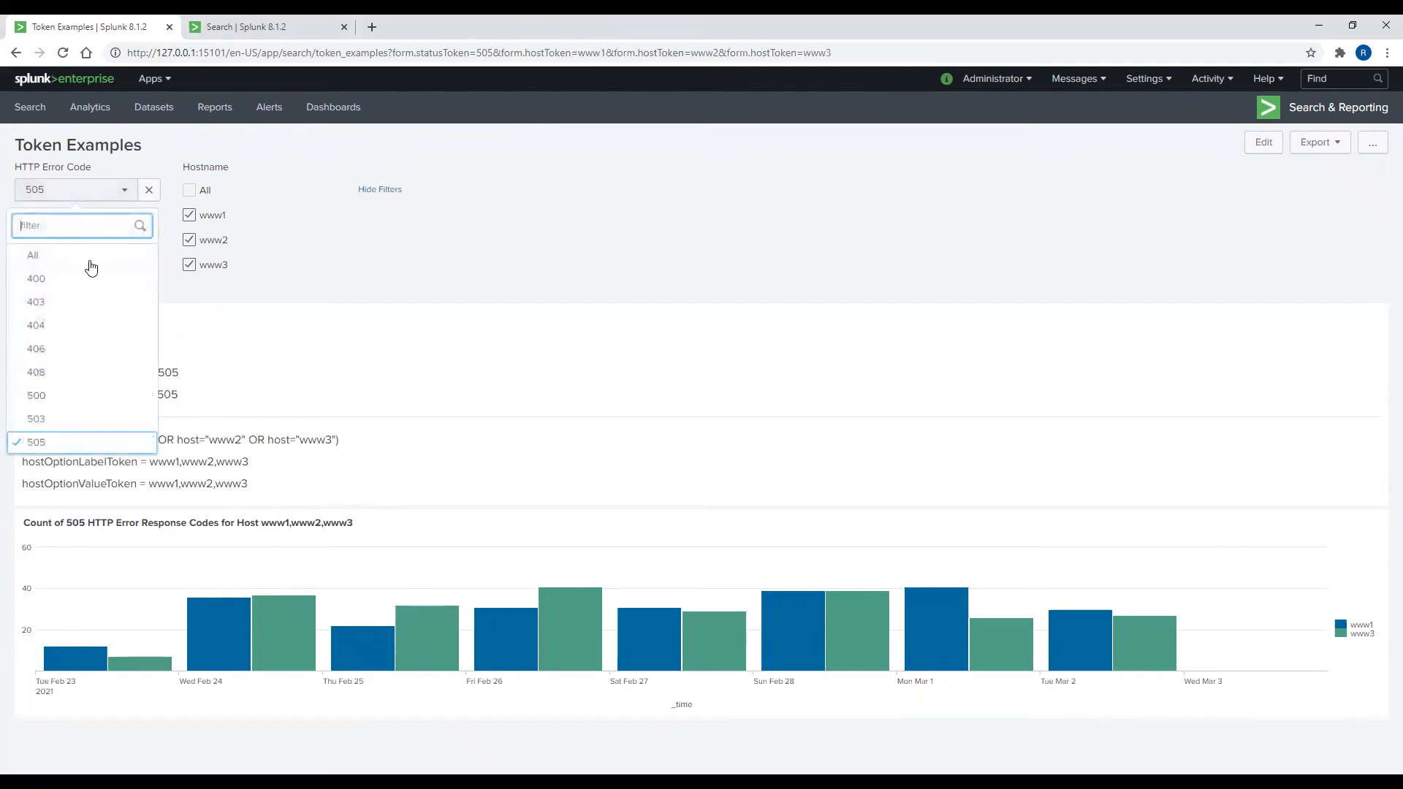
left_click(96, 327)
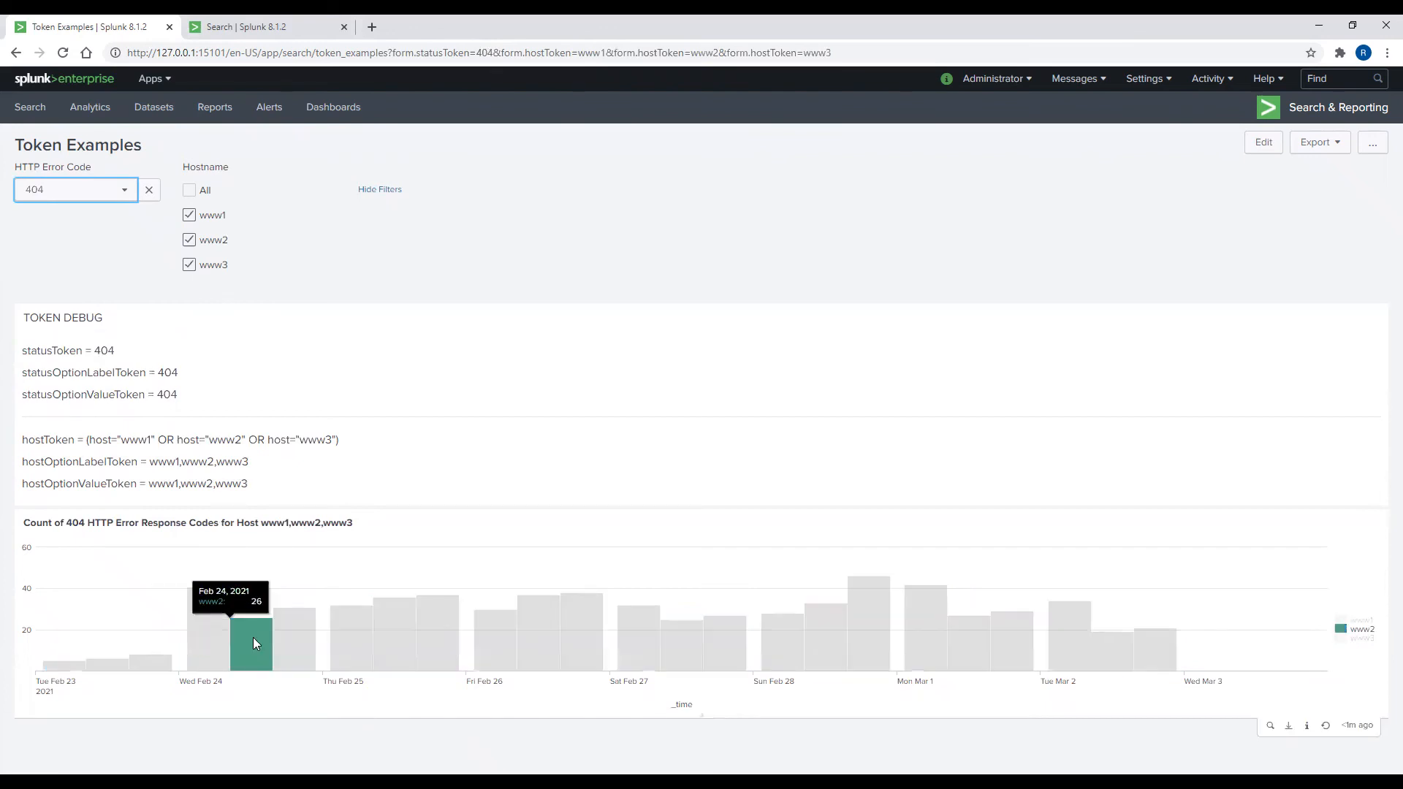
left_click(121, 191)
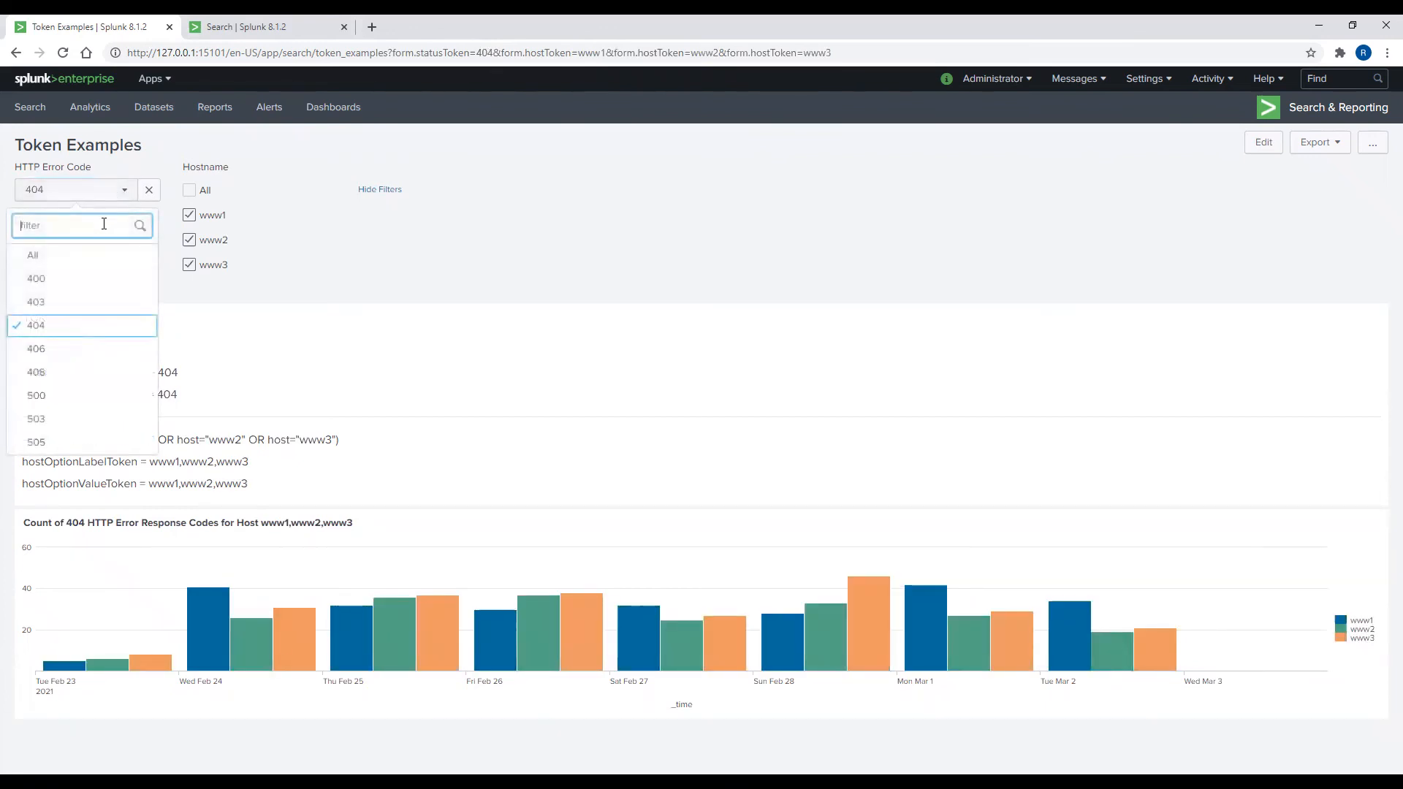
left_click(92, 262)
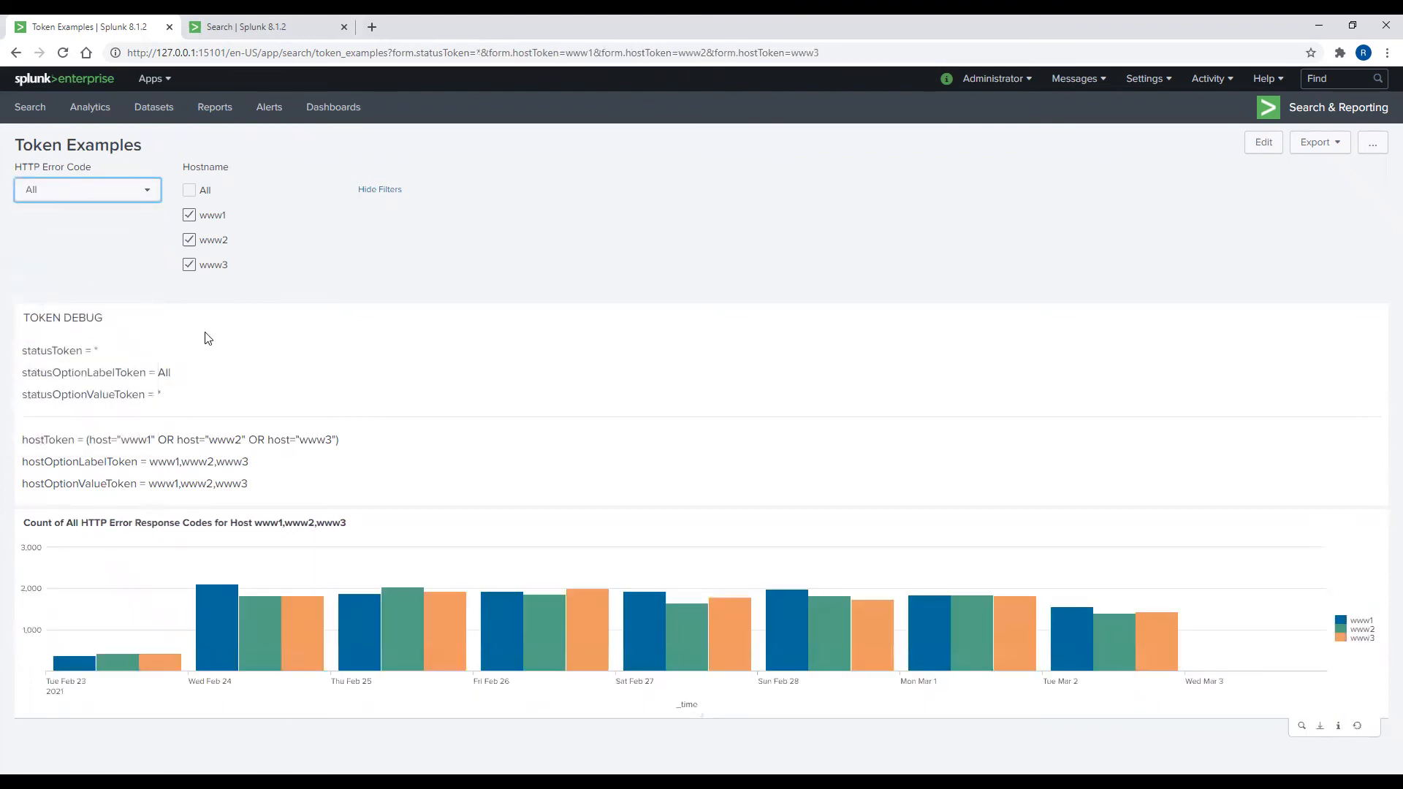
left_click(190, 242)
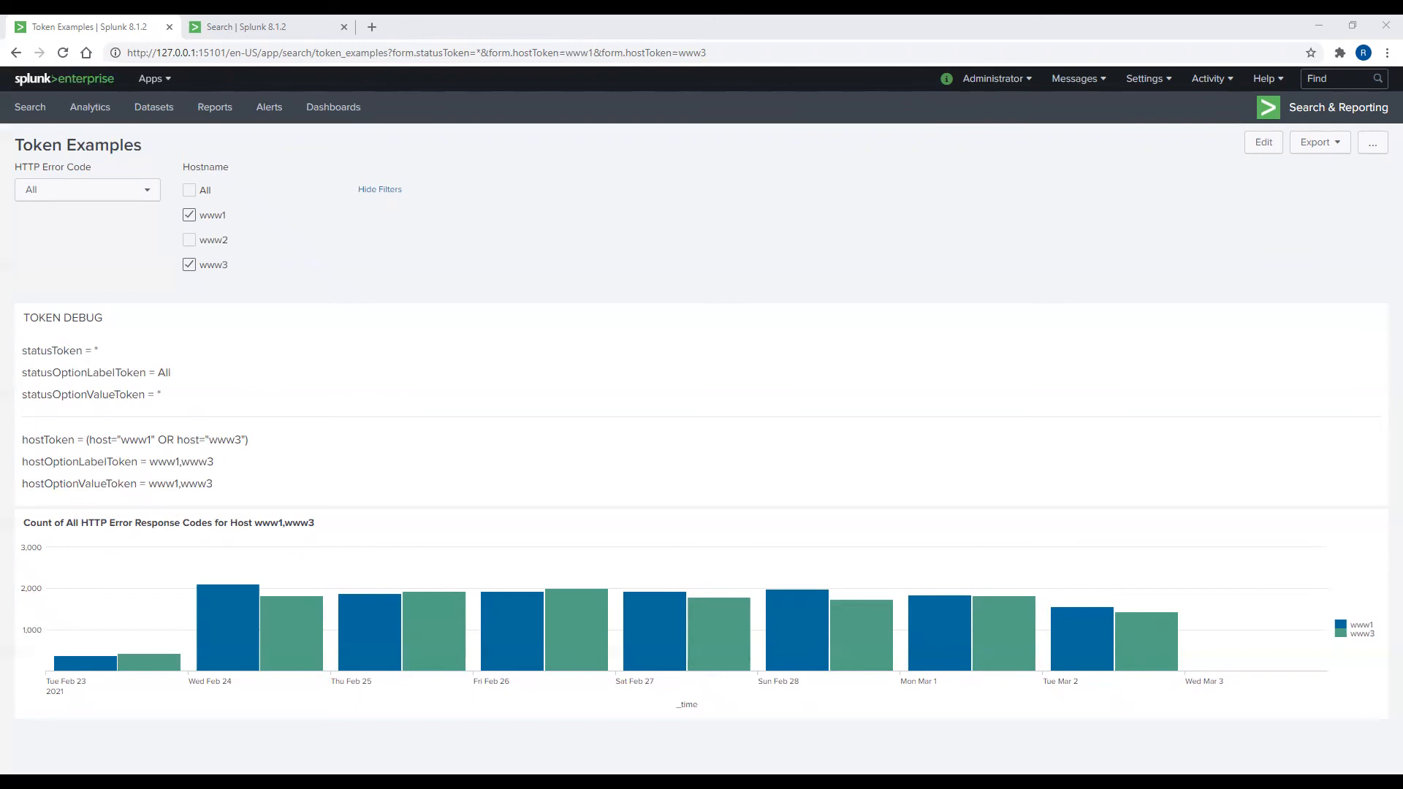
Step: Add a radio input labelled 'Chart Type' with token chartToken
left_click(1264, 145)
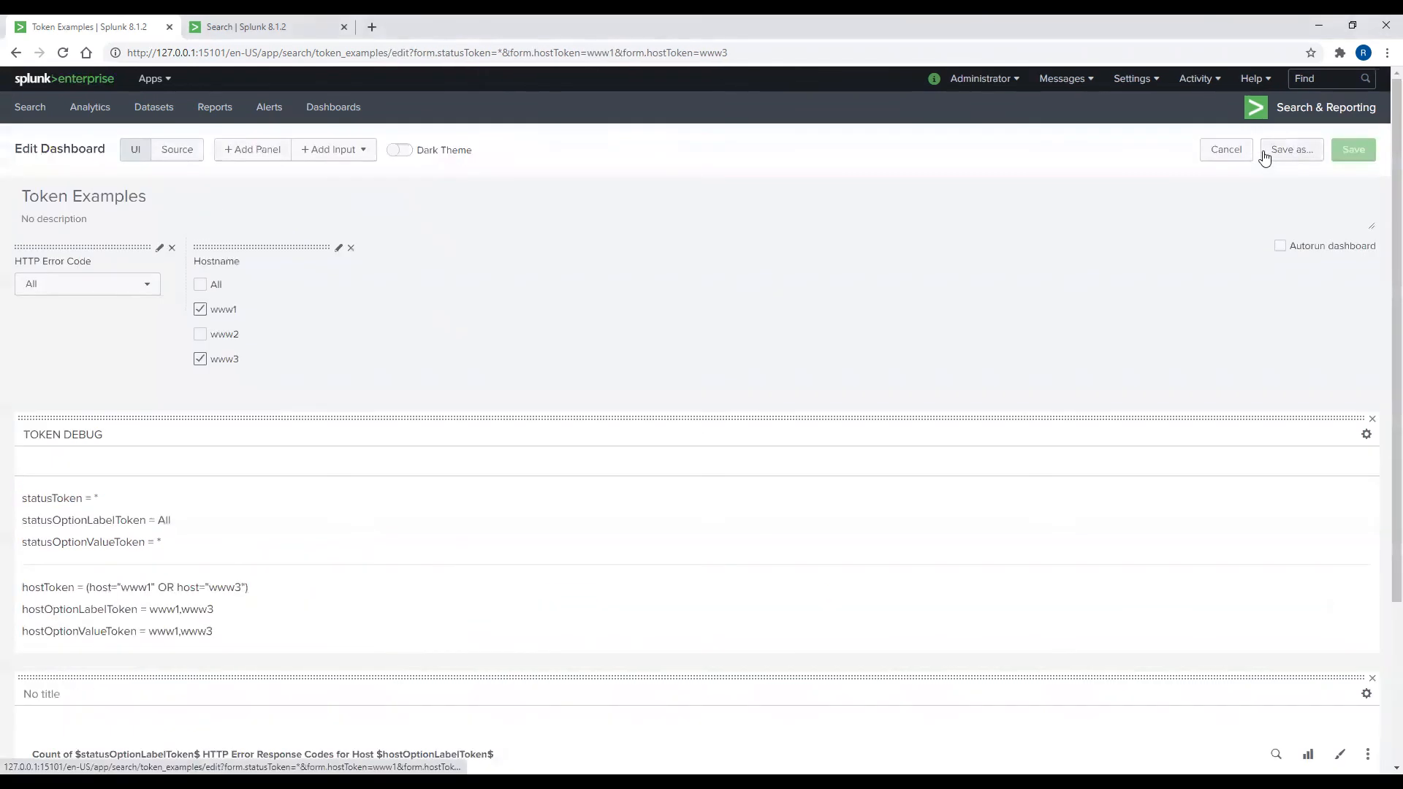
left_click(320, 155)
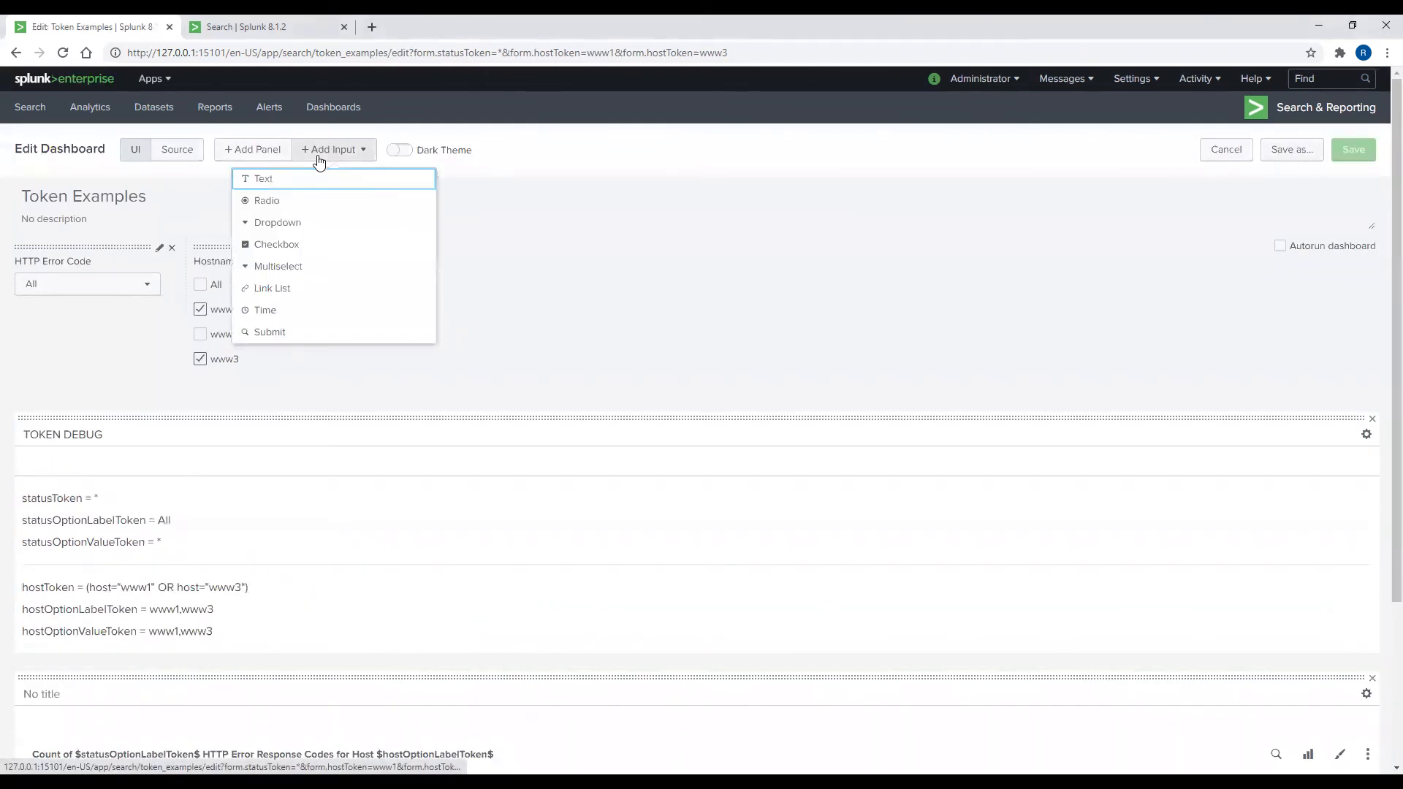
left_click(291, 203)
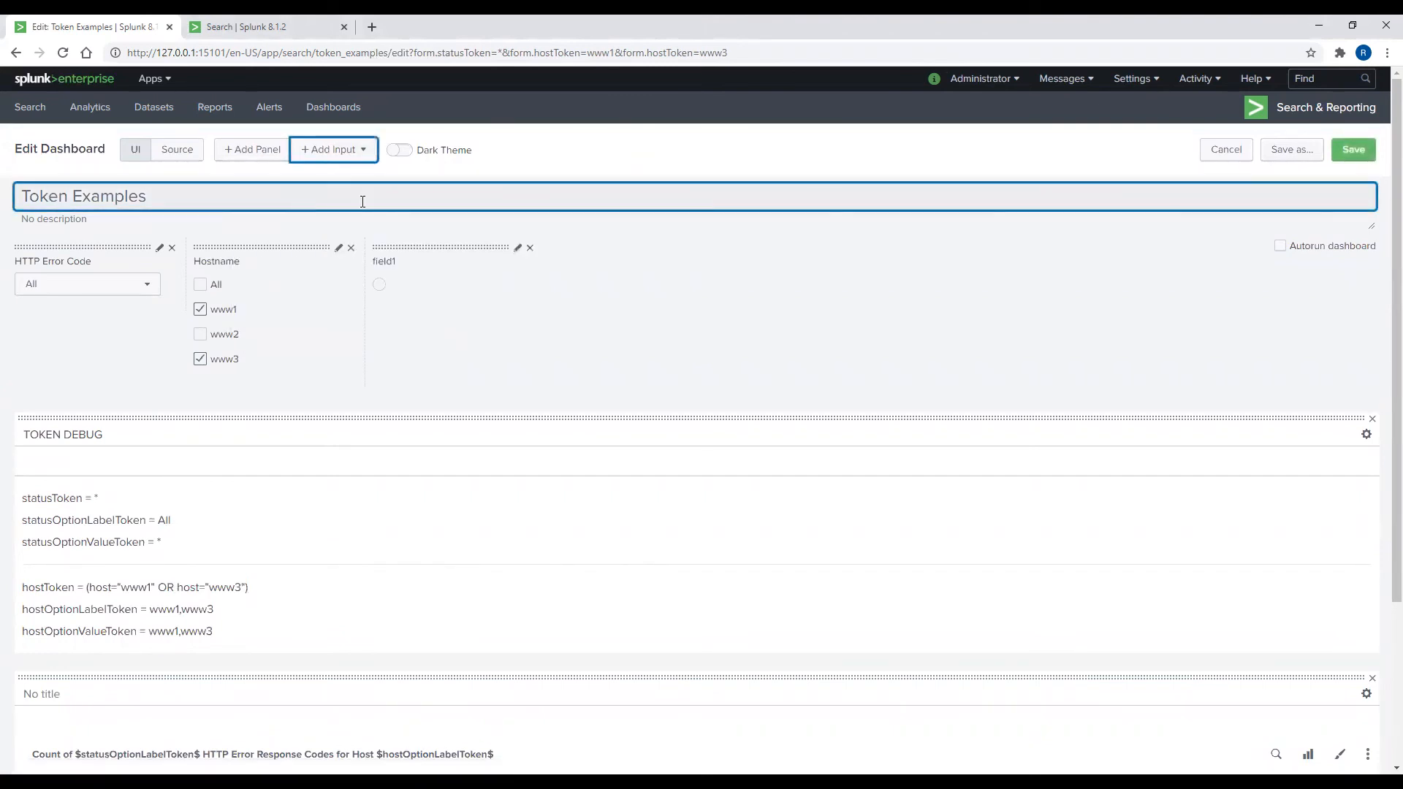
left_click(517, 248)
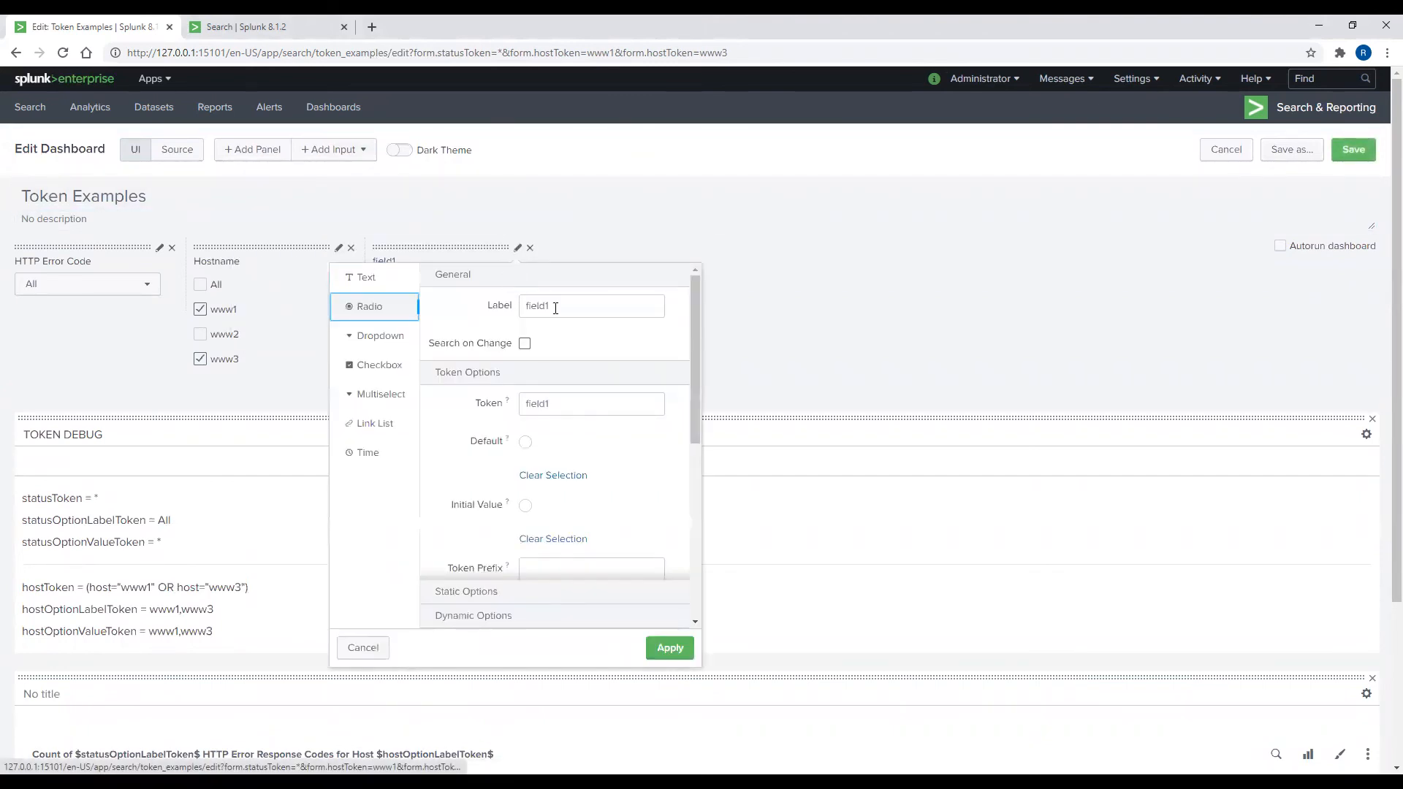
left_click_drag(584, 314, 521, 315)
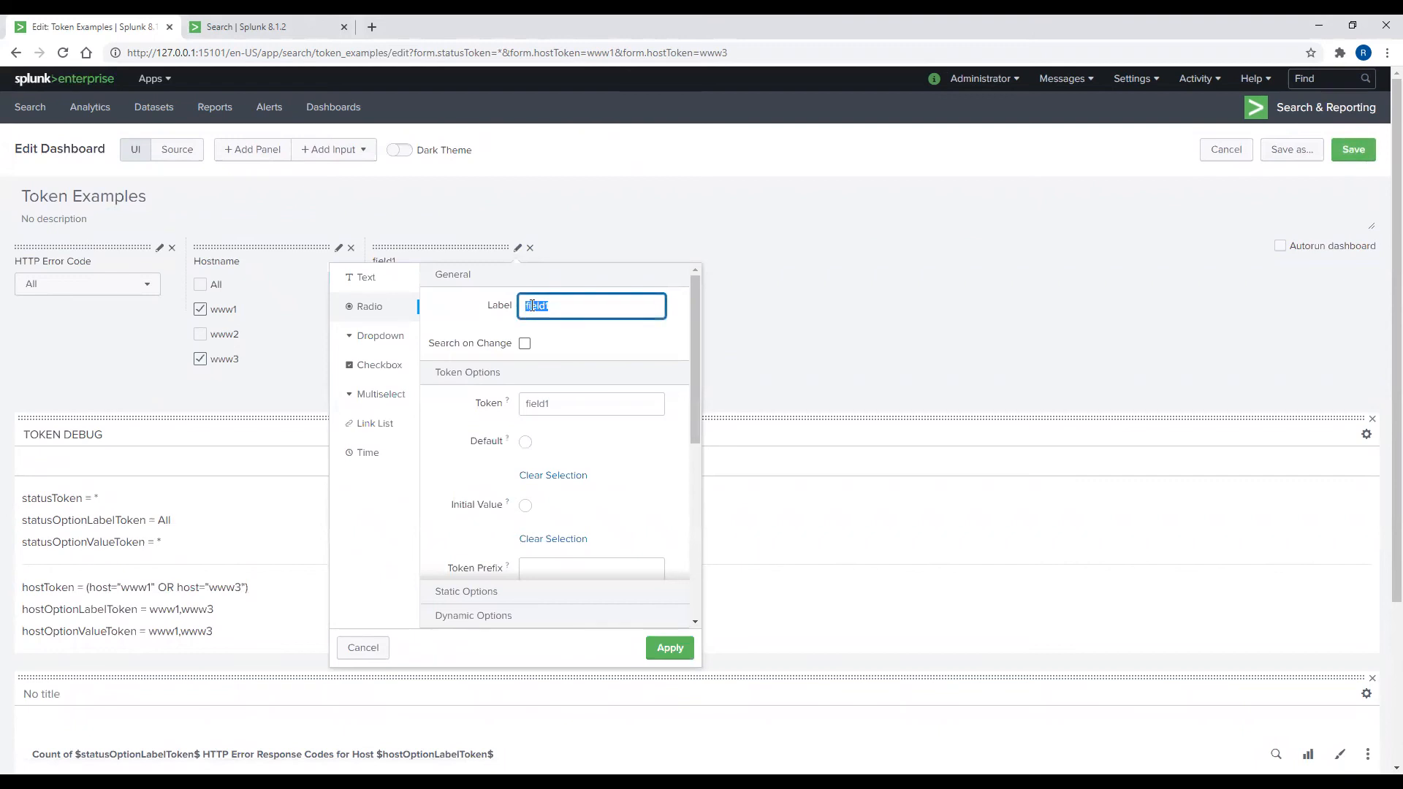
type("Chart Type")
double_click(523, 407)
type("chartToken")
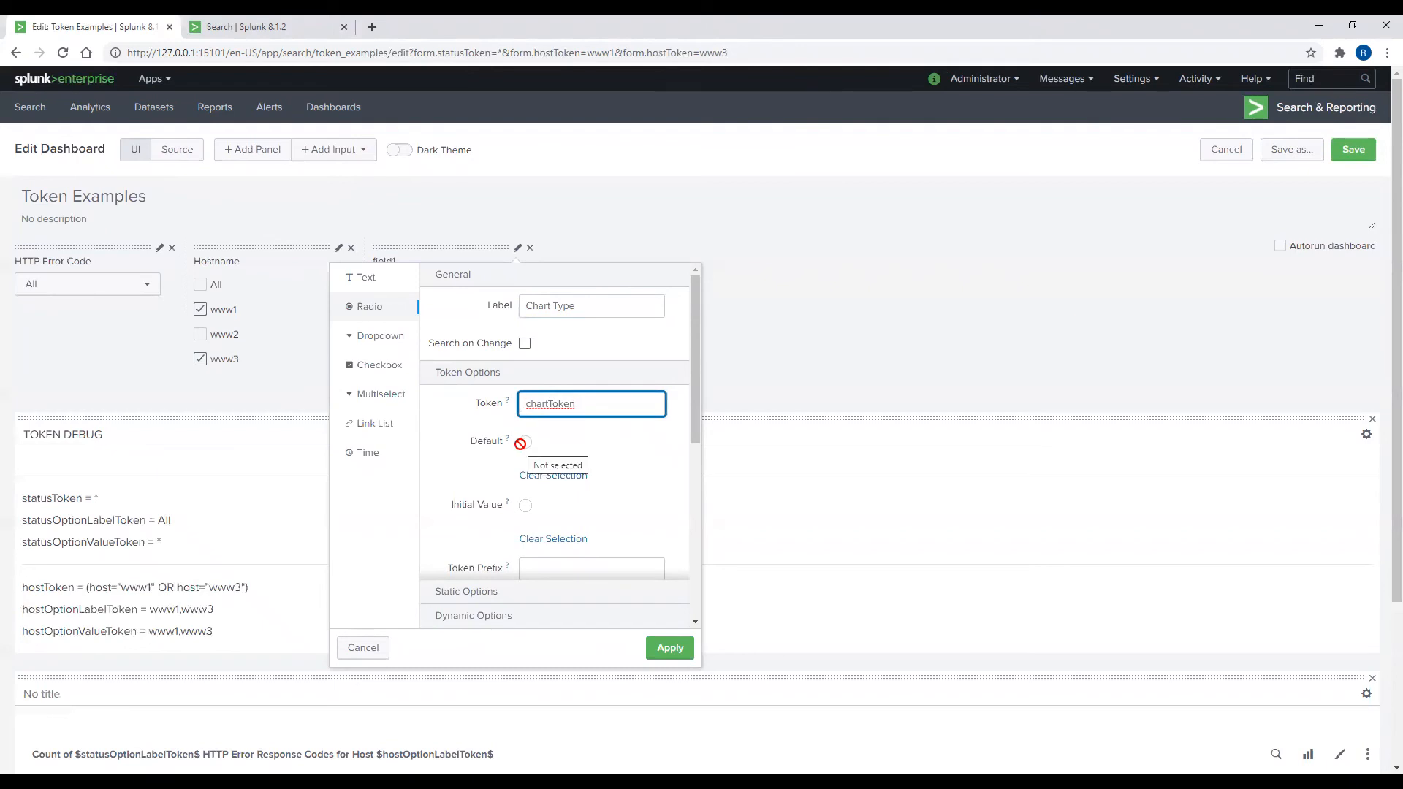
Step: Add static options Area Chart = area and Line Chart = line
scroll(532, 451, "down", 2)
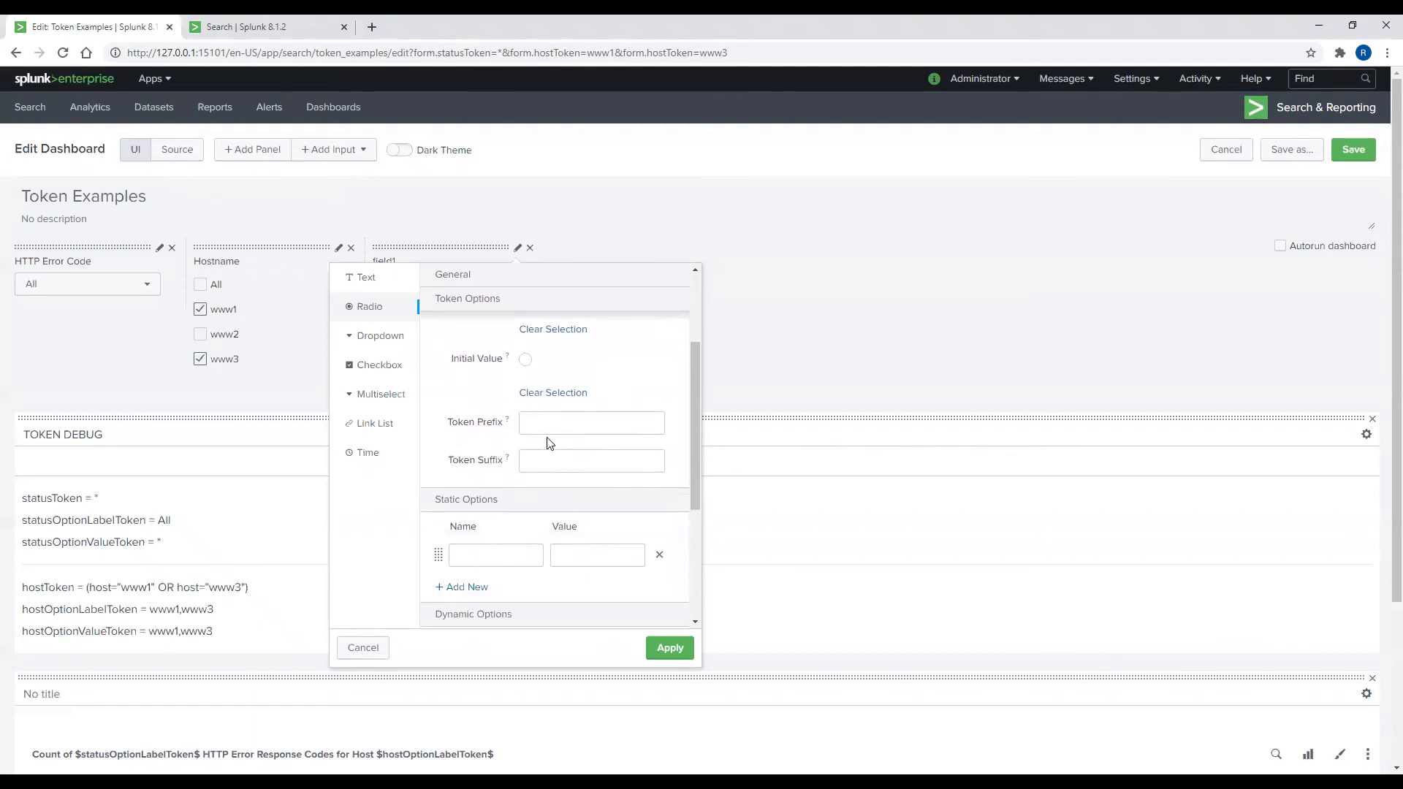
scroll(550, 444, "down", 1)
left_click(519, 481)
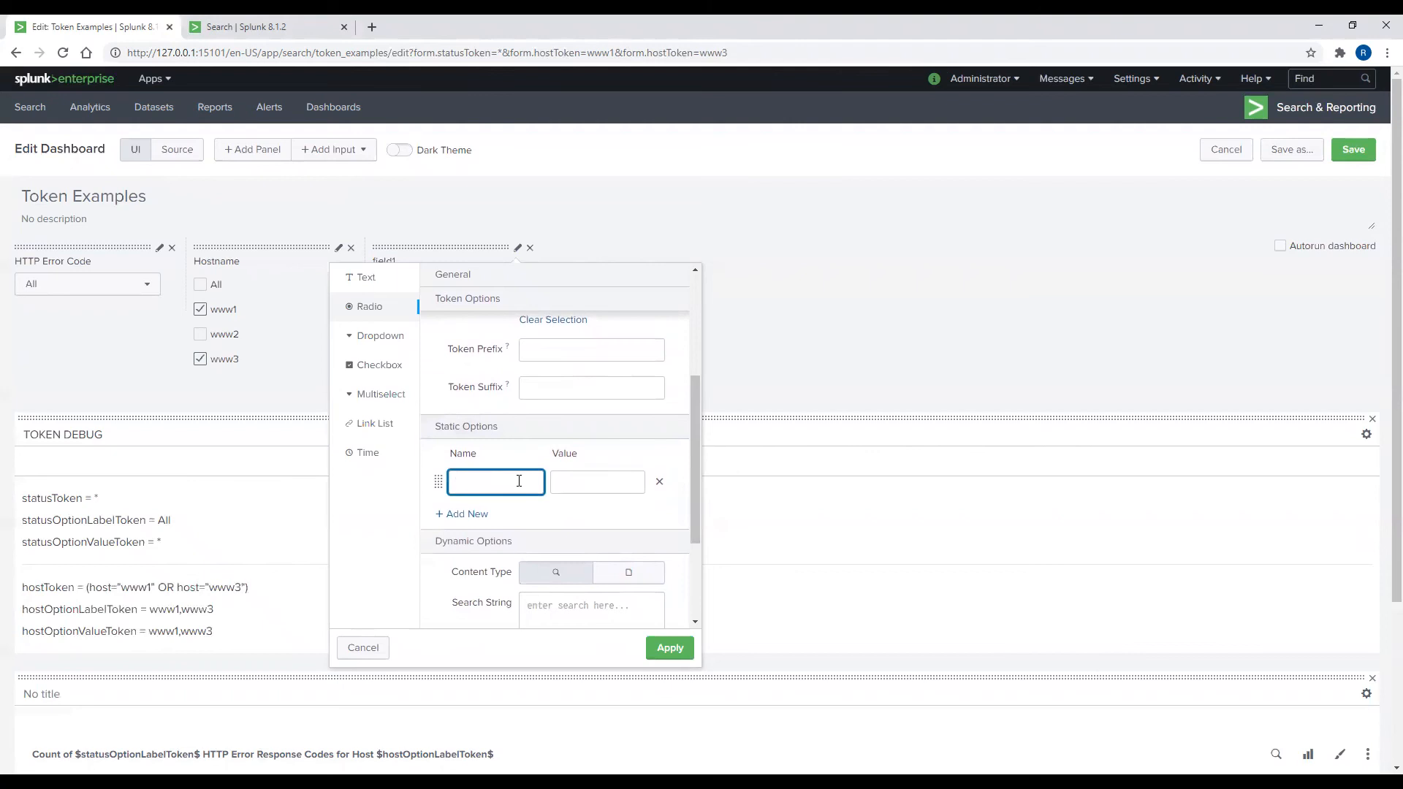
type("Area Chart")
key("Tab")
type("area")
left_click(466, 516)
left_click(468, 521)
type("LineCha")
key("BackSpace")
key("BackSpace")
key("BackSpace")
type("Chart")
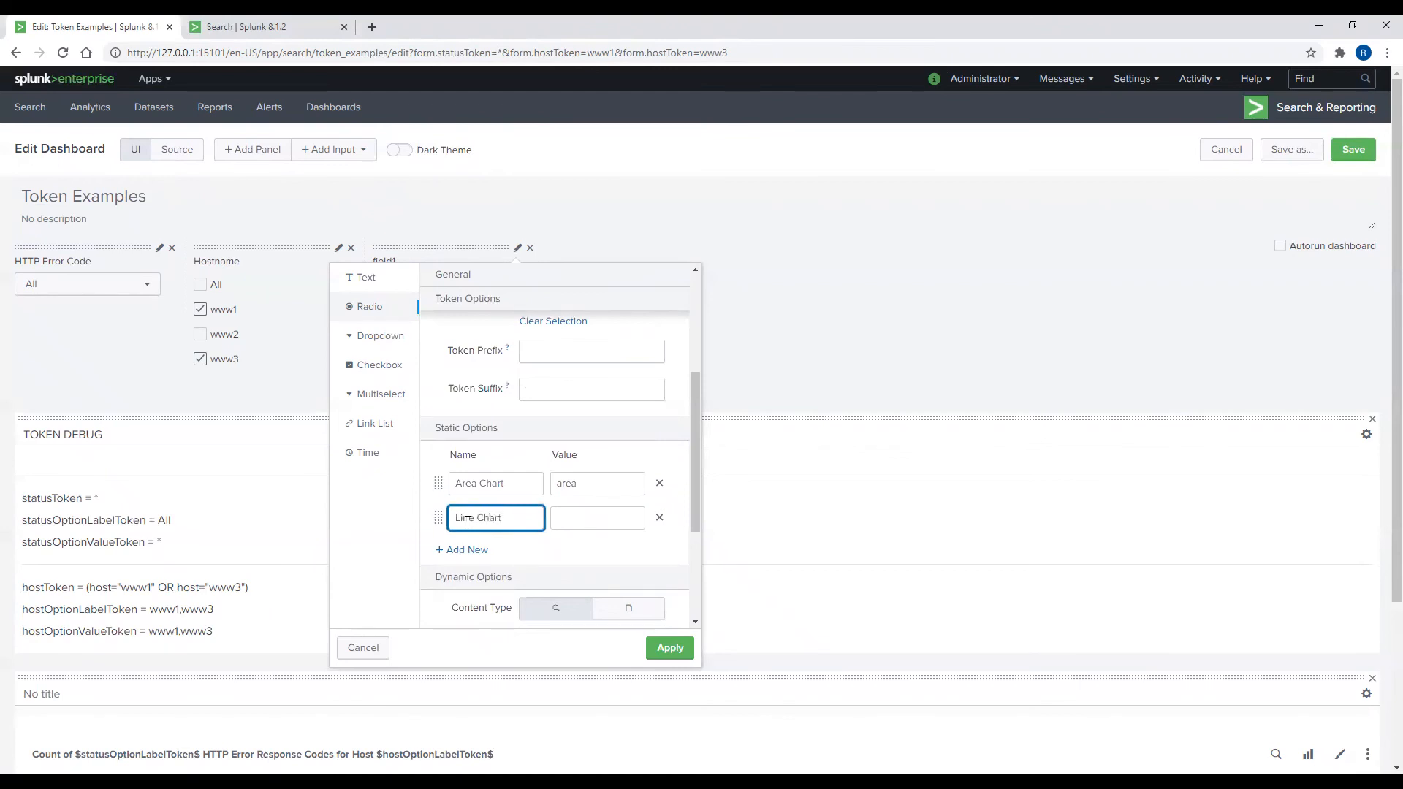
key("Tab")
type("line")
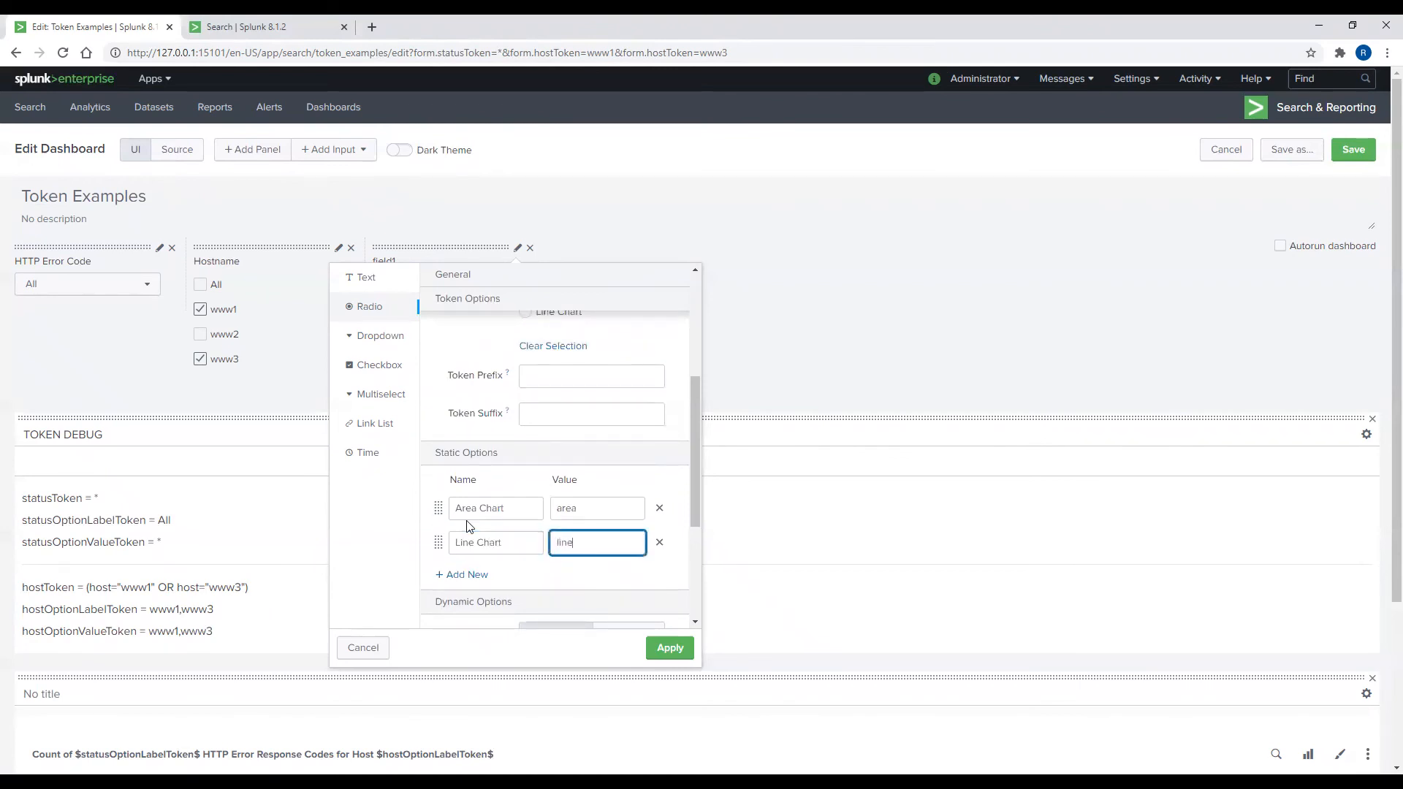
Step: Add a third option Column Chart = column and apply the radio input
left_click(465, 575)
left_click(469, 573)
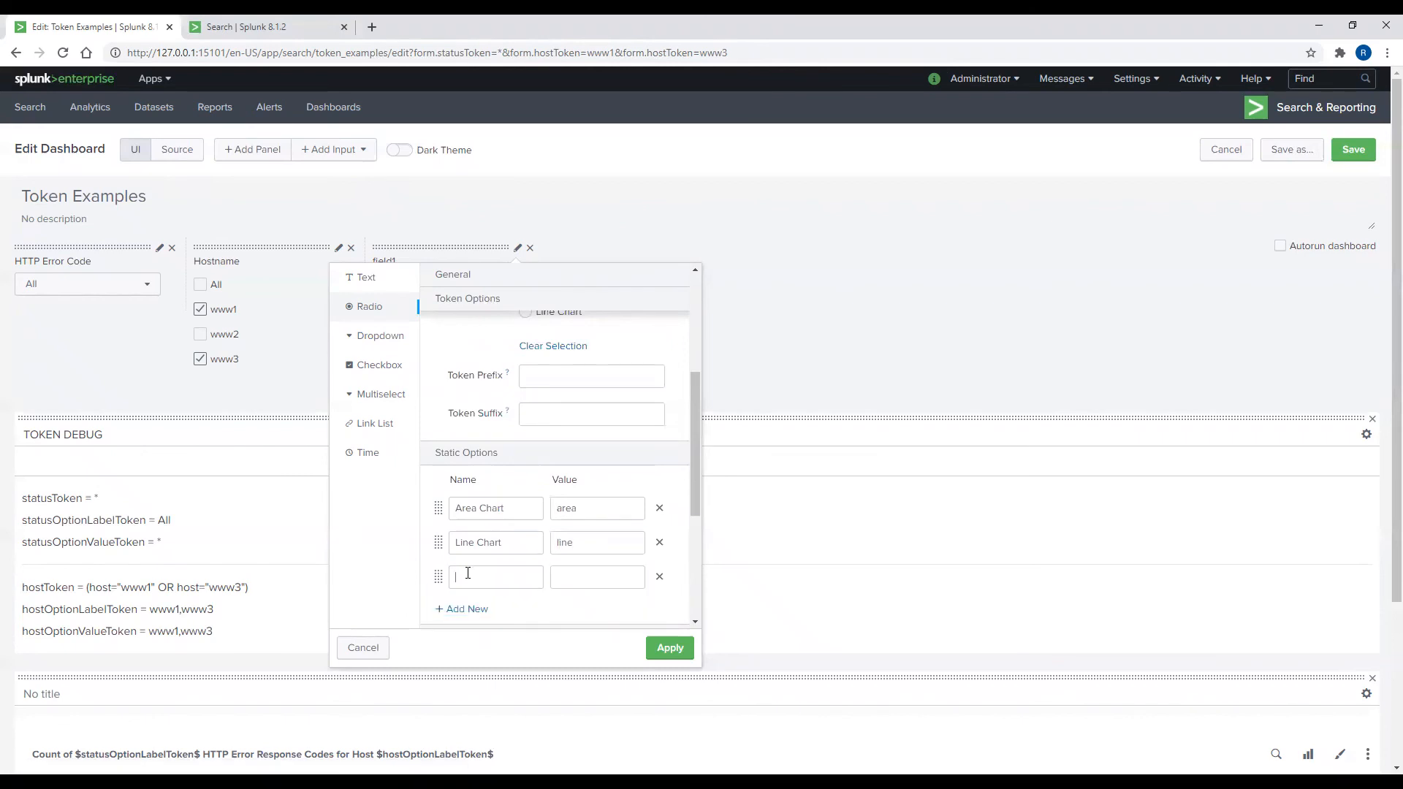
type("Column Chart")
key("Tab")
type("column")
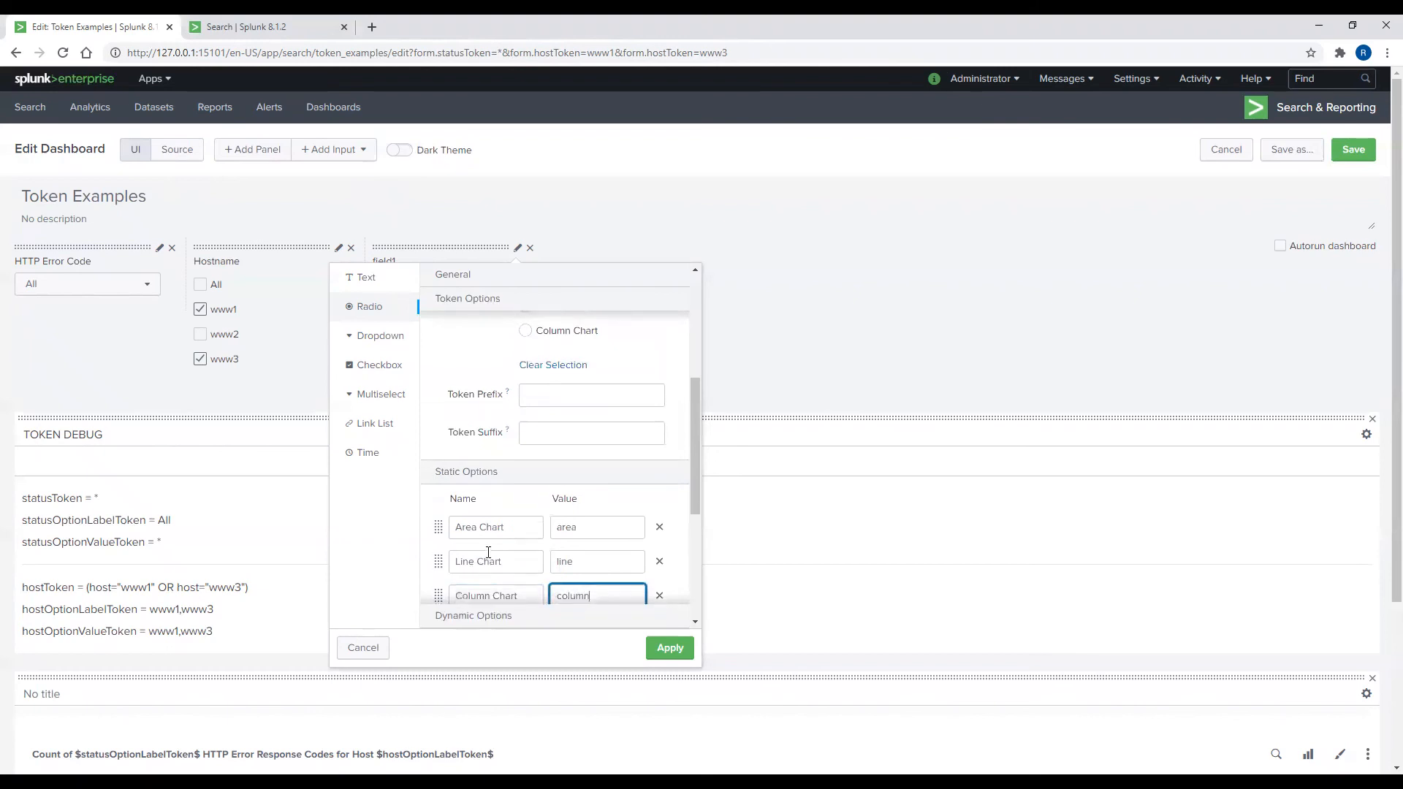
scroll(551, 583, "down", 2)
left_click(663, 657)
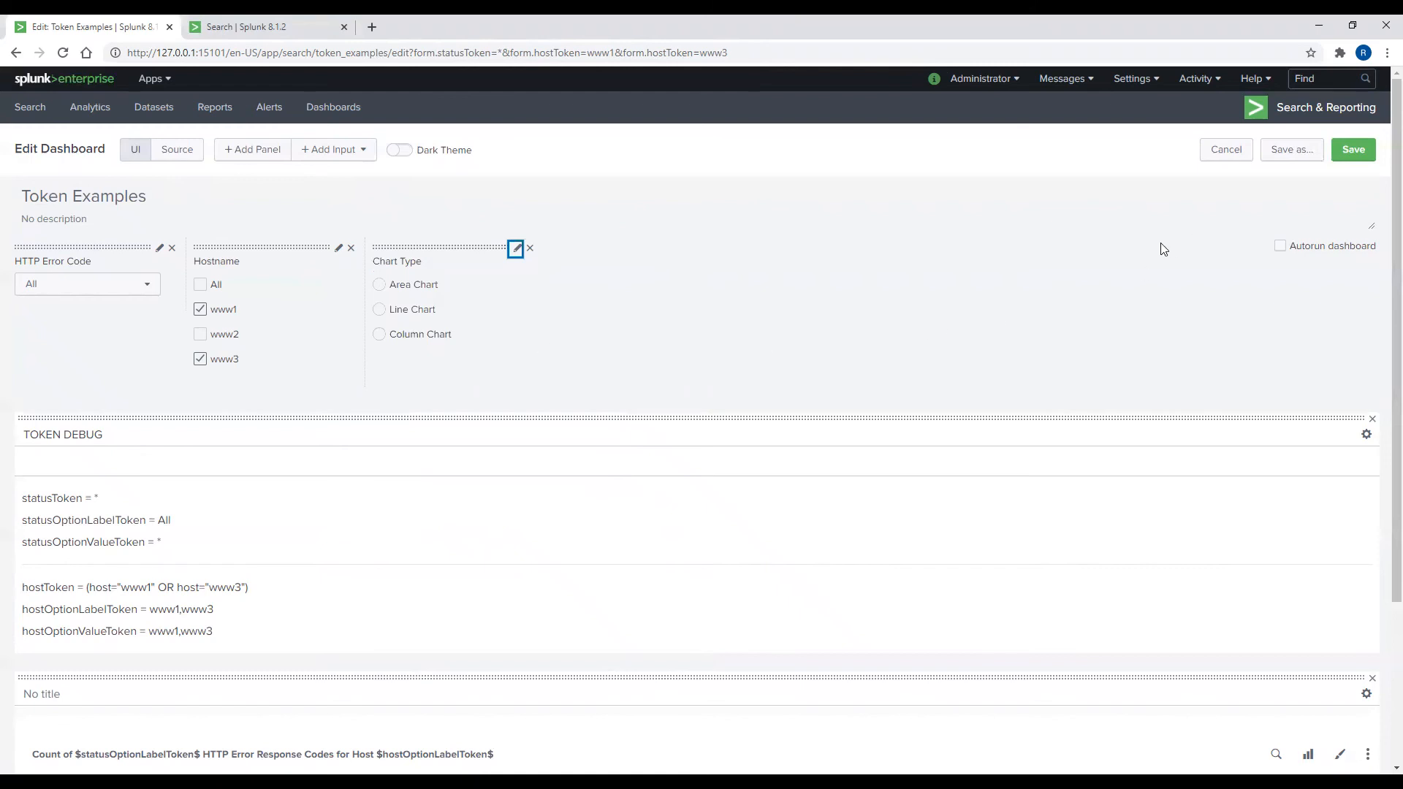
Step: In the XML source, add an <hr/> divider after line 61 of TOKEN DEBUG
left_click(194, 151)
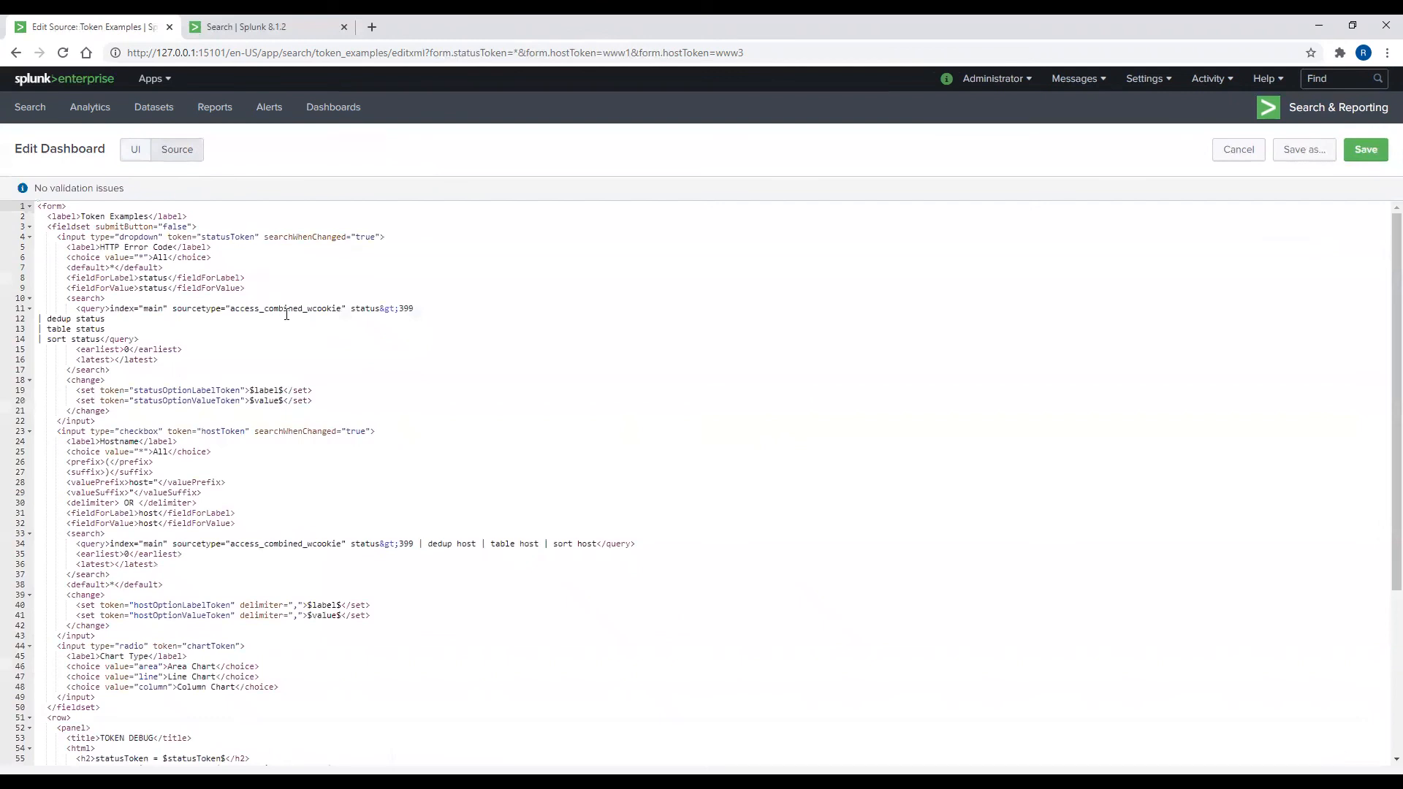
scroll(308, 333, "down", 3)
scroll(308, 333, "down", 5)
left_click(345, 578)
key("Return")
type("<")
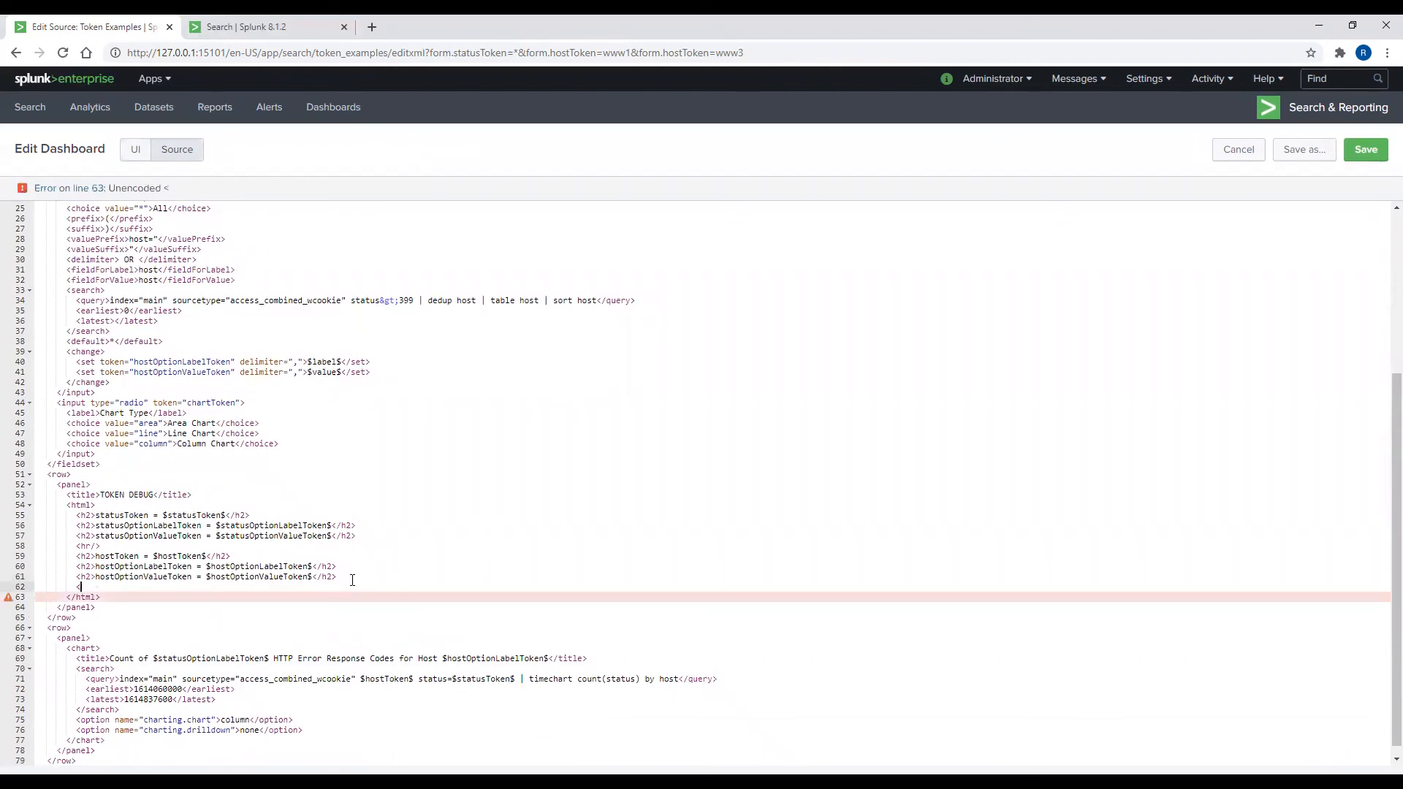
type("hr/>")
Step: Add an <h2>chartToken = $chartToken$ line below the divider
key("Return")
type("<")
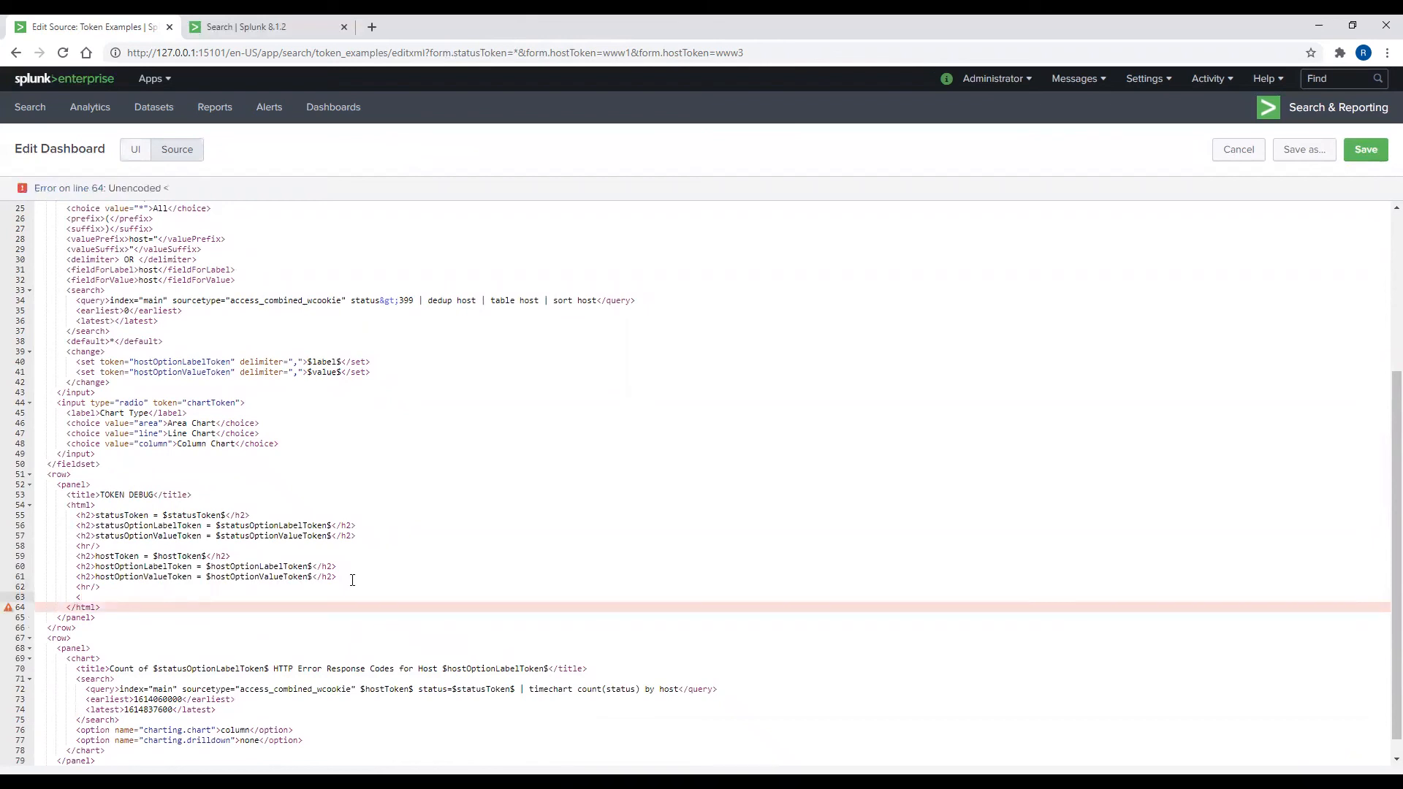
type("h2")
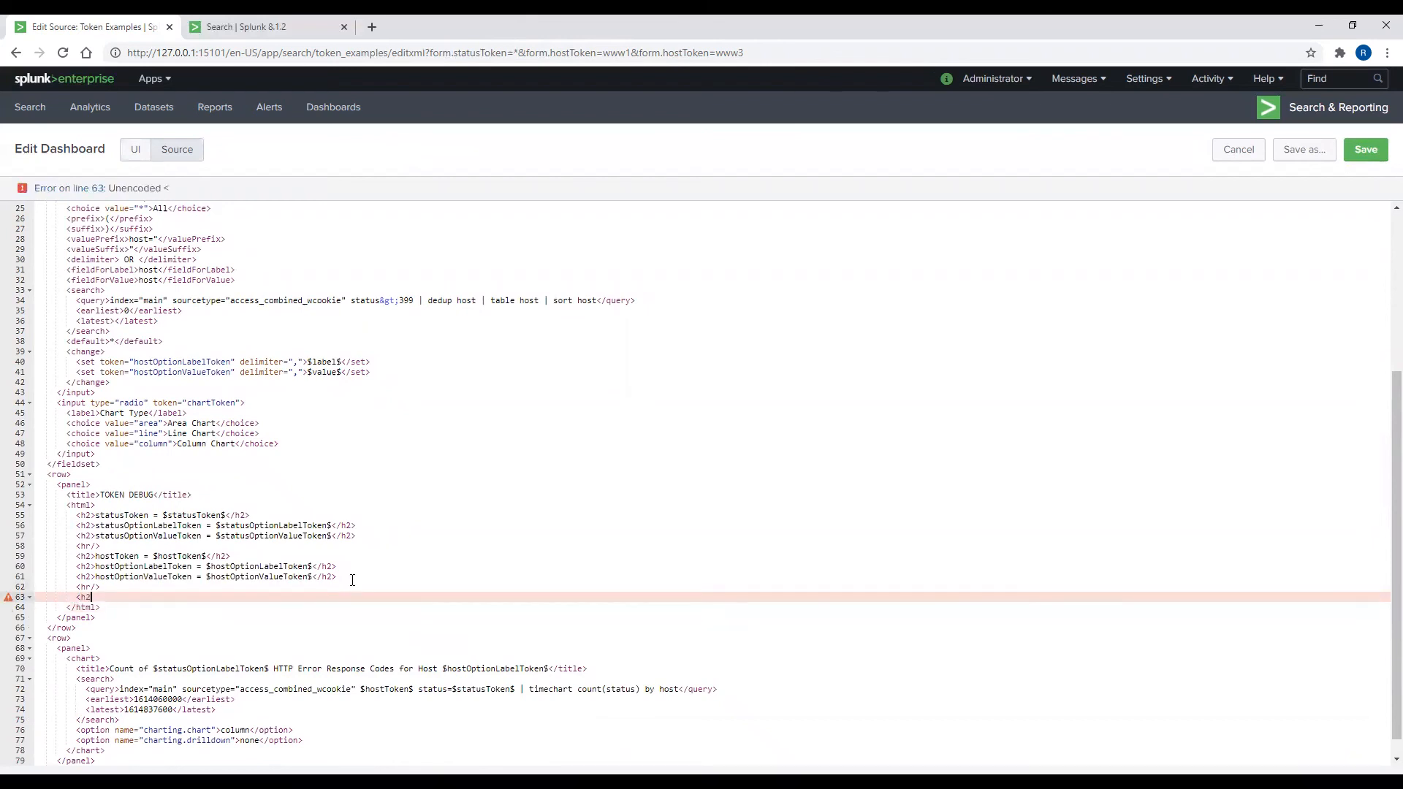
type(">charttok")
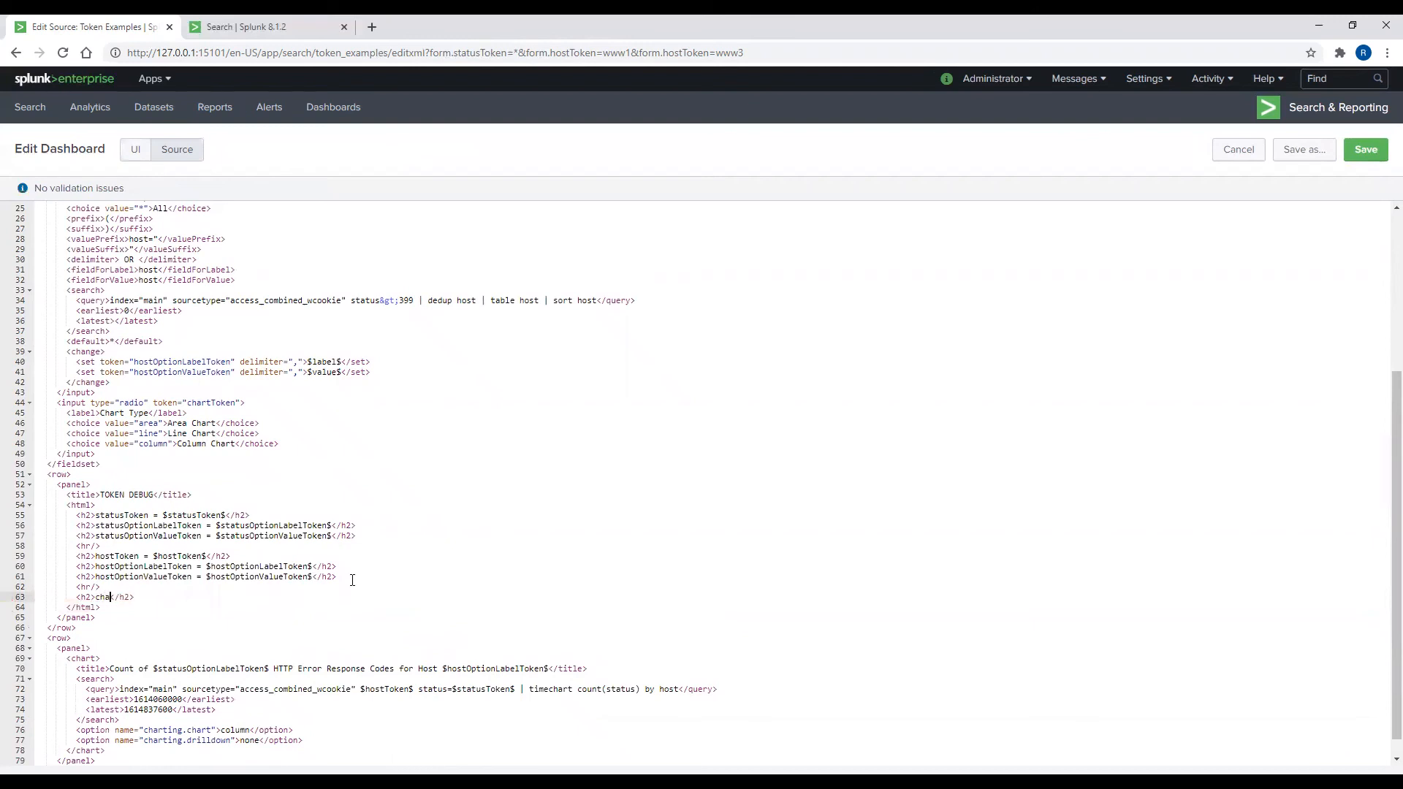
type("=")
key("BackSpace")
type("= $chartToken$")
key("Left")
key("Left")
key("BackSpace")
type("T")
Step: Save and reload, then make Column Chart the Chart Type default and save again
left_click(1366, 149)
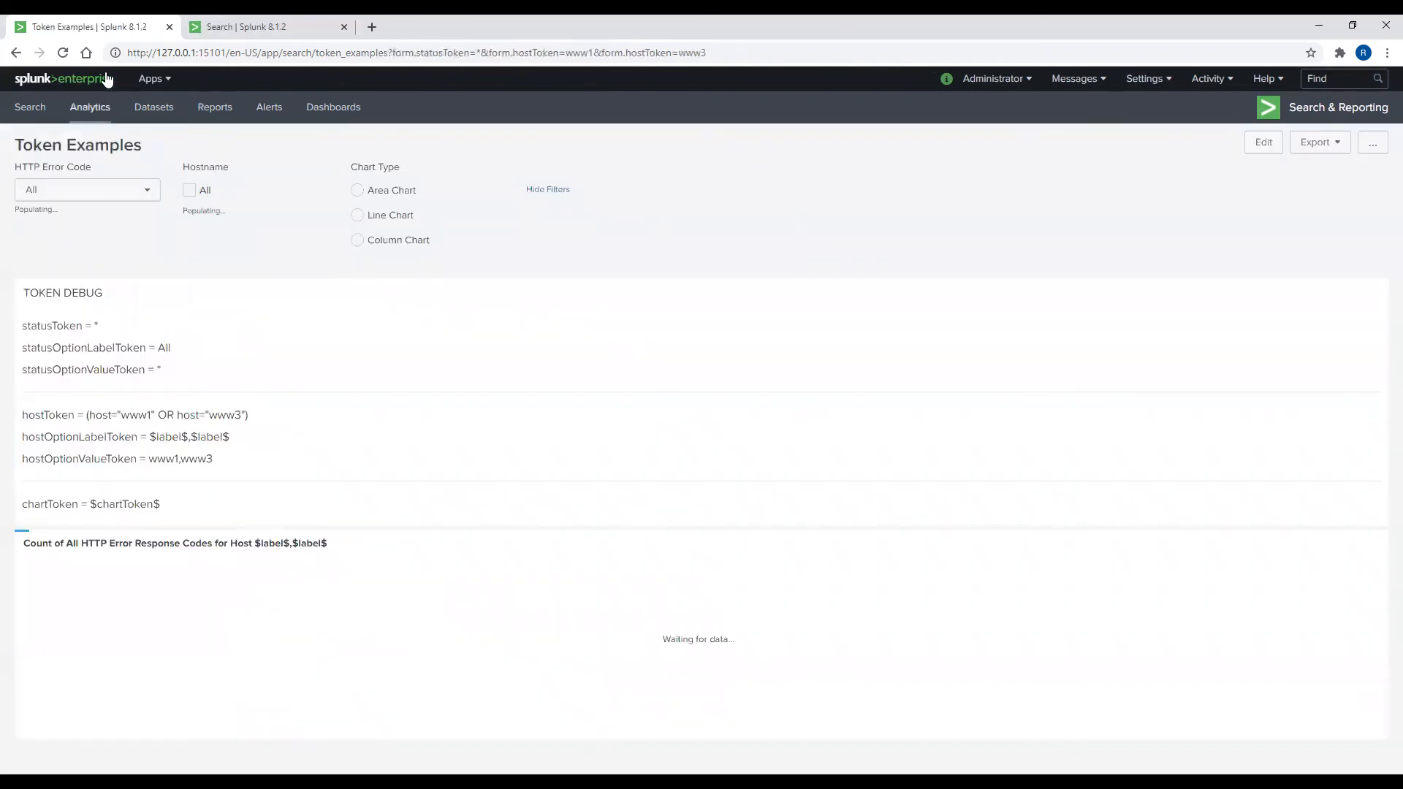
left_click(62, 52)
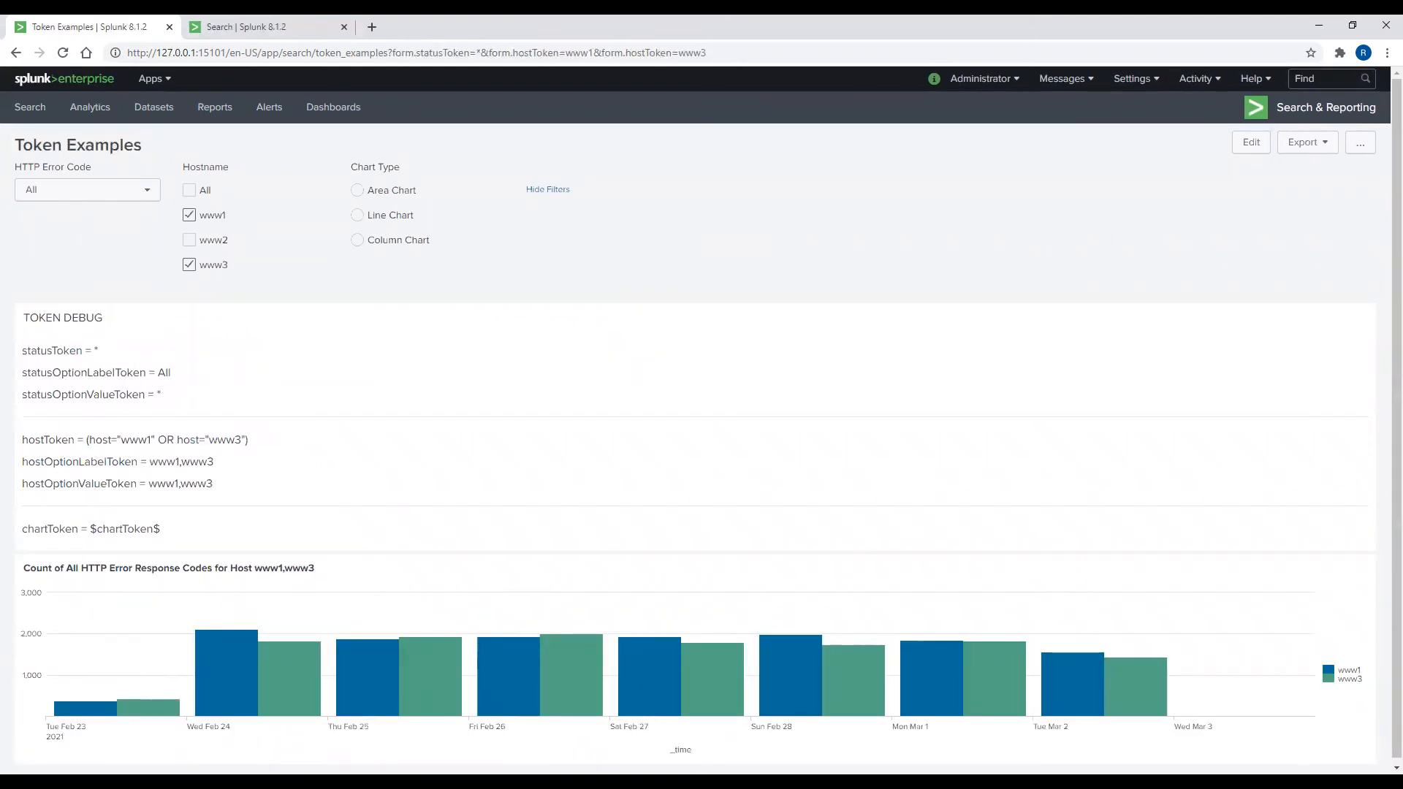
left_click(1252, 149)
left_click(518, 249)
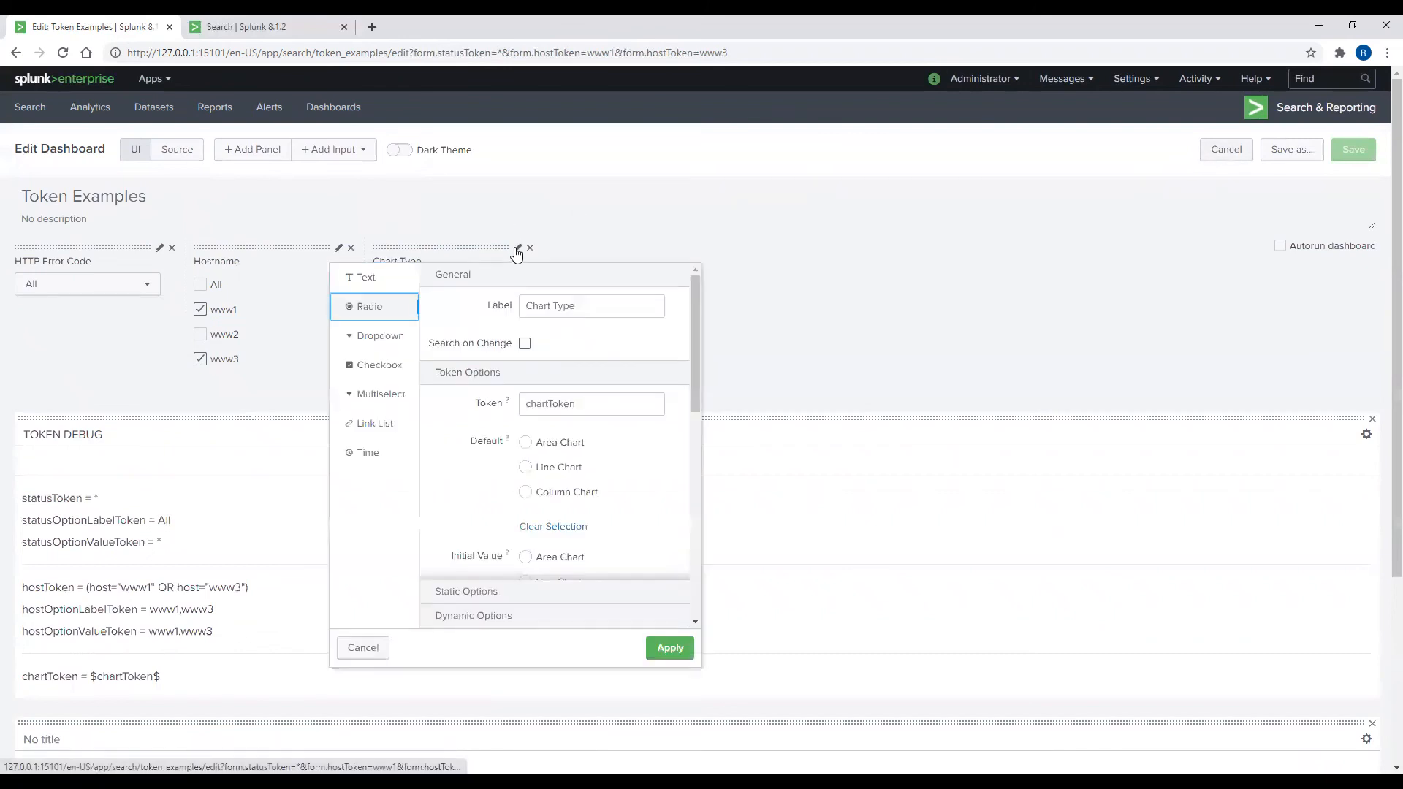
left_click(525, 492)
left_click(668, 650)
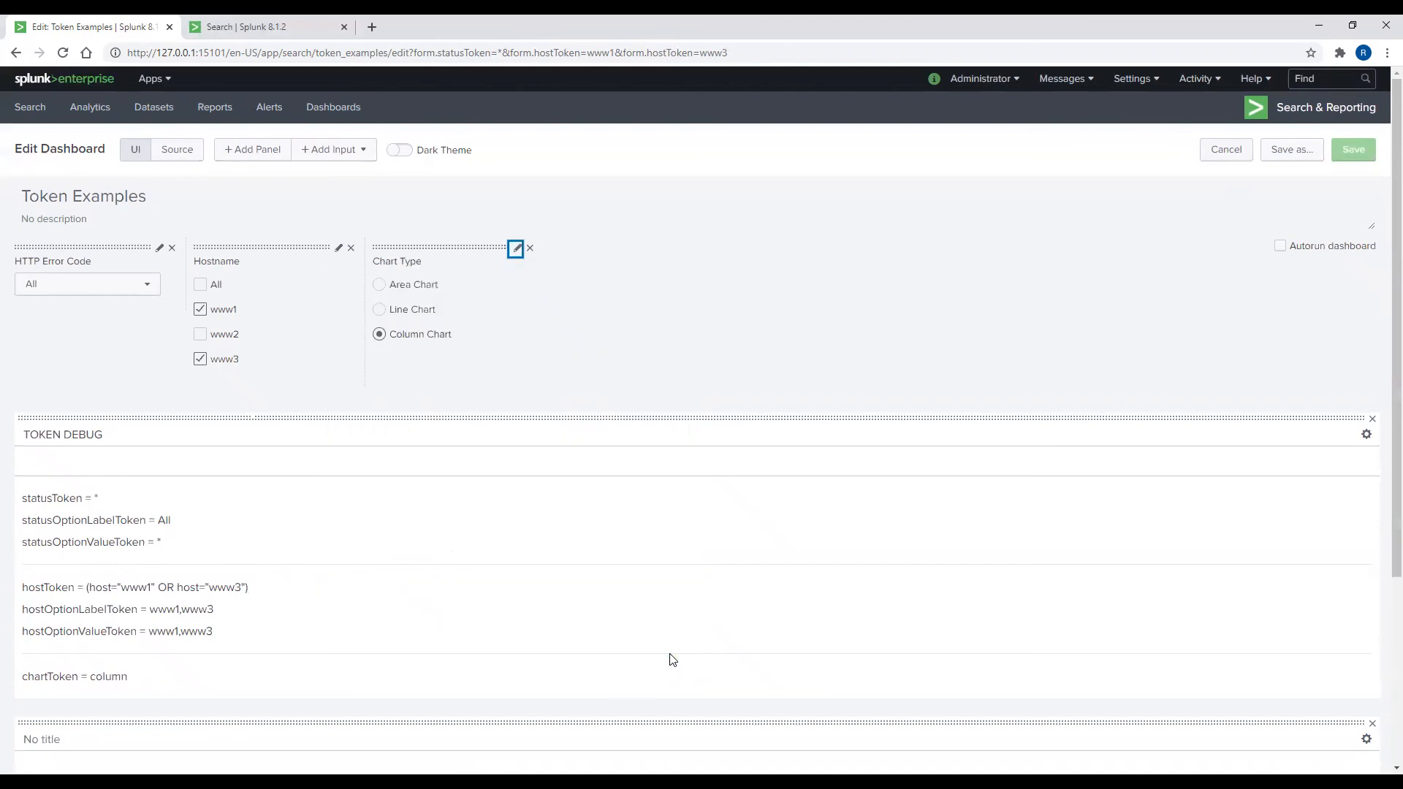
left_click(1353, 149)
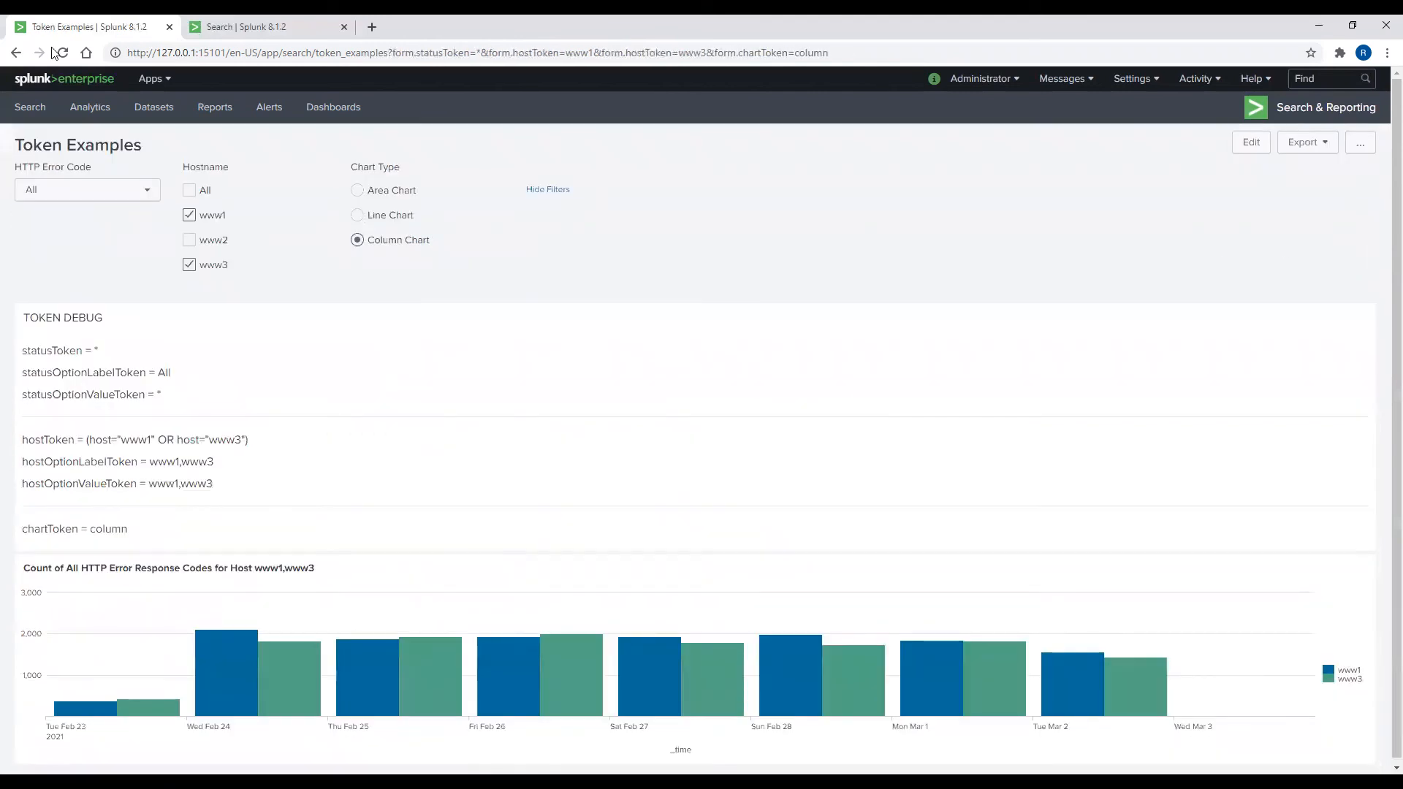
left_click(60, 52)
Step: Pick Line, Column and Area Chart in turn to watch chartToken update
left_click(357, 214)
left_click_drag(76, 527, 114, 530)
left_click(357, 242)
left_click(358, 215)
left_click(358, 190)
left_click(1251, 141)
Step: Replace column in line 77's charting.chart option with $chartToken$ and save
left_click(187, 155)
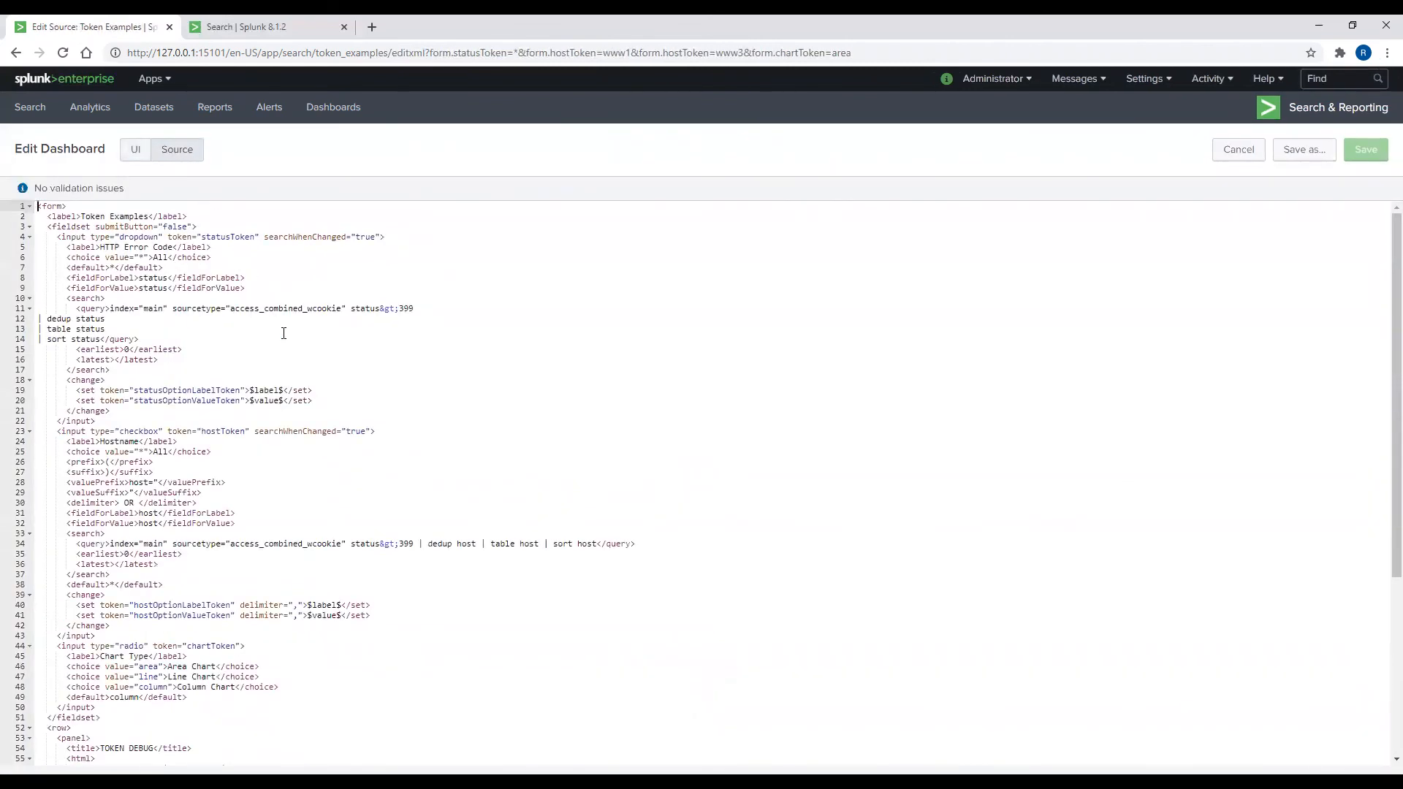
scroll(283, 333, "down", 4)
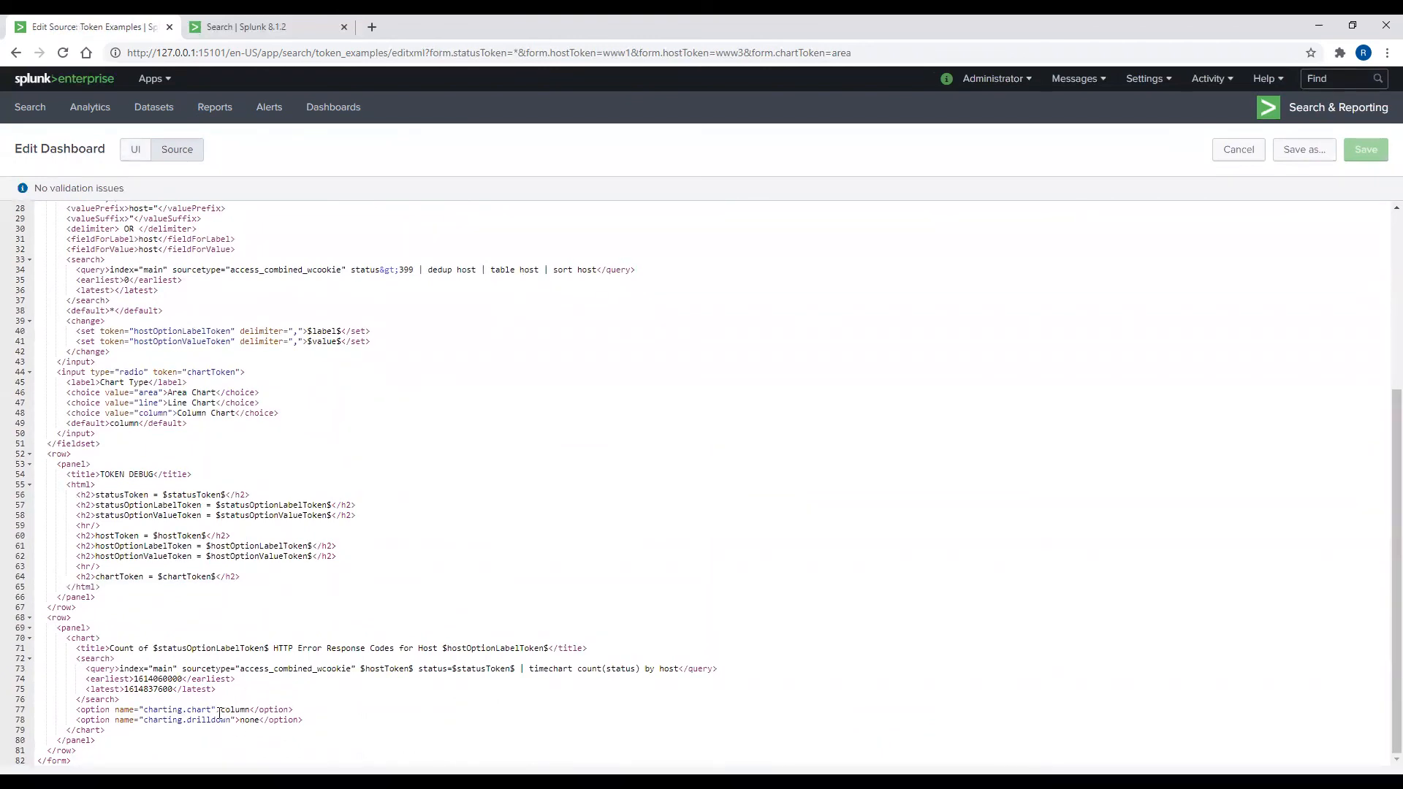
left_click_drag(219, 710, 252, 706)
type("$chartToken$")
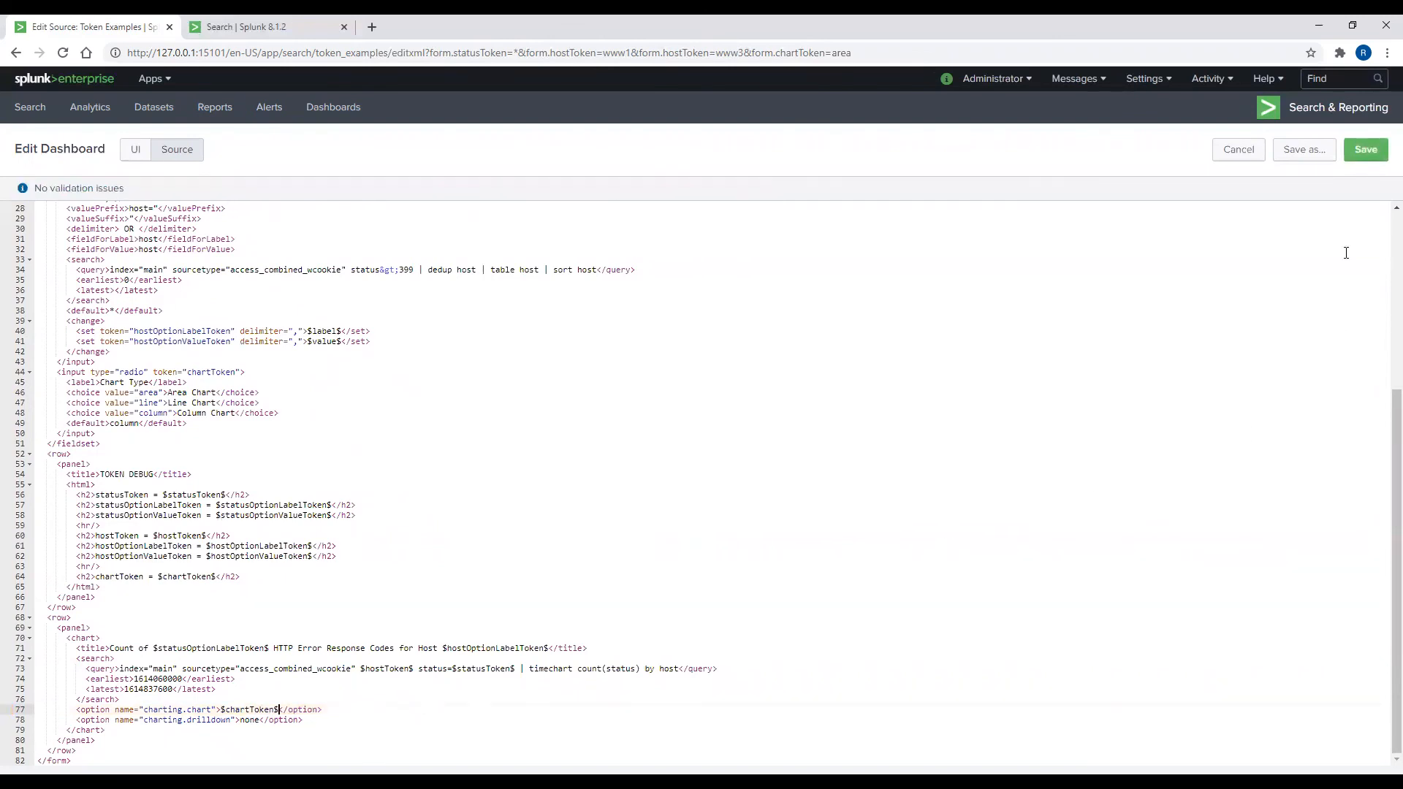
left_click(1365, 149)
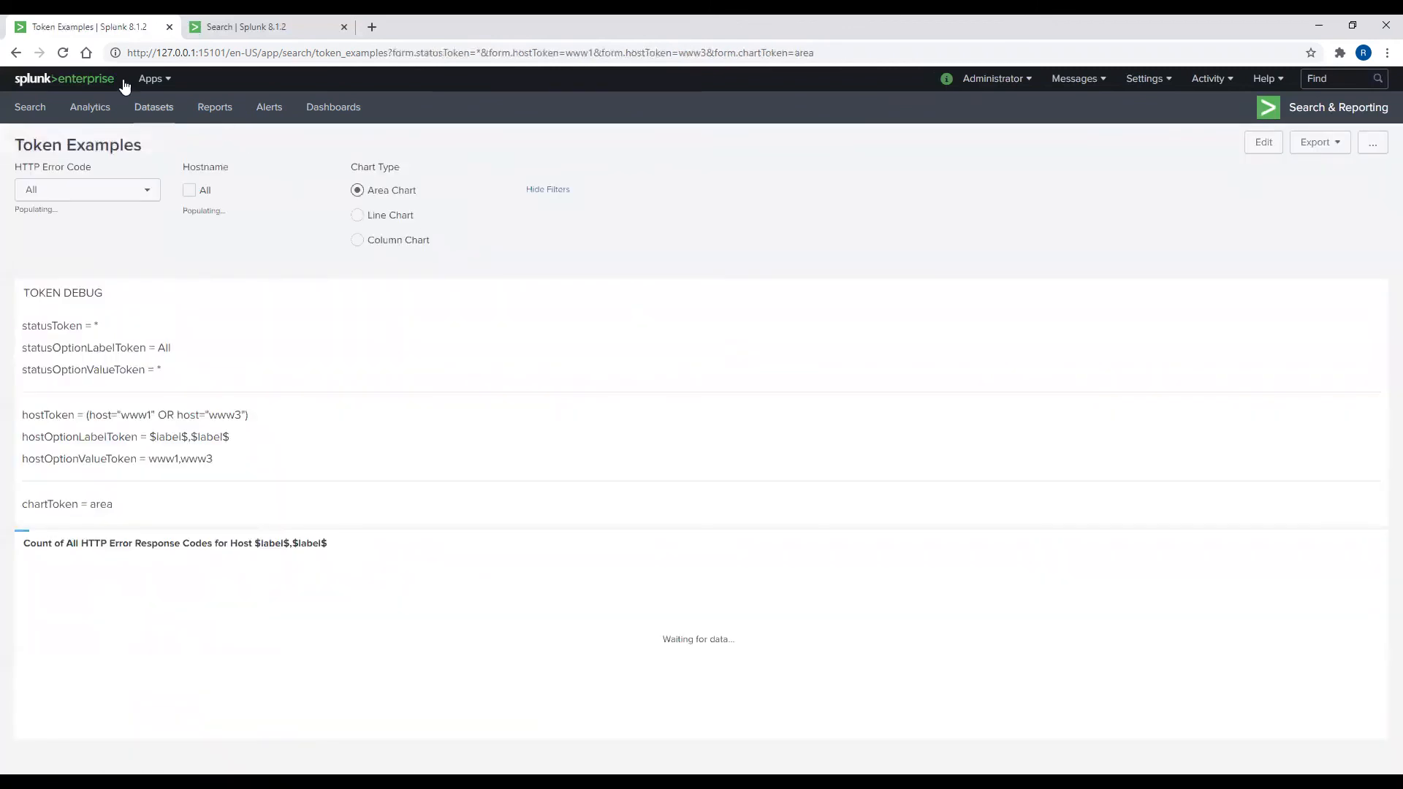
Step: Reload, preview line and column charts, and switch Hostname back to All
left_click(63, 53)
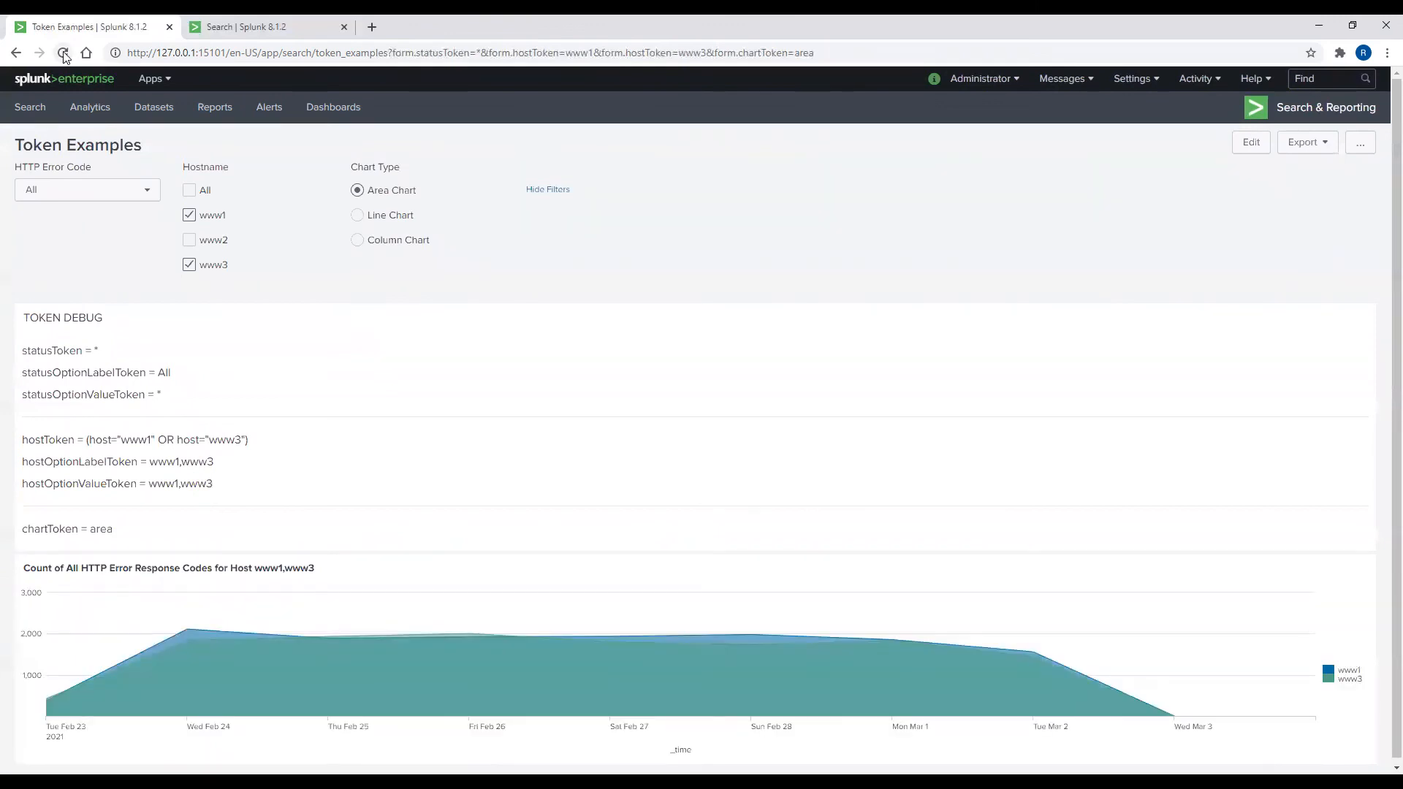
left_click(358, 214)
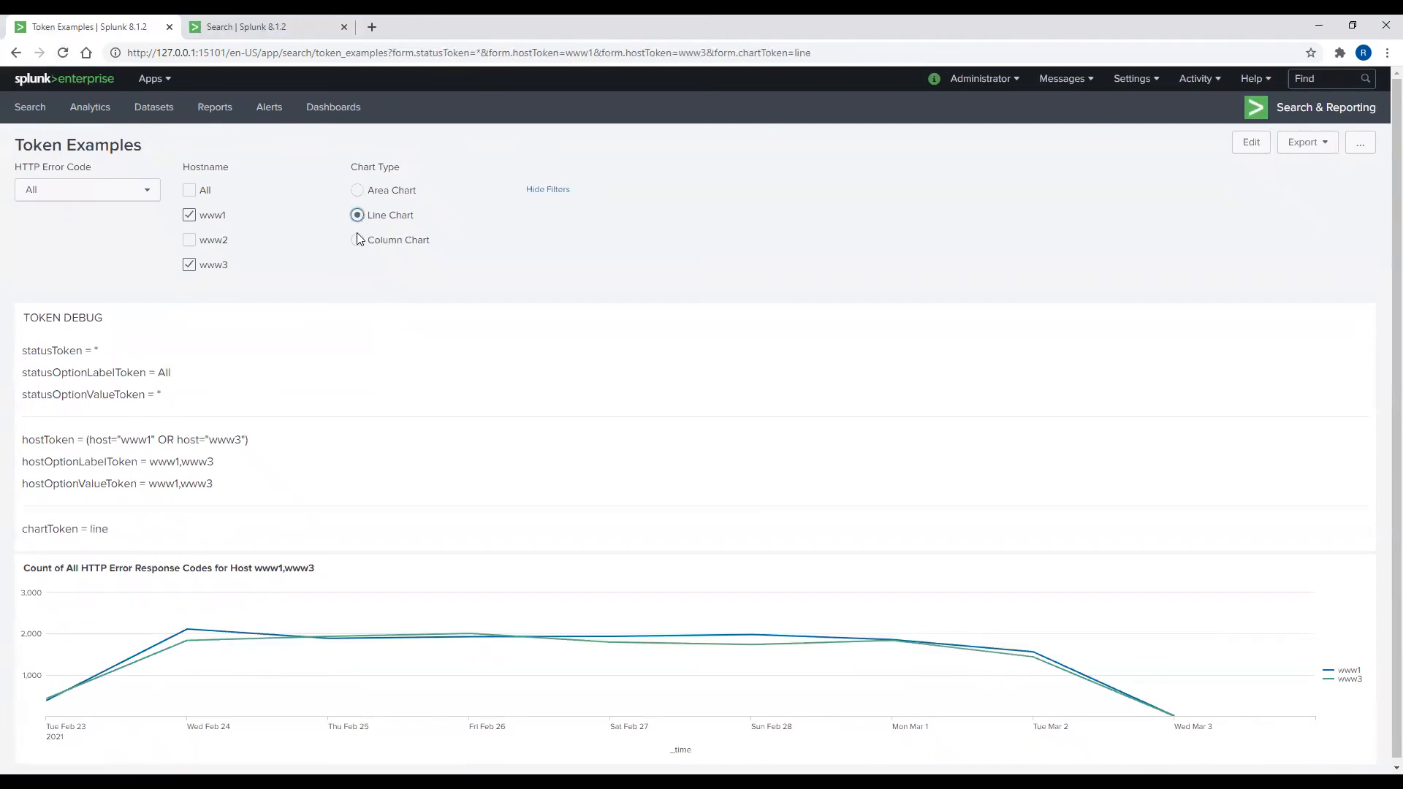
left_click(357, 241)
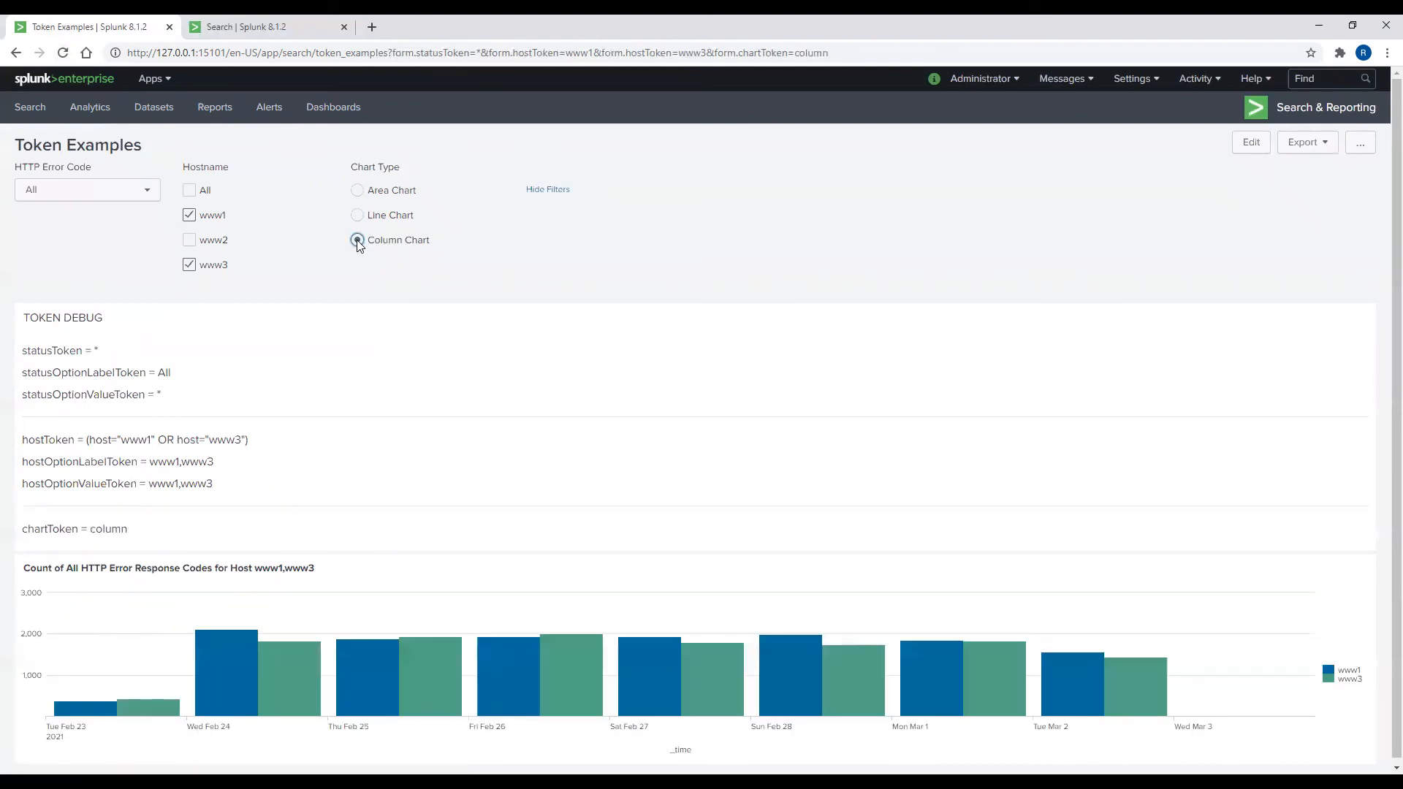
left_click(190, 190)
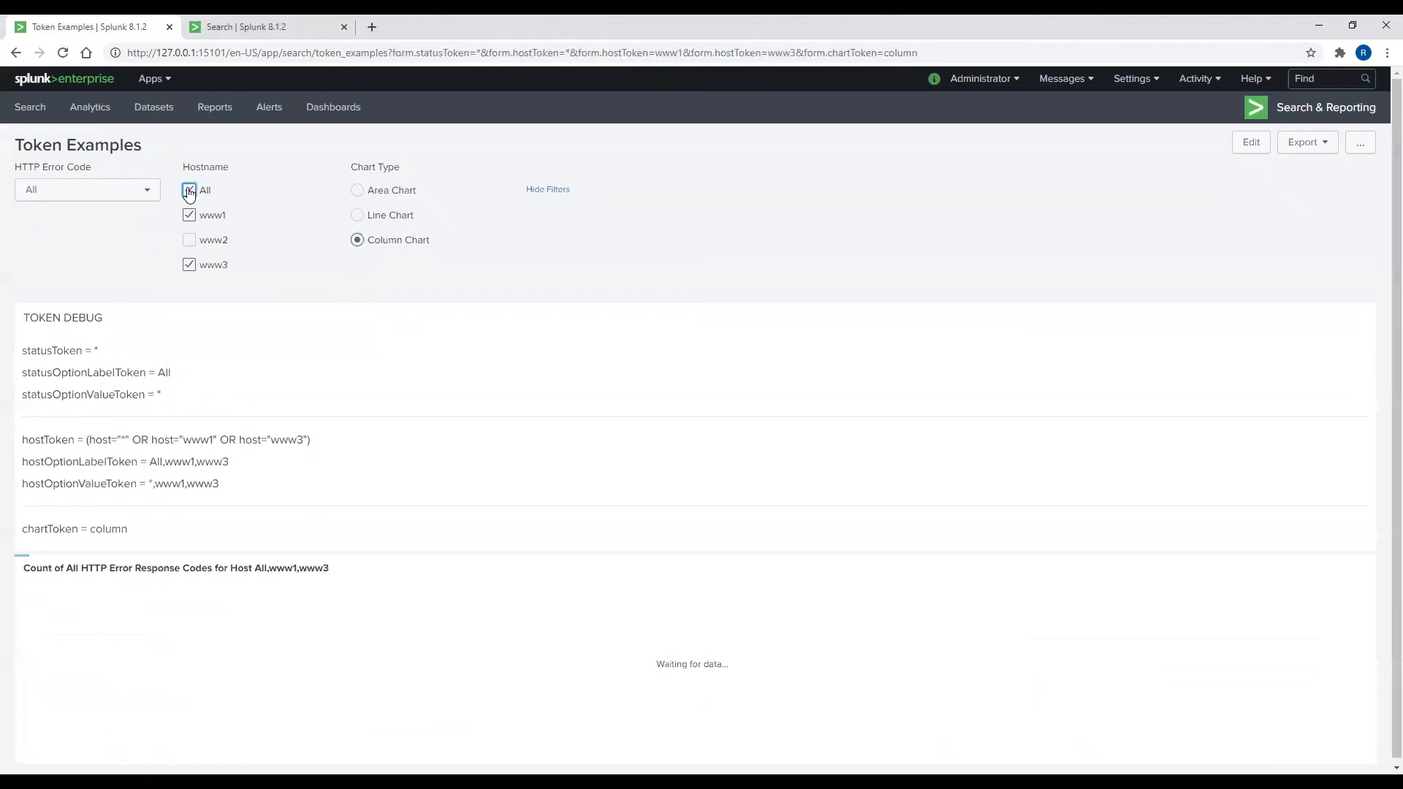
left_click(189, 215)
left_click(190, 264)
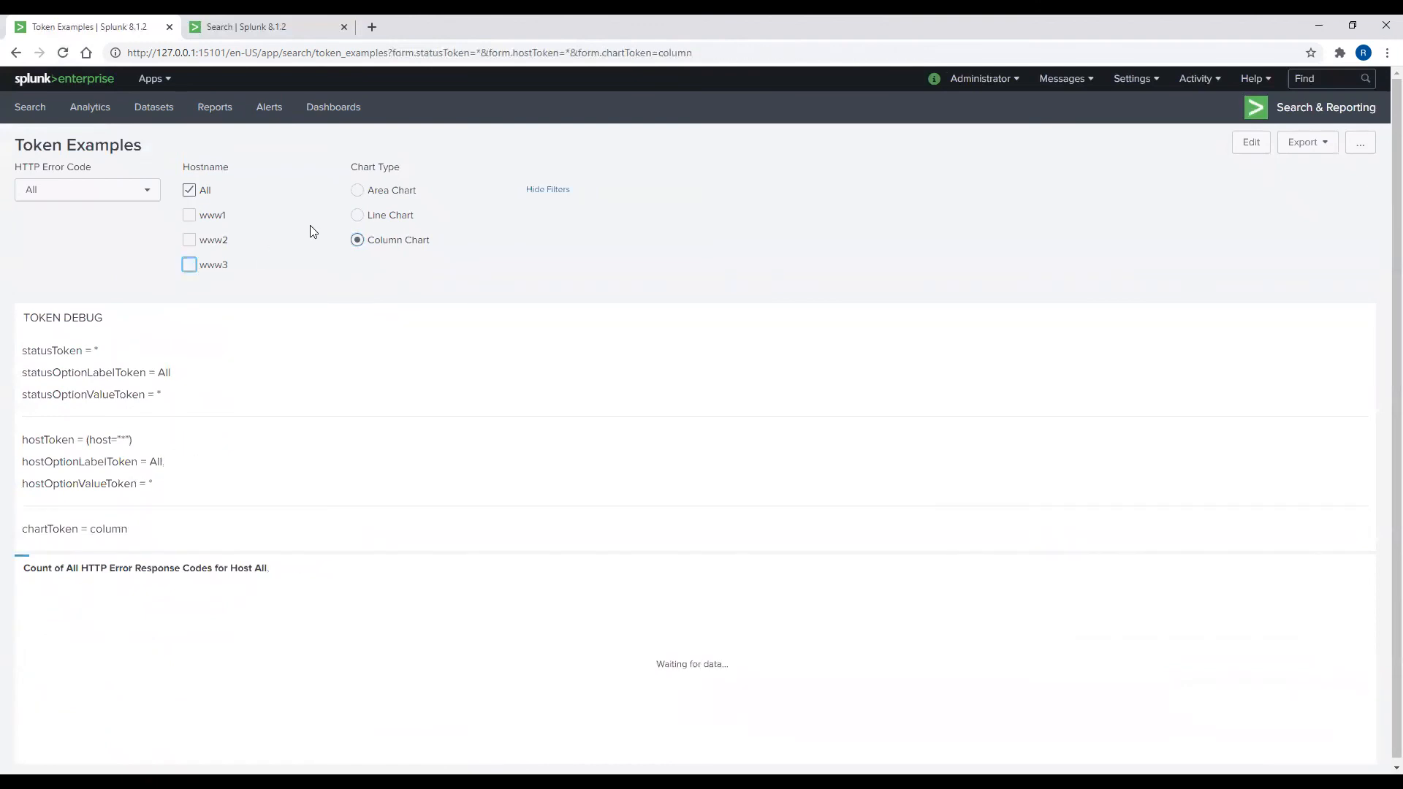
Step: Choose Area Chart and filter HTTP Error Code to 404, then 500
left_click(357, 191)
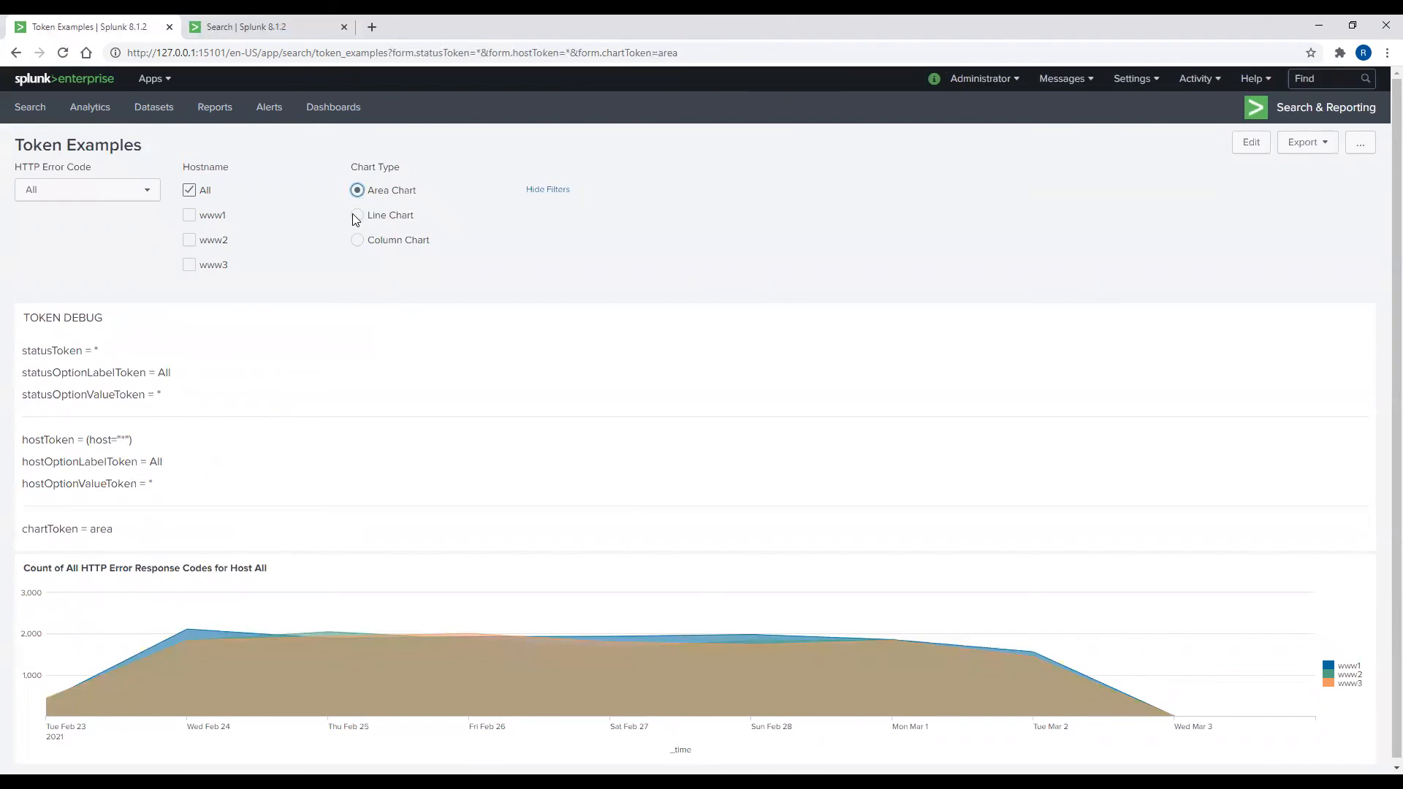
left_click(135, 190)
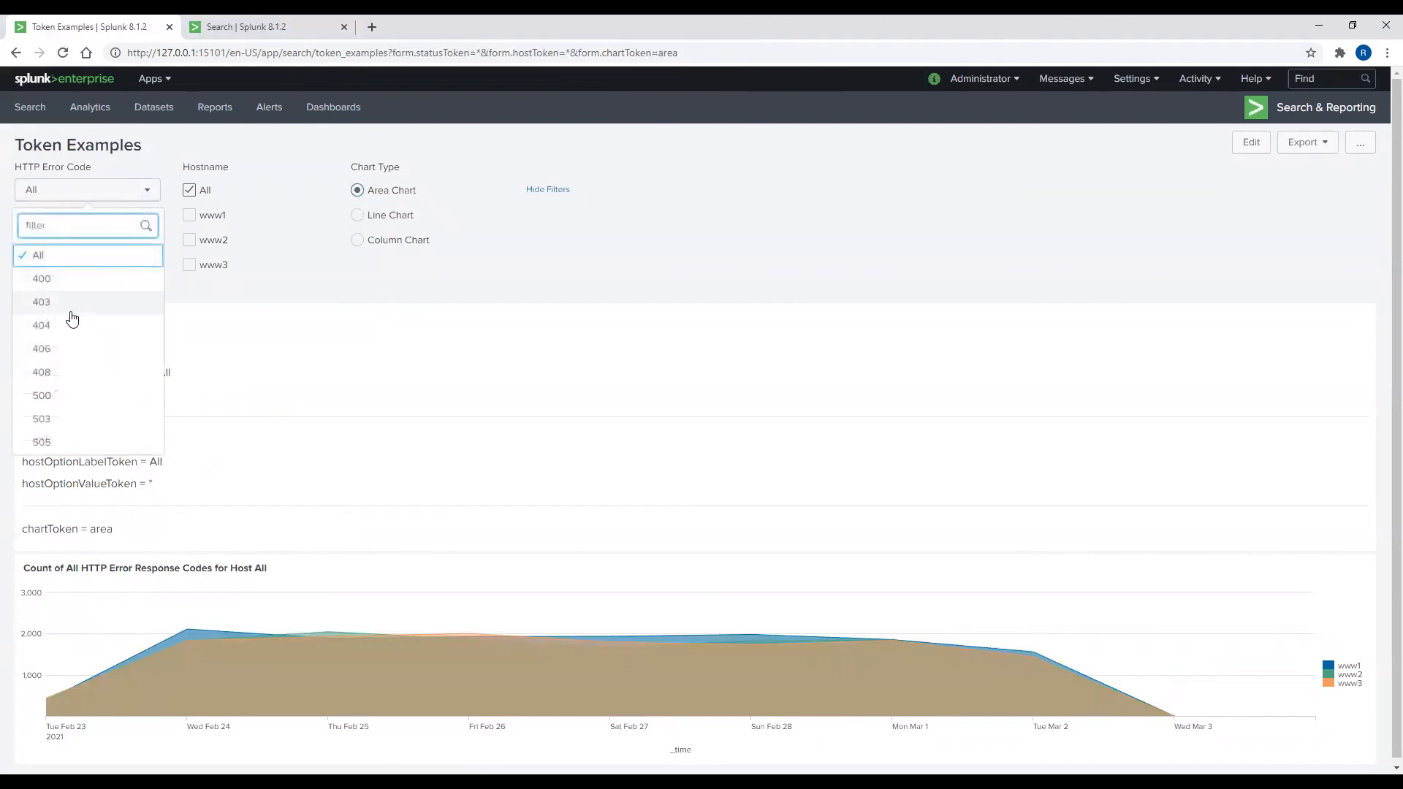
left_click(73, 326)
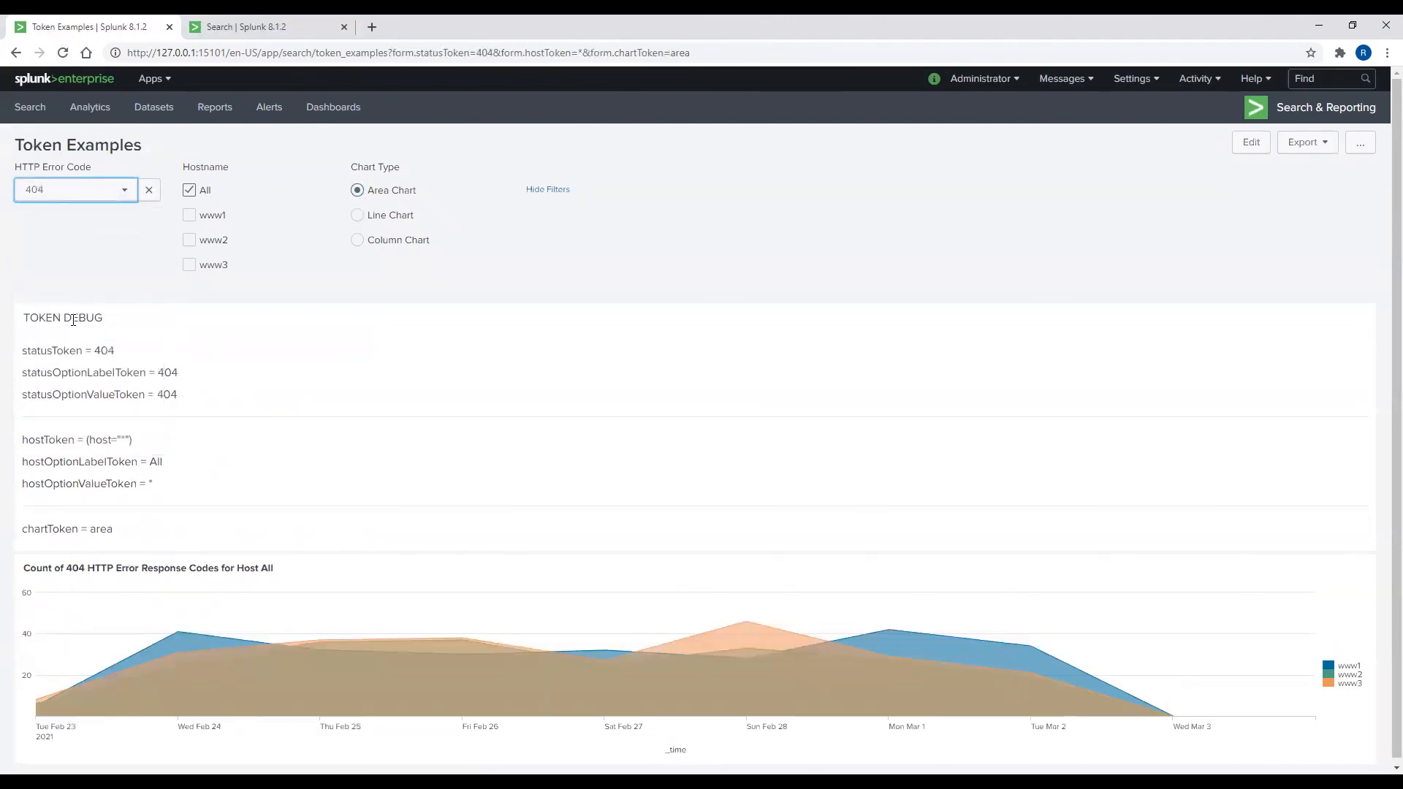
left_click(92, 192)
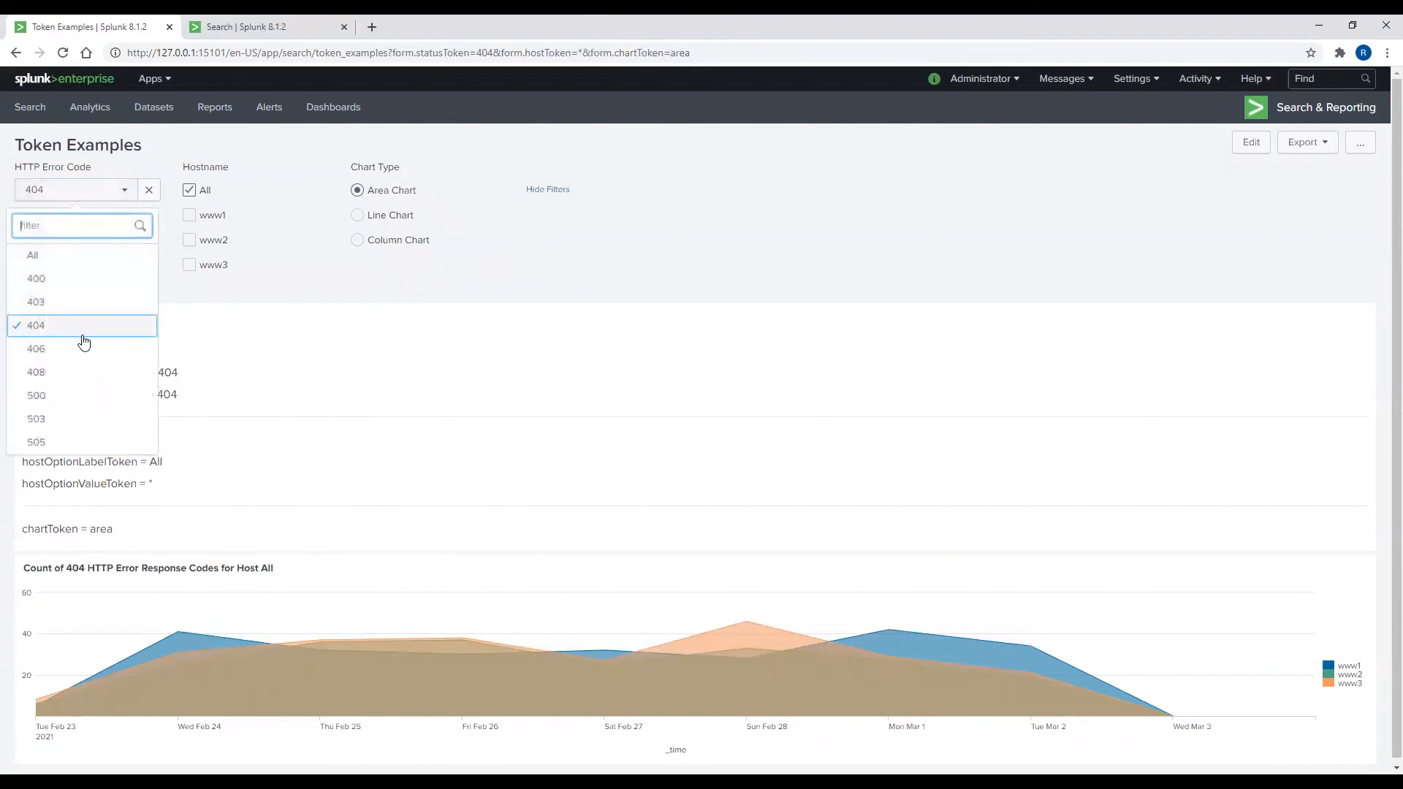
left_click(81, 395)
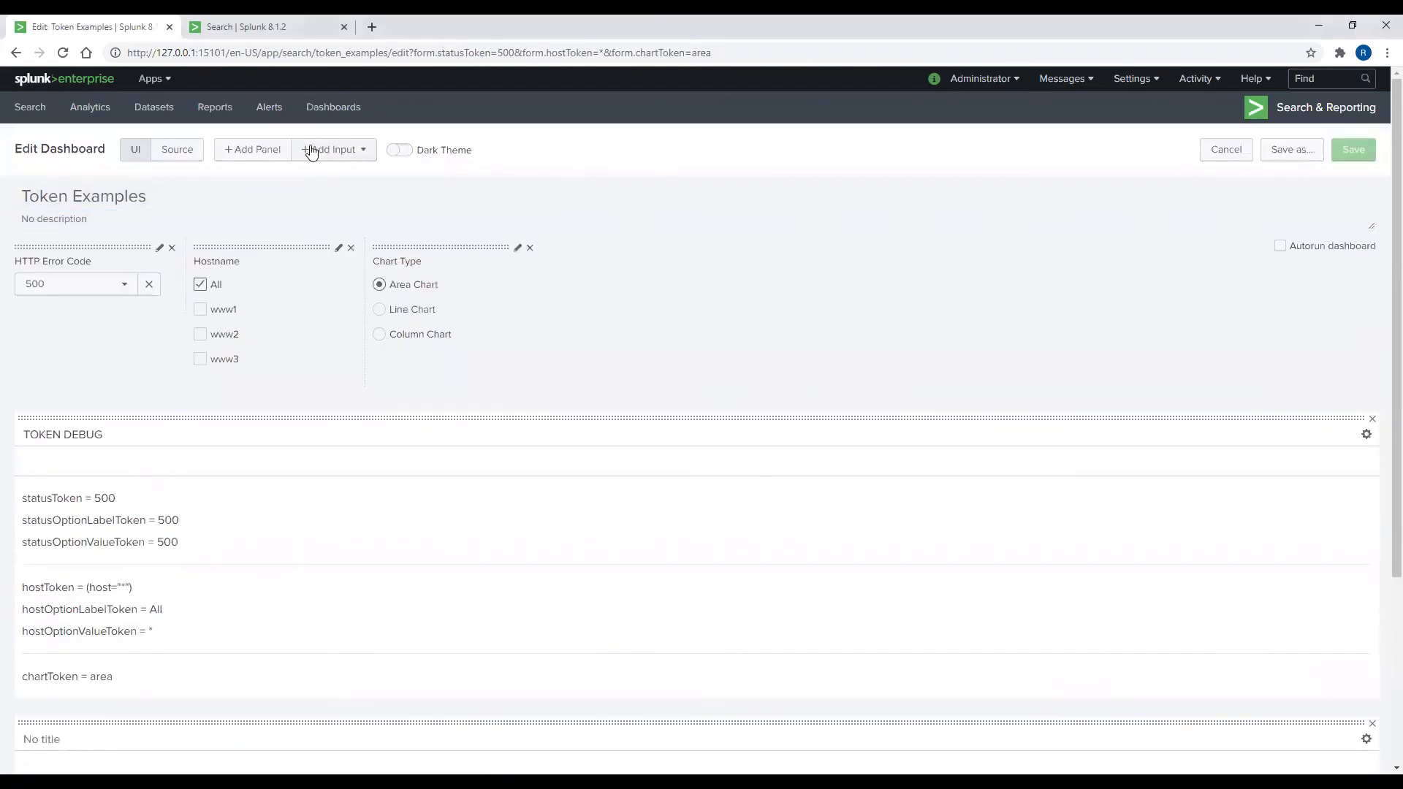
Step: Add a checkbox input with an empty label and token debugToken
left_click(314, 149)
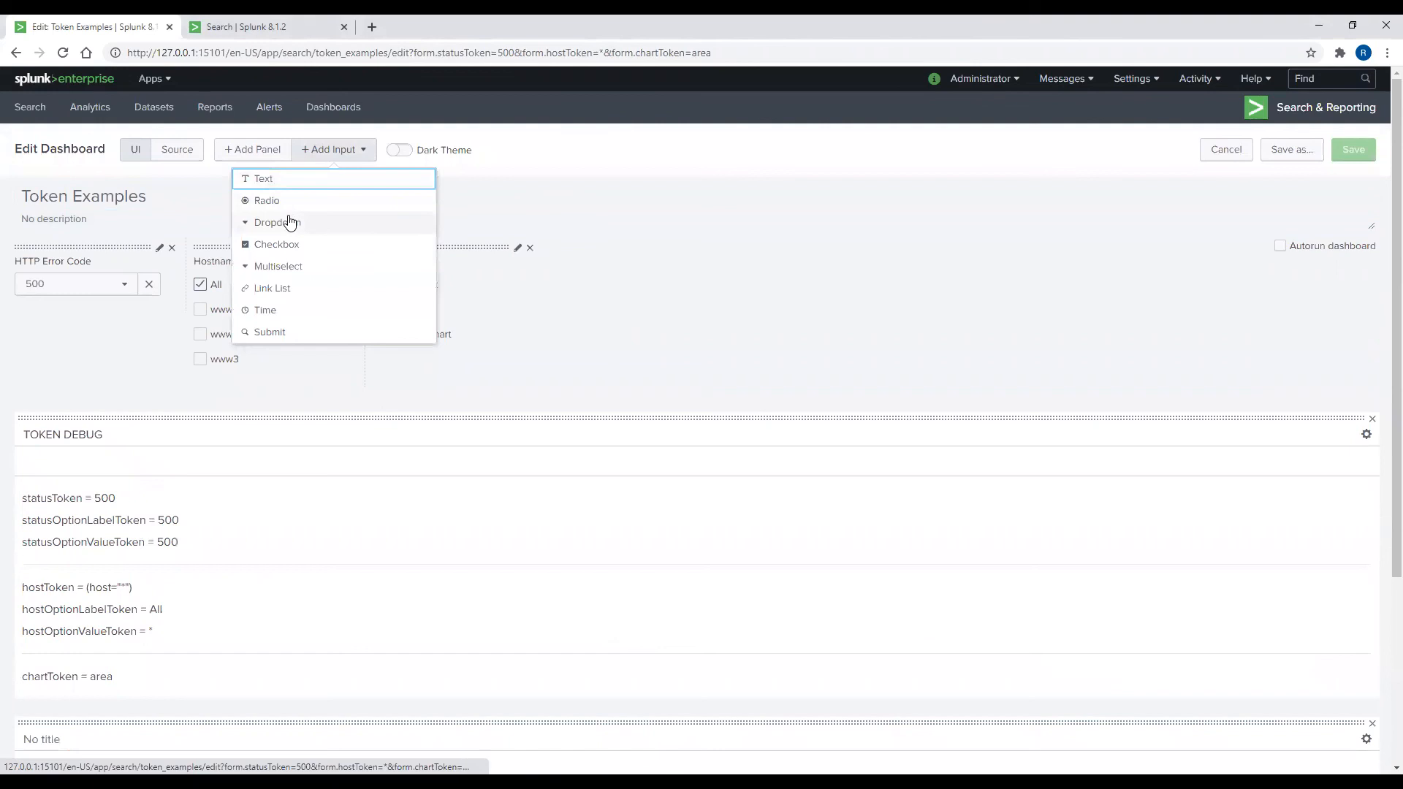
left_click(282, 244)
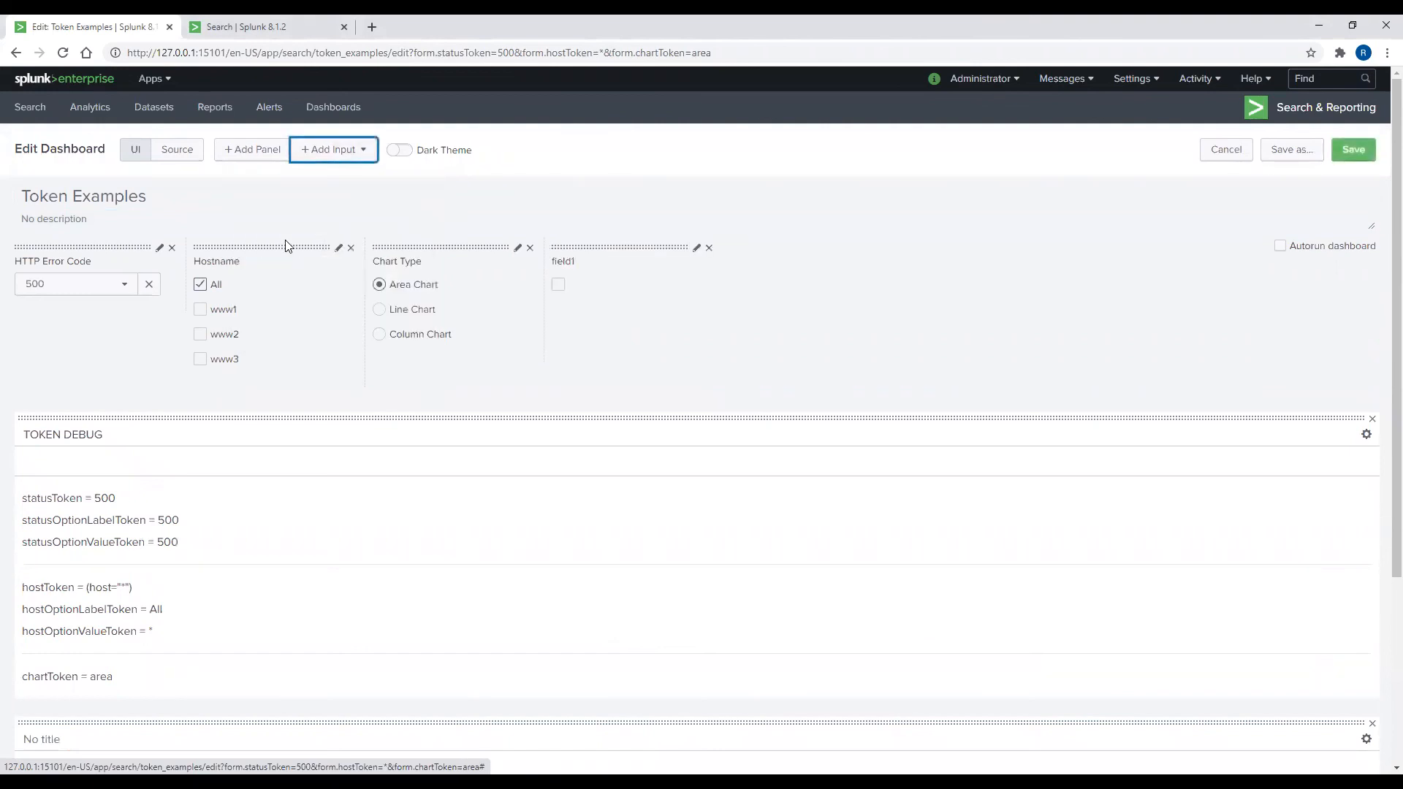
left_click(696, 248)
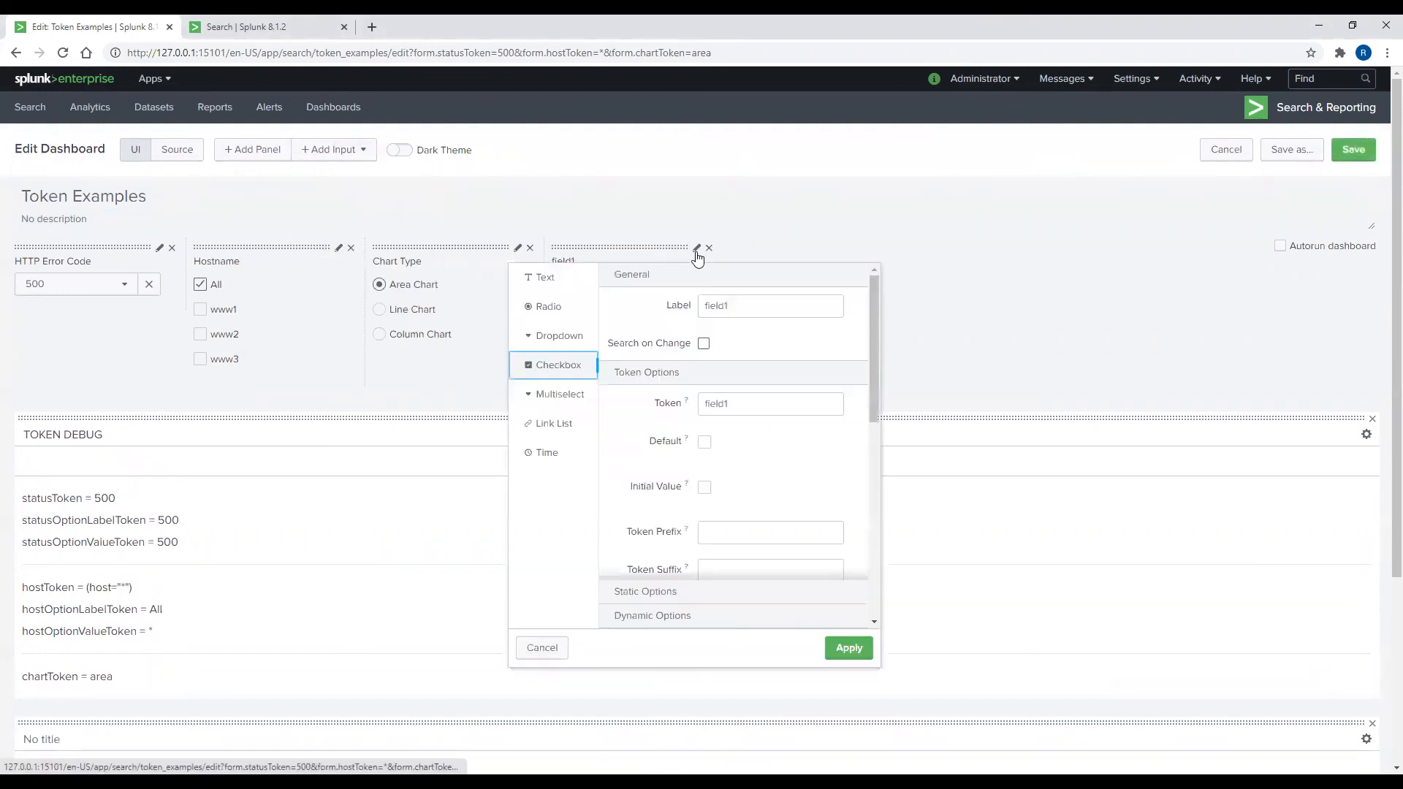
double_click(727, 306)
key("BackSpace")
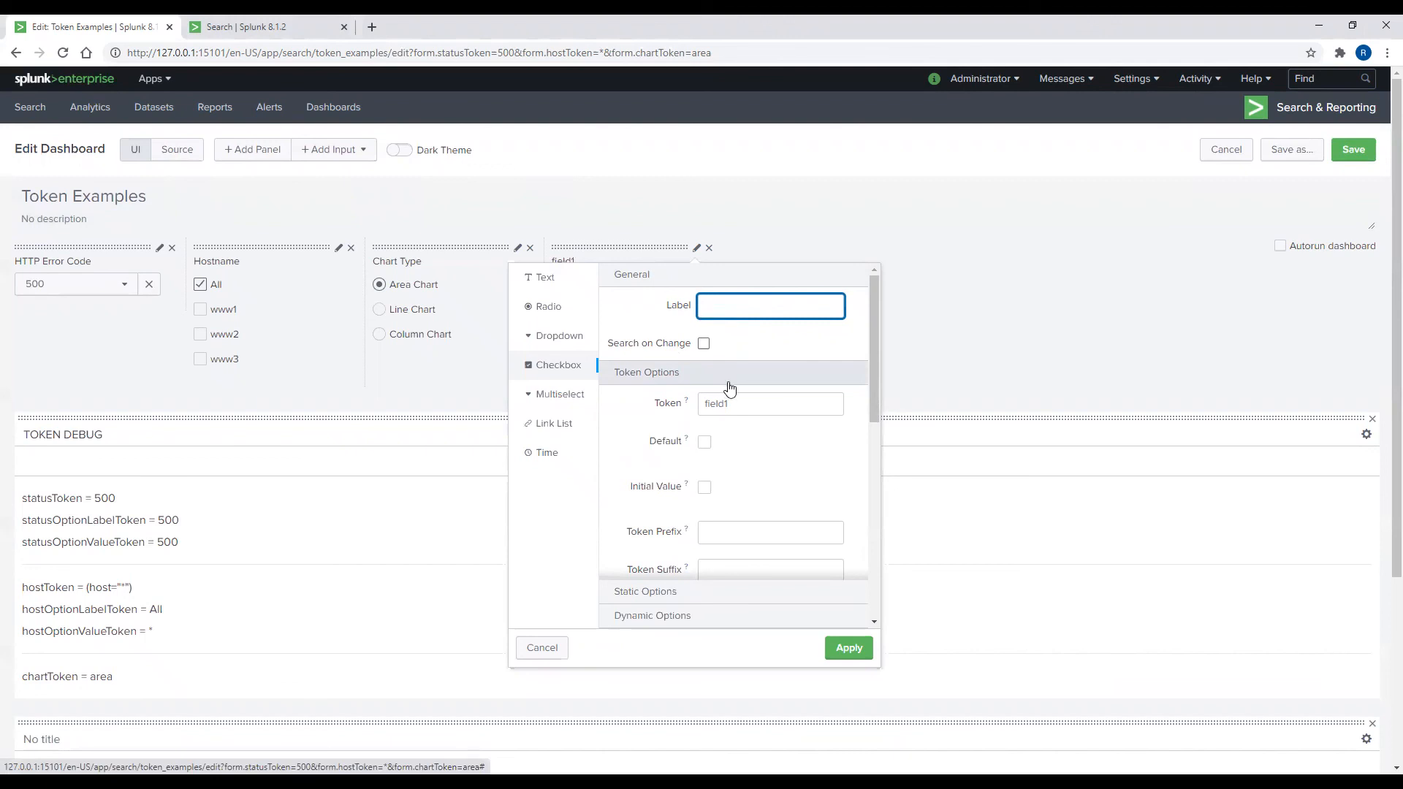
left_click_drag(734, 404, 673, 414)
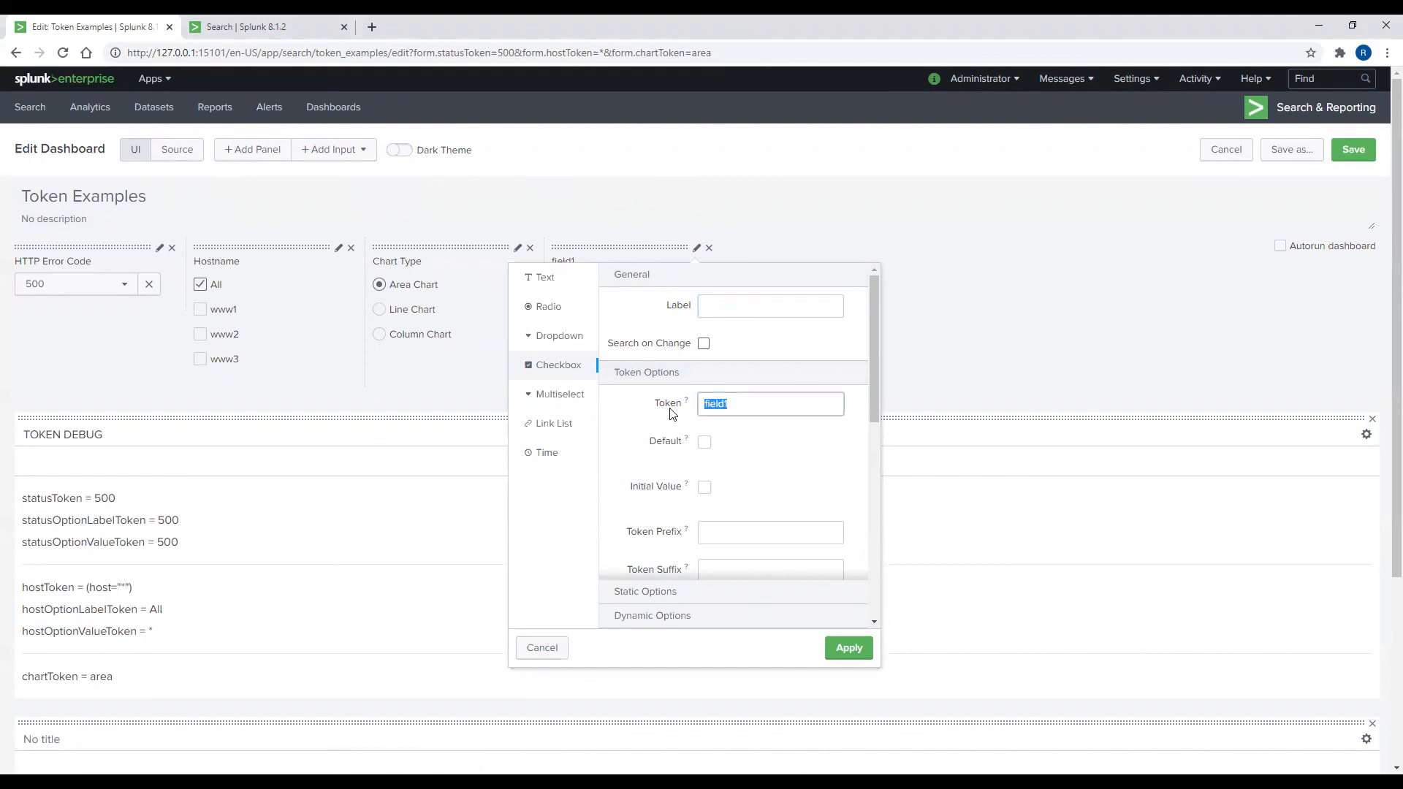
type("debugToken")
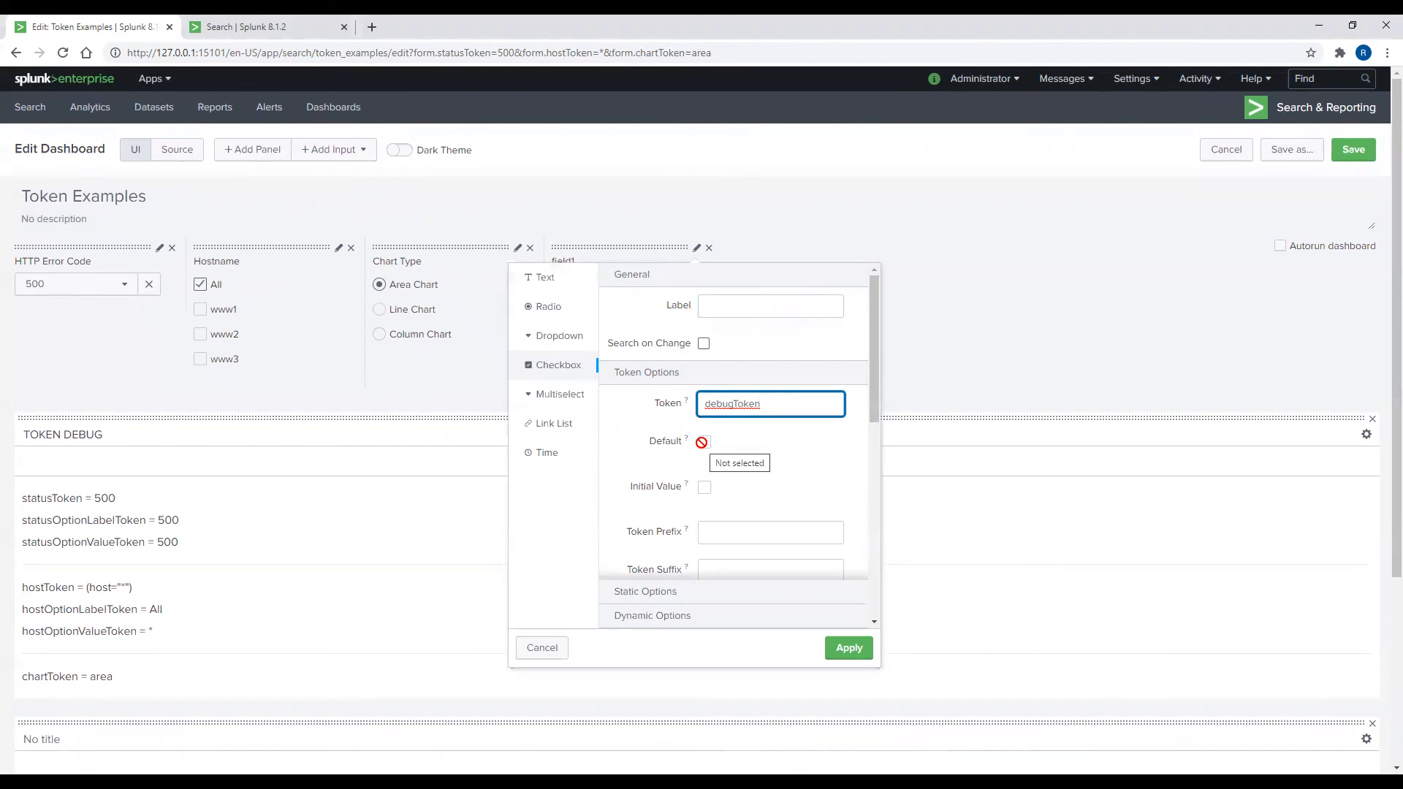
Step: Give it the static choice Show Debug Panel = 1, apply, and open the source
scroll(733, 513, "down", 5)
left_click(714, 513)
type("Show Debug")
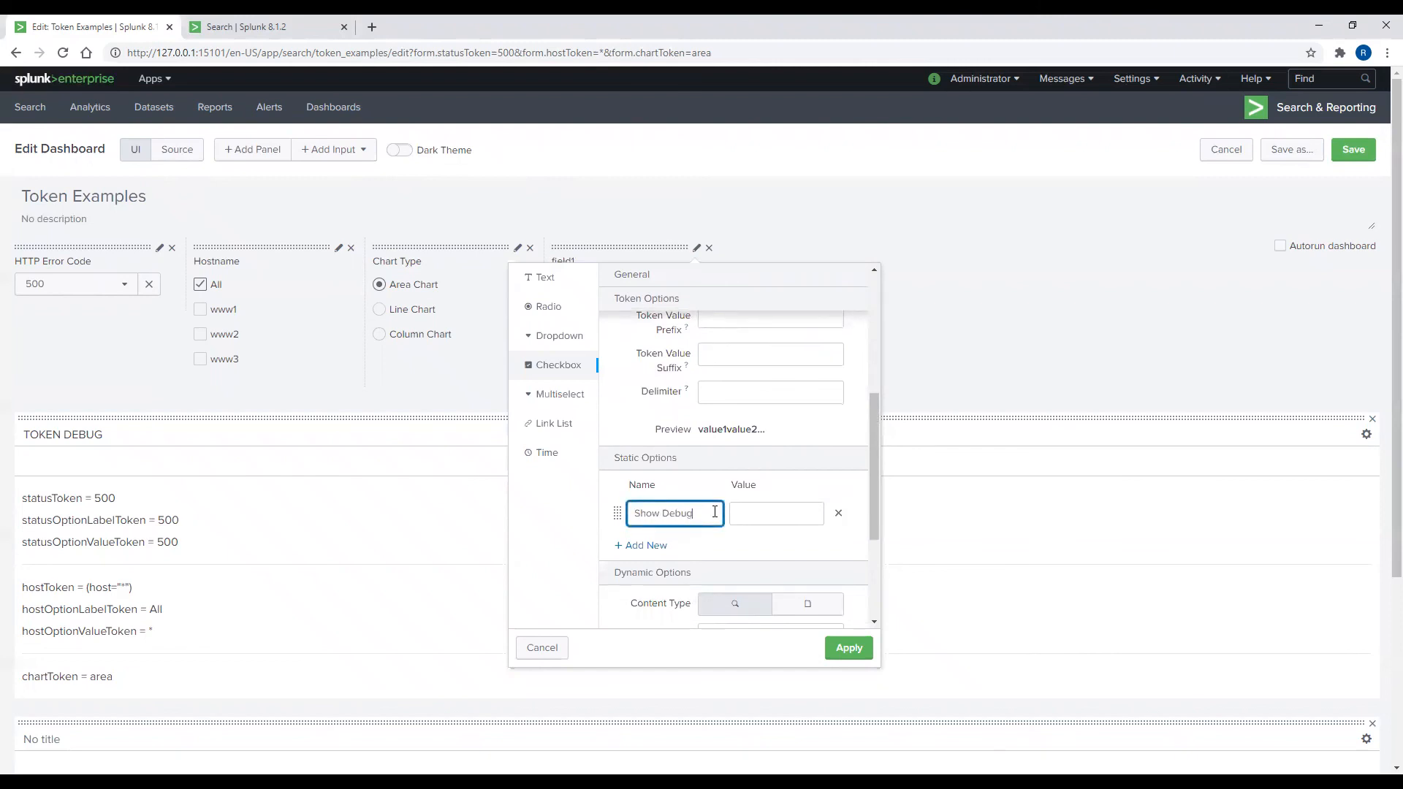
type(" Panel")
key("Tab")
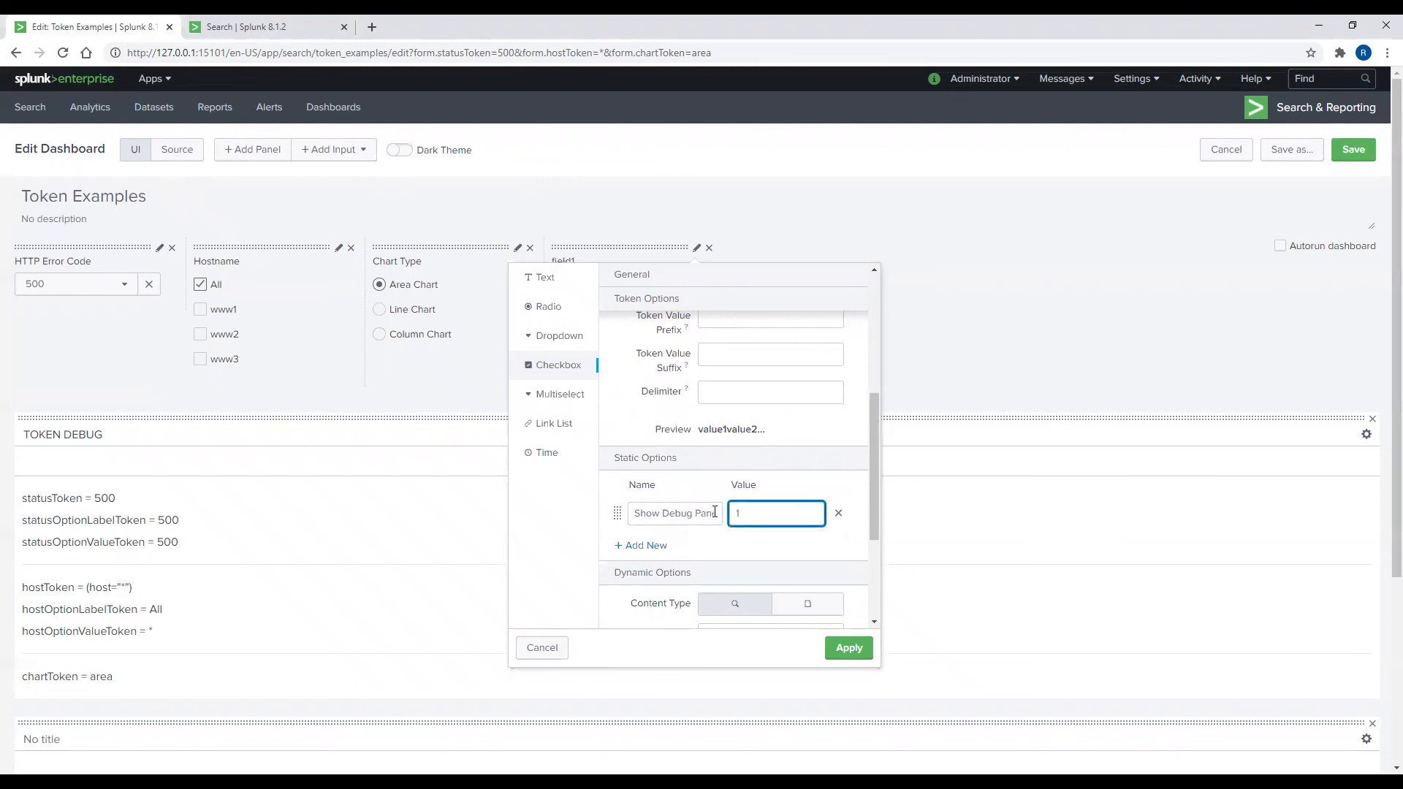
left_click(717, 512)
left_click(717, 515)
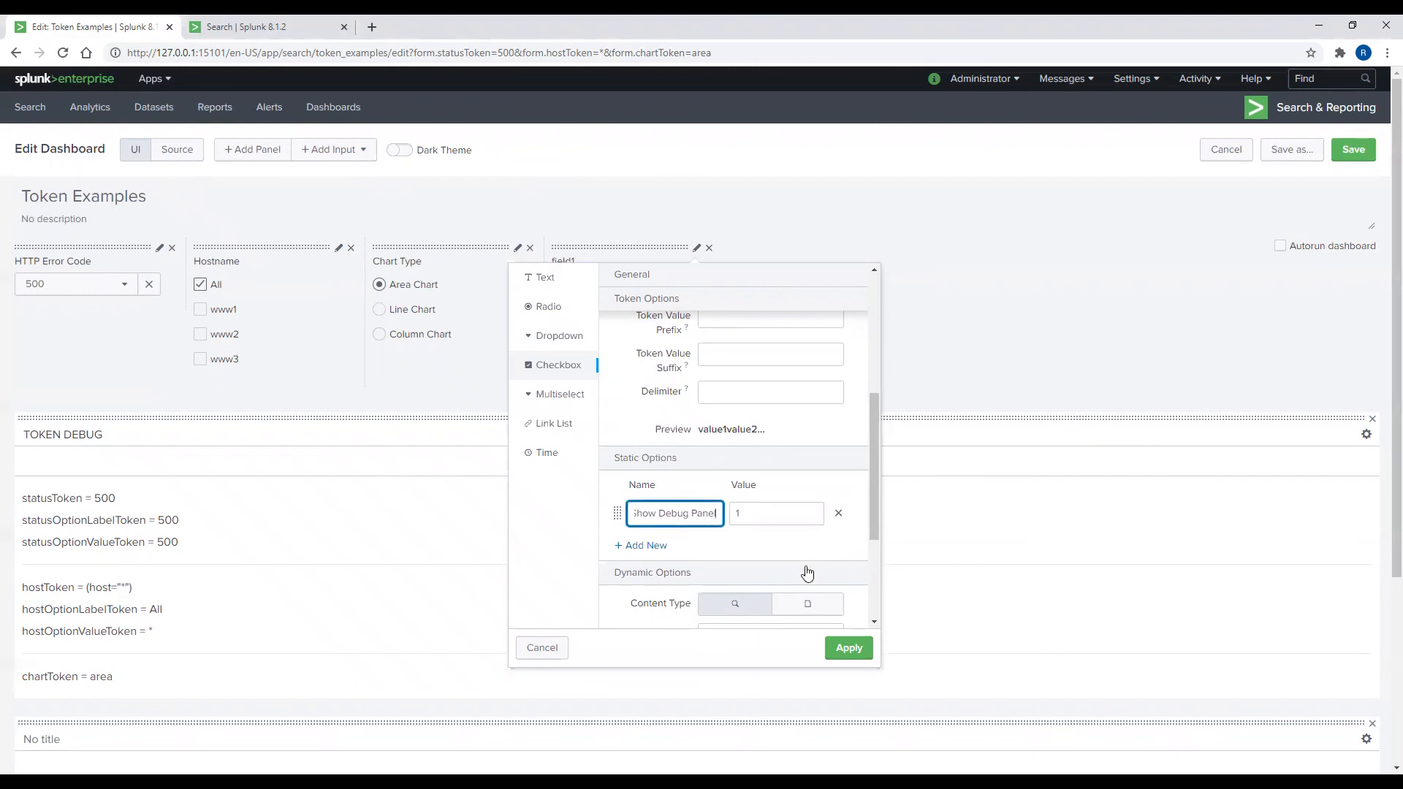
left_click(847, 649)
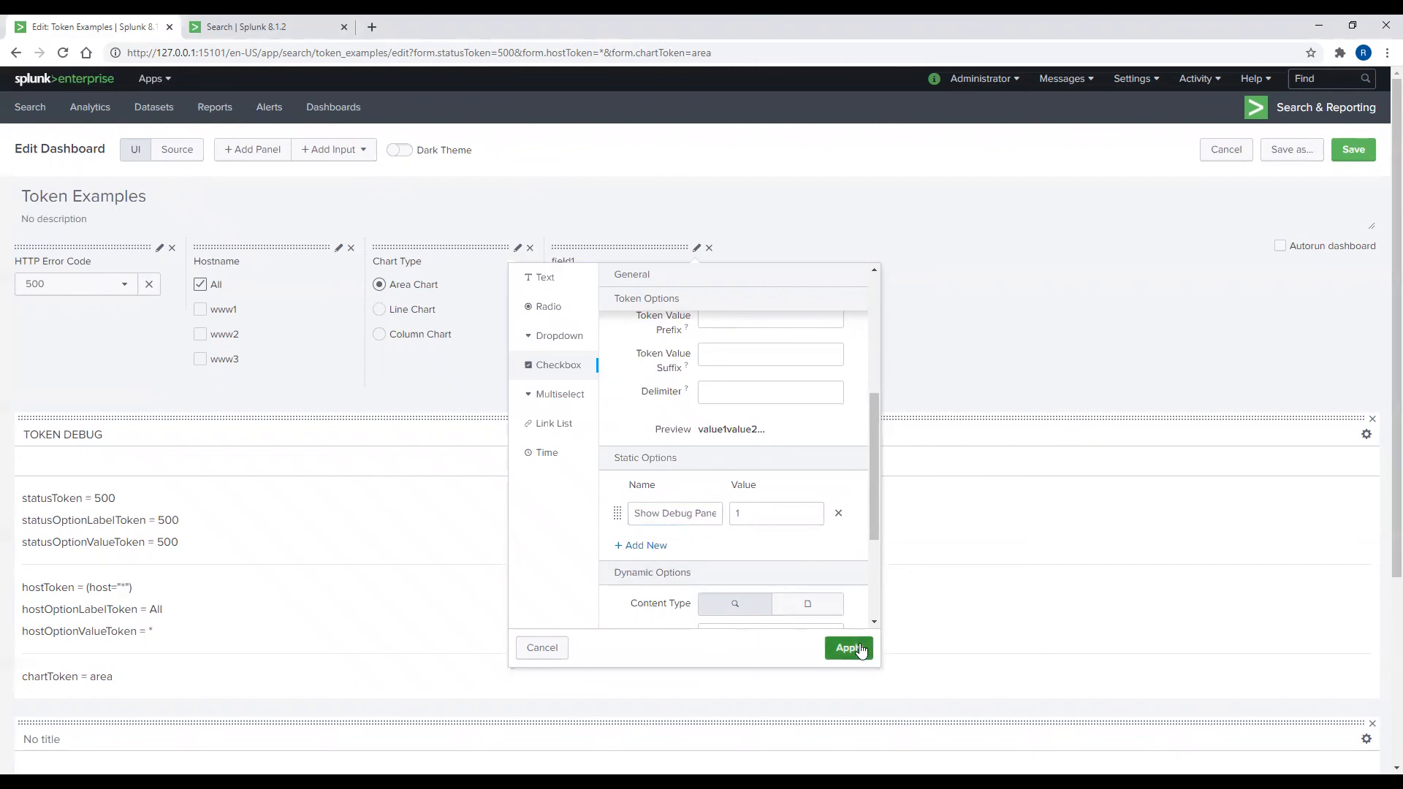
left_click(179, 150)
Step: Below the chartToken line, add <hr/> and an <h2>debugToken = $debugToken$ line
scroll(320, 625, "down", 5)
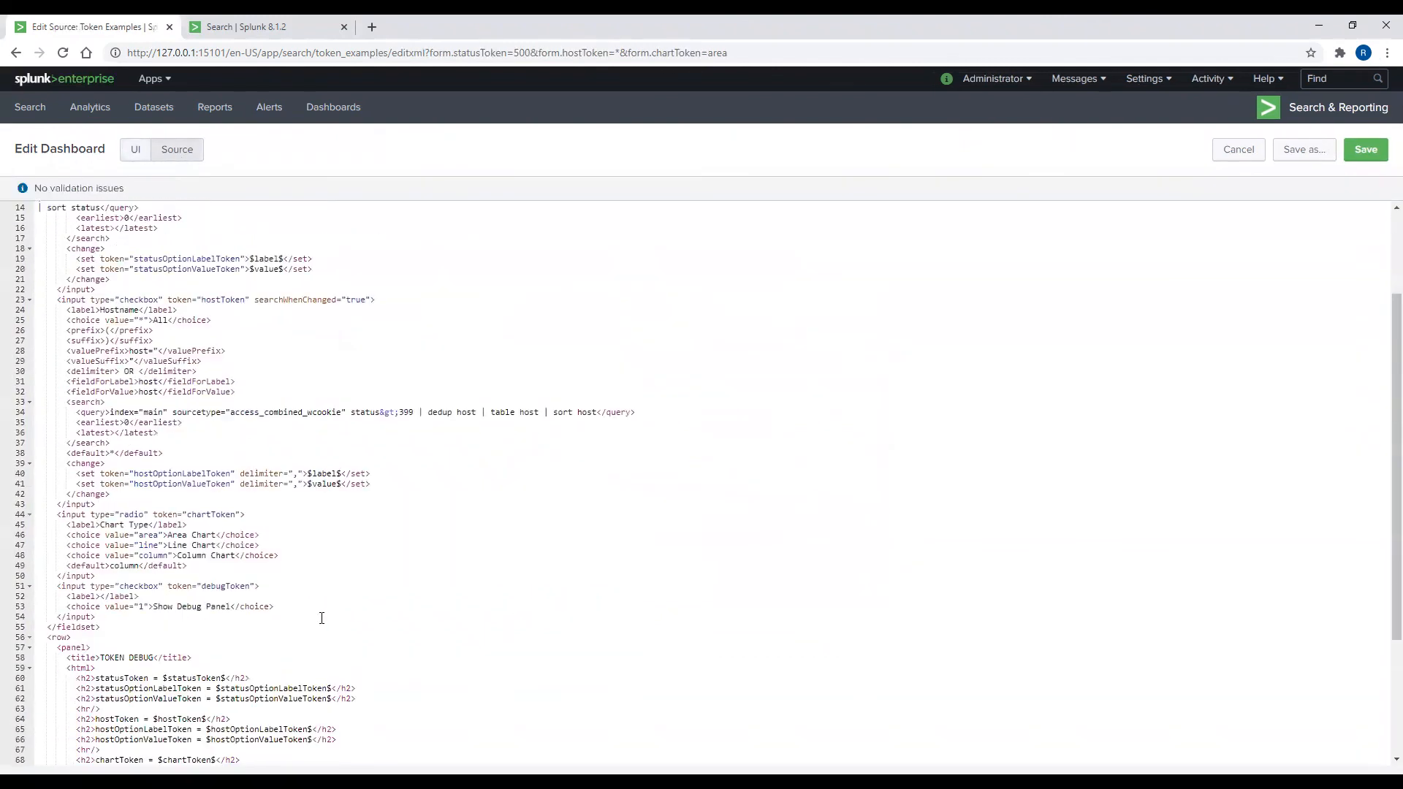
left_click(311, 621)
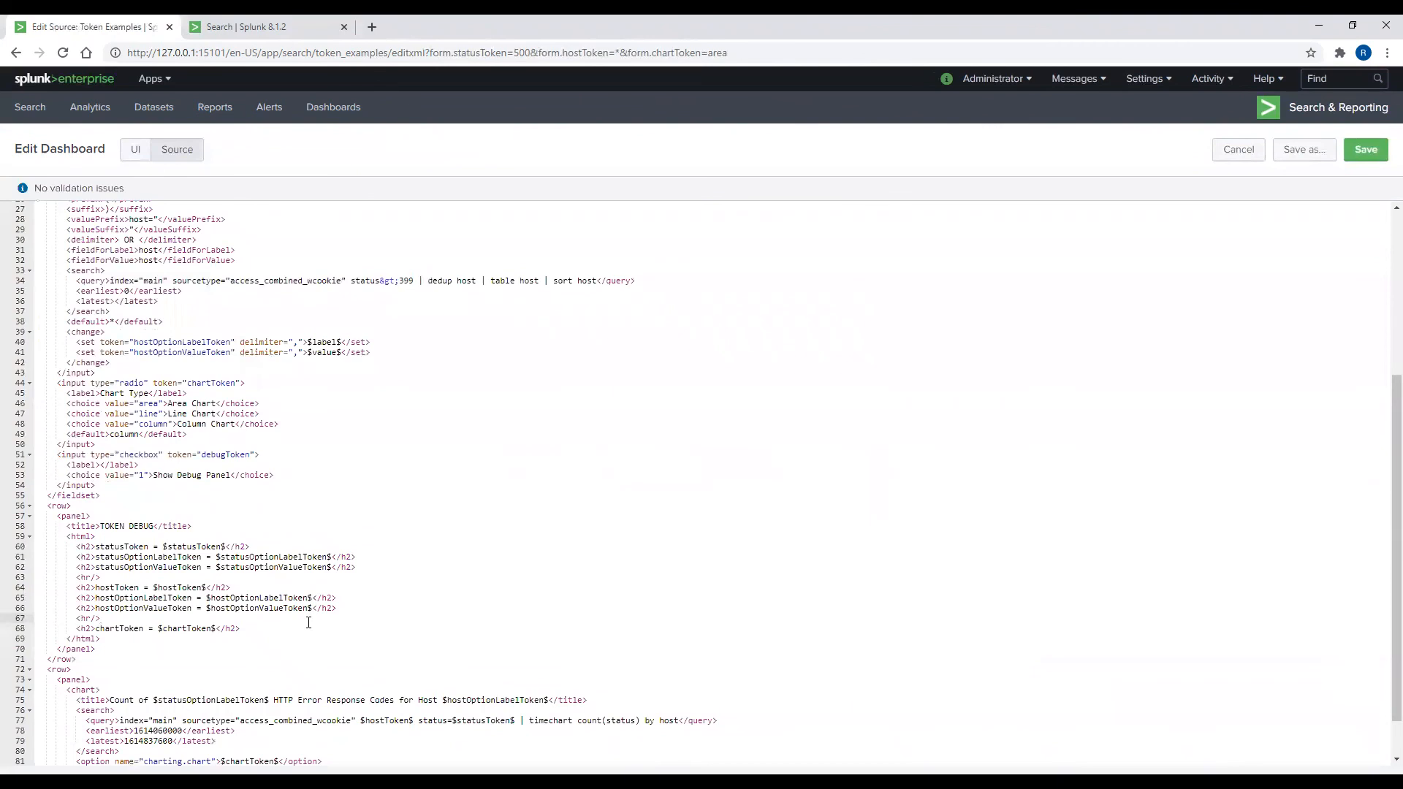
left_click(280, 630)
key("Return")
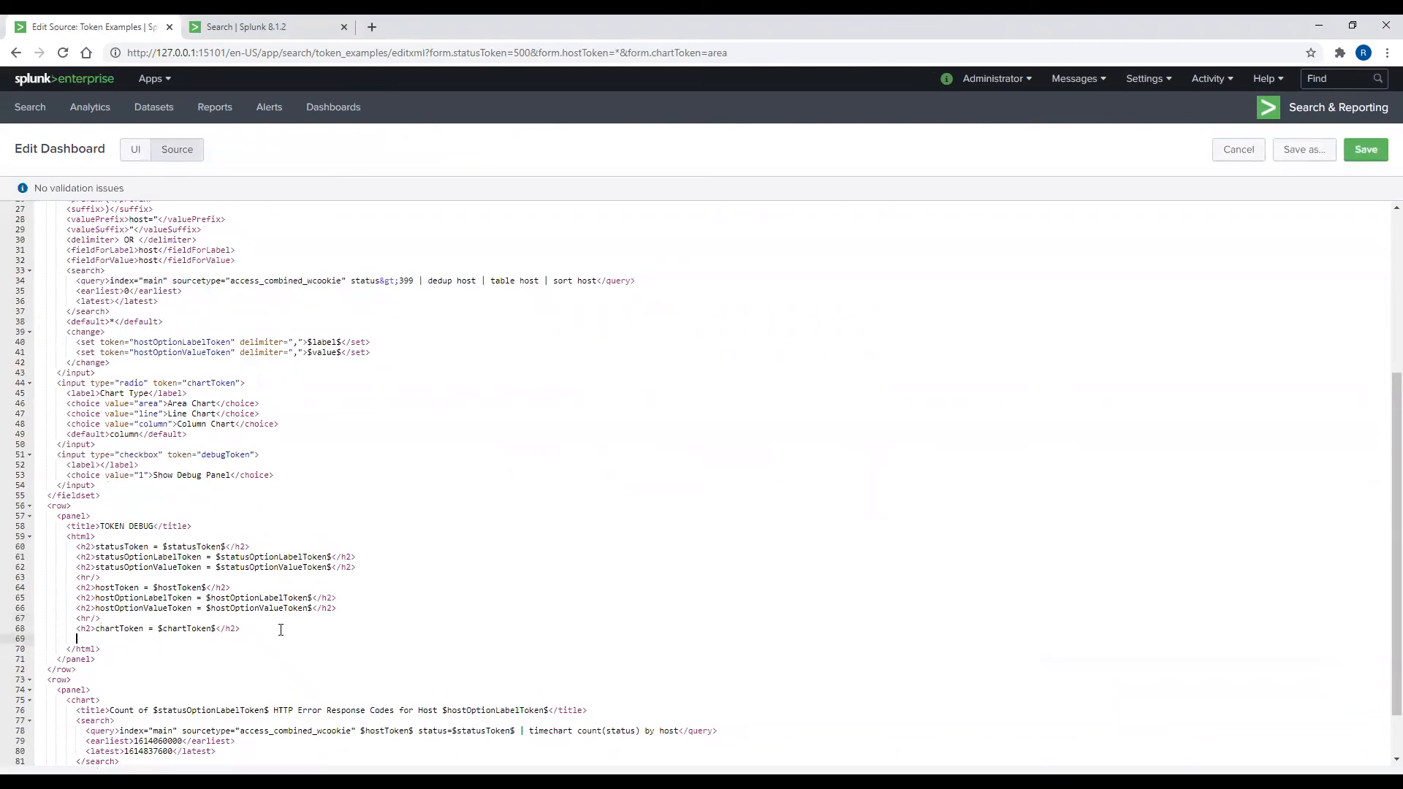
type("<hr/>")
key("Return")
type("<h2>")
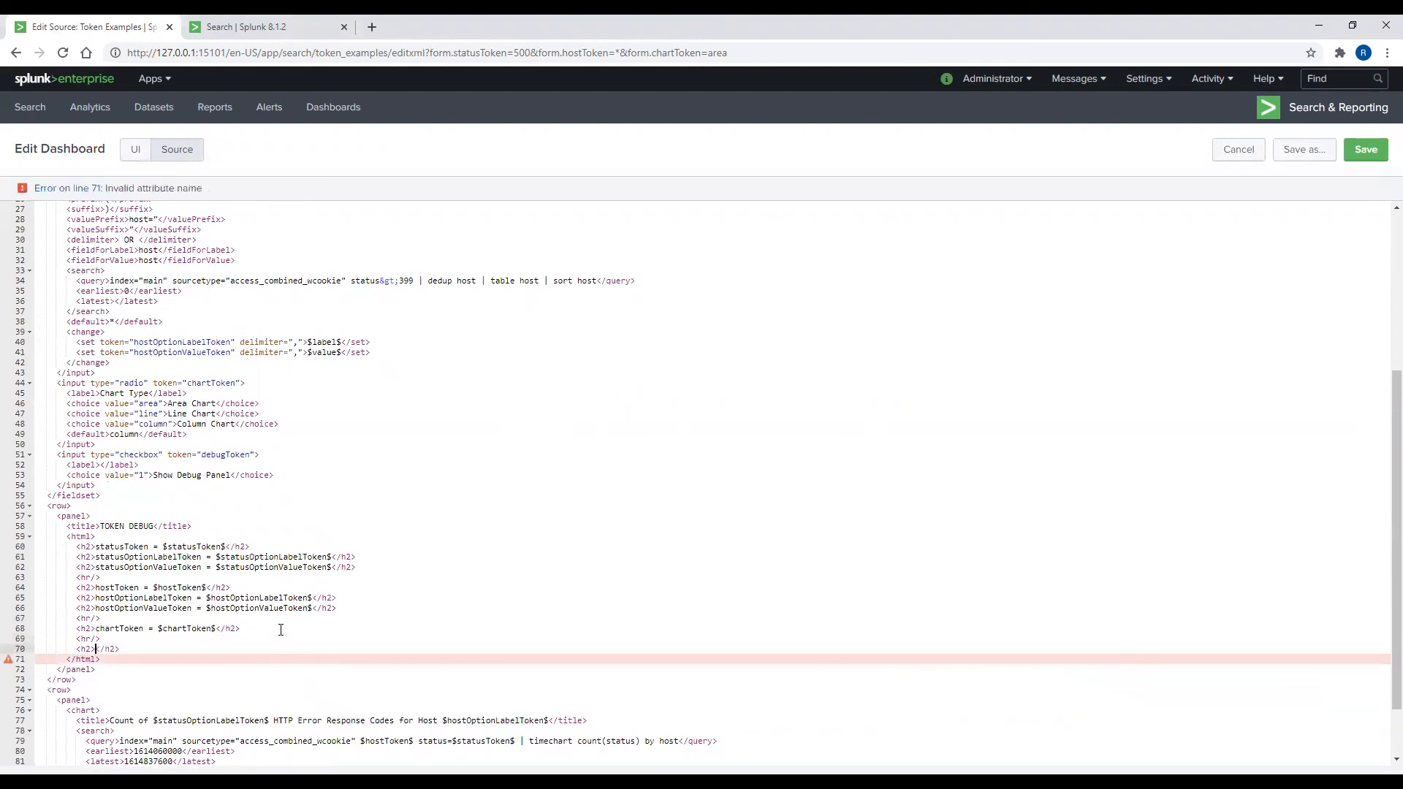
type("debugToken")
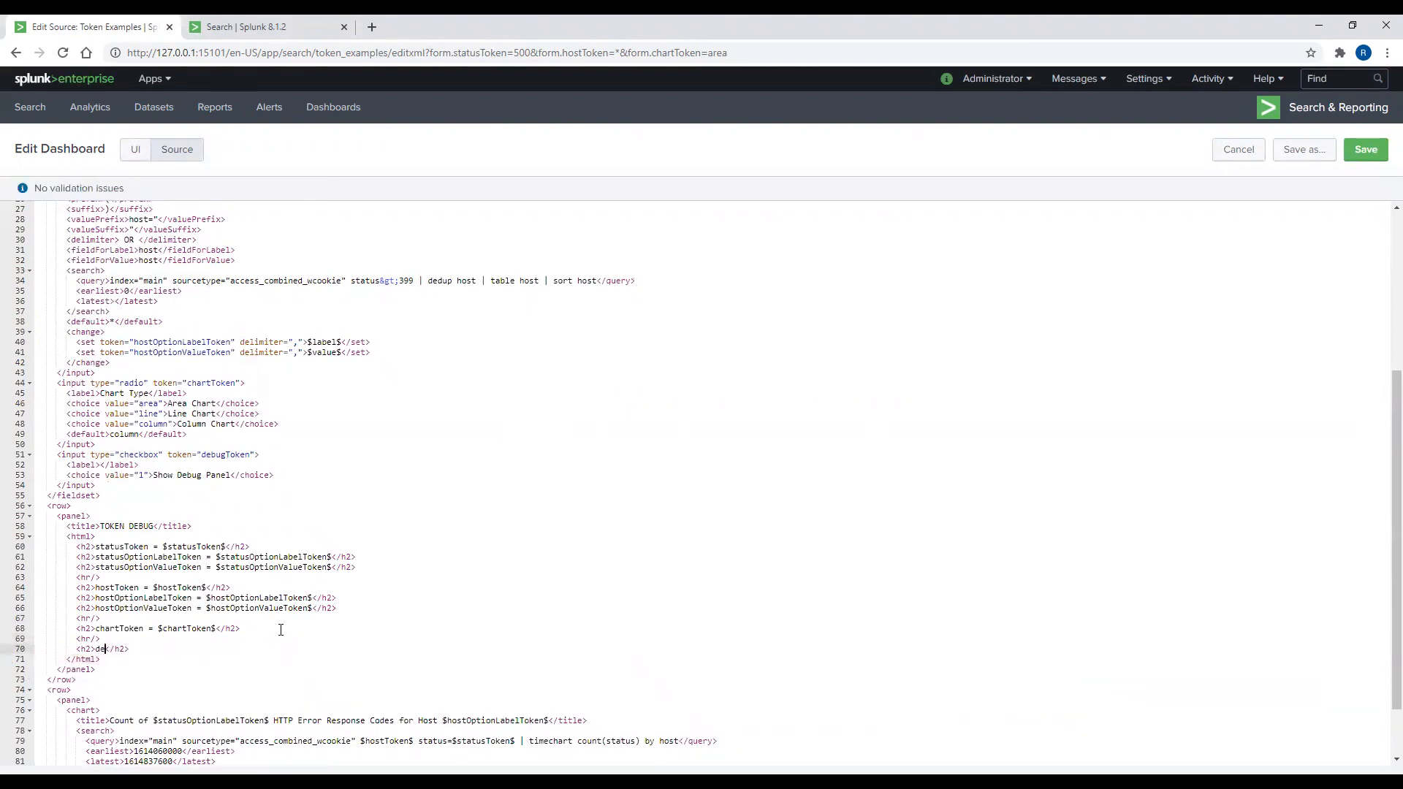
type(" = $debugToken$")
Step: Save the edited source and tick Show Debug Panel so TOKEN DEBUG shows debugToken = 1
left_click(1366, 150)
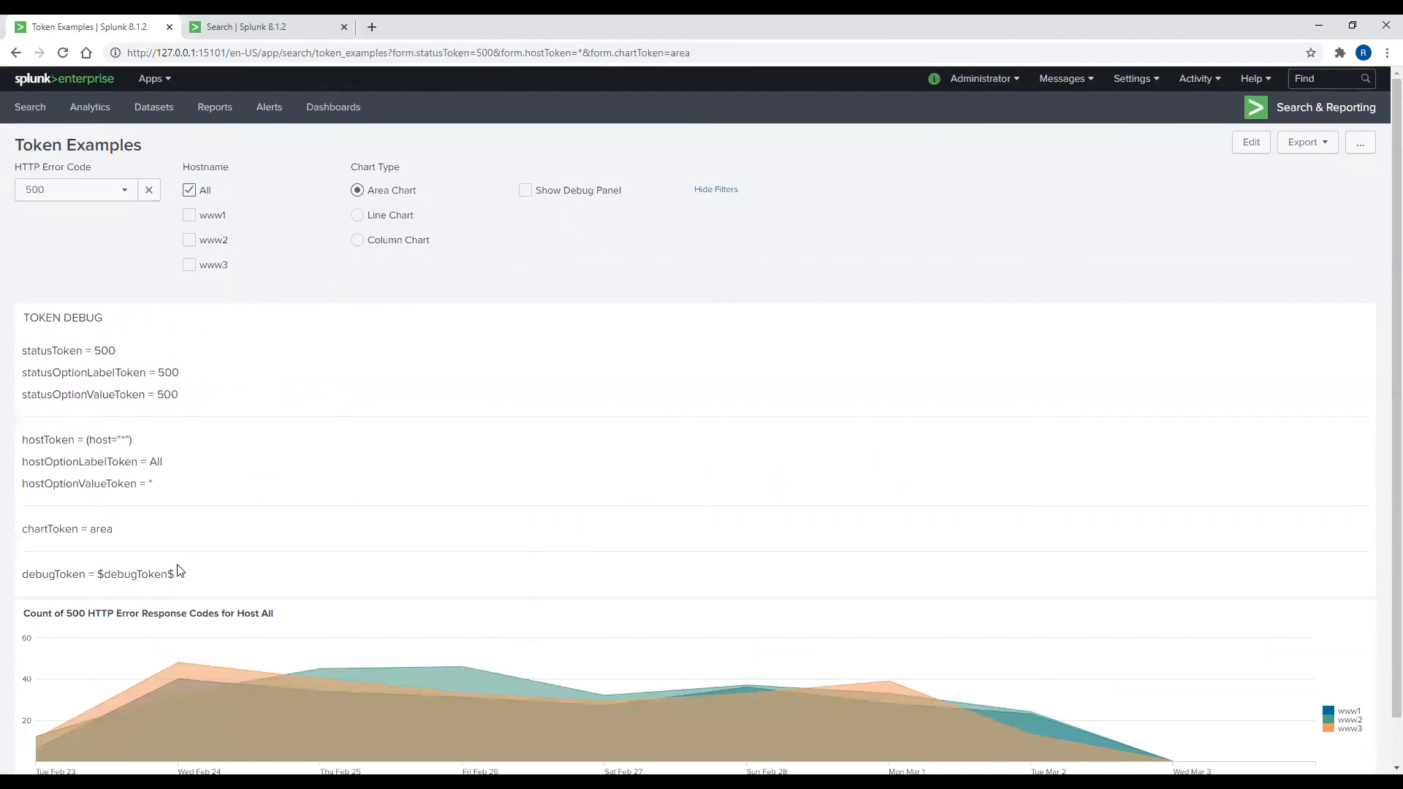
left_click(526, 193)
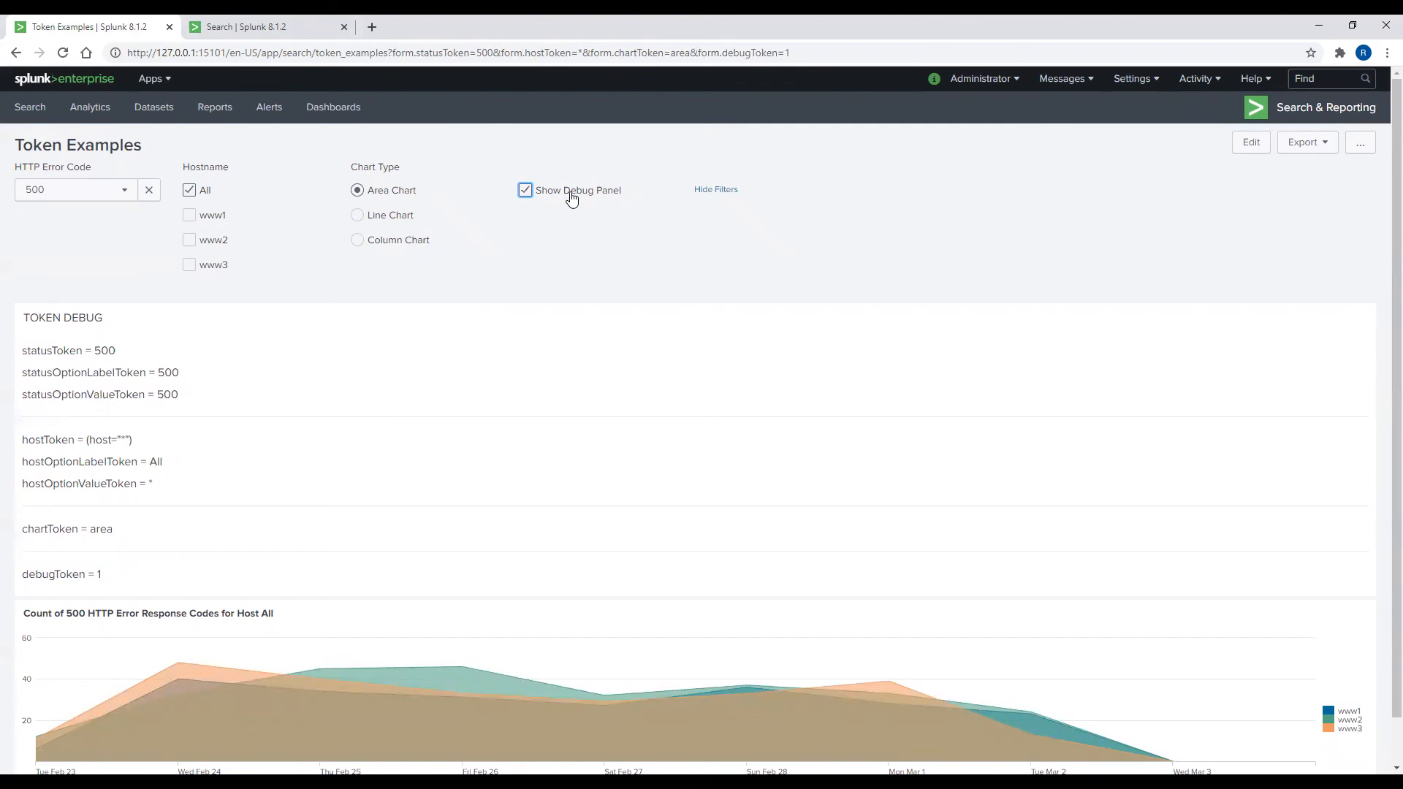
Step: In the XML source, add depends="$debugToken$" to the TOKEN DEBUG panel tag and save
left_click(1251, 144)
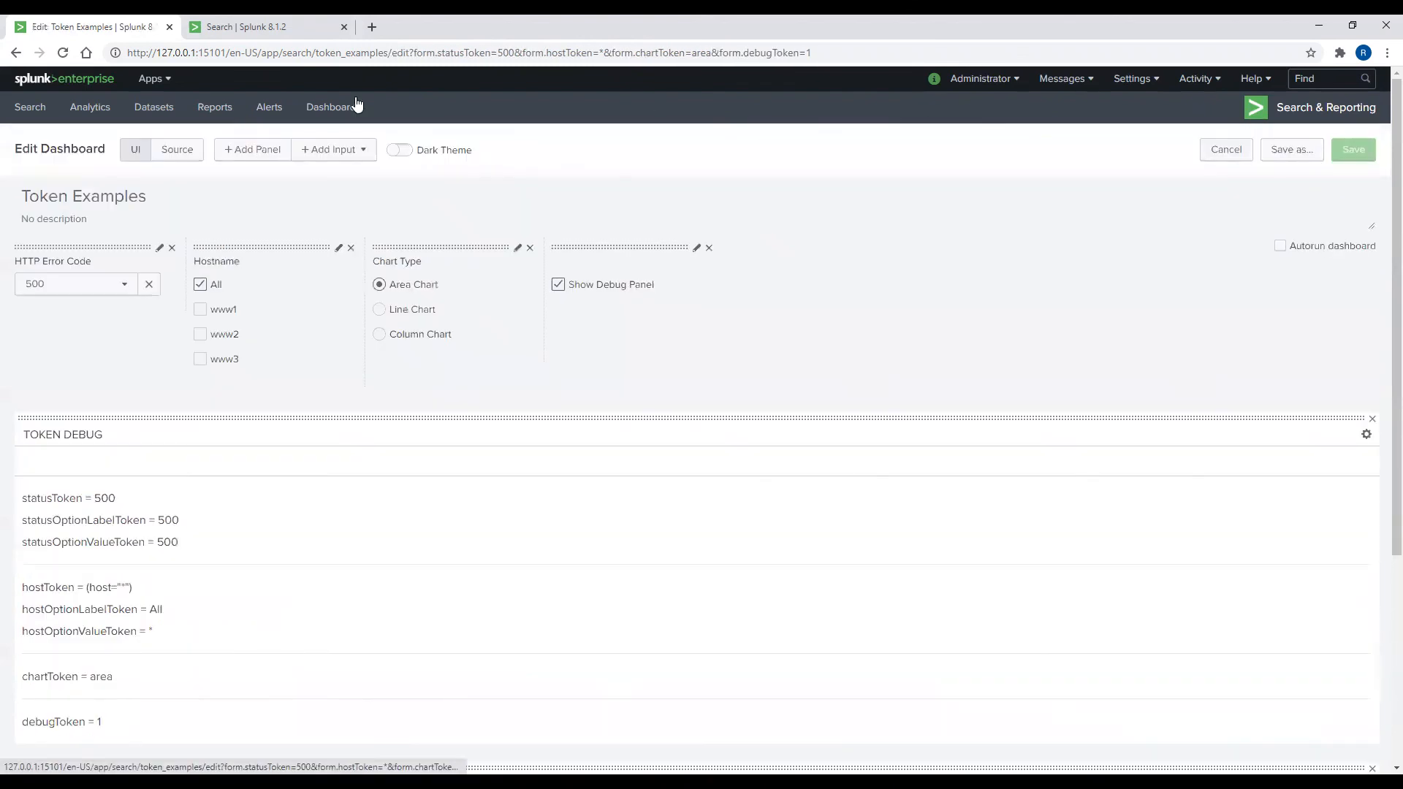
left_click(174, 149)
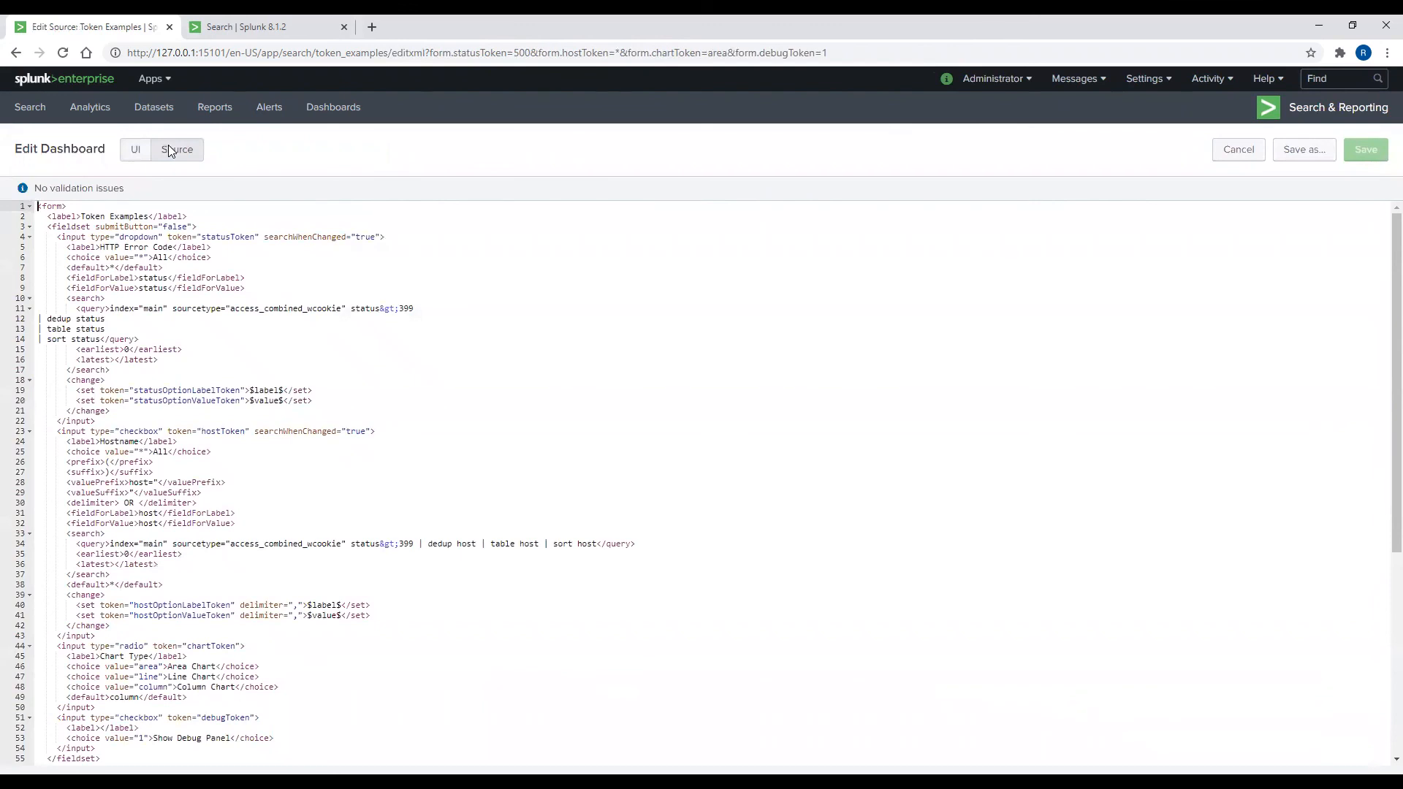
scroll(525, 411, "down", 5)
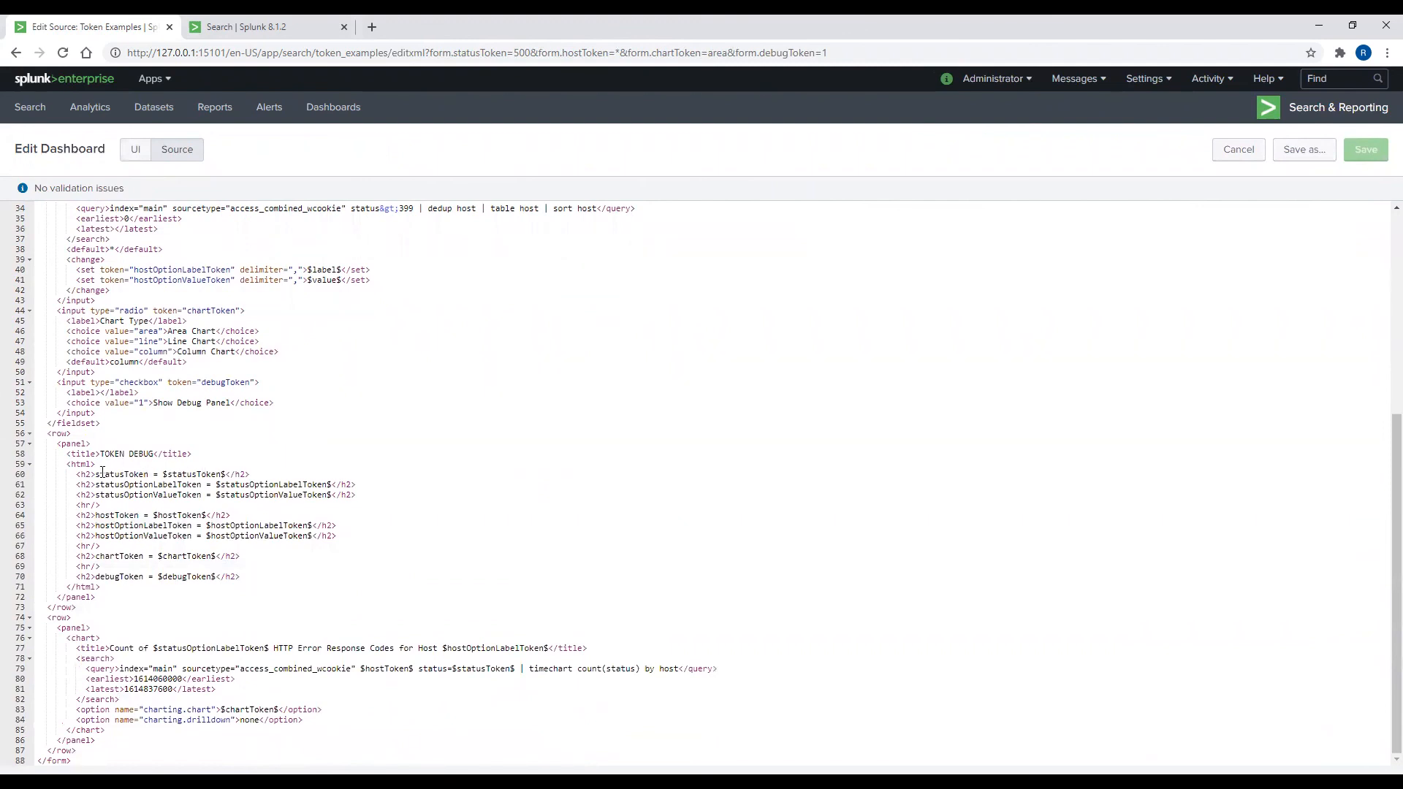
left_click(120, 444)
type("depends=")
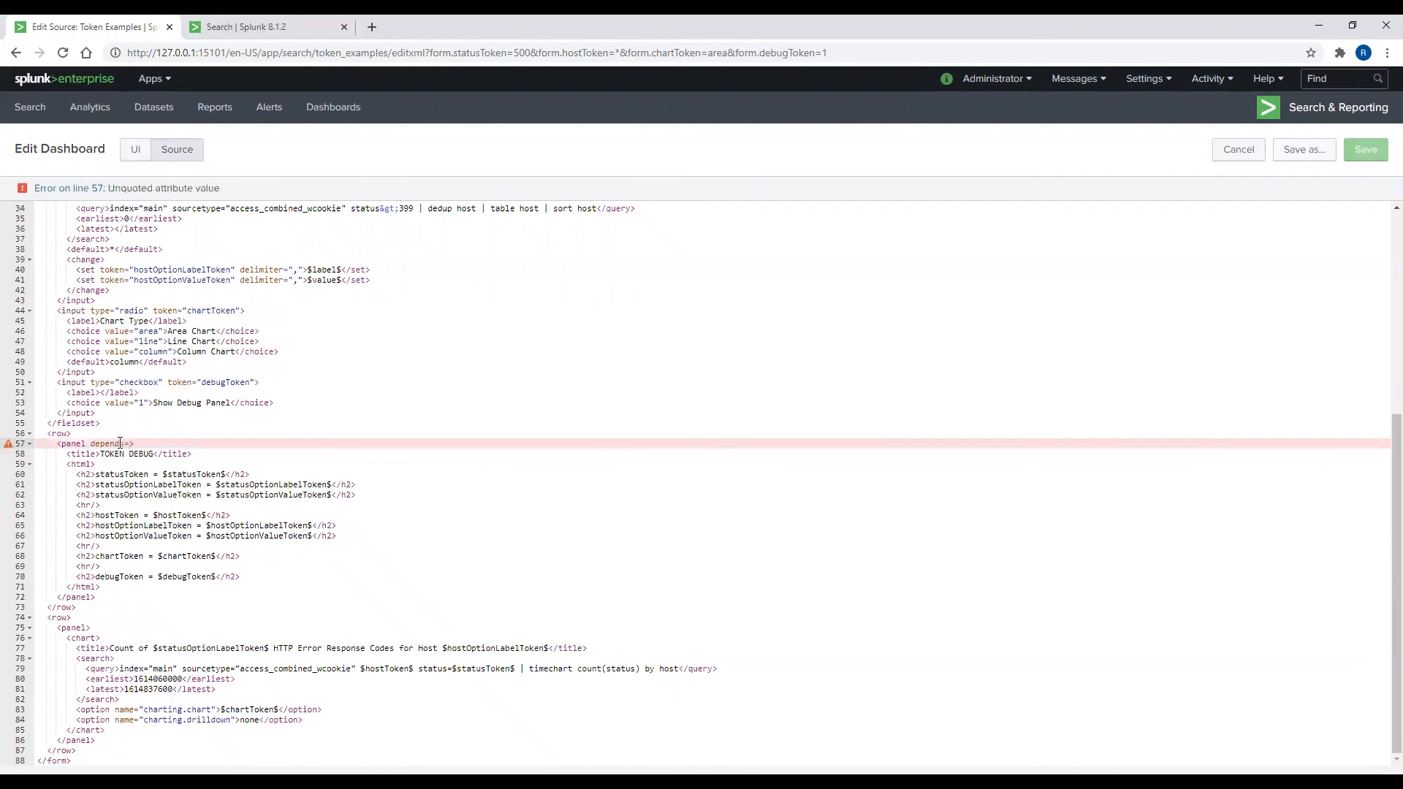
type("\"$debugToken$")
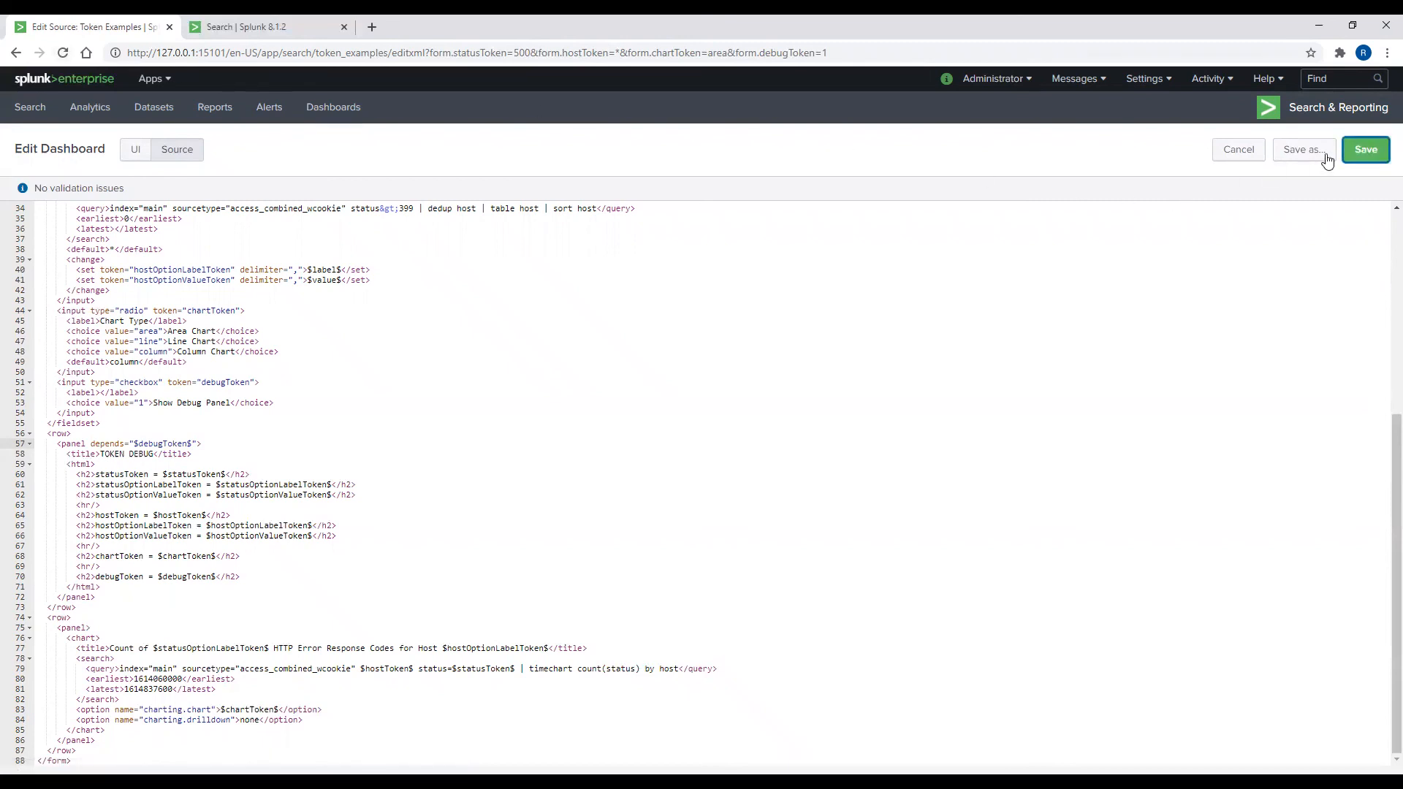
left_click(1364, 149)
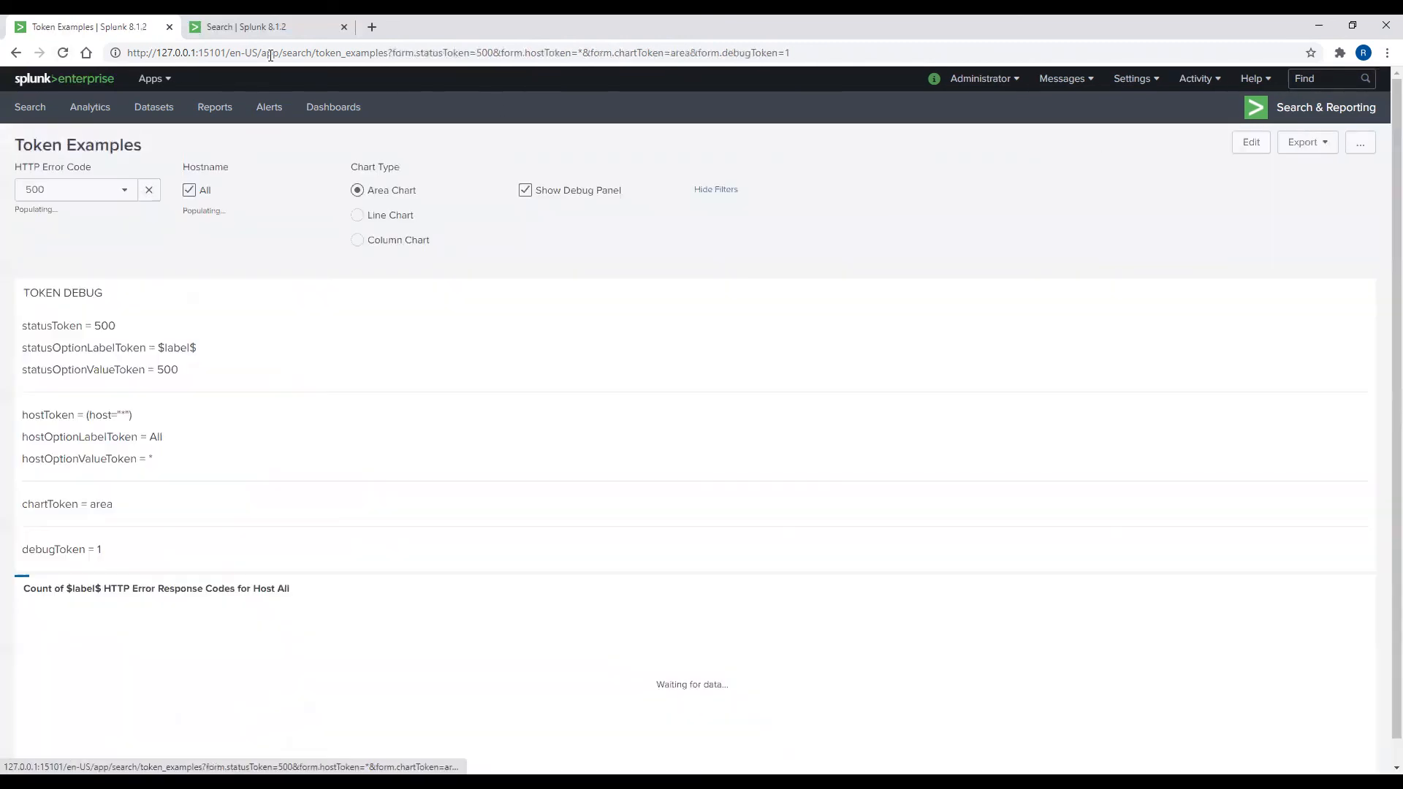
Step: Reload, confirm TOKEN DEBUG hides and reappears as Show Debug Panel toggles, then open Dashboards
left_click(64, 54)
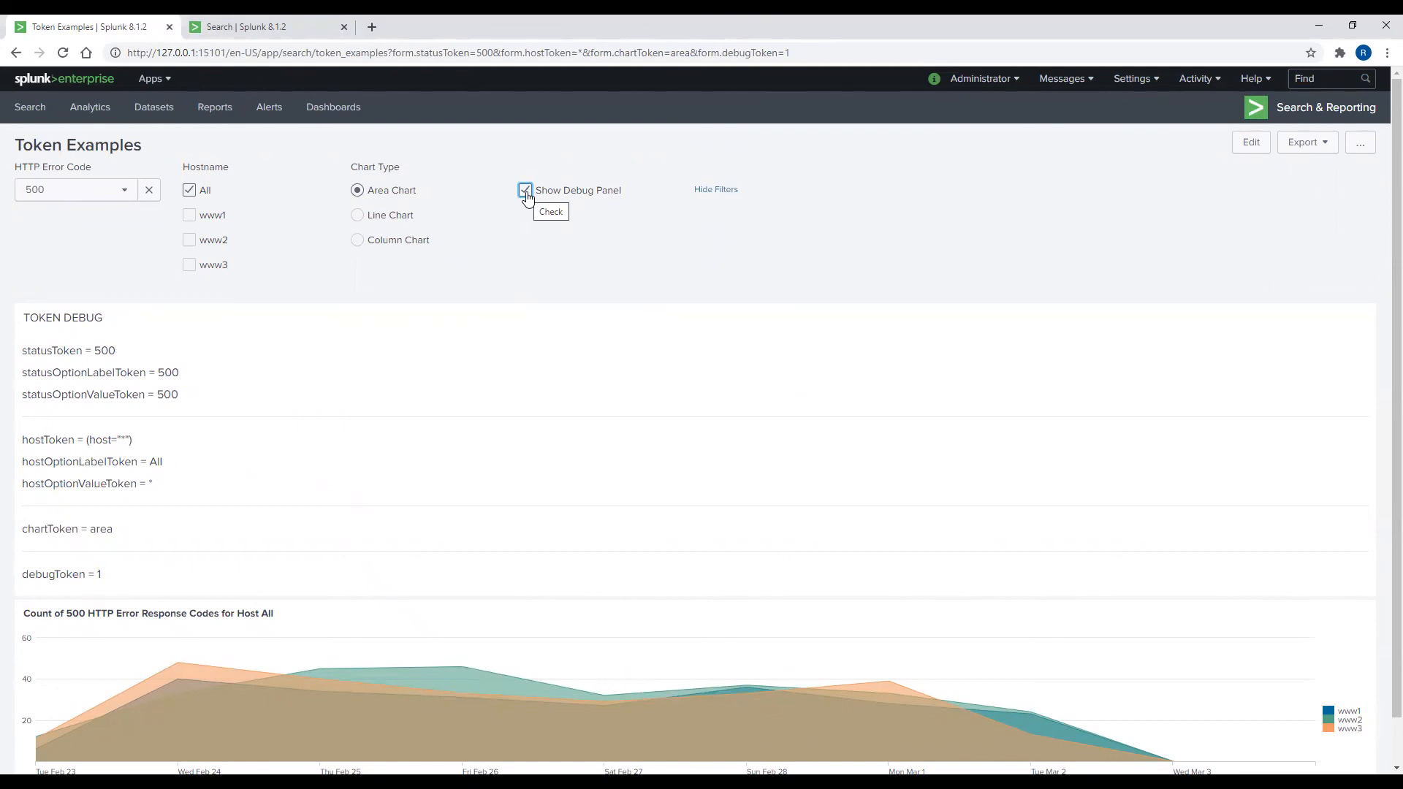
left_click(525, 191)
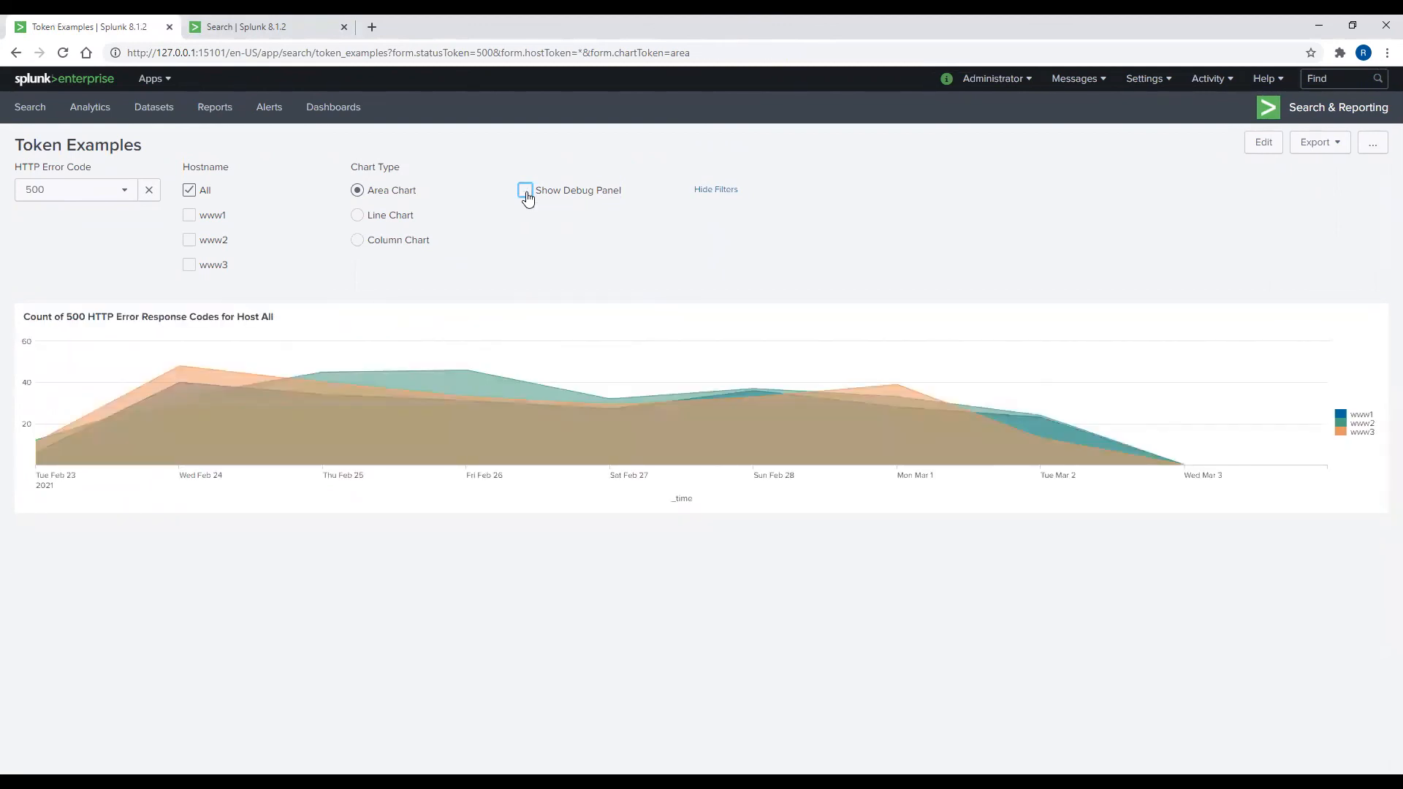
left_click(525, 191)
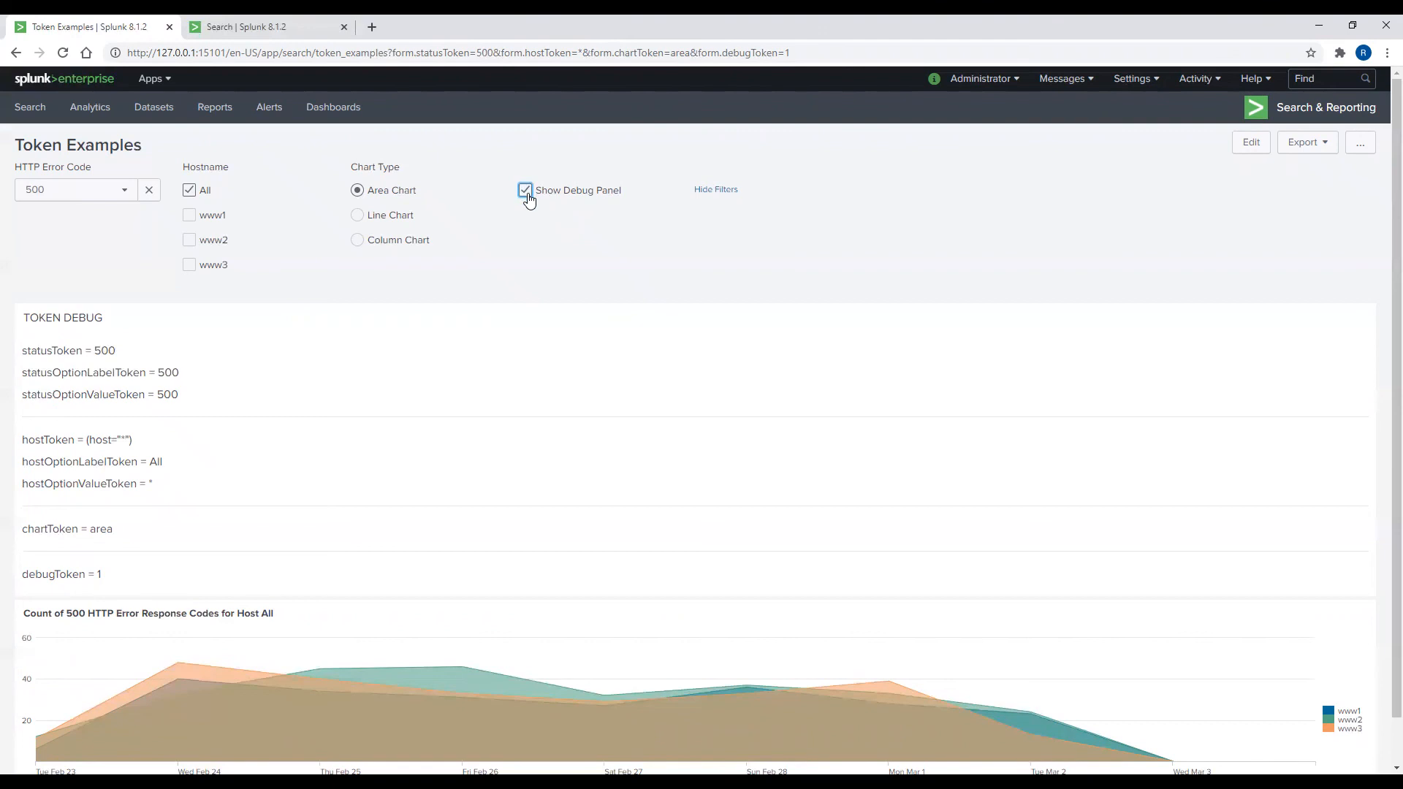
left_click(334, 110)
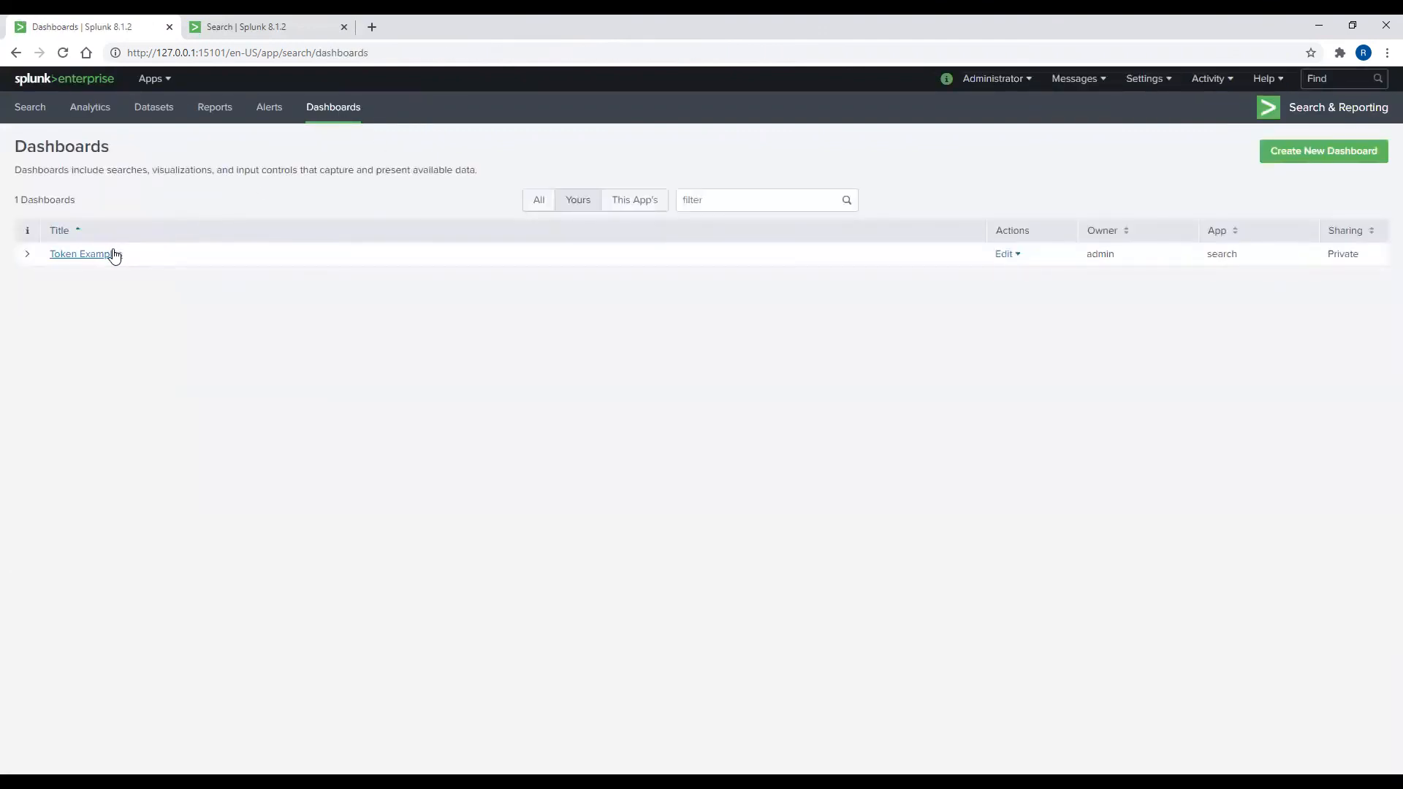
Step: Reopen Token Examples from the list and tick Show Debug Panel to show debugToken = 1
left_click(109, 254)
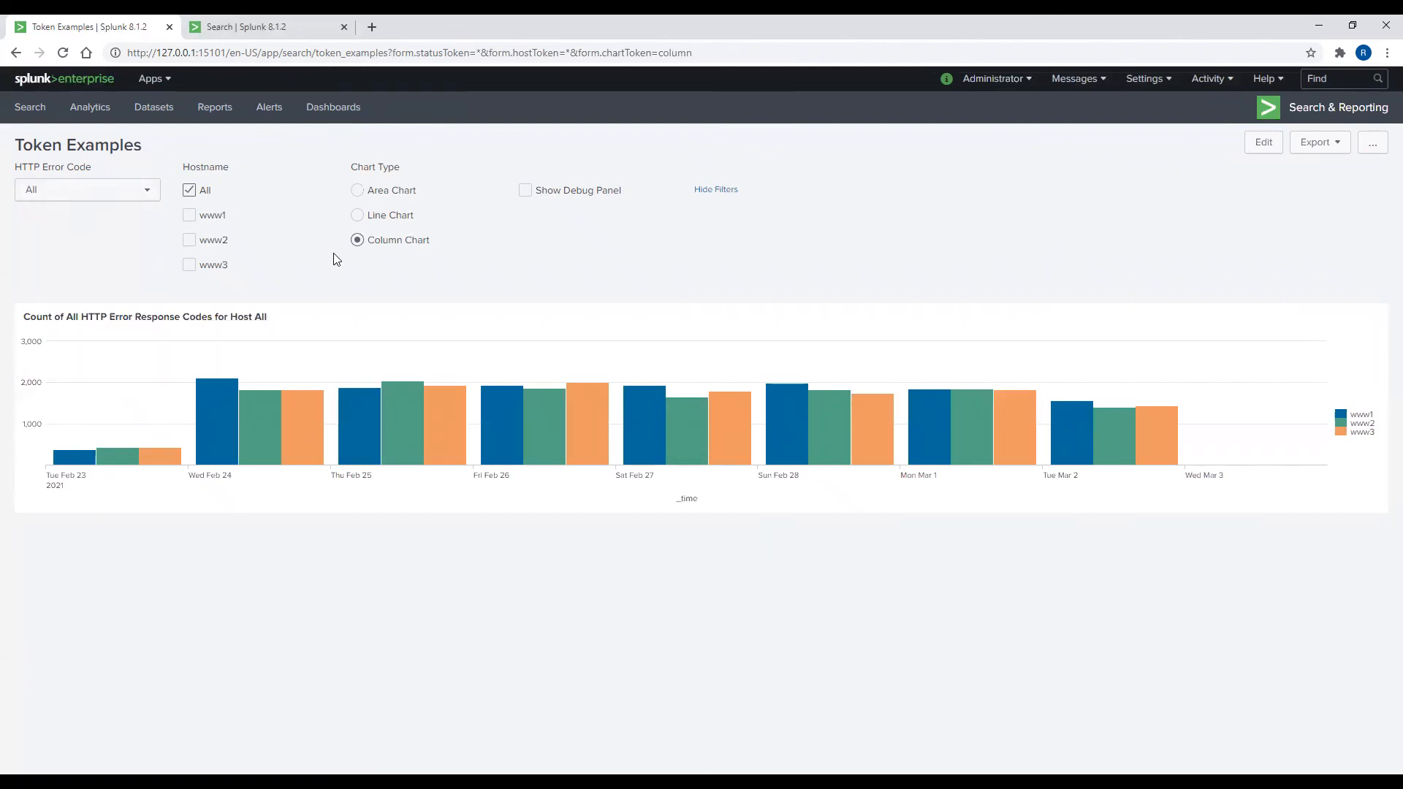
left_click(527, 194)
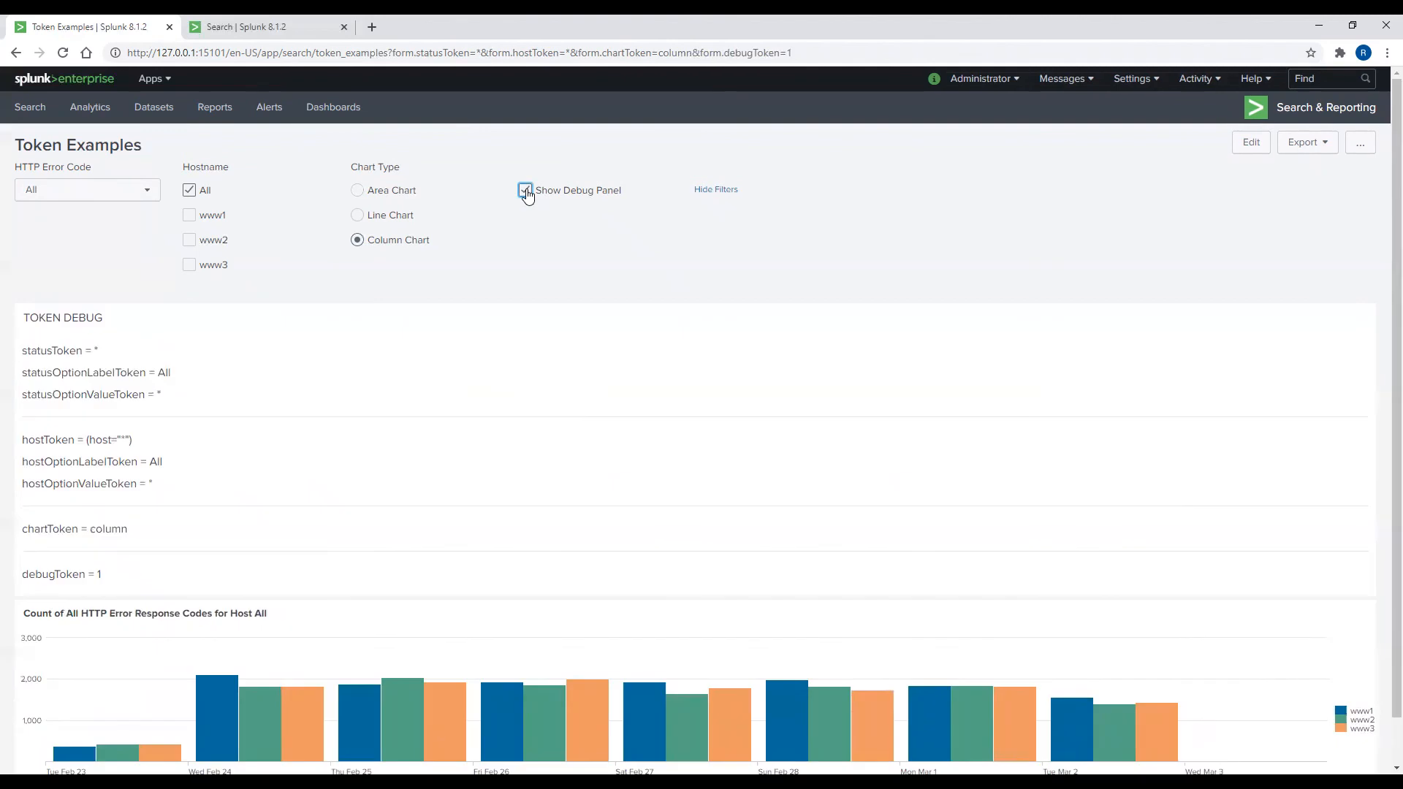